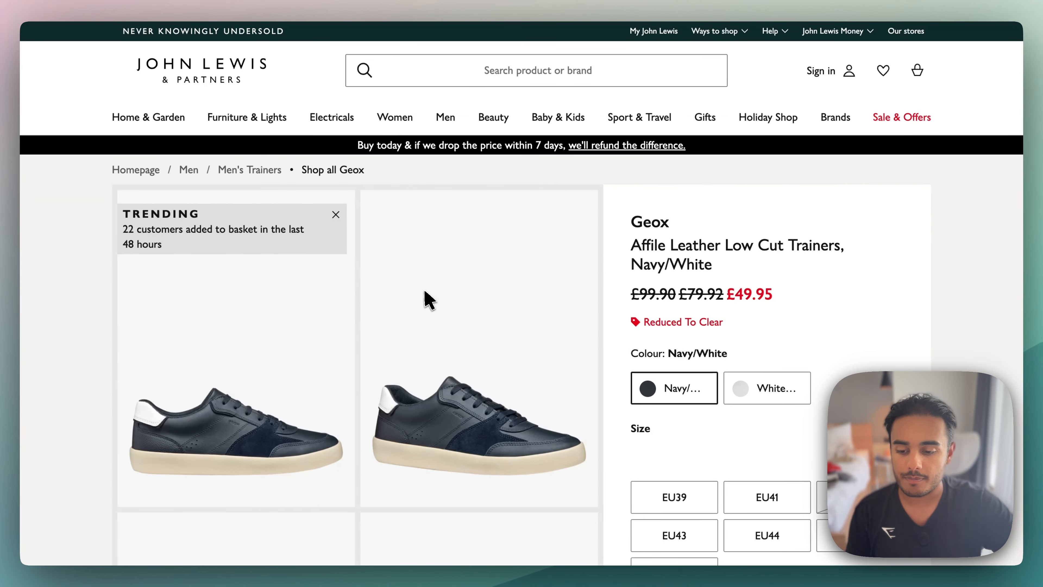
- Review the price, colour and size options on the John Lewis page for the Geox Affile Leather Low Cut Trainers
{"action": "scroll", "coordinate": [496, 343], "scroll_direction": "down", "scroll_amount": 1}
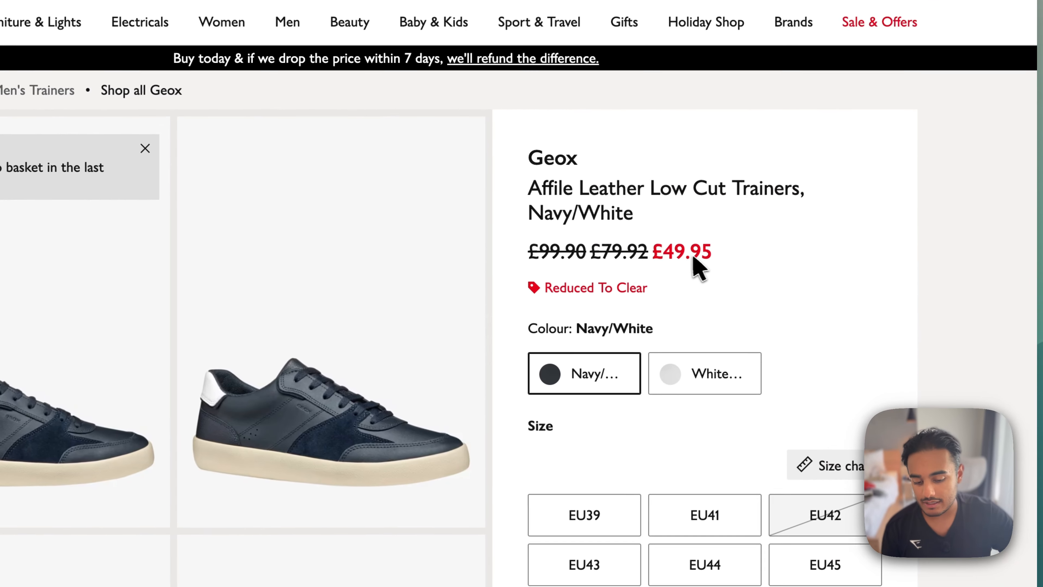
{"action": "scroll", "coordinate": [731, 386], "scroll_direction": "down", "scroll_amount": 6}
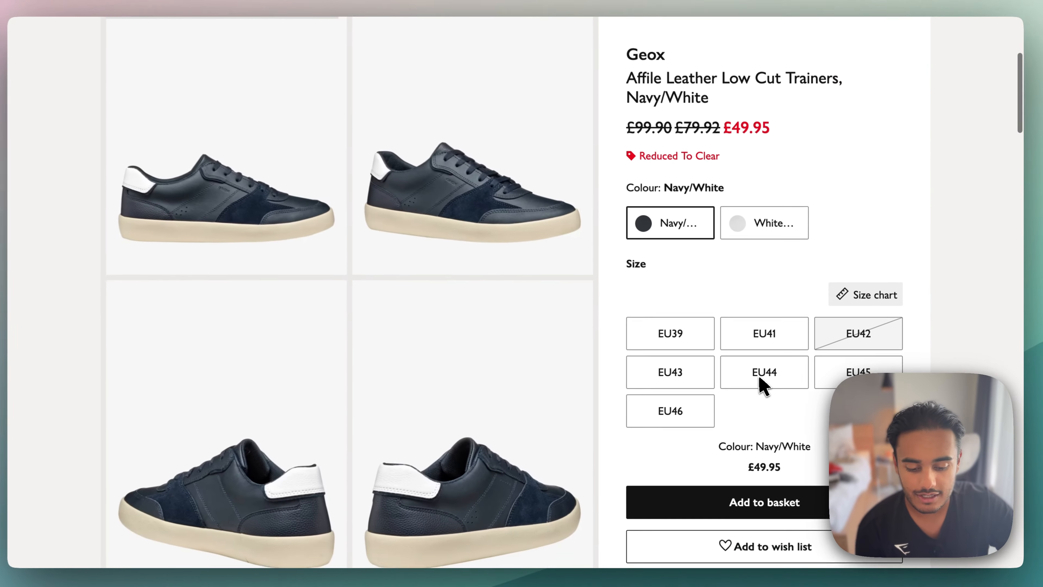
{"action": "scroll", "coordinate": [763, 386], "scroll_direction": "down", "scroll_amount": 3}
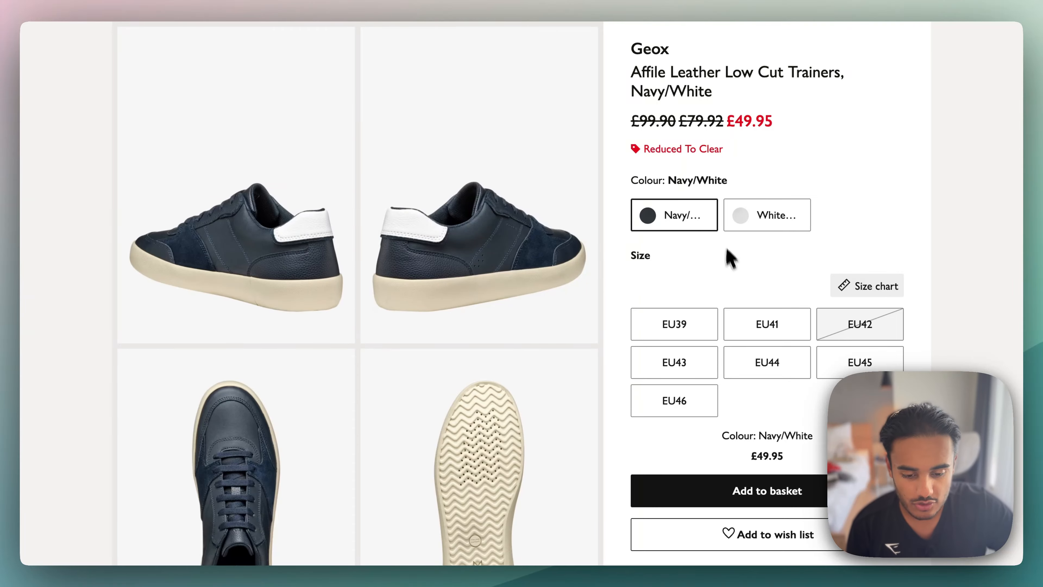
{"action": "scroll", "coordinate": [726, 250], "scroll_direction": "up", "scroll_amount": 5}
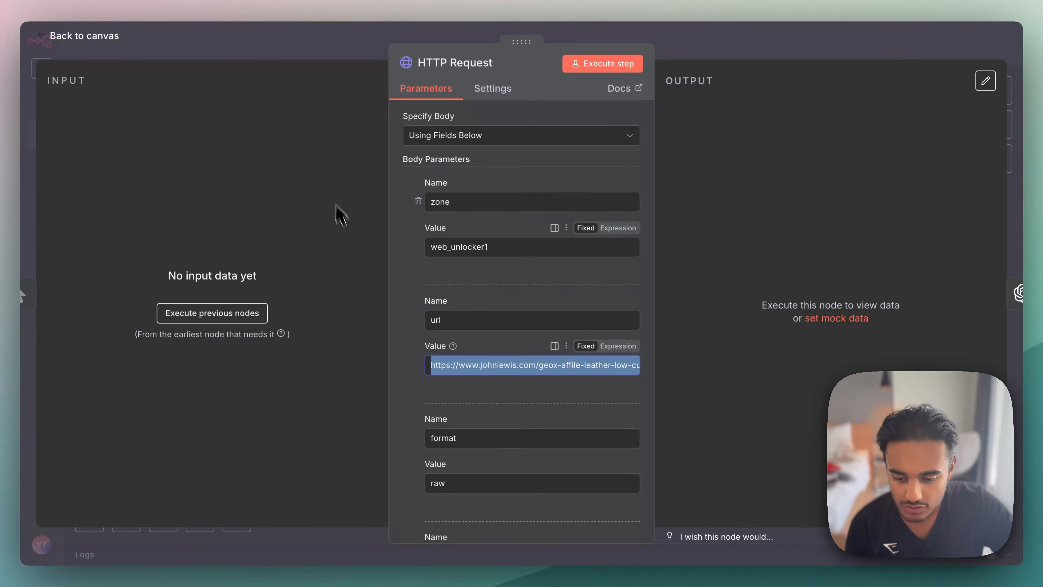
- Switch to n8n and check the body parameters of the first HTTP Request node
{"action": "left_click", "coordinate": [343, 237]}
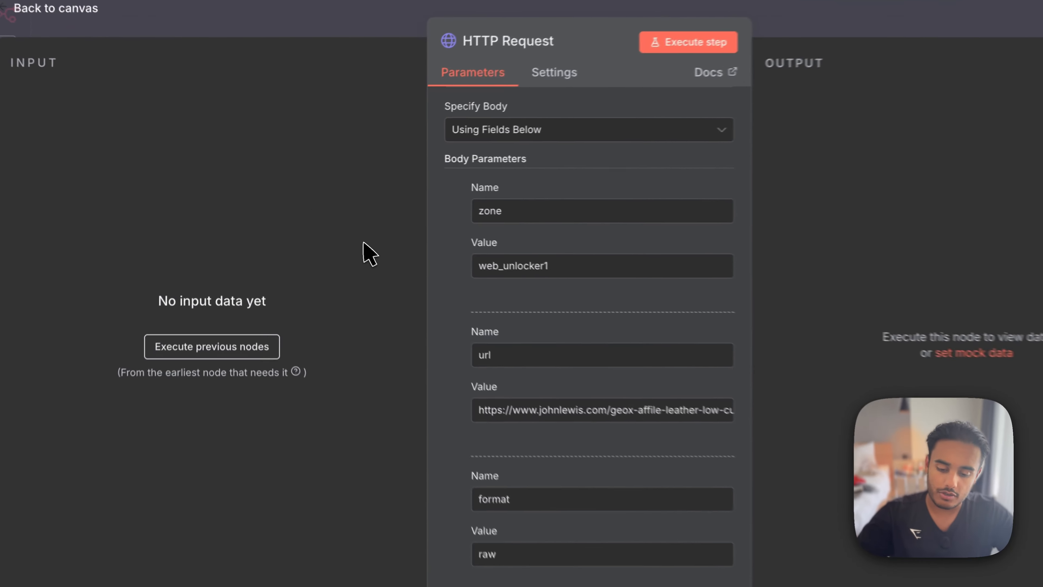
{"action": "key", "text": "Escape"}
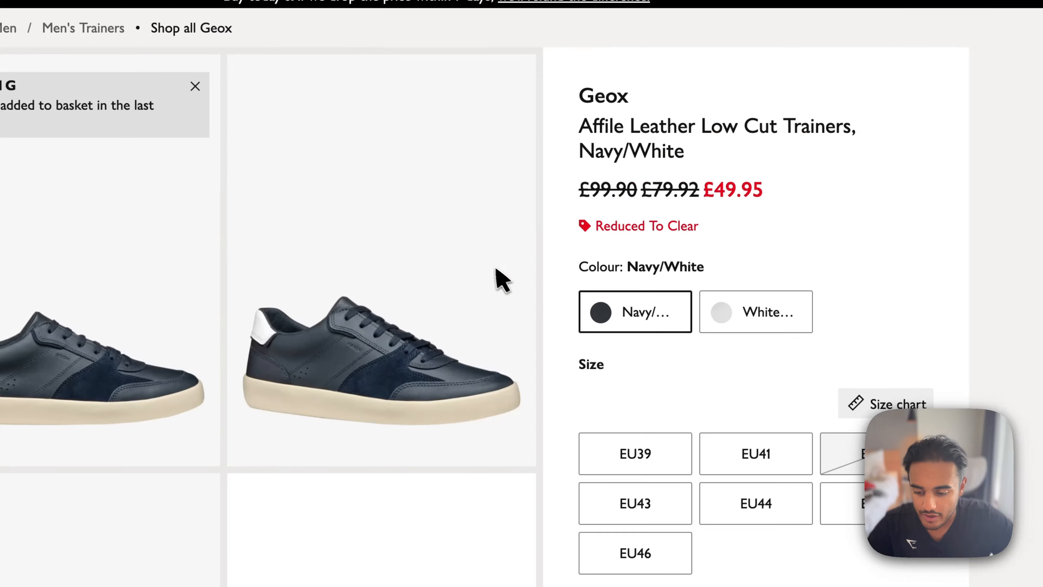
- Expand and read the product description and brand information sections on the John Lewis trainers page
{"action": "scroll", "coordinate": [251, 442], "scroll_direction": "down", "scroll_amount": 10}
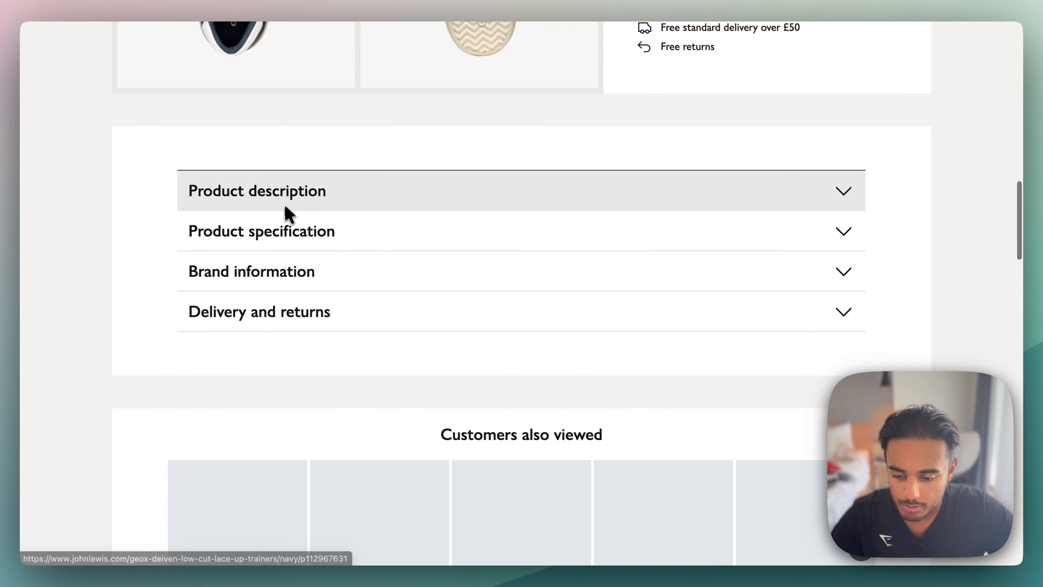
{"action": "left_click", "coordinate": [285, 205]}
{"action": "left_click_drag", "start_coordinate": [223, 261], "coordinate": [463, 302]}
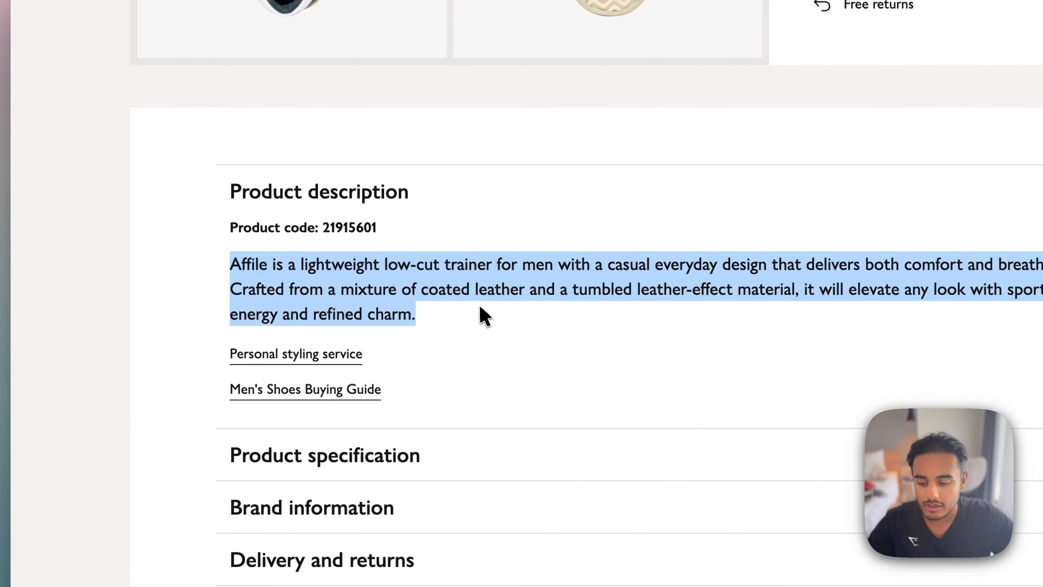
{"action": "scroll", "coordinate": [480, 314], "scroll_direction": "down", "scroll_amount": 5}
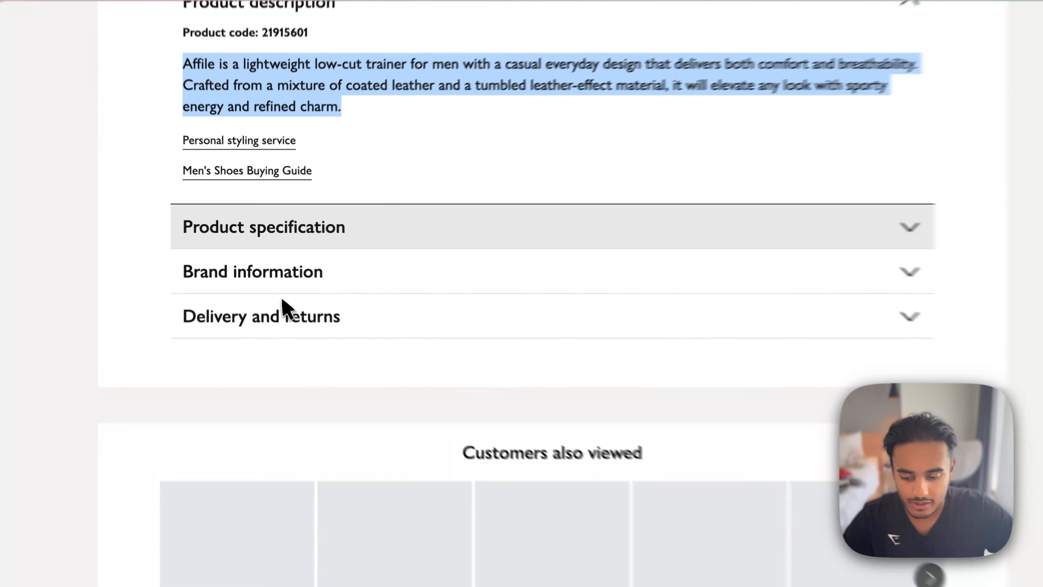
{"action": "triple_click", "coordinate": [284, 283]}
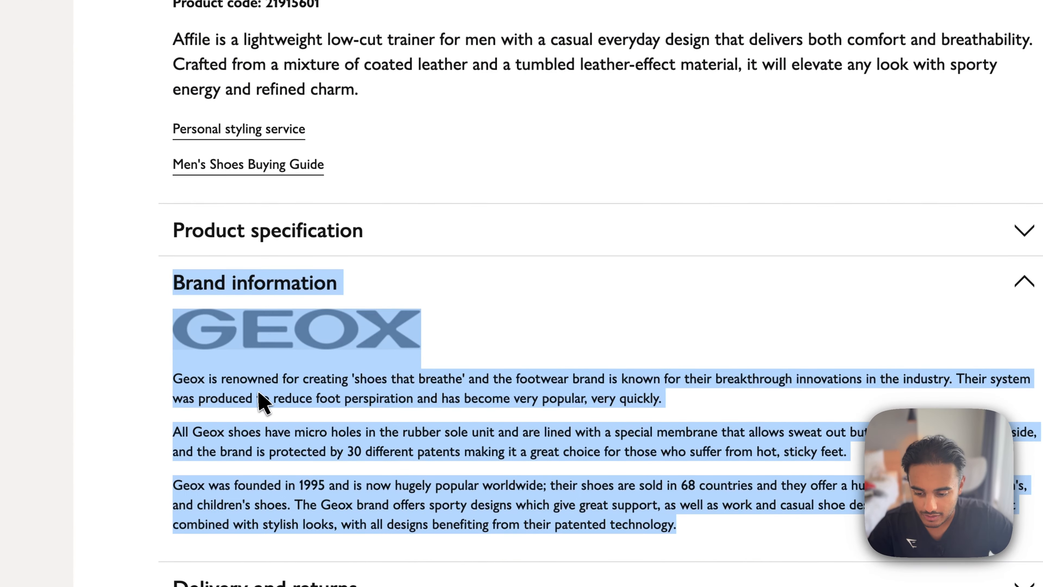
{"action": "left_click_drag", "start_coordinate": [192, 353], "coordinate": [233, 356]}
{"action": "left_click_drag", "start_coordinate": [204, 398], "coordinate": [733, 485]}
{"action": "scroll", "coordinate": [616, 423], "scroll_direction": "down", "scroll_amount": 5}
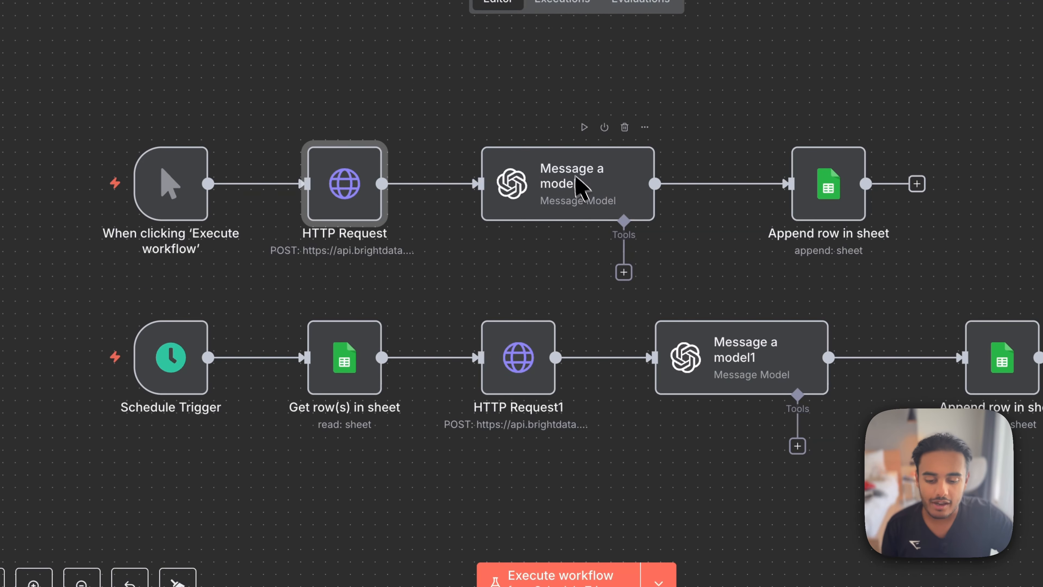
- Review the model and the extraction prompt in the upper Message a model node of the n8n workflow
{"action": "double_click", "coordinate": [591, 197]}
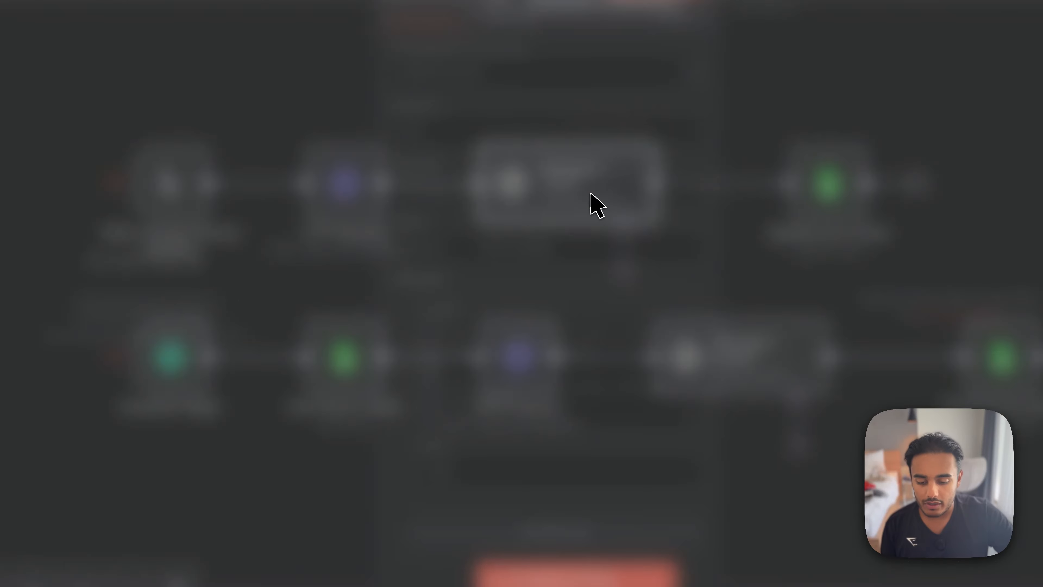
{"action": "scroll", "coordinate": [594, 466], "scroll_direction": "down", "scroll_amount": 1}
{"action": "scroll", "coordinate": [524, 384], "scroll_direction": "down", "scroll_amount": 1}
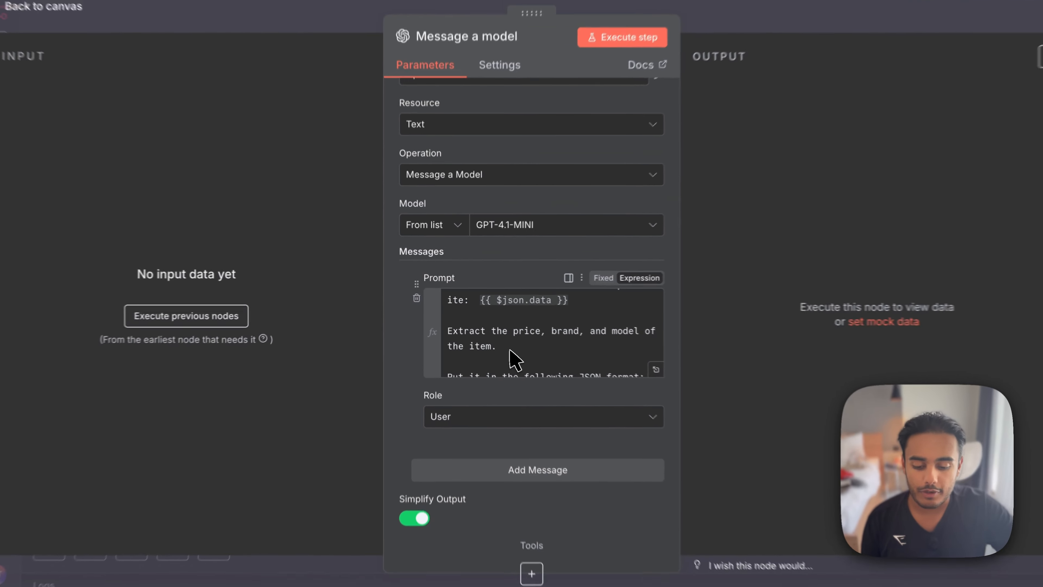
{"action": "scroll", "coordinate": [523, 360], "scroll_direction": "down", "scroll_amount": 2}
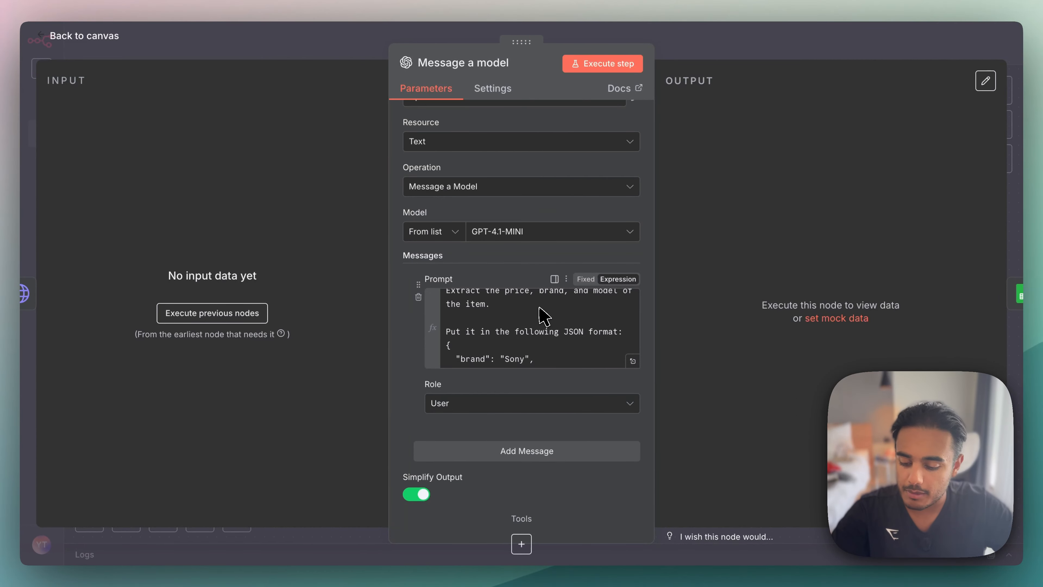
{"action": "key", "text": "Escape"}
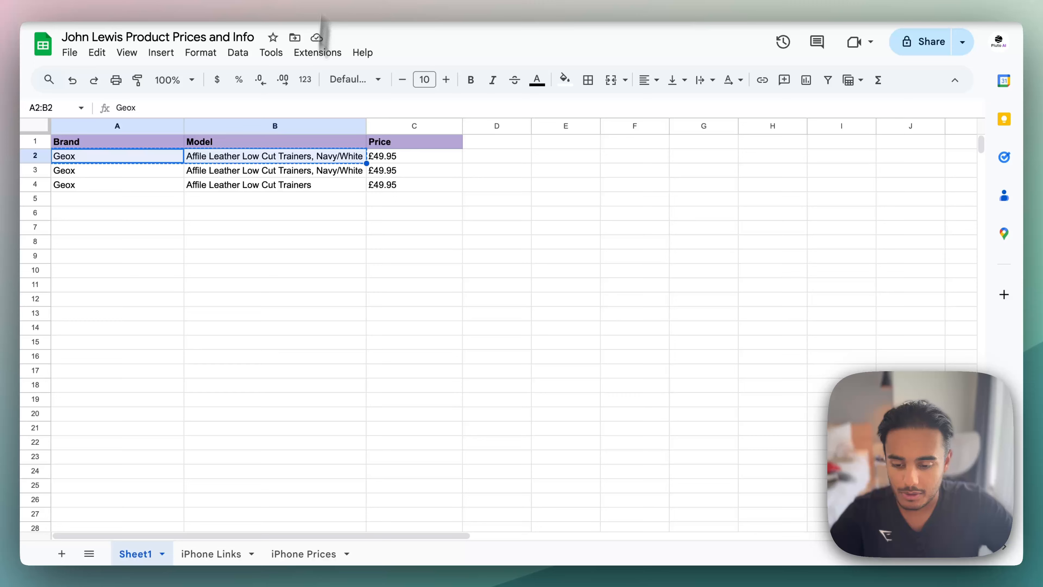
- Inspect the brand, model and price entries in the first product row of the John Lewis Product Prices and Info sheet
{"action": "left_click", "coordinate": [295, 357]}
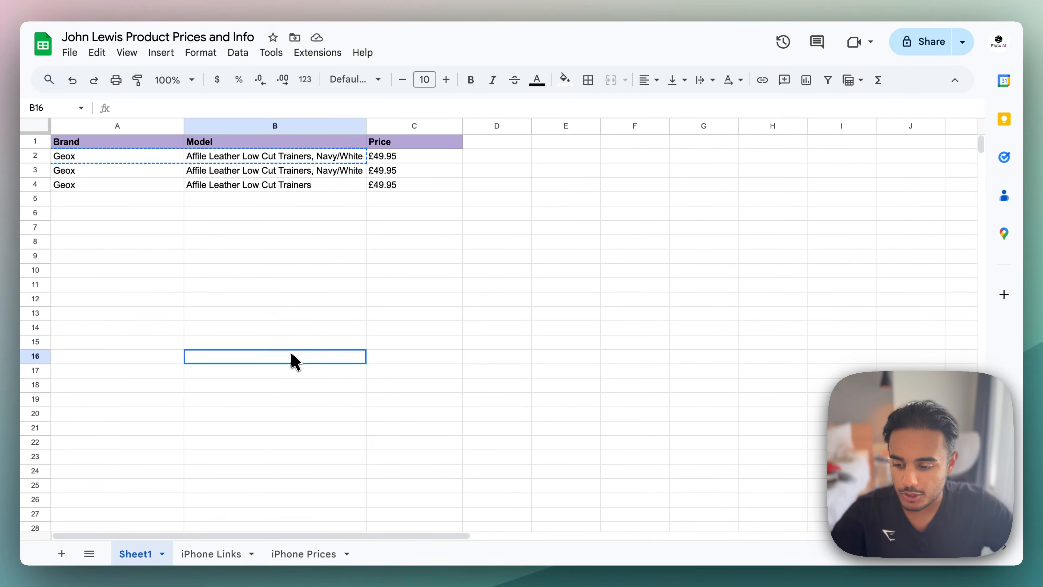
{"action": "key", "text": "Escape"}
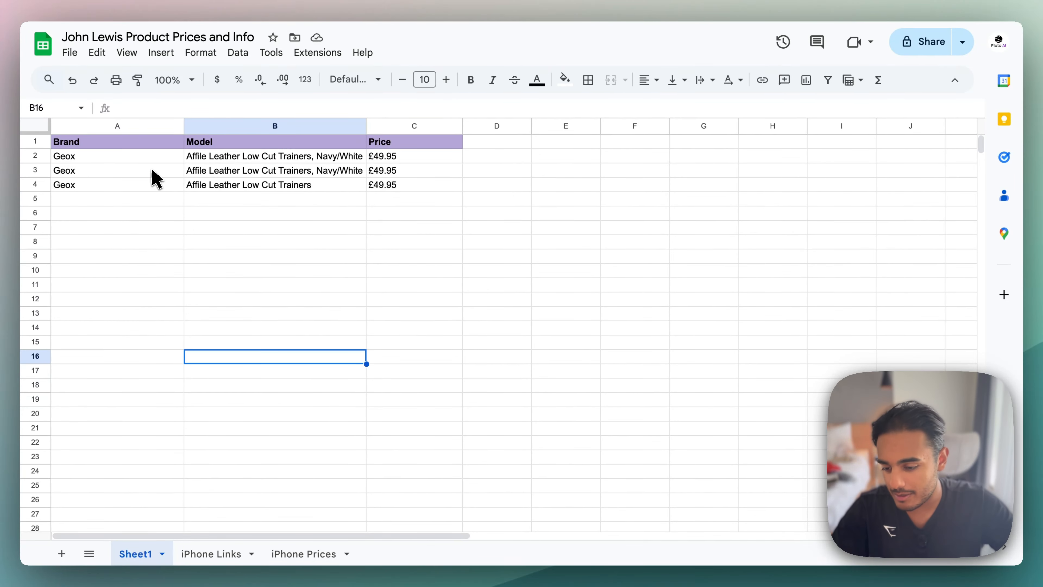
{"action": "left_click", "coordinate": [171, 157]}
{"action": "left_click", "coordinate": [227, 157]}
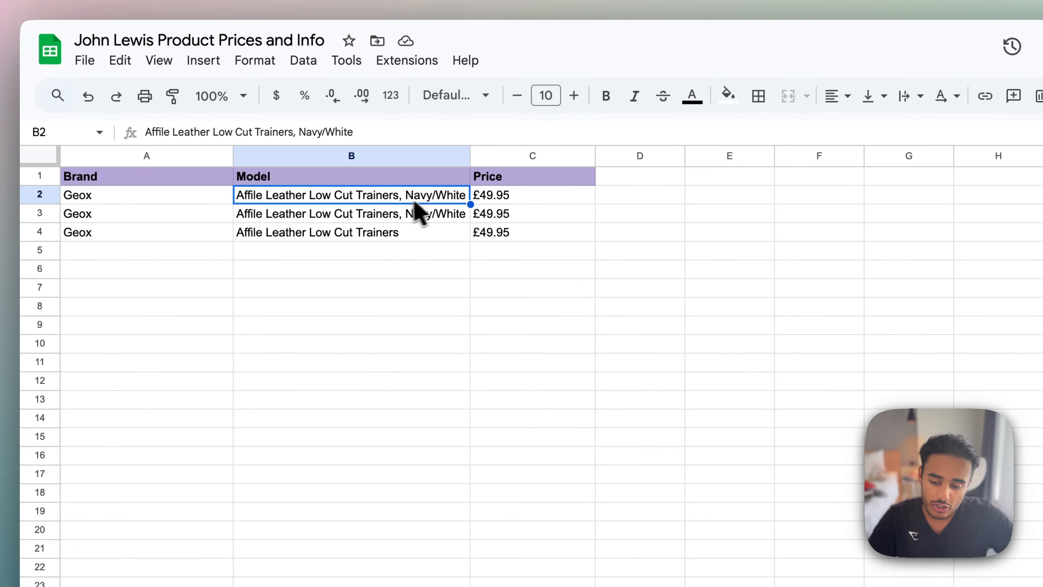
{"action": "left_click", "coordinate": [501, 199]}
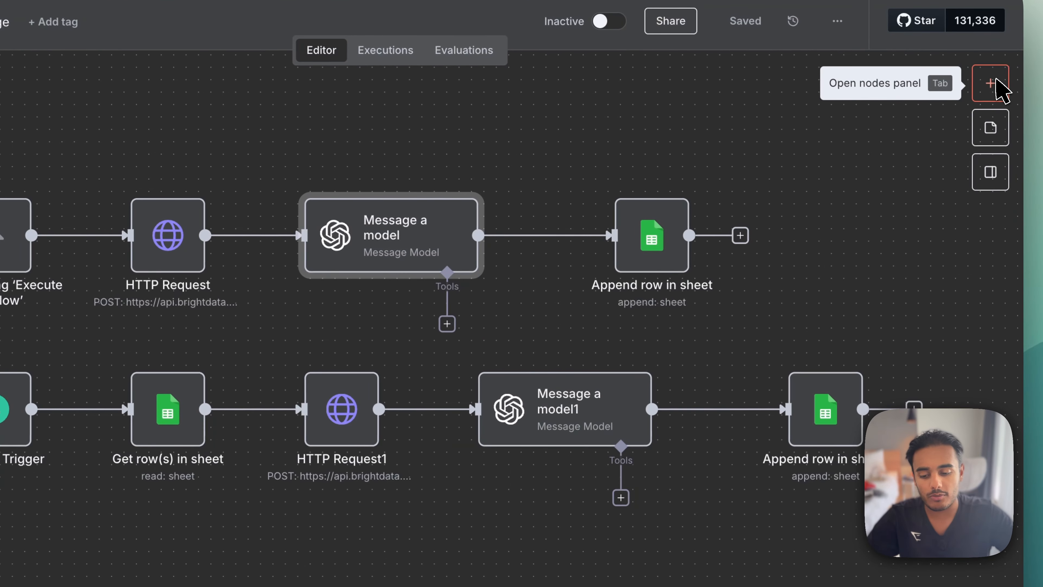
- Search the n8n nodes for "trigger" and try to add a Manual Trigger to the workflow
{"action": "type", "text": "trigger"}
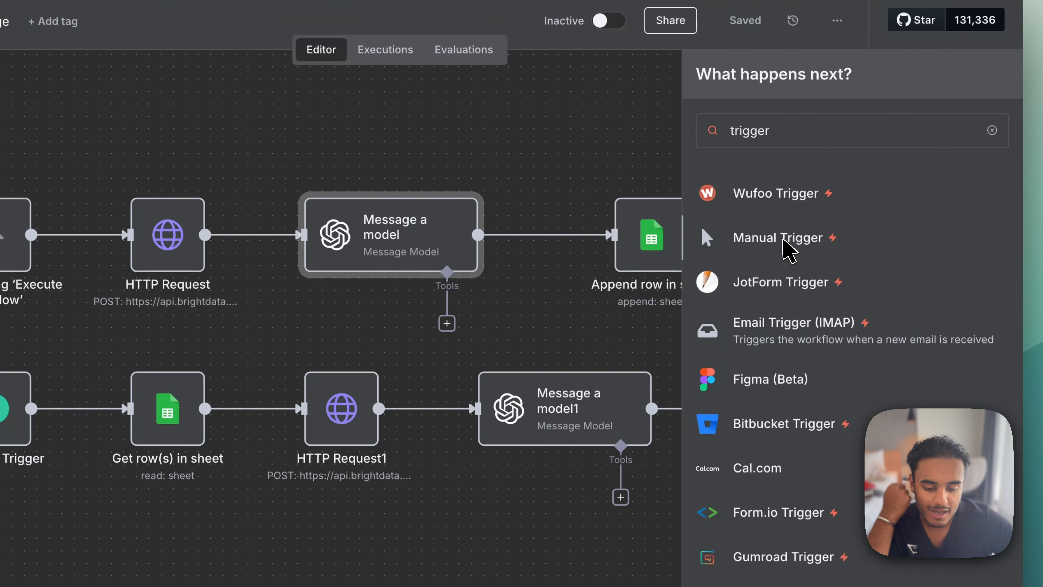
{"action": "left_click", "coordinate": [782, 240]}
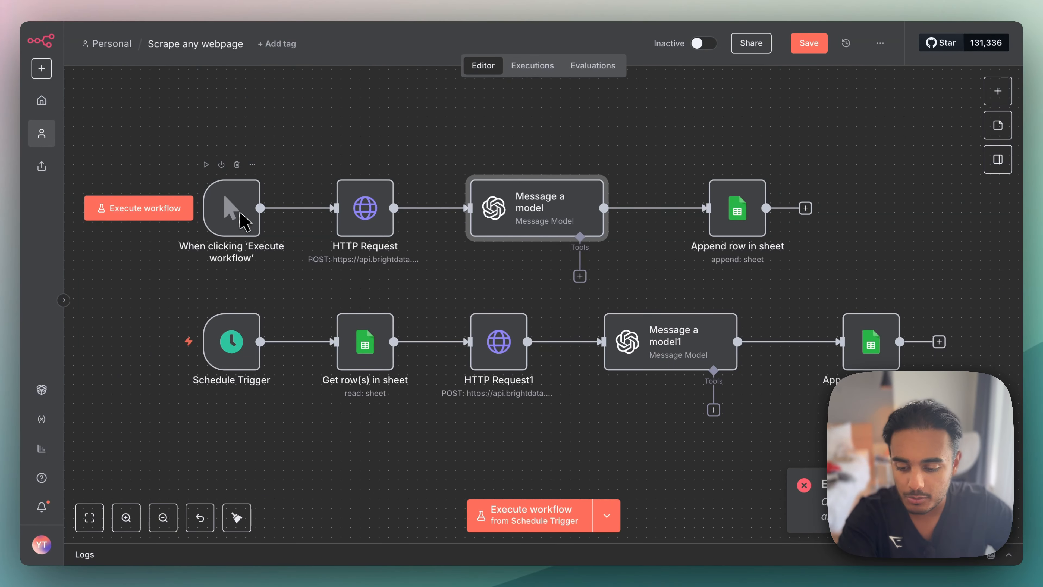
- Check the settings of the existing manual trigger node and of the HTTP Request node connected to it
{"action": "double_click", "coordinate": [232, 227]}
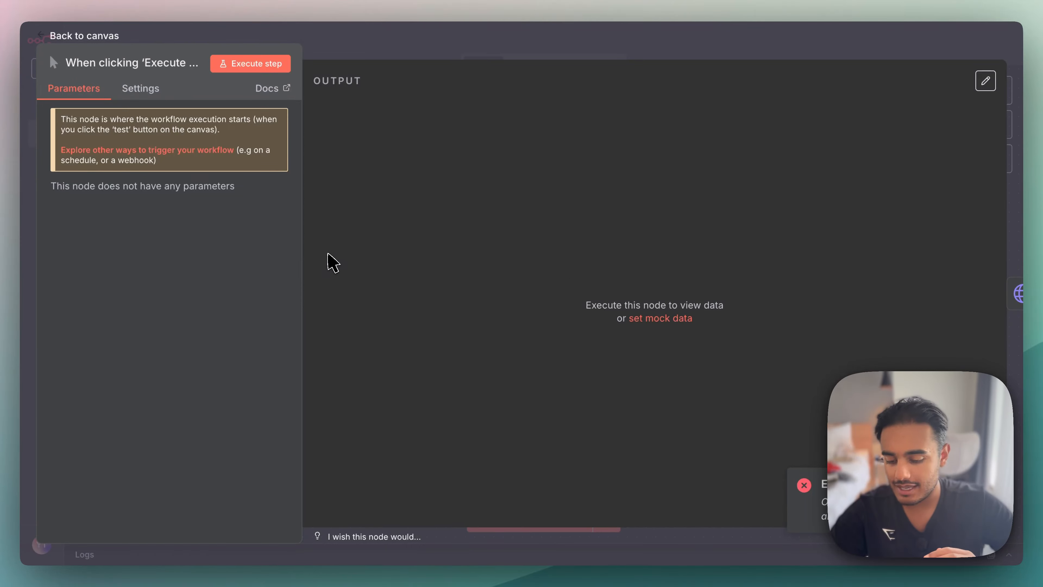
{"action": "key", "text": "Escape"}
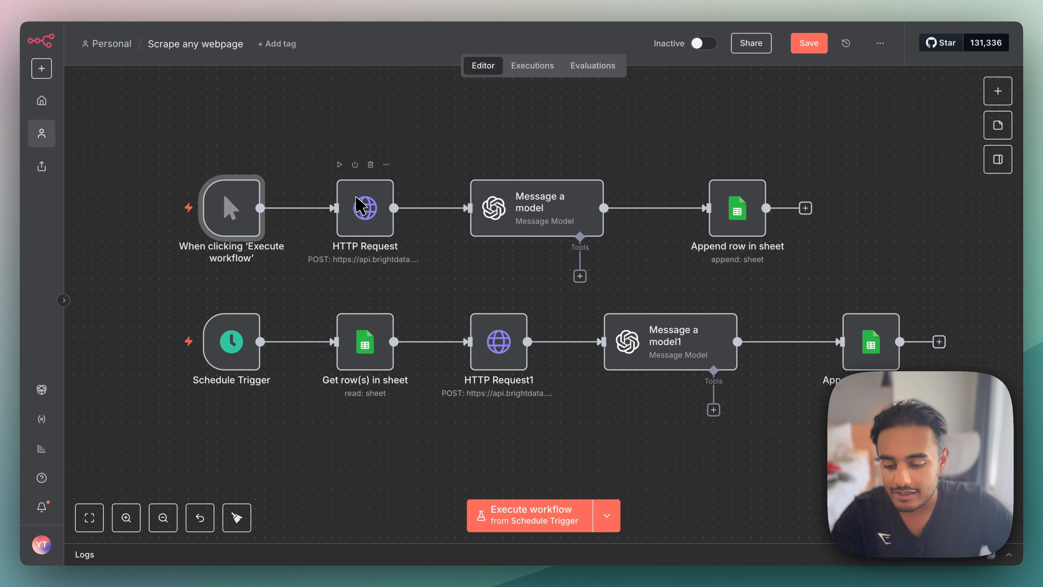
{"action": "double_click", "coordinate": [356, 204]}
{"action": "key", "text": "Escape"}
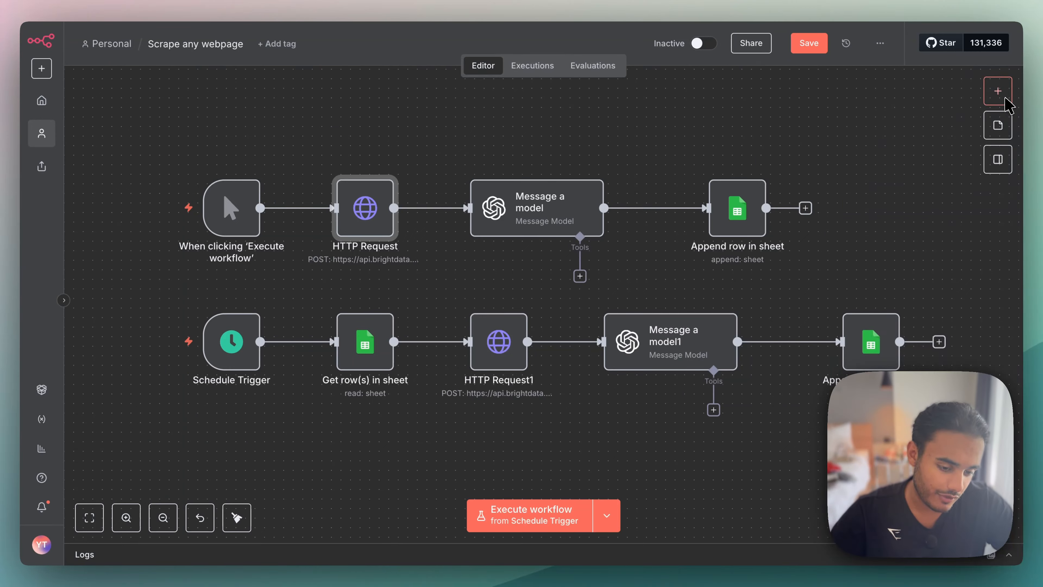
- Search the node library for Bright Data and view the BrightData node's details without installing it
{"action": "left_click", "coordinate": [998, 91]}
{"action": "type", "text": "brugh"}
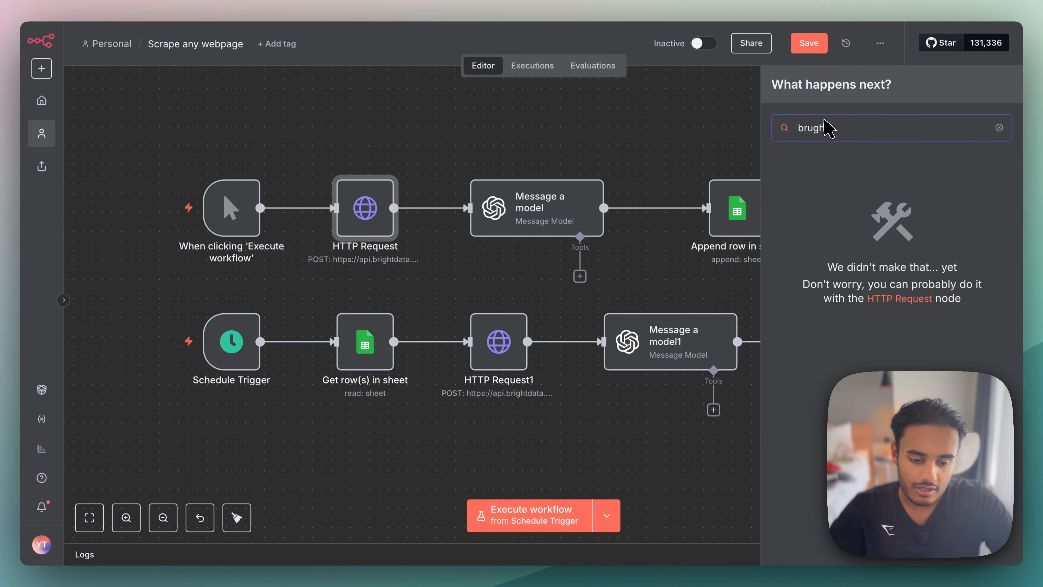
{"action": "key", "text": "BackSpace"}
{"action": "key", "text": "BackSpace"}
{"action": "key", "text": "BackSpace"}
{"action": "type", "text": "ug"}
{"action": "key", "text": "BackSpace"}
{"action": "key", "text": "BackSpace"}
{"action": "type", "text": "ight"}
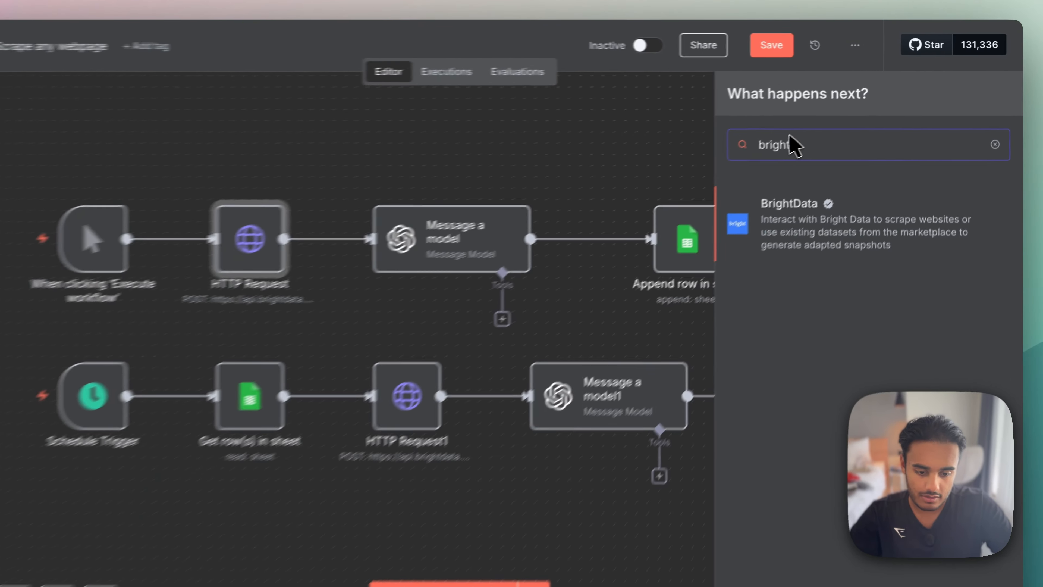
{"action": "type", "text": "data"}
{"action": "left_click", "coordinate": [845, 231]}
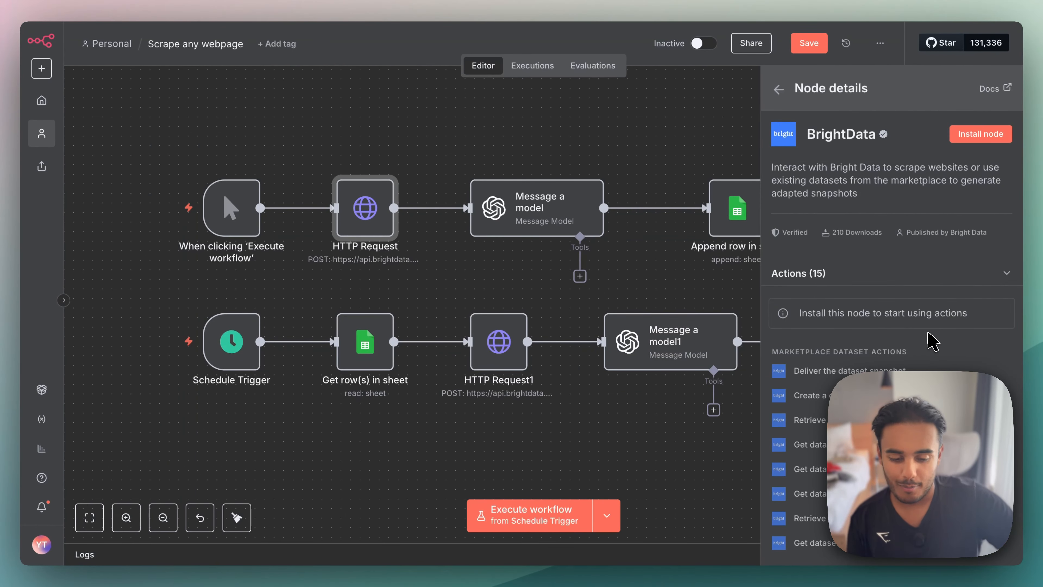
{"action": "left_click", "coordinate": [779, 88]}
{"action": "left_click", "coordinate": [703, 131]}
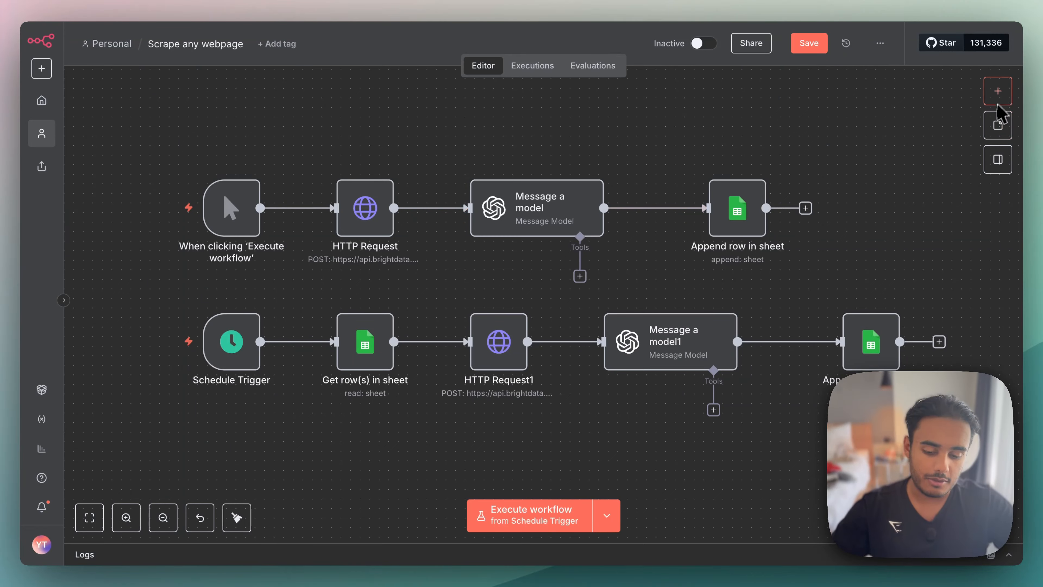
- Search the node library for "HTTP" and add a new HTTP Request node to the workflow
{"action": "left_click", "coordinate": [999, 91]}
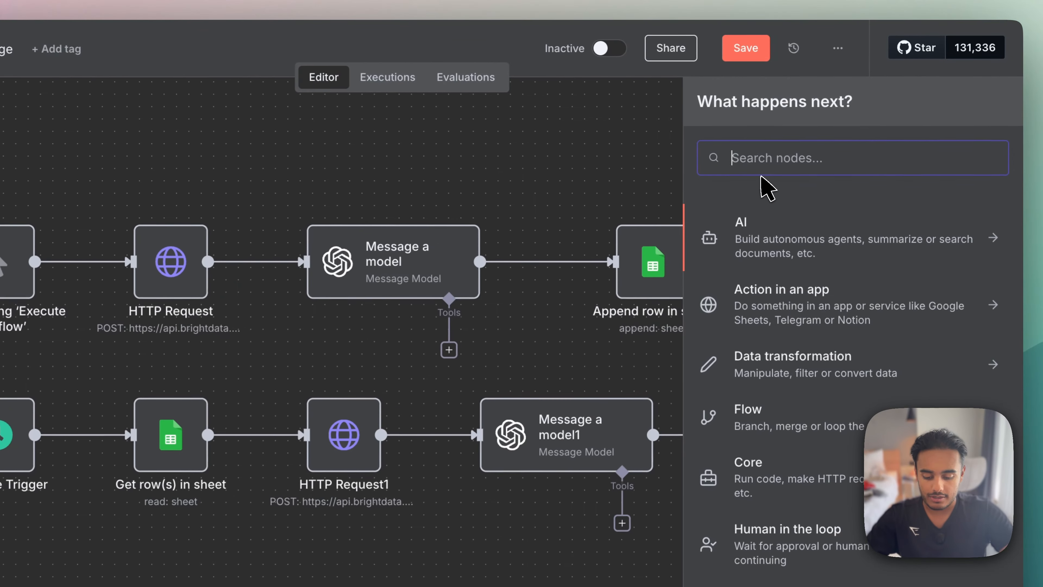
{"action": "type", "text": "HTTP"}
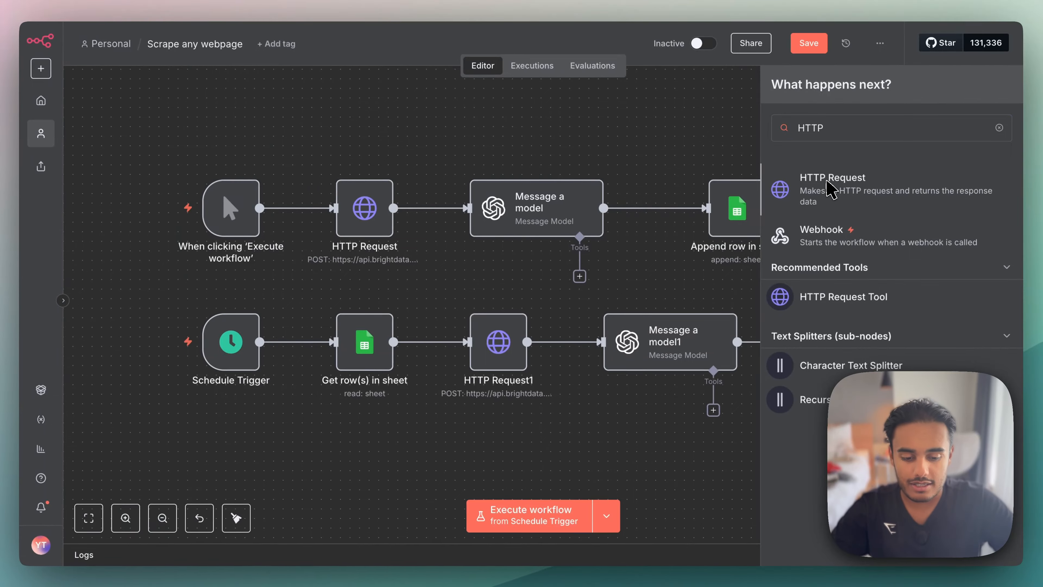
{"action": "left_click", "coordinate": [757, 242]}
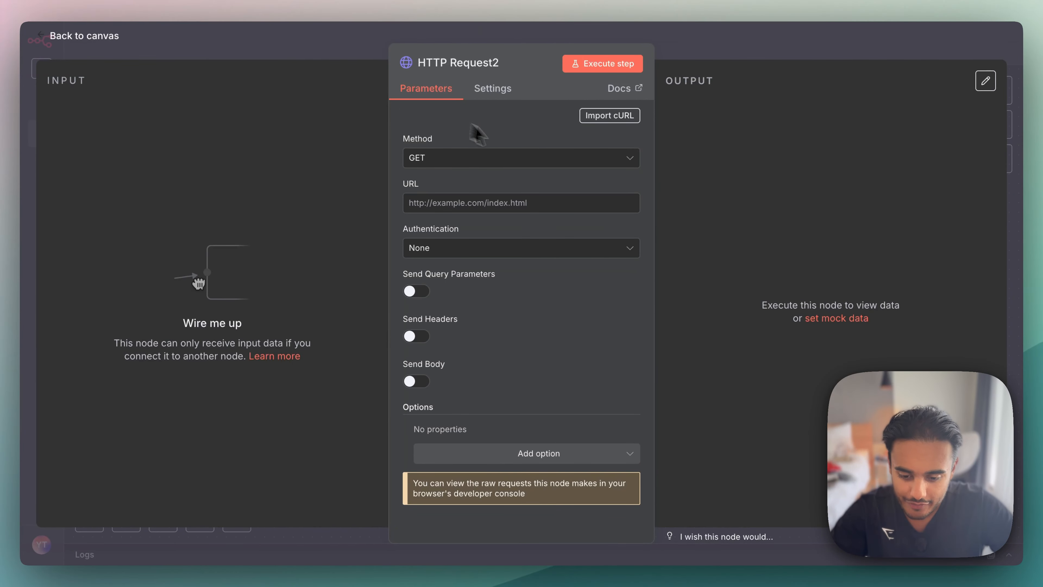
- Look over the available request methods and the URL field of the new HTTP Request node
{"action": "left_click", "coordinate": [484, 164]}
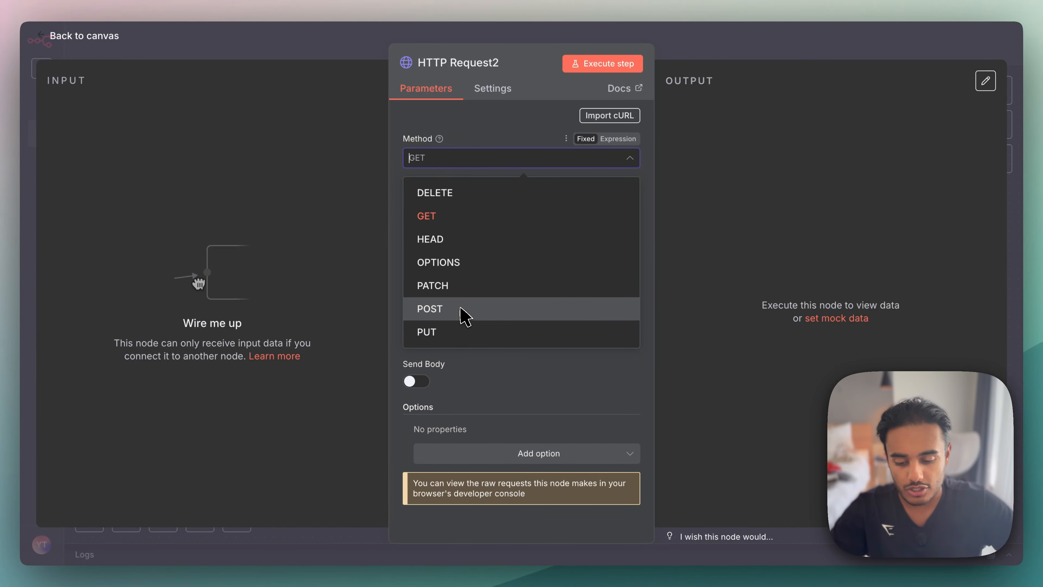
{"action": "key", "text": "Escape"}
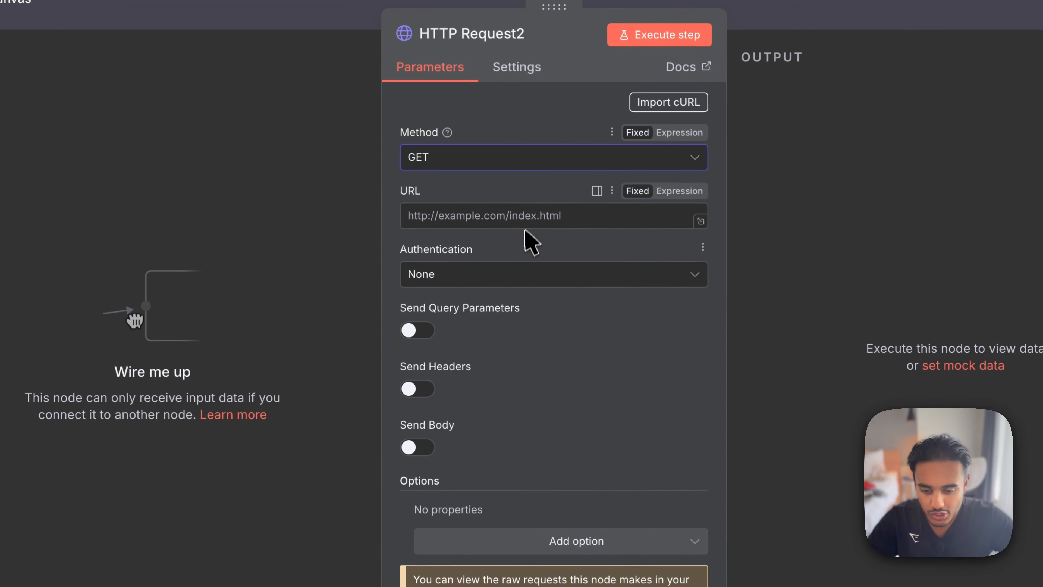
{"action": "left_click", "coordinate": [527, 222]}
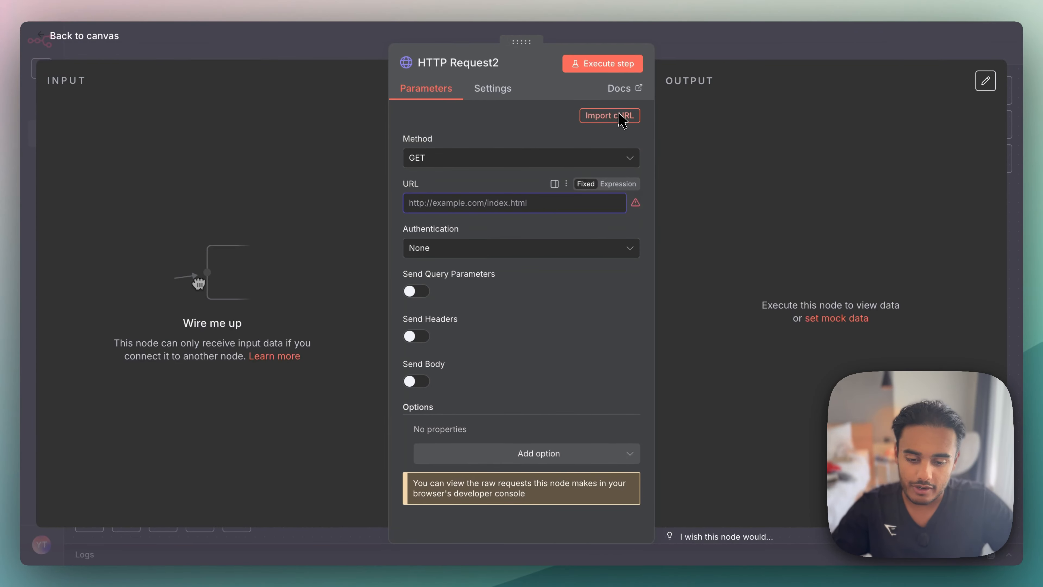
{"action": "left_click", "coordinate": [618, 115]}
{"action": "type", "text": "https://www.johnlewis.com/geox-affile-leather-low-cut-trainers-navy-white/p112967641"}
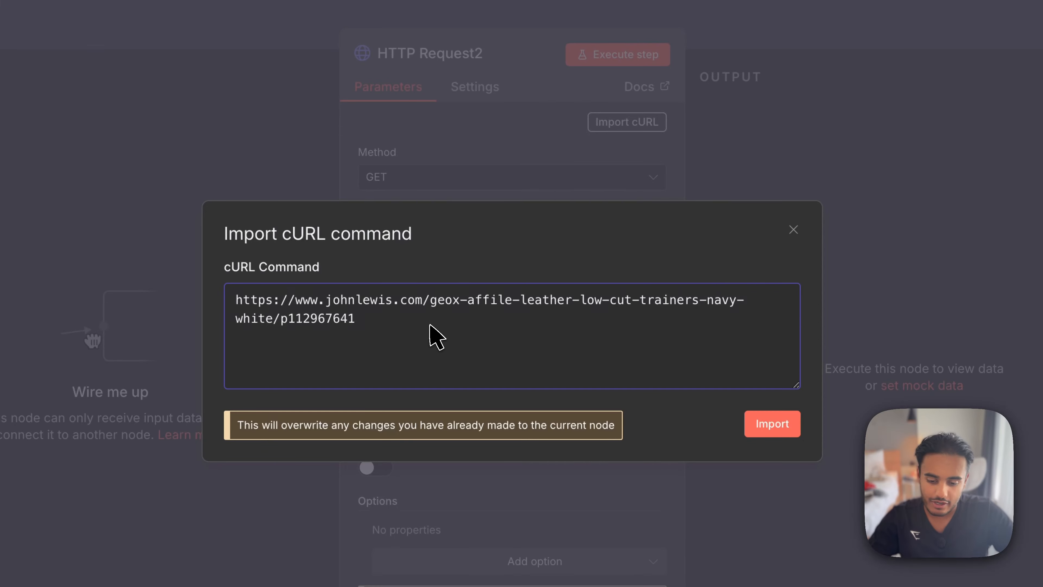
{"action": "key", "text": "ctrl+a"}
{"action": "key", "text": "BackSpace"}
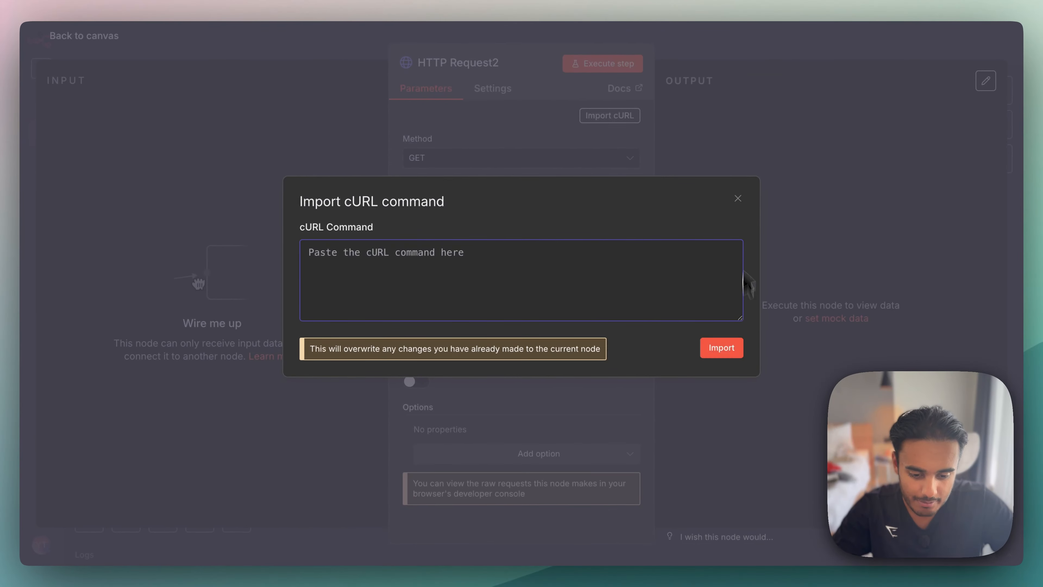
{"action": "left_click", "coordinate": [738, 199]}
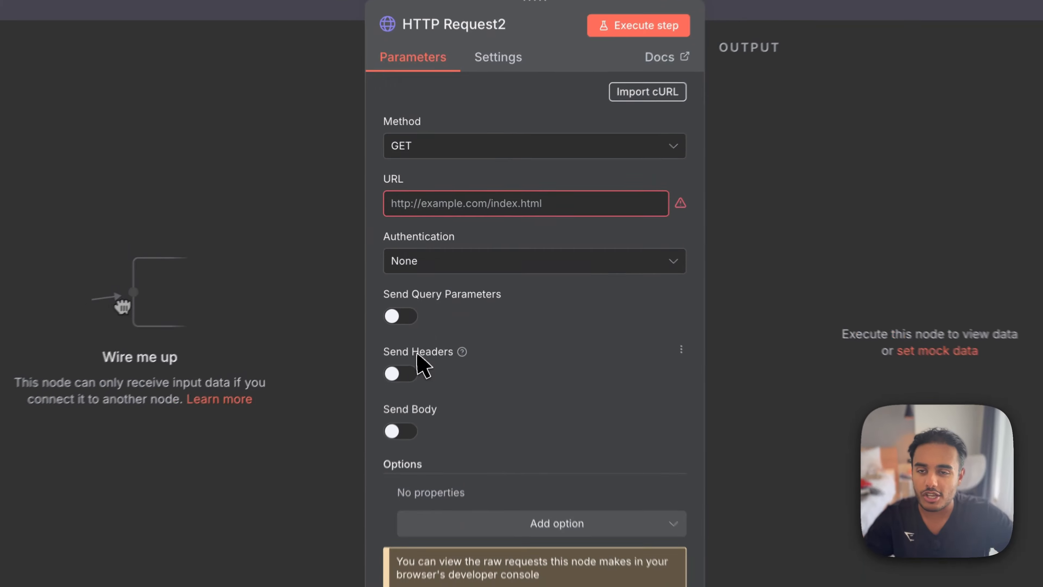
{"action": "key", "text": "Escape"}
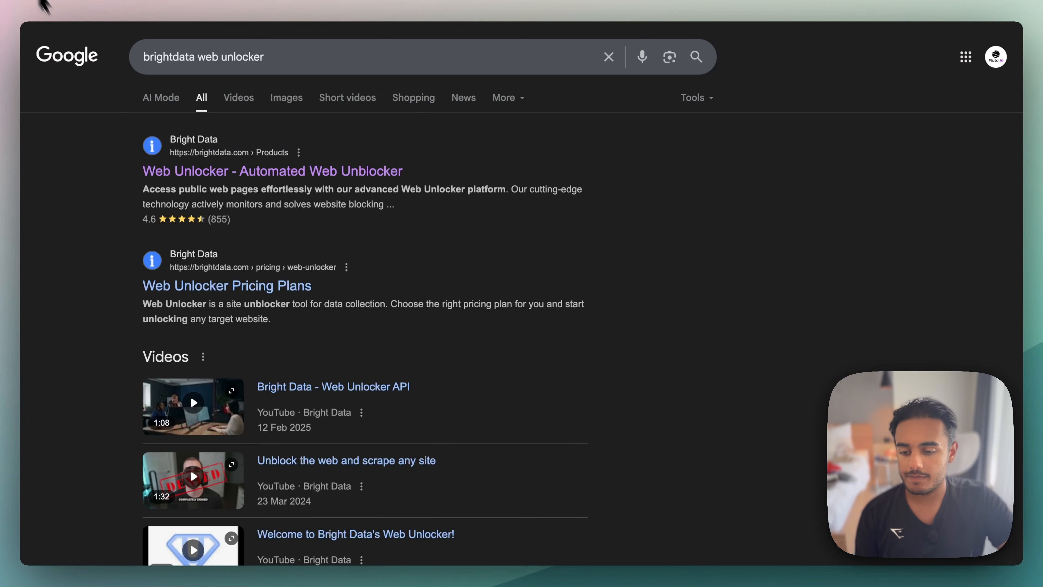
- Switch to the Google results for "brightdata web unlocker", open Bright Data's Web Unlocker product page and read its introduction
{"action": "left_click_drag", "start_coordinate": [274, 68], "coordinate": [143, 63]}
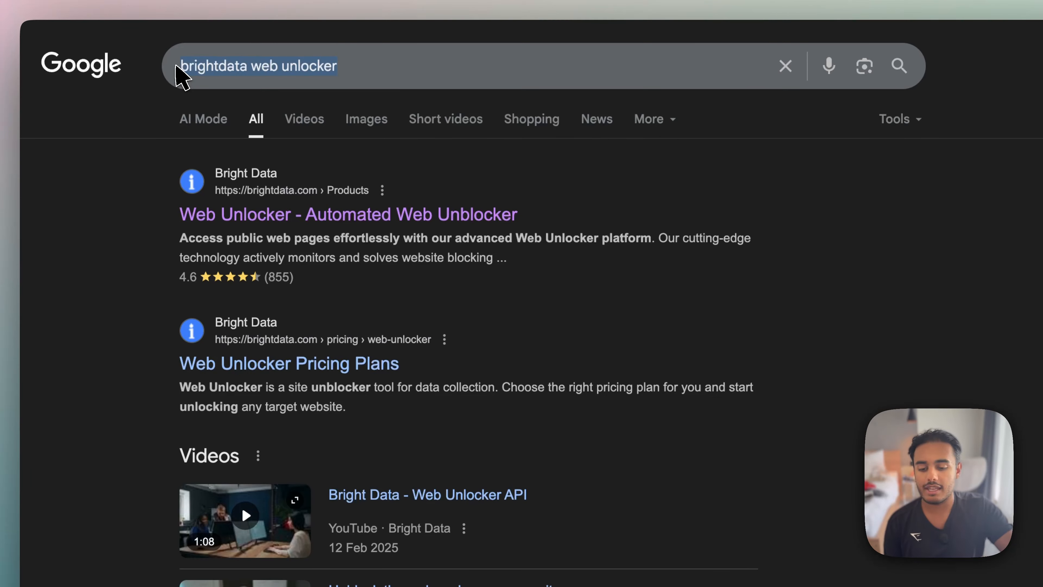
{"action": "left_click", "coordinate": [230, 214]}
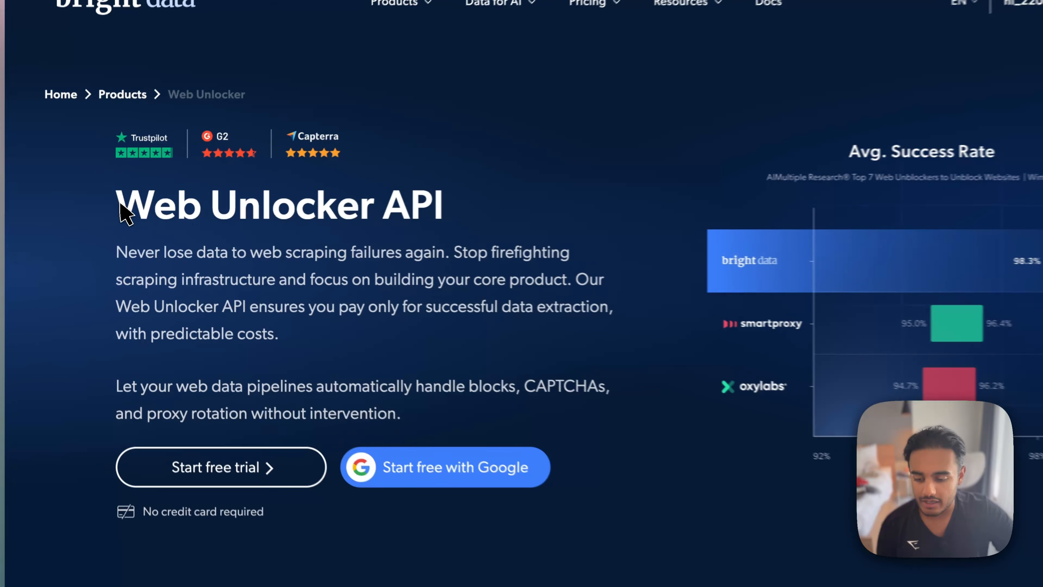
{"action": "left_click_drag", "start_coordinate": [107, 204], "coordinate": [494, 356]}
{"action": "left_click", "coordinate": [495, 329]}
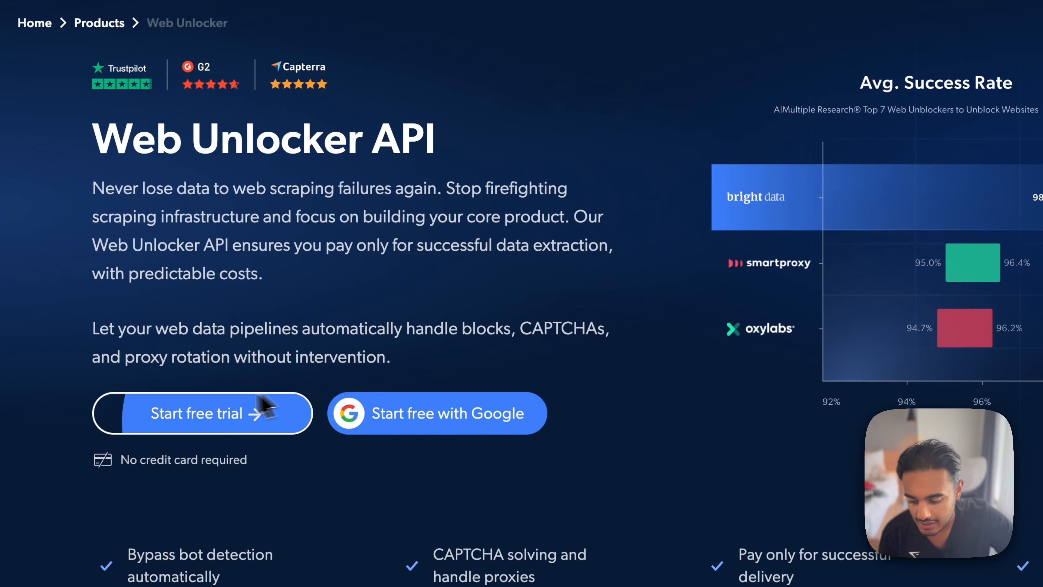
{"action": "scroll", "coordinate": [435, 353], "scroll_direction": "down", "scroll_amount": 2}
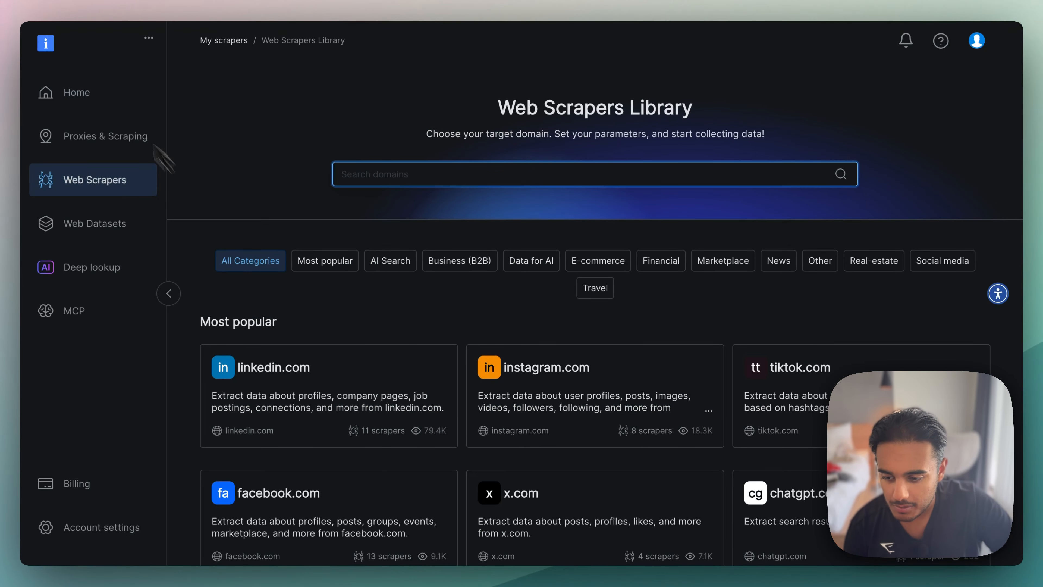
- Look around the Bright Data dashboard and browse the Web Scrapers Library's ready-made scrapers by category, from e-commerce to AI search
{"action": "left_click", "coordinate": [104, 94]}
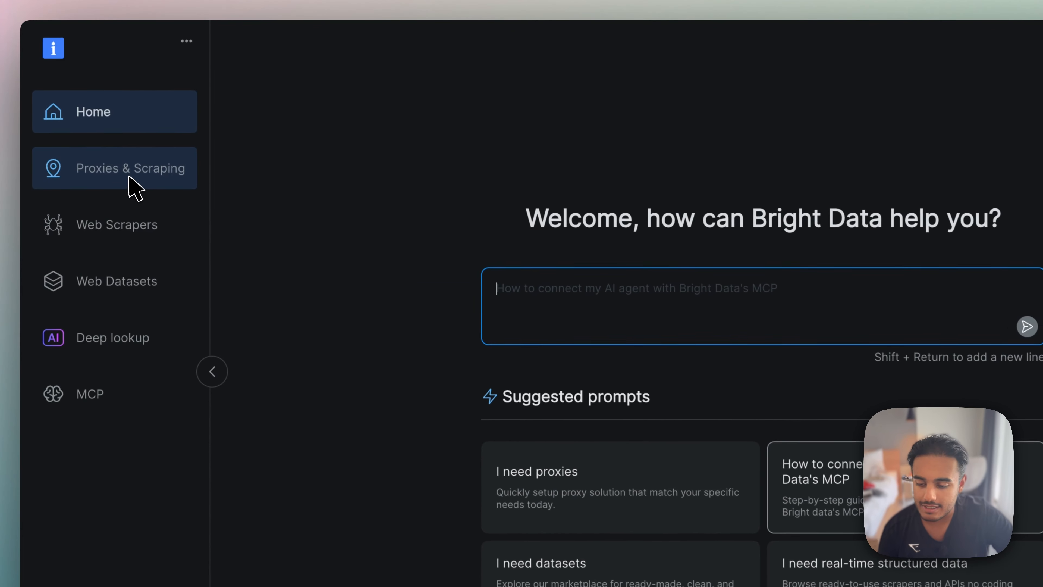
{"action": "left_click", "coordinate": [128, 177]}
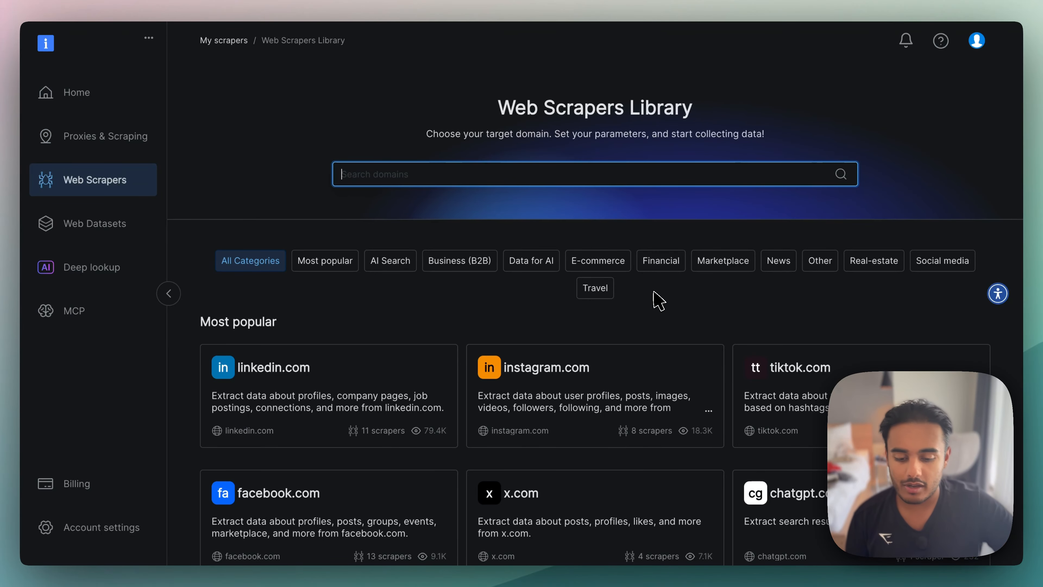
{"action": "scroll", "coordinate": [659, 301], "scroll_direction": "down", "scroll_amount": 1}
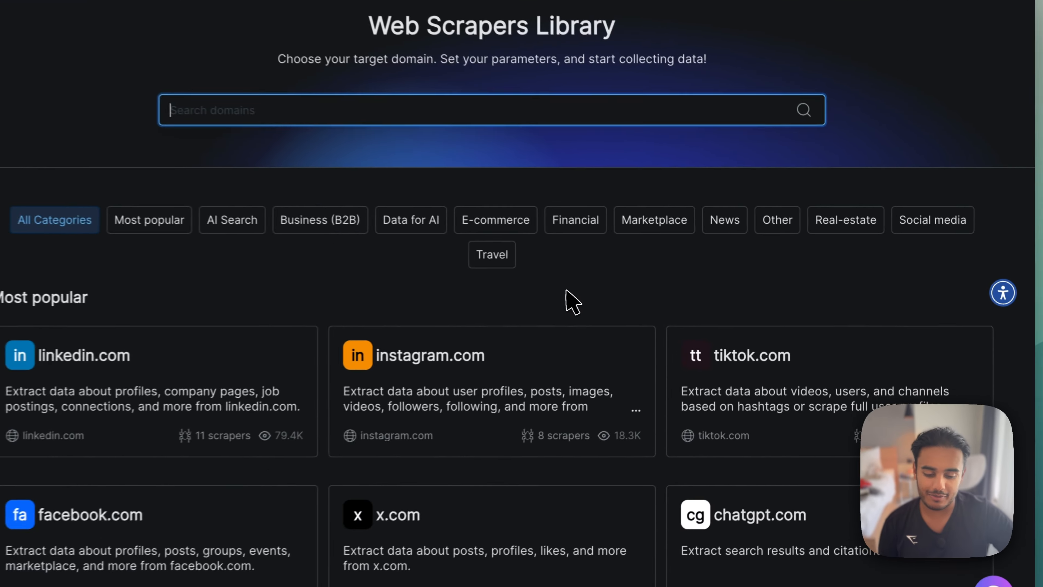
{"action": "scroll", "coordinate": [658, 302], "scroll_direction": "down", "scroll_amount": 5}
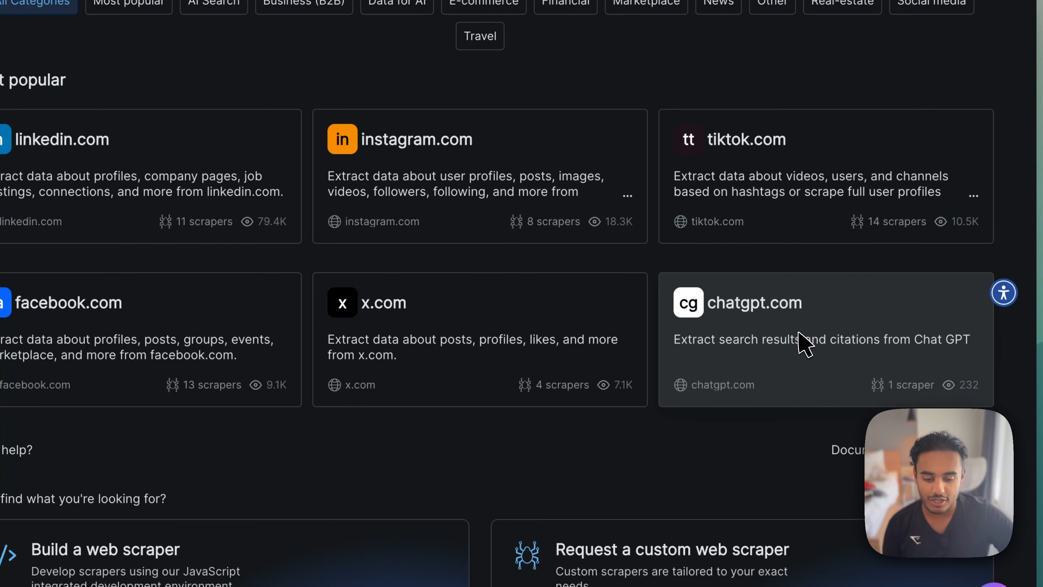
{"action": "scroll", "coordinate": [798, 343], "scroll_direction": "up", "scroll_amount": 2}
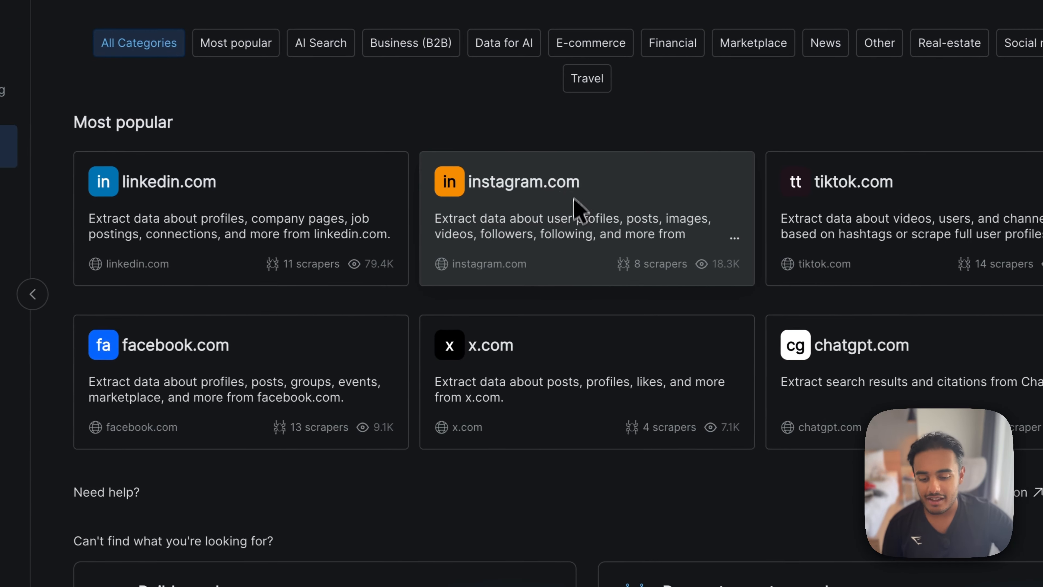
{"action": "scroll", "coordinate": [410, 431], "scroll_direction": "down", "scroll_amount": 10}
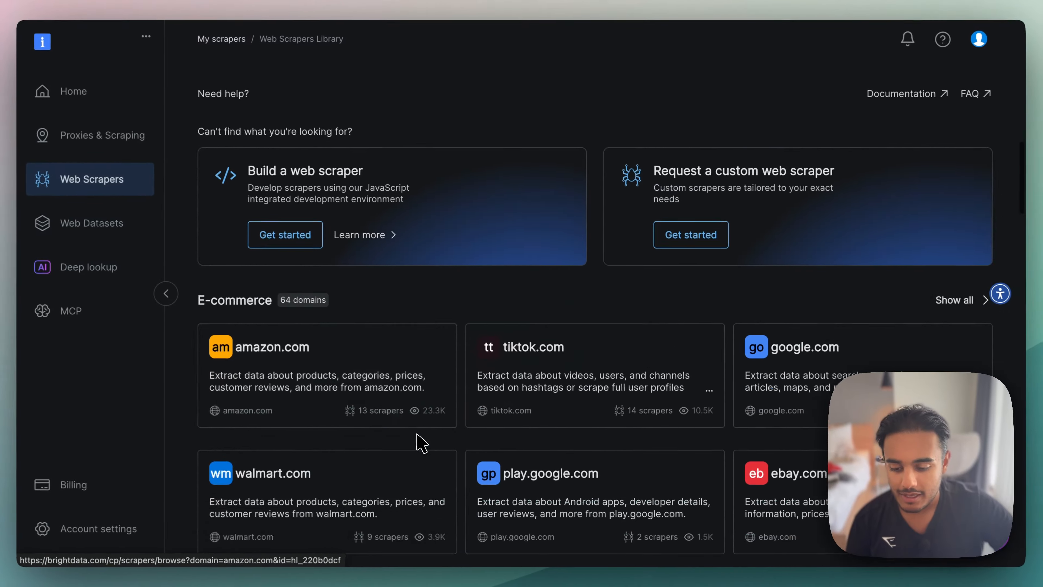
{"action": "scroll", "coordinate": [330, 405], "scroll_direction": "down", "scroll_amount": 15}
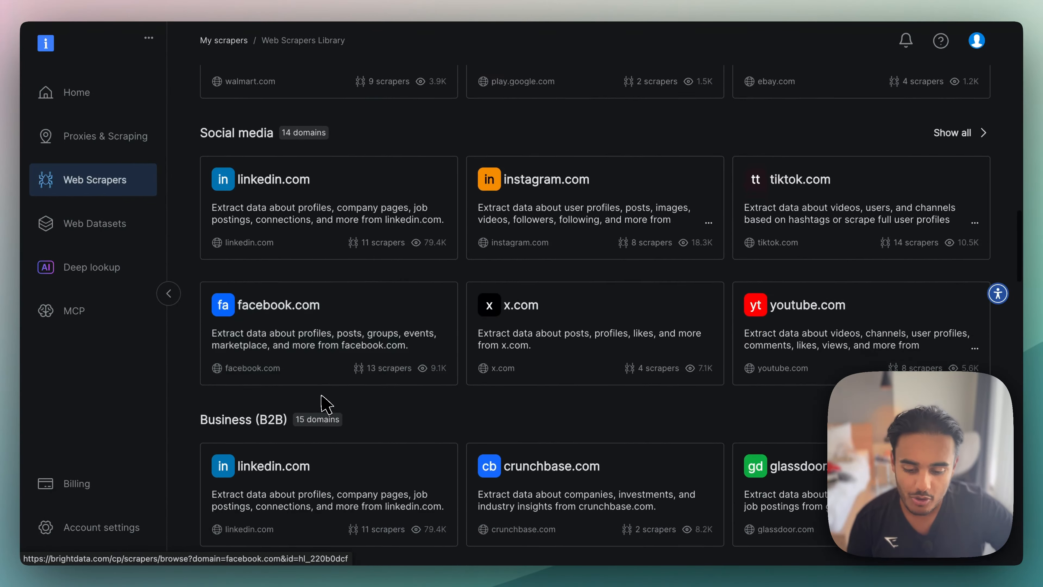
{"action": "scroll", "coordinate": [326, 405], "scroll_direction": "down", "scroll_amount": 2}
{"action": "scroll", "coordinate": [326, 405], "scroll_direction": "up", "scroll_amount": 2}
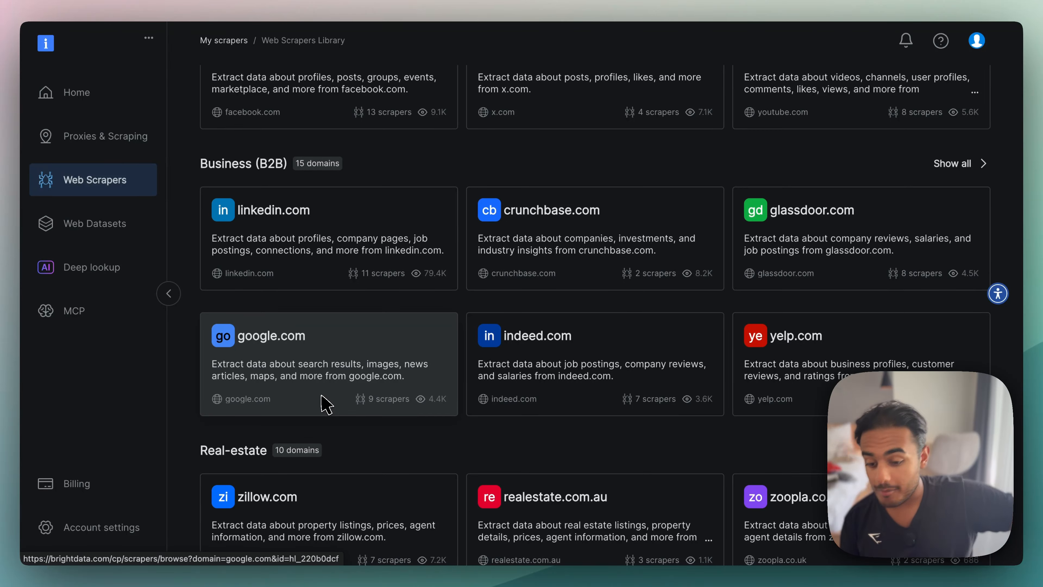
{"action": "scroll", "coordinate": [327, 405], "scroll_direction": "down", "scroll_amount": 4}
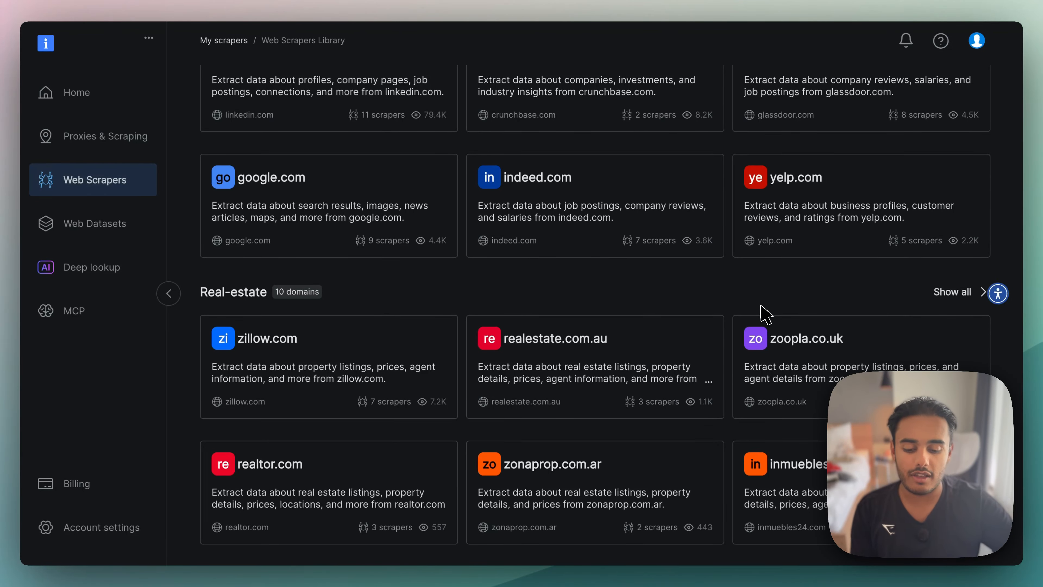
{"action": "scroll", "coordinate": [764, 314], "scroll_direction": "down", "scroll_amount": 2}
{"action": "scroll", "coordinate": [510, 447], "scroll_direction": "down", "scroll_amount": 4}
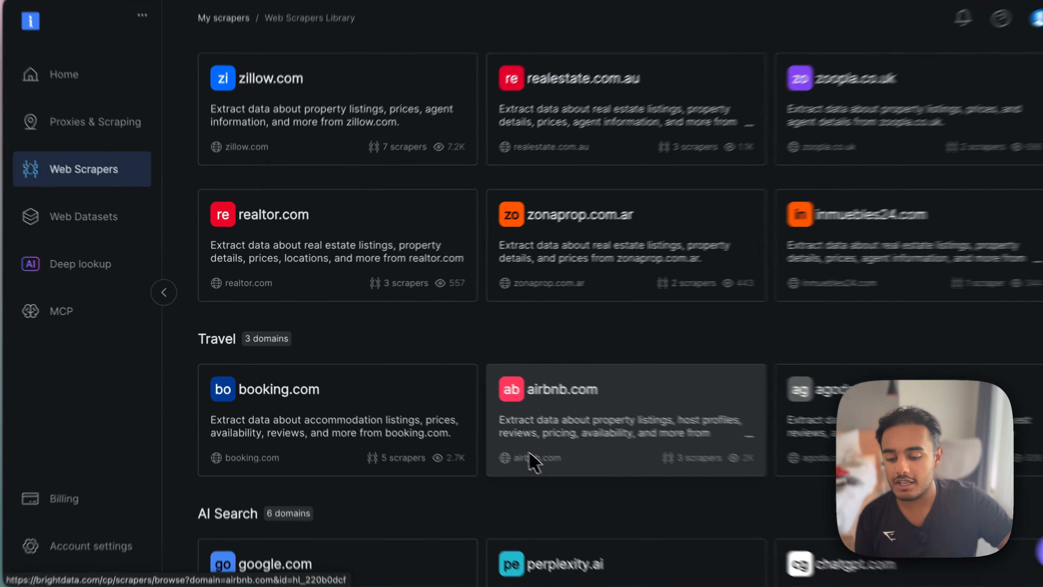
{"action": "scroll", "coordinate": [509, 448], "scroll_direction": "down", "scroll_amount": 4}
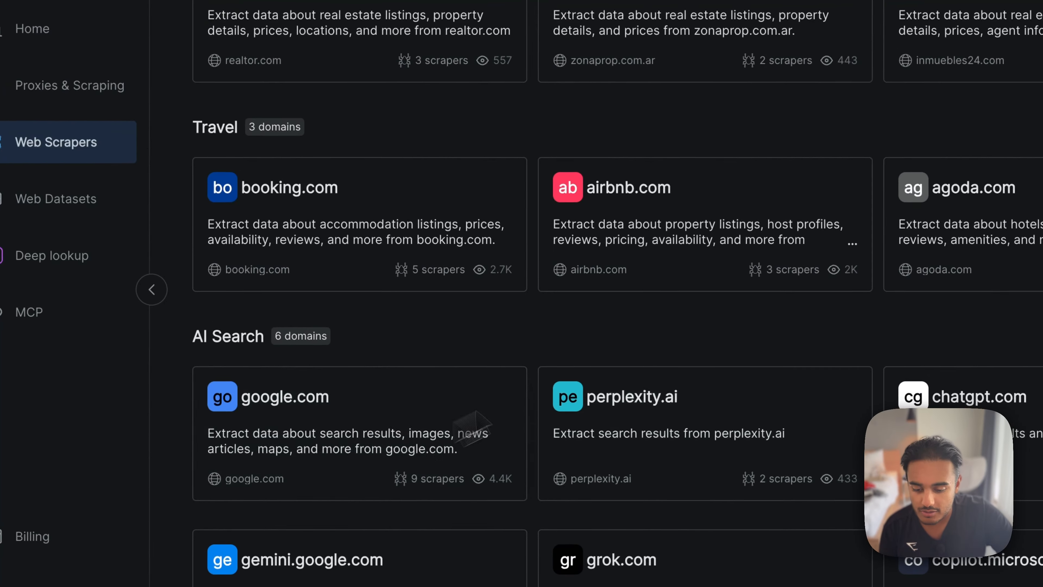
{"action": "scroll", "coordinate": [721, 386], "scroll_direction": "down", "scroll_amount": 4}
{"action": "scroll", "coordinate": [717, 383], "scroll_direction": "up", "scroll_amount": 3}
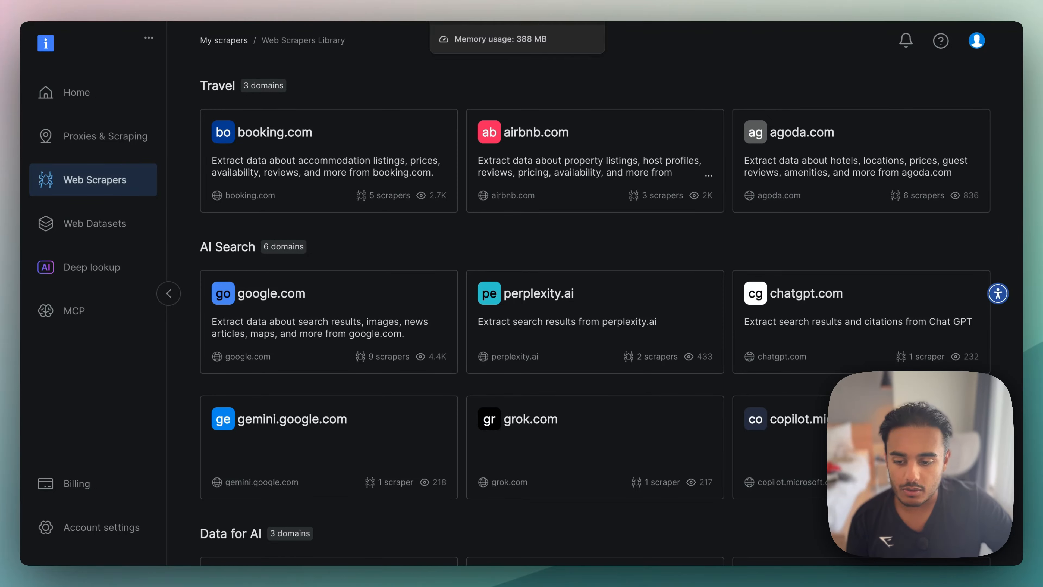
- Open the Proxies & Scraping infrastructure page and read the Unlocker API description among the scraping solutions
{"action": "left_click", "coordinate": [130, 140]}
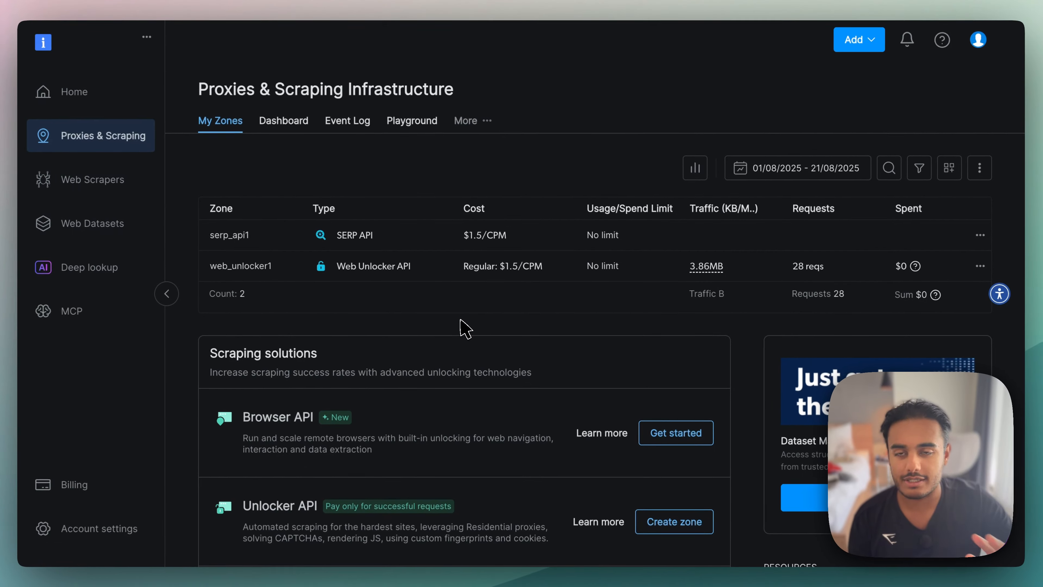
{"action": "scroll", "coordinate": [462, 287], "scroll_direction": "down", "scroll_amount": 5}
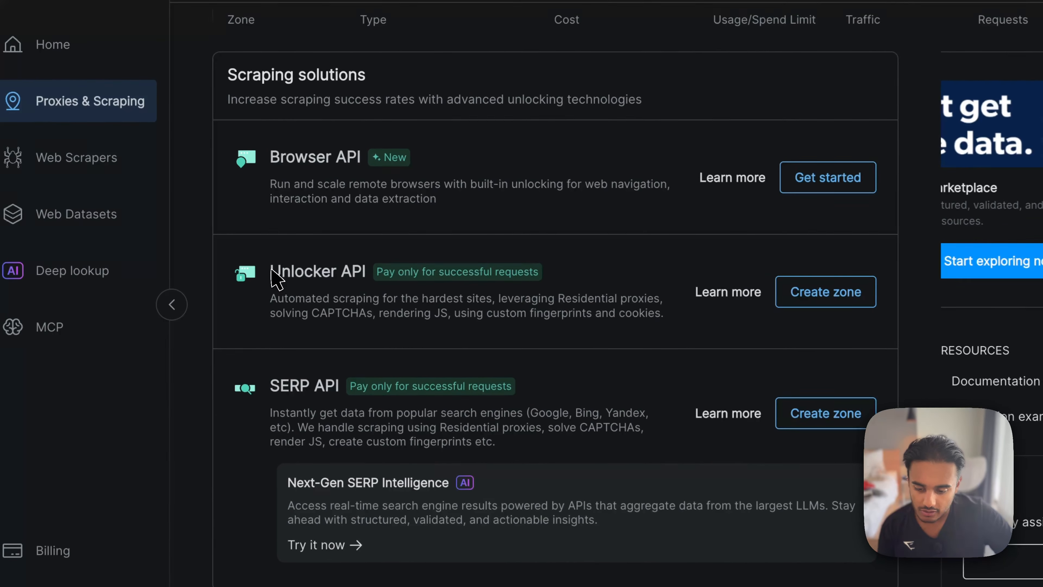
{"action": "left_click_drag", "start_coordinate": [271, 270], "coordinate": [519, 278]}
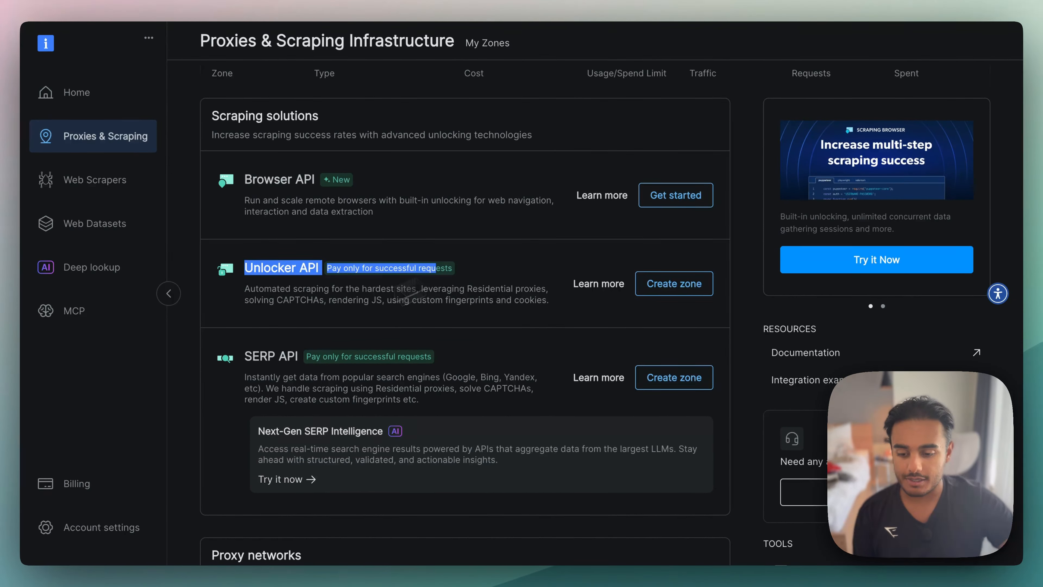
{"action": "left_click", "coordinate": [320, 324]}
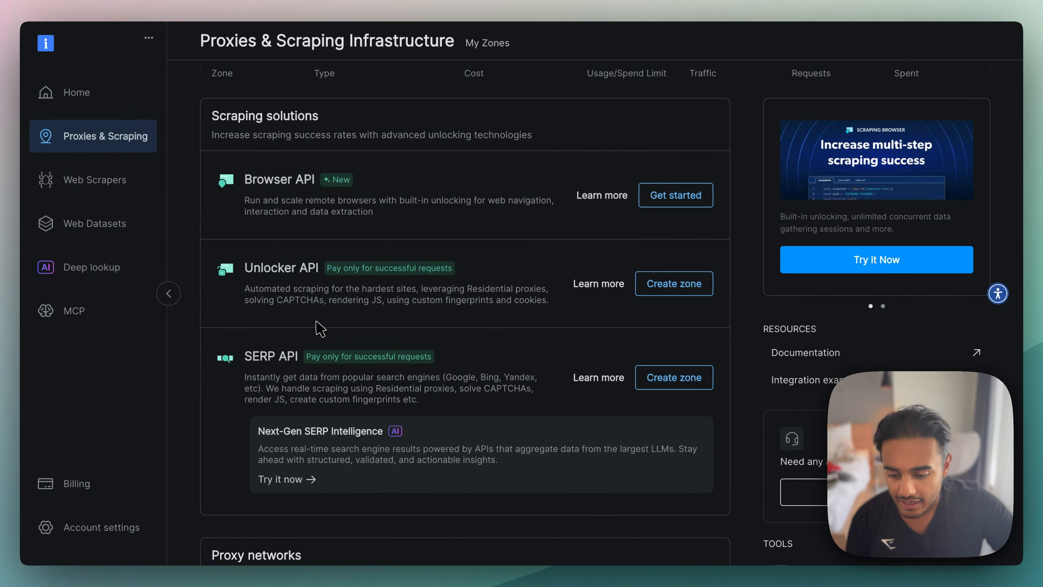
{"action": "left_click_drag", "start_coordinate": [244, 288], "coordinate": [415, 287]}
{"action": "left_click_drag", "start_coordinate": [498, 280], "coordinate": [501, 282]}
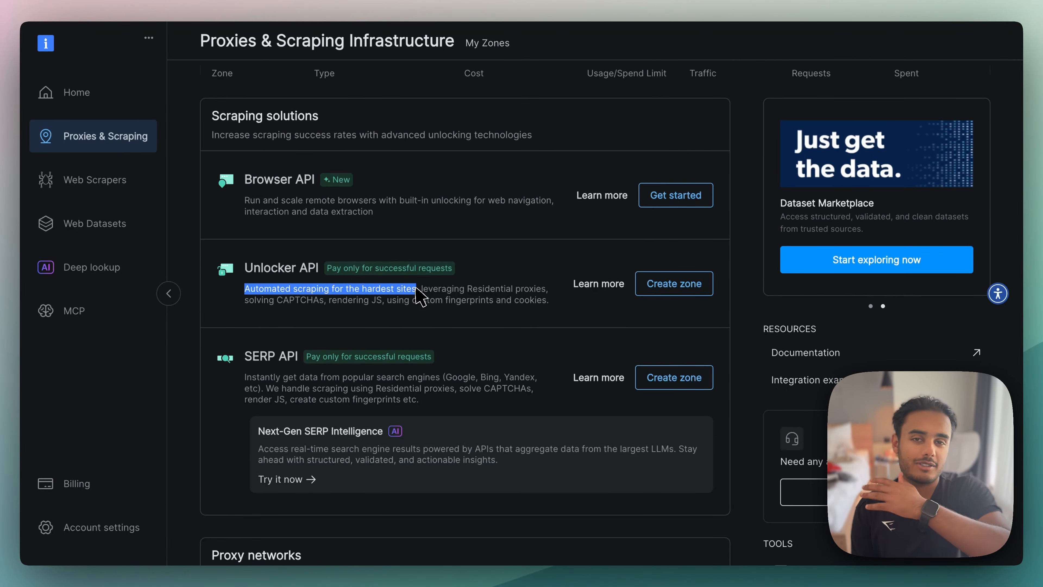
{"action": "left_click", "coordinate": [435, 297]}
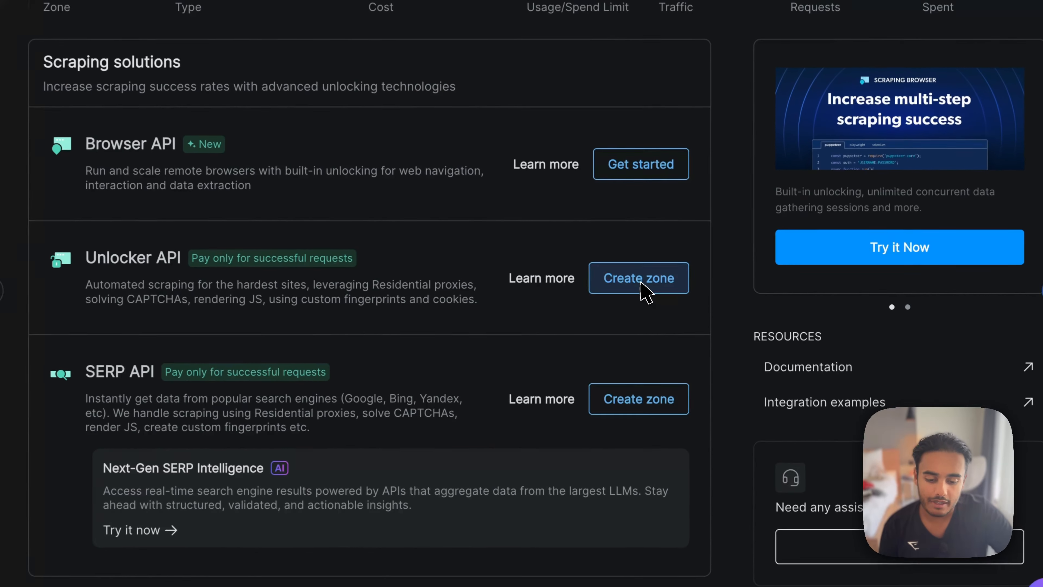
- Start a new zone for the Unlocker API, keeping web_unlocker2 as the zone name
{"action": "left_click", "coordinate": [676, 289]}
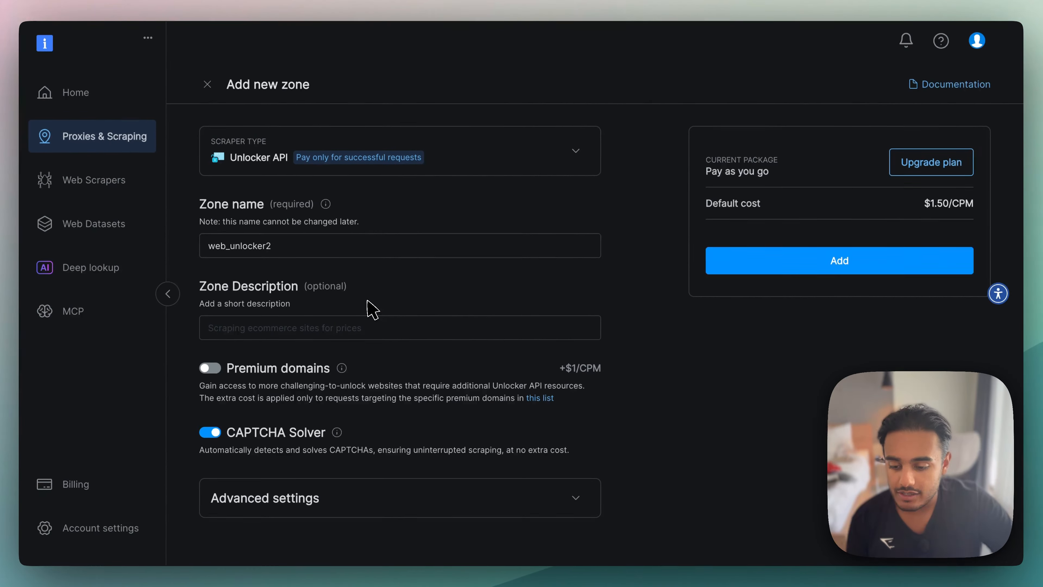
{"action": "left_click", "coordinate": [292, 245]}
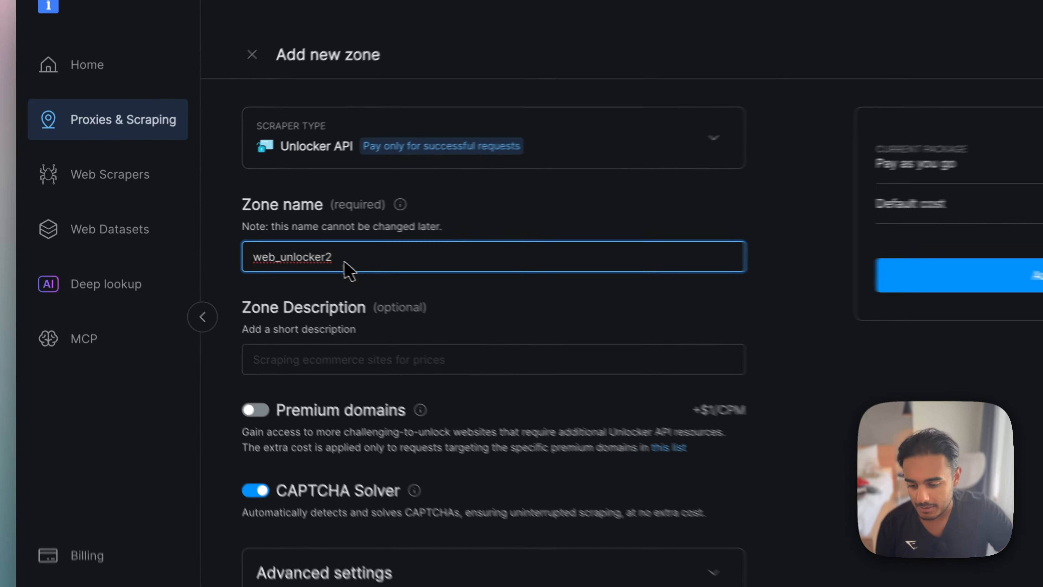
{"action": "left_click_drag", "start_coordinate": [364, 258], "coordinate": [262, 259]}
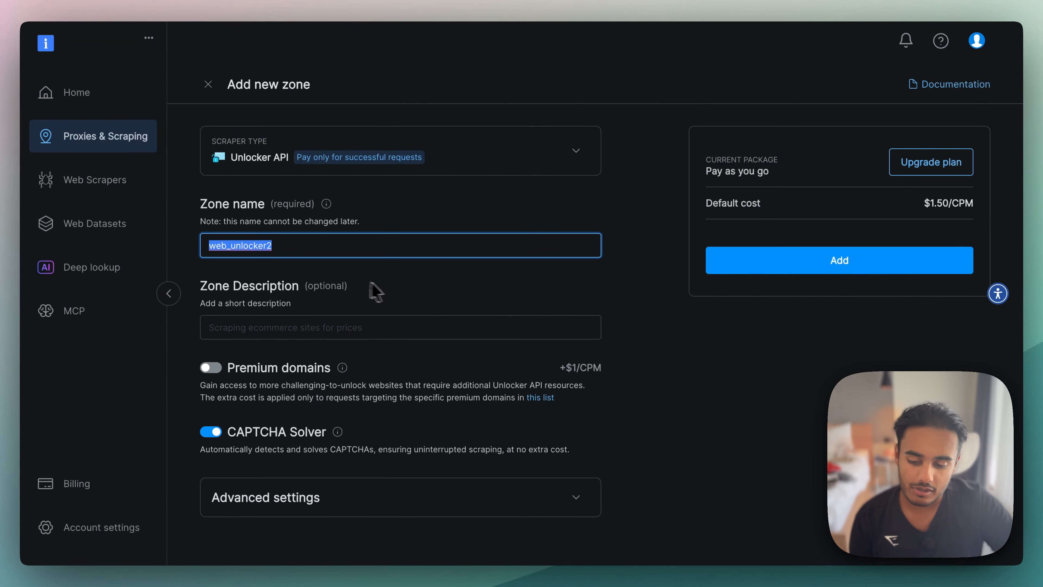
{"action": "scroll", "coordinate": [369, 325], "scroll_direction": "down", "scroll_amount": 1}
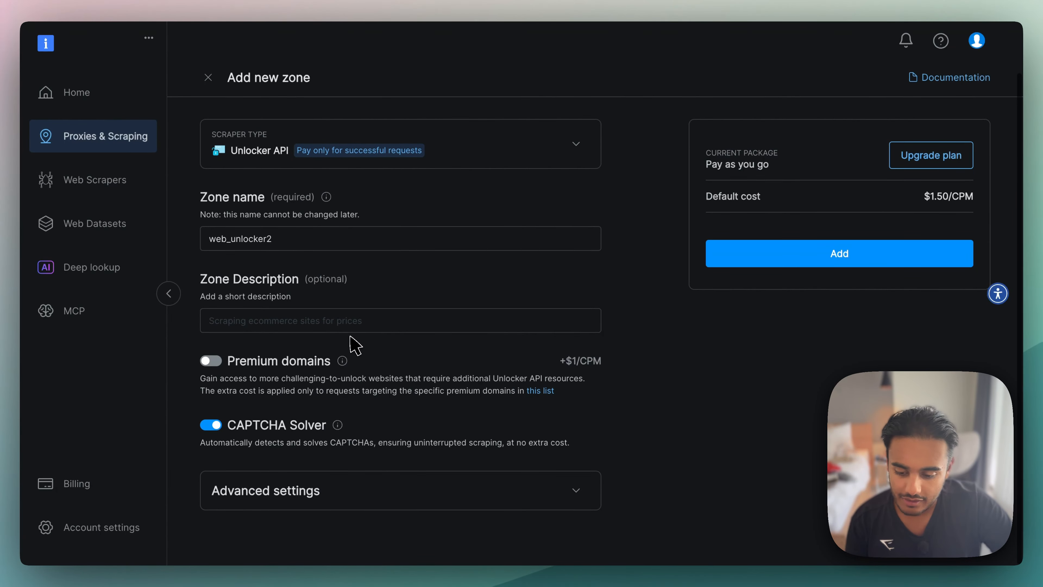
- Enable Premium domains for the new zone and look through the premium domain list
{"action": "left_click", "coordinate": [272, 361]}
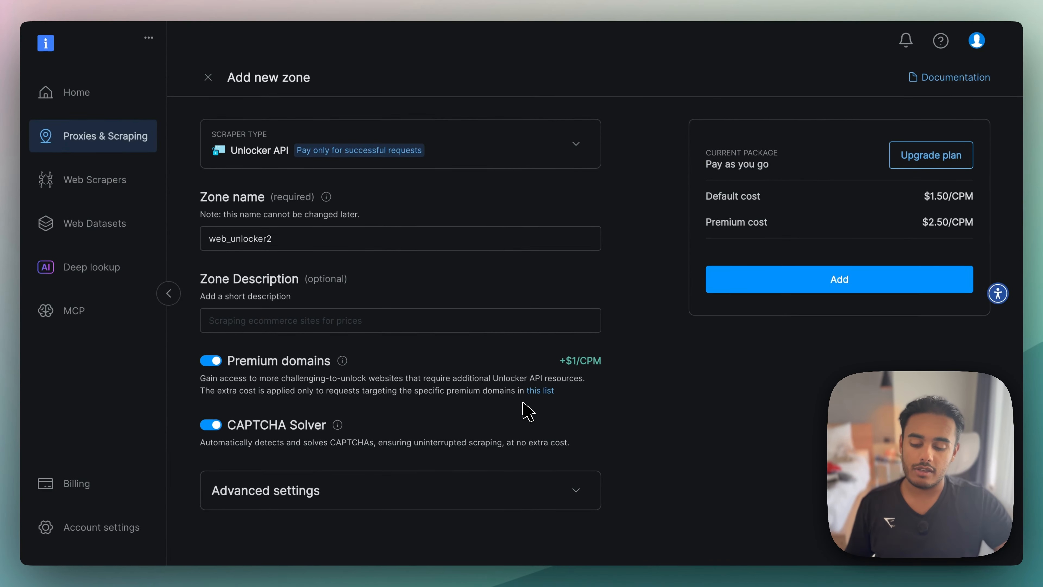
{"action": "left_click", "coordinate": [545, 392]}
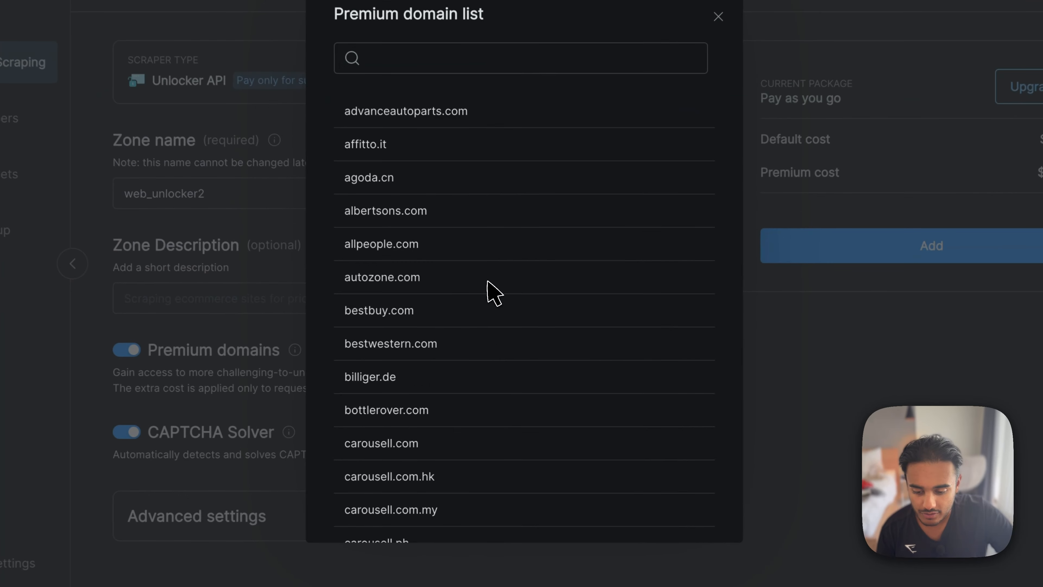
{"action": "scroll", "coordinate": [494, 318], "scroll_direction": "down", "scroll_amount": 2}
{"action": "scroll", "coordinate": [487, 280], "scroll_direction": "down", "scroll_amount": 10}
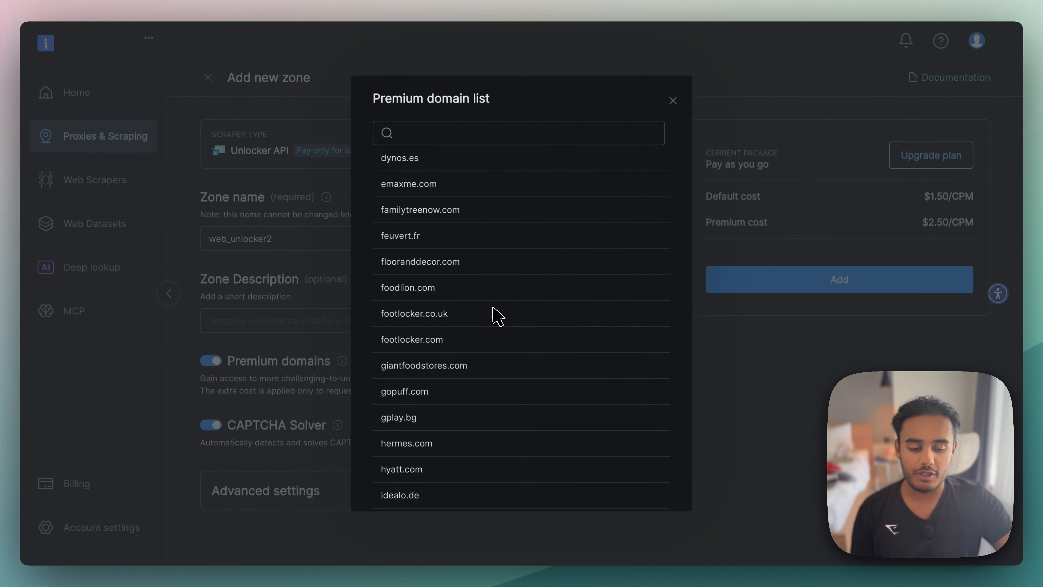
{"action": "left_click", "coordinate": [673, 101]}
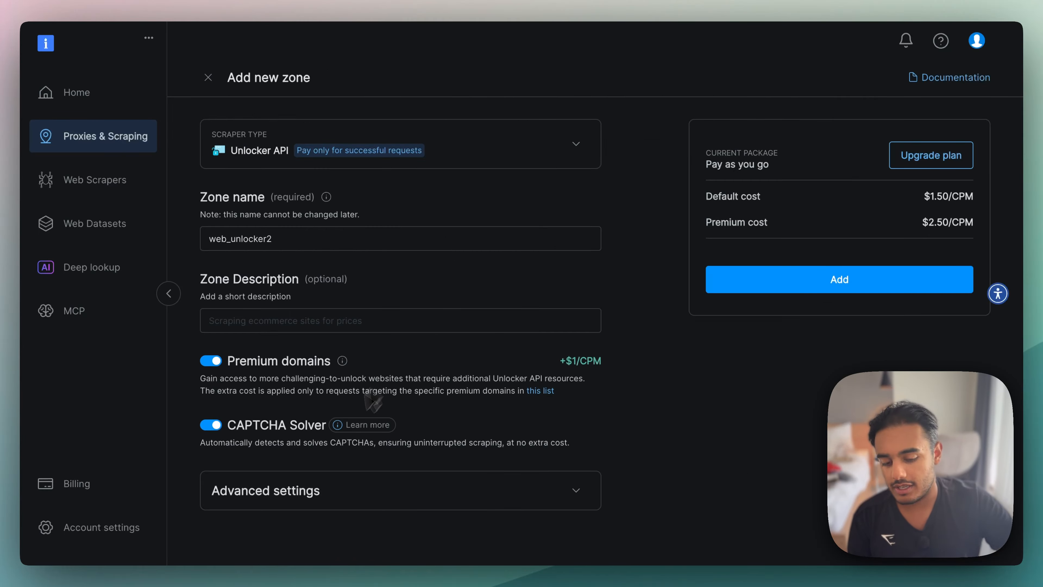
{"action": "mouse_move", "coordinate": [352, 428]}
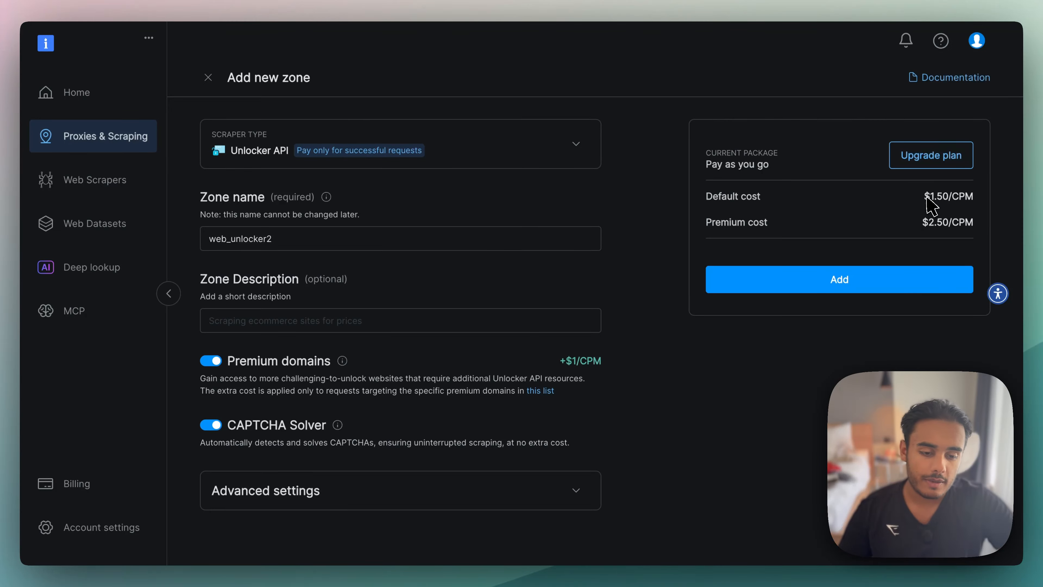
- Calculate the default cost per request as 1.50/1000 in a Google search and multiply the result by 100 requests
{"action": "key", "text": "super+t"}
{"action": "type", "text": "1.5"}
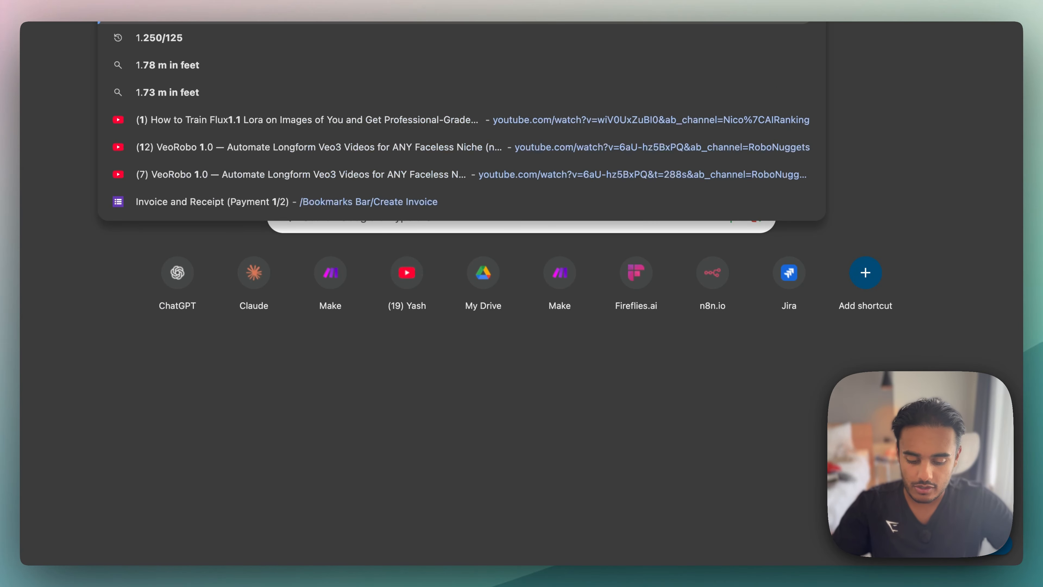
{"action": "type", "text": "/"}
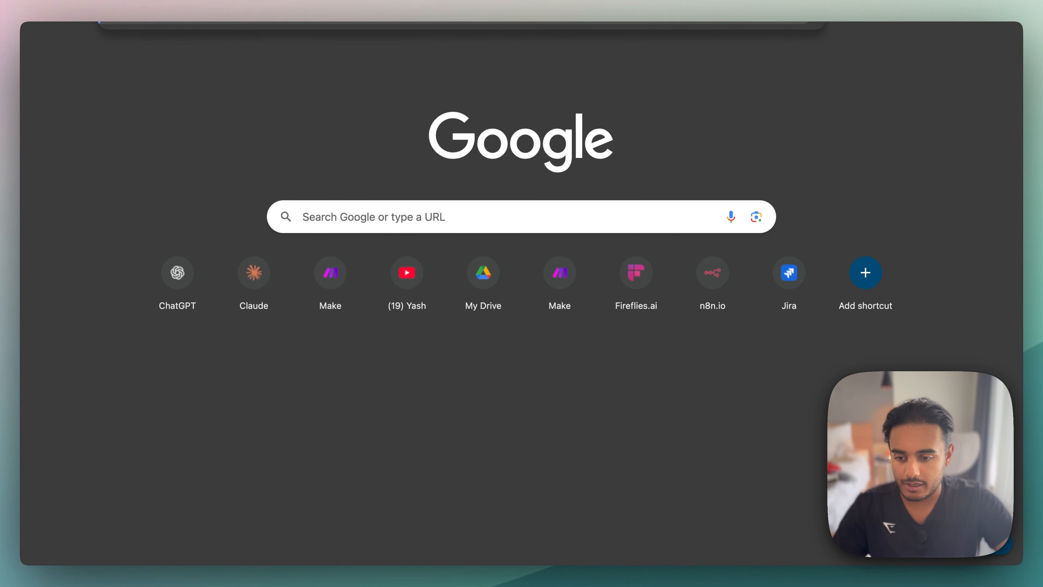
{"action": "key", "text": "Return"}
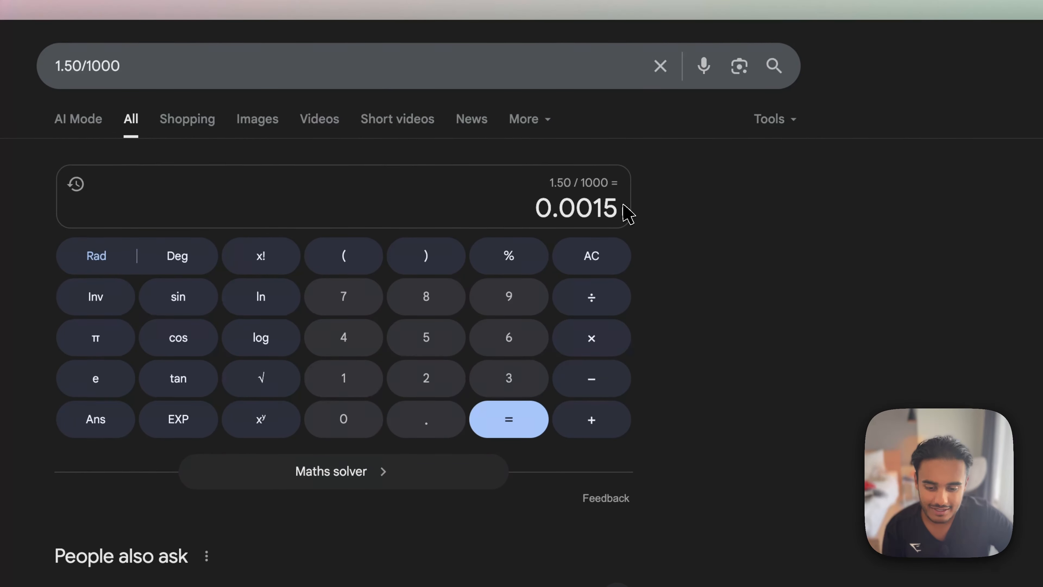
{"action": "left_click", "coordinate": [592, 337]}
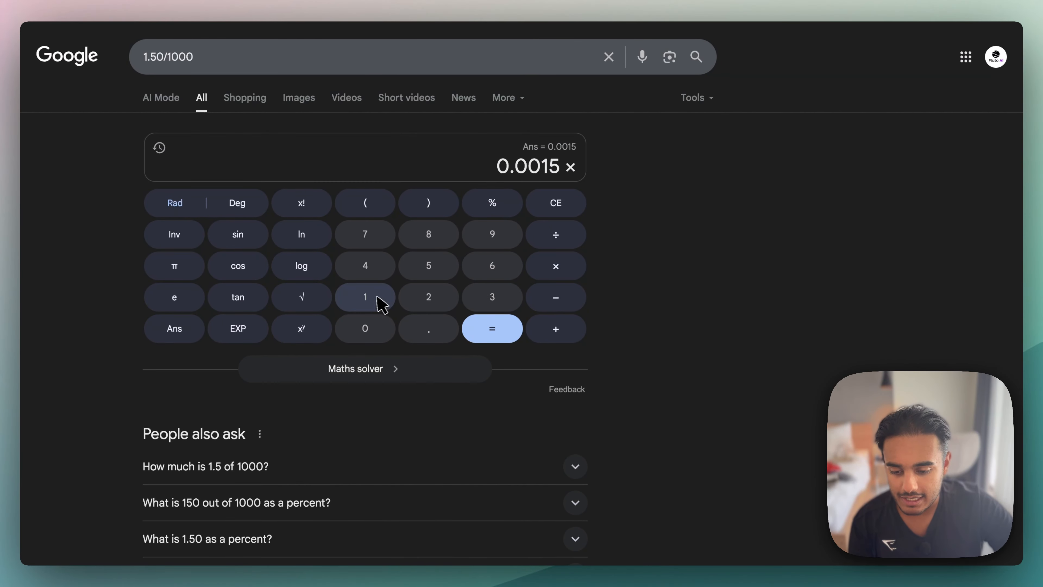
{"action": "left_click", "coordinate": [370, 300]}
{"action": "double_click", "coordinate": [369, 333]}
{"action": "left_click", "coordinate": [506, 329]}
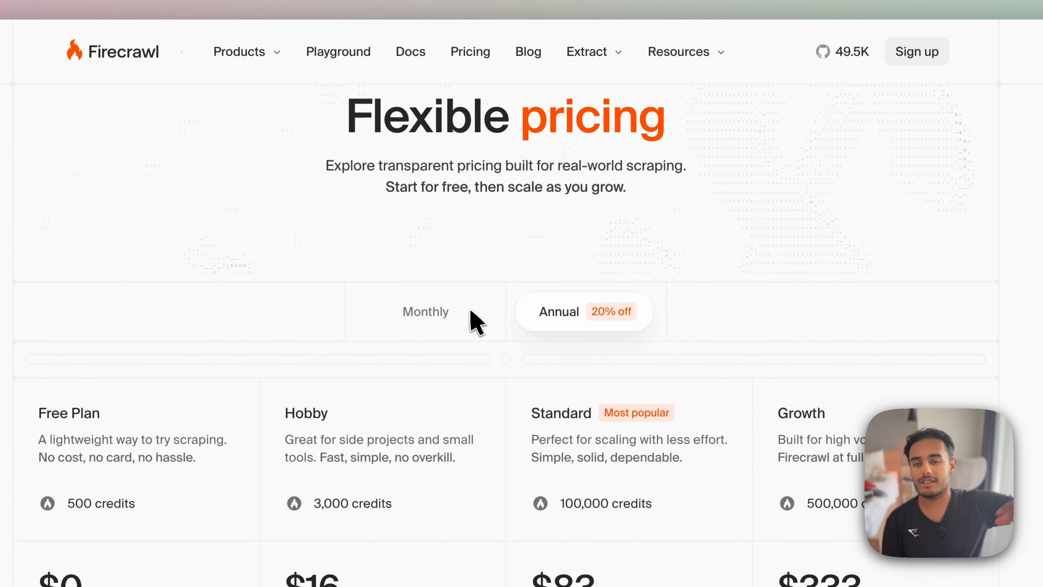
- Compare the annual plans on the Firecrawl pricing page, focusing on the Hobby plan's credits and monthly price
{"action": "scroll", "coordinate": [471, 311], "scroll_direction": "down", "scroll_amount": 2}
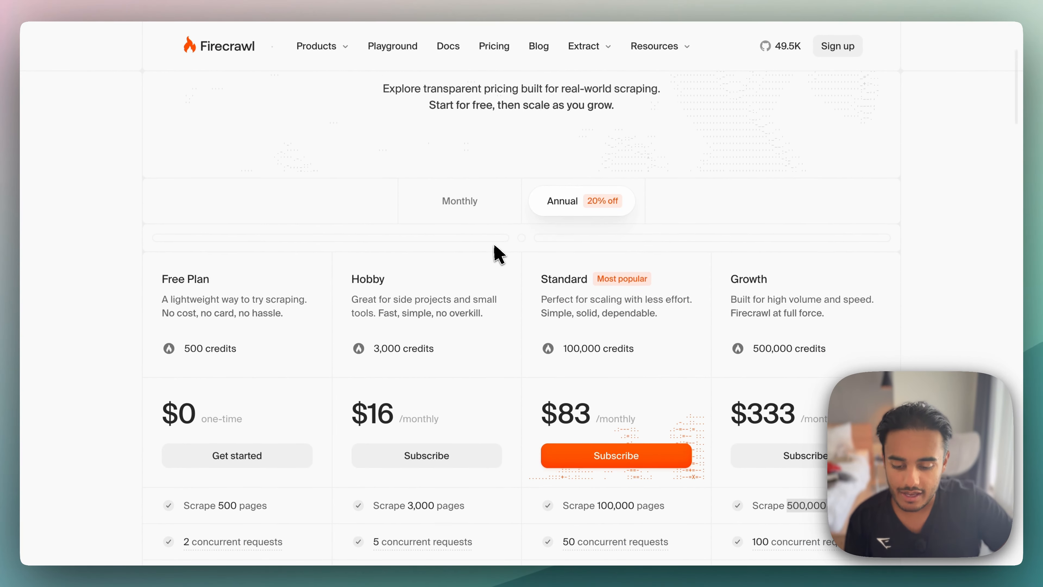
{"action": "scroll", "coordinate": [493, 256], "scroll_direction": "down", "scroll_amount": 2}
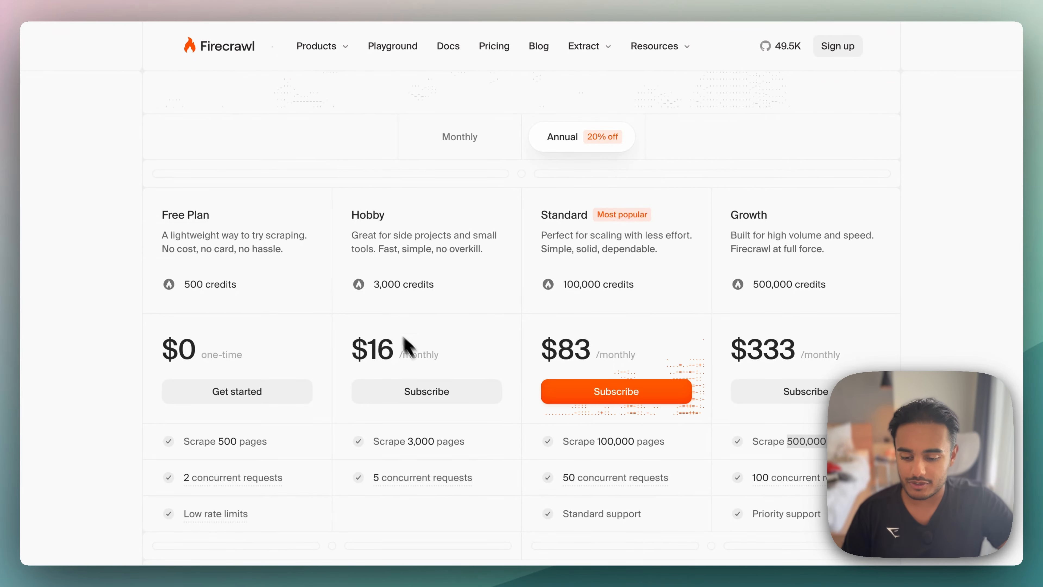
{"action": "left_click_drag", "start_coordinate": [369, 289], "coordinate": [443, 288]}
{"action": "scroll", "coordinate": [440, 350], "scroll_direction": "down", "scroll_amount": 3}
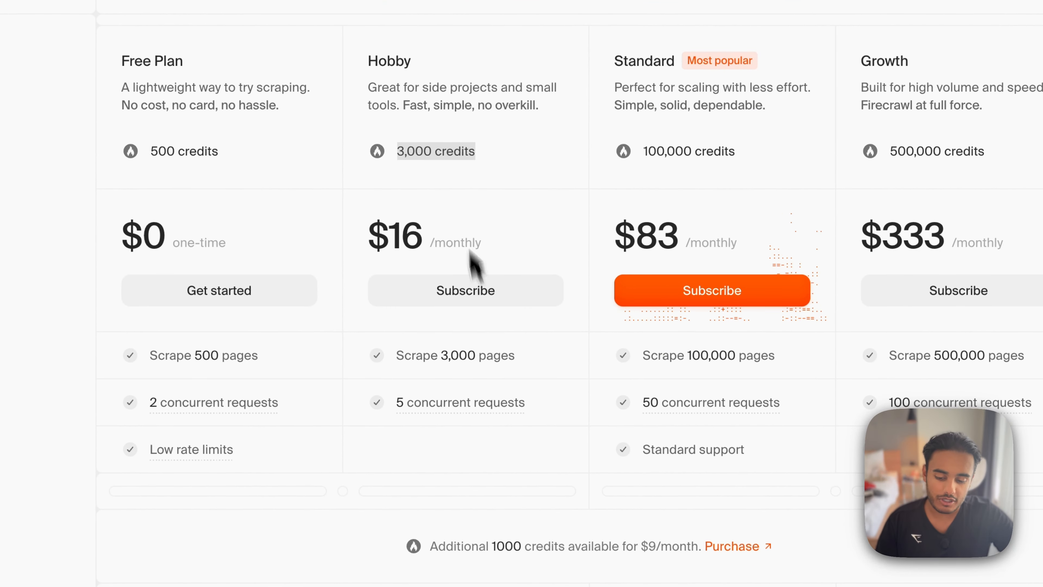
{"action": "scroll", "coordinate": [468, 294], "scroll_direction": "up", "scroll_amount": 3}
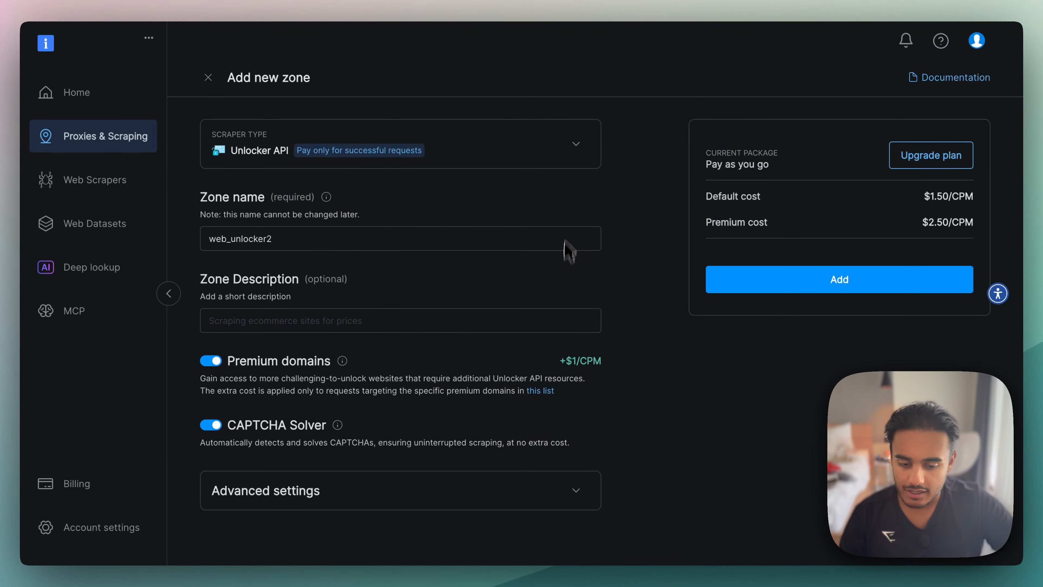
- Leave the new zone form, open the existing web_unlocker1 zone and copy its direct API access cURL command
{"action": "scroll", "coordinate": [569, 252], "scroll_direction": "up", "scroll_amount": 1}
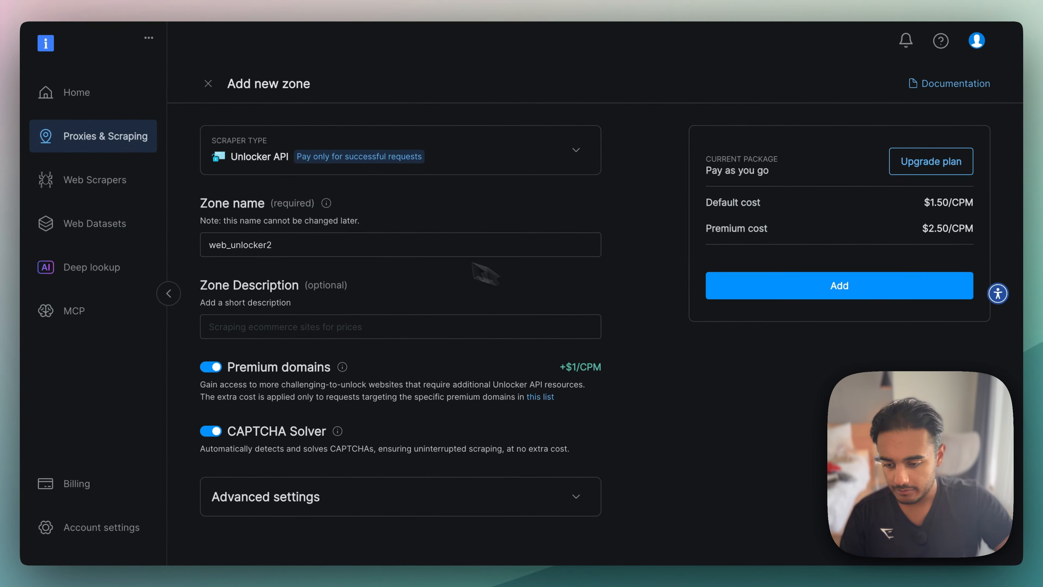
{"action": "left_click", "coordinate": [131, 136]}
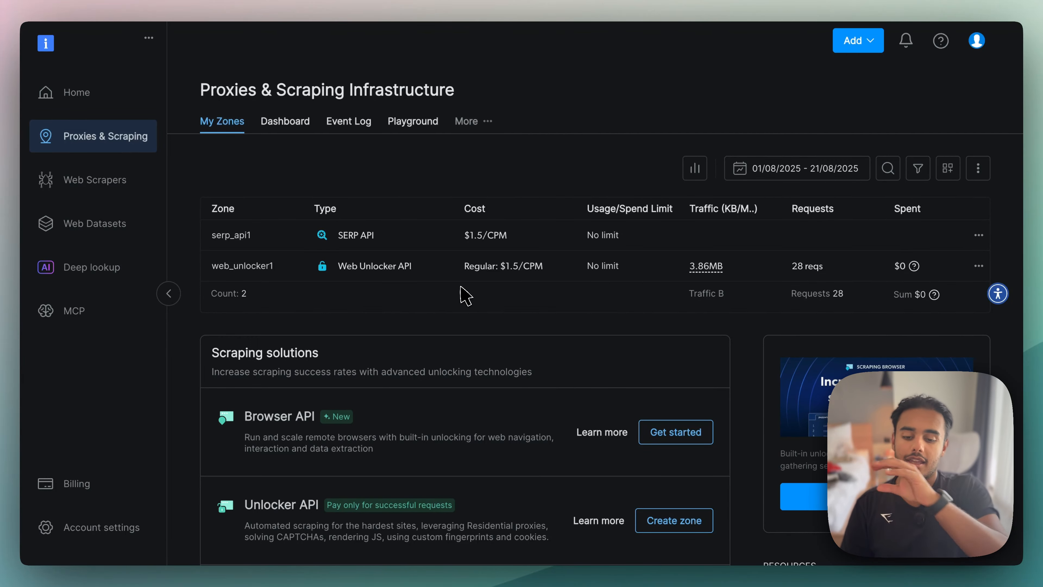
{"action": "left_click", "coordinate": [429, 272]}
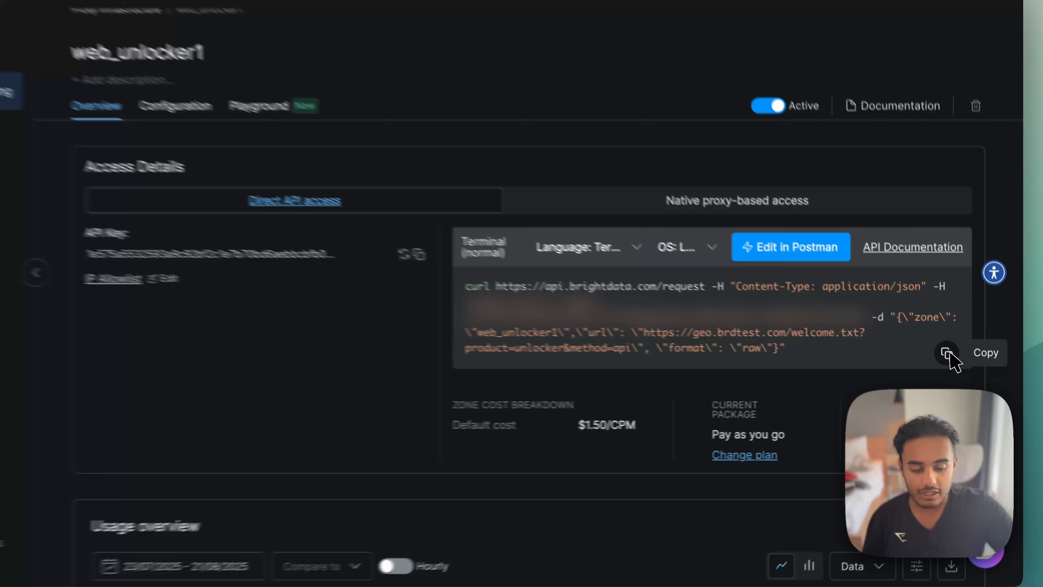
{"action": "left_click", "coordinate": [958, 363]}
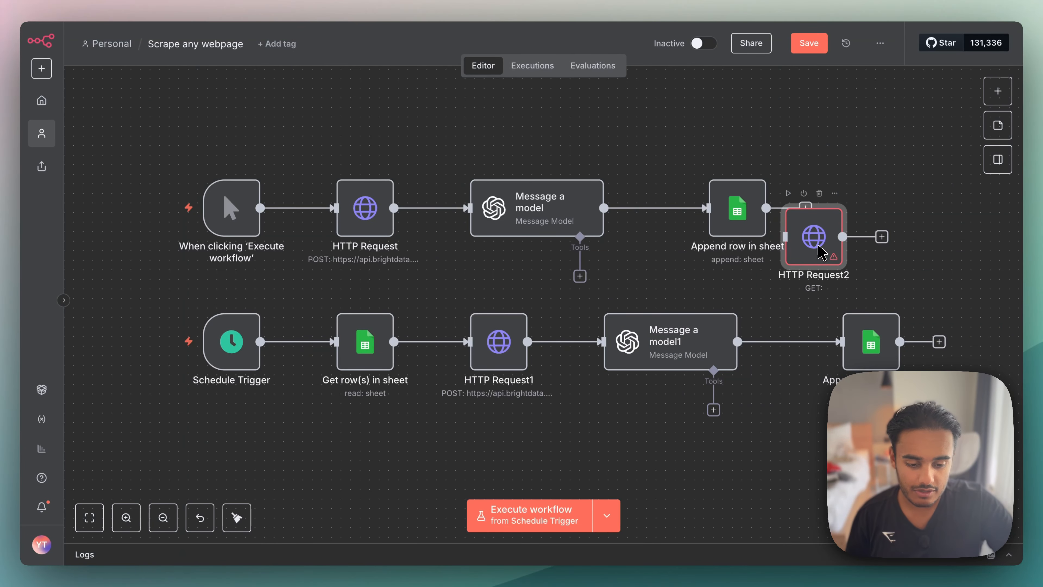
- Move the HTTP Request2 node clear of the upper flow in n8n and import the copied cURL command with its API key authorization header
{"action": "left_click_drag", "start_coordinate": [819, 251], "coordinate": [873, 195]}
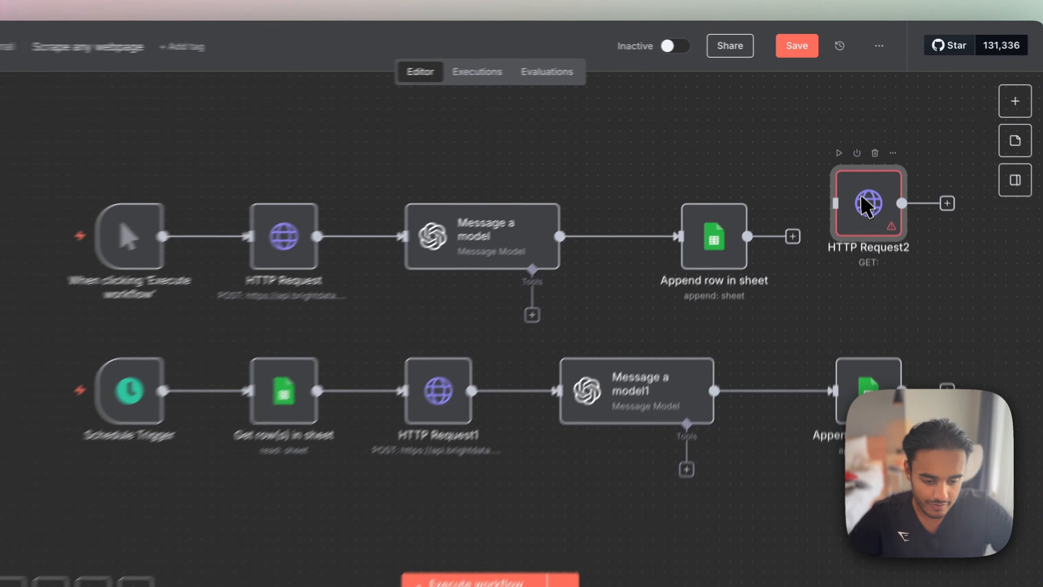
{"action": "double_click", "coordinate": [872, 225]}
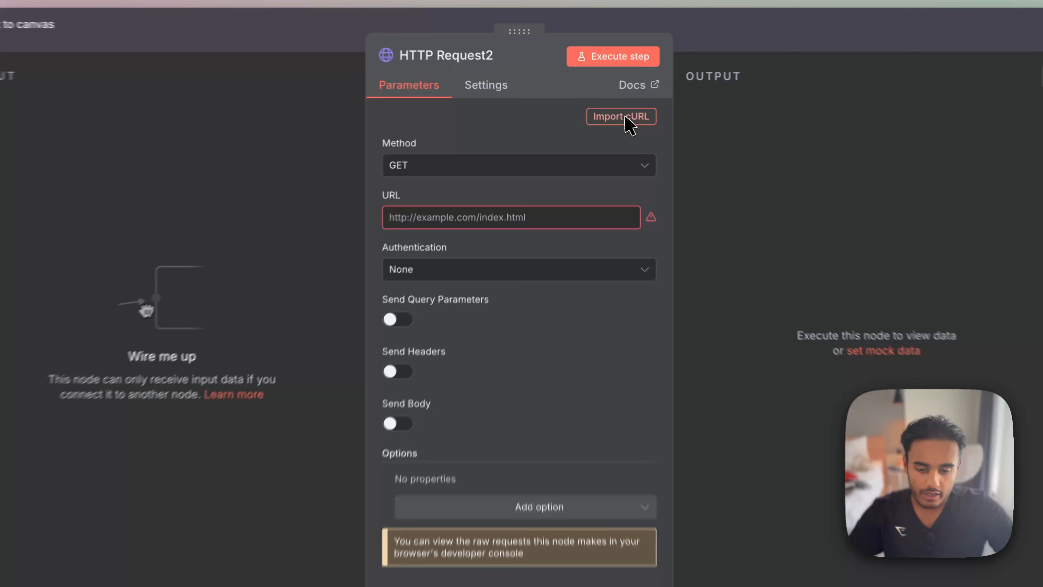
{"action": "left_click", "coordinate": [610, 115]}
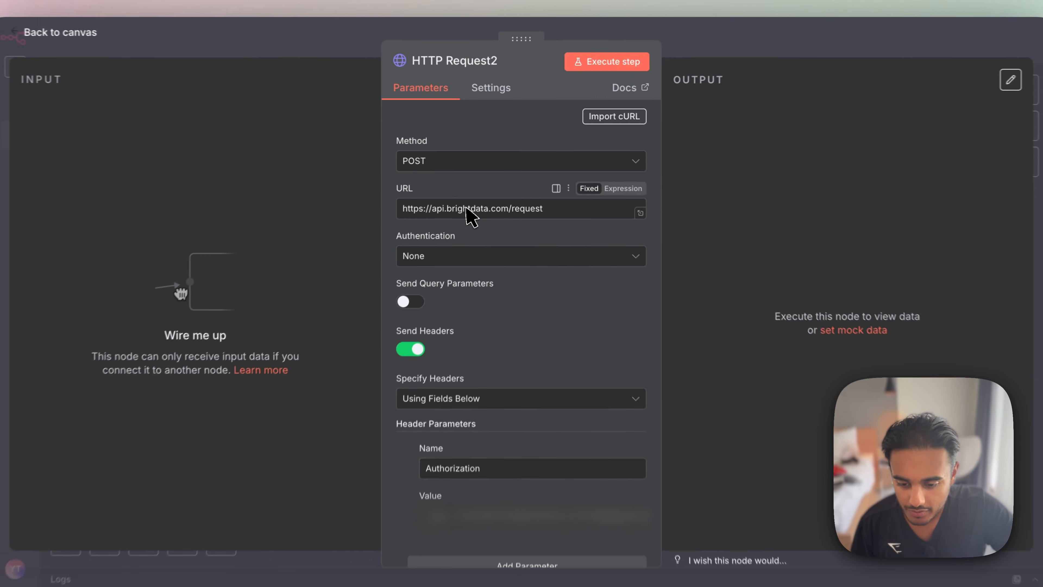
- Replace the url body parameter's value with the John Lewis product page address for the Geox Affile Leather Low Cut Trainers, Navy/White
{"action": "scroll", "coordinate": [507, 324], "scroll_direction": "down", "scroll_amount": 3}
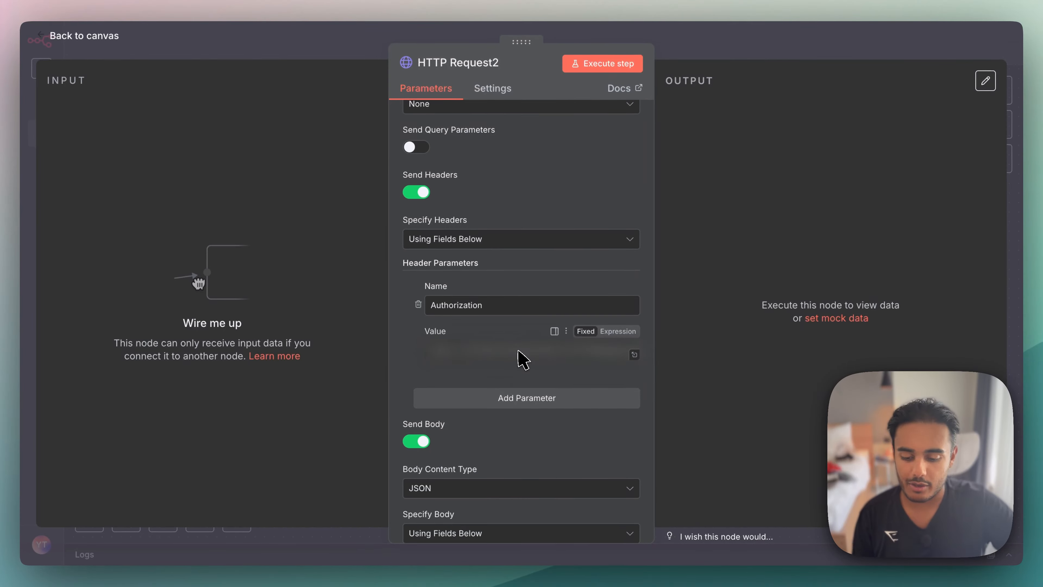
{"action": "scroll", "coordinate": [519, 358], "scroll_direction": "down", "scroll_amount": 6}
{"action": "scroll", "coordinate": [523, 360], "scroll_direction": "down", "scroll_amount": 2}
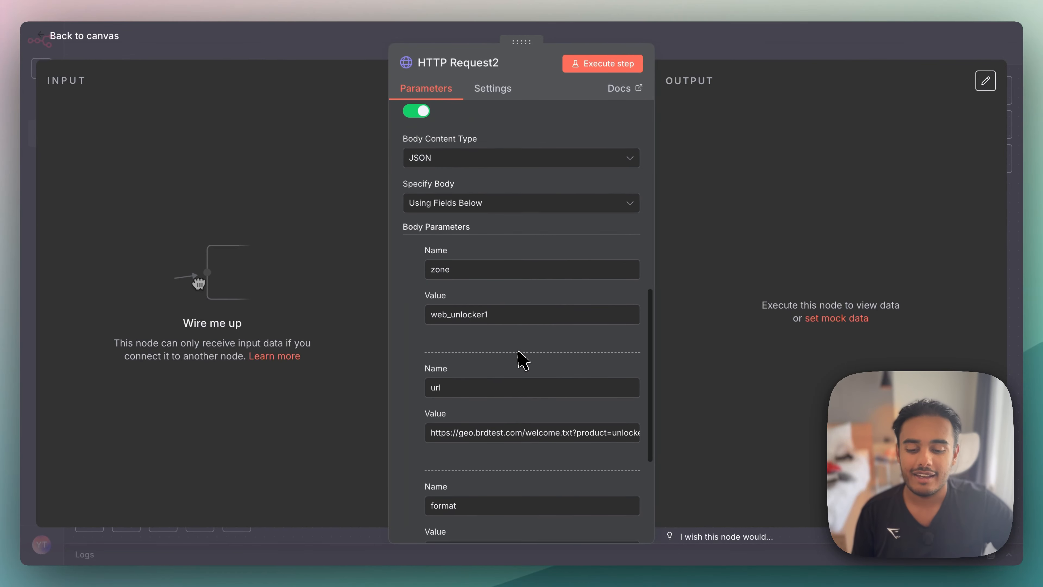
{"action": "scroll", "coordinate": [442, 409], "scroll_direction": "down", "scroll_amount": 5}
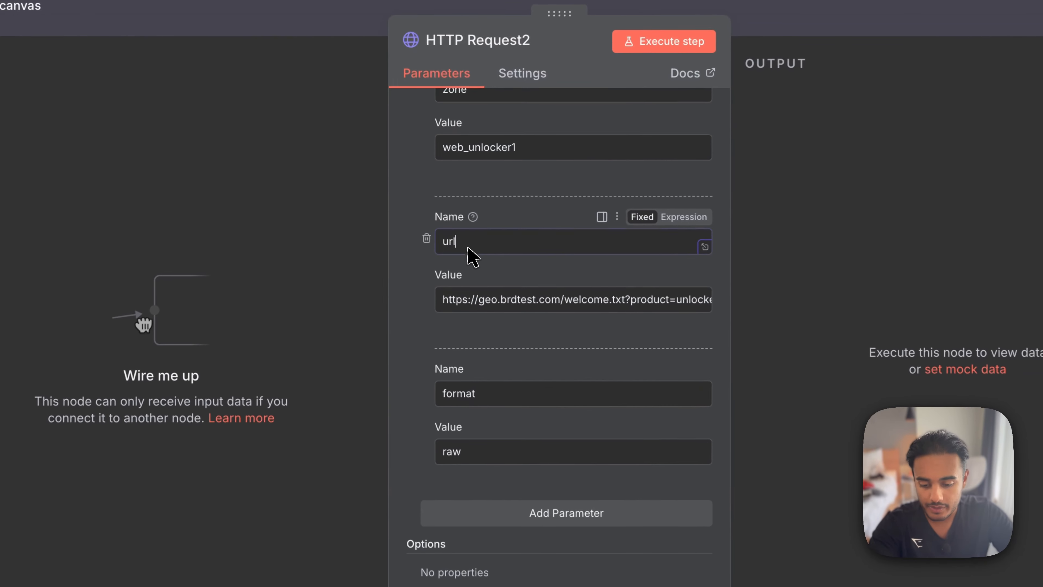
{"action": "double_click", "coordinate": [434, 220]}
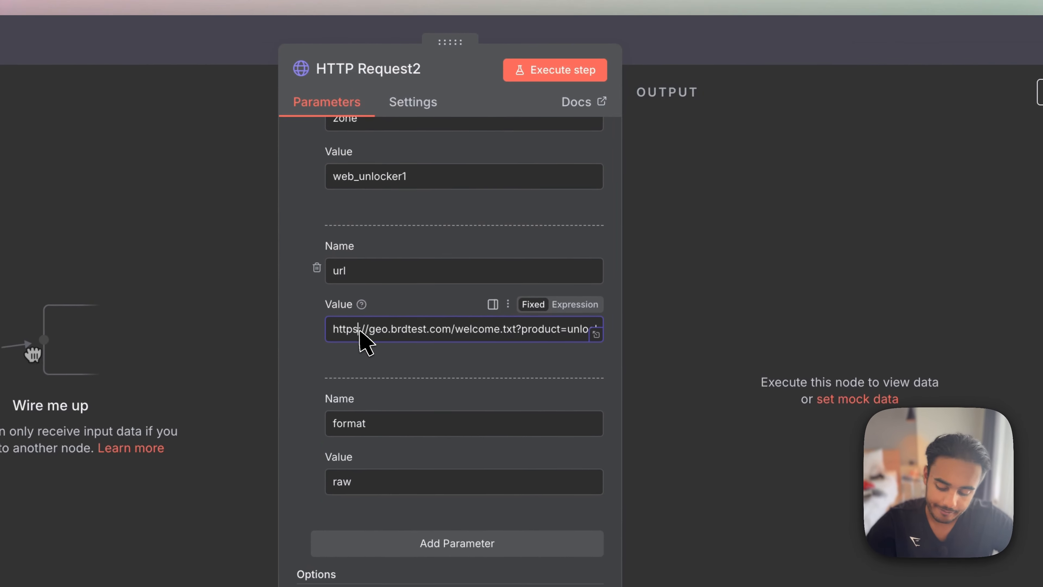
{"action": "key", "text": "super+a"}
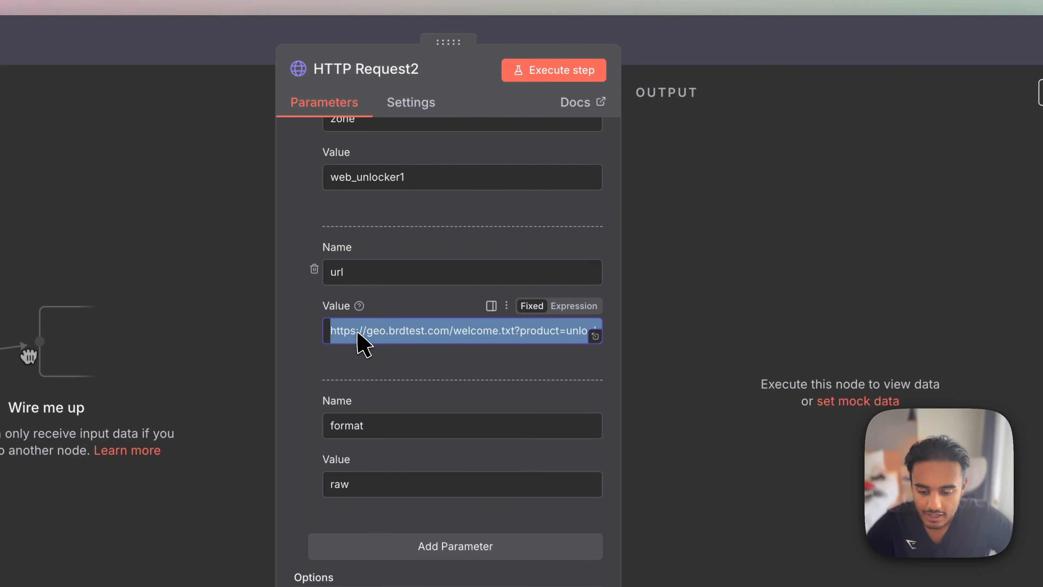
{"action": "key", "text": "BackSpace"}
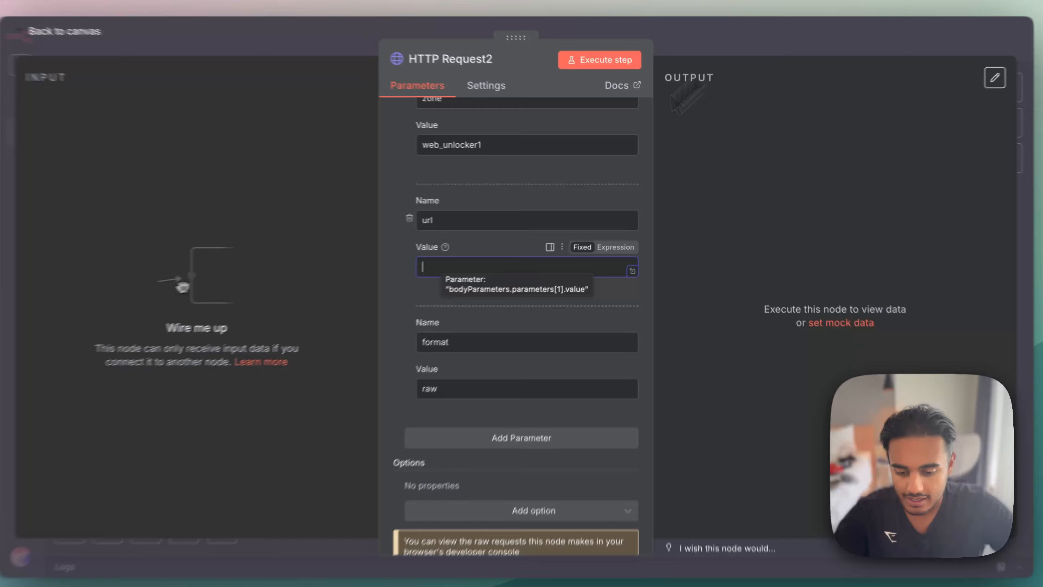
{"action": "key", "text": "super+v"}
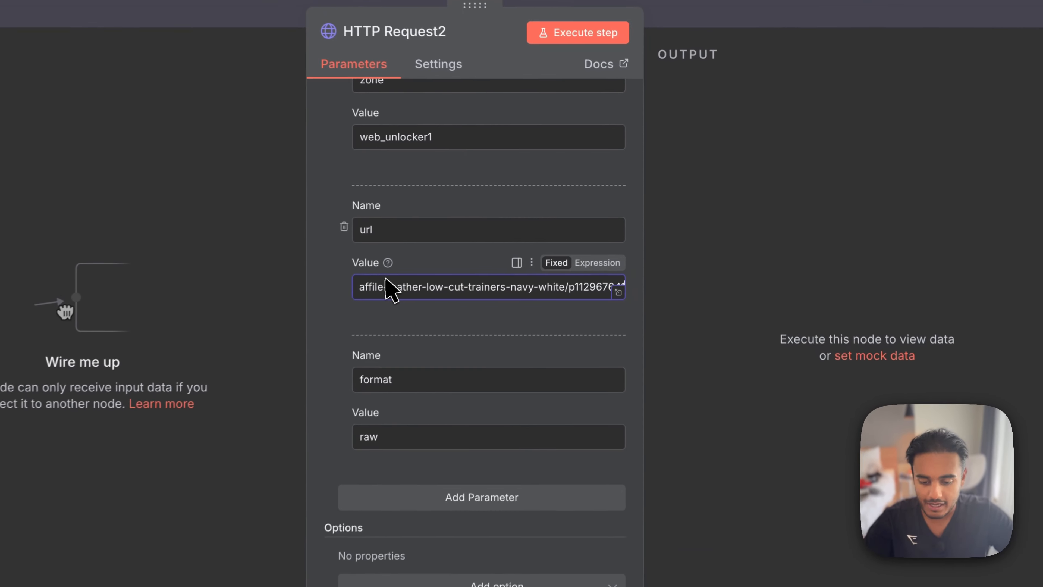
{"action": "left_click", "coordinate": [772, 232]}
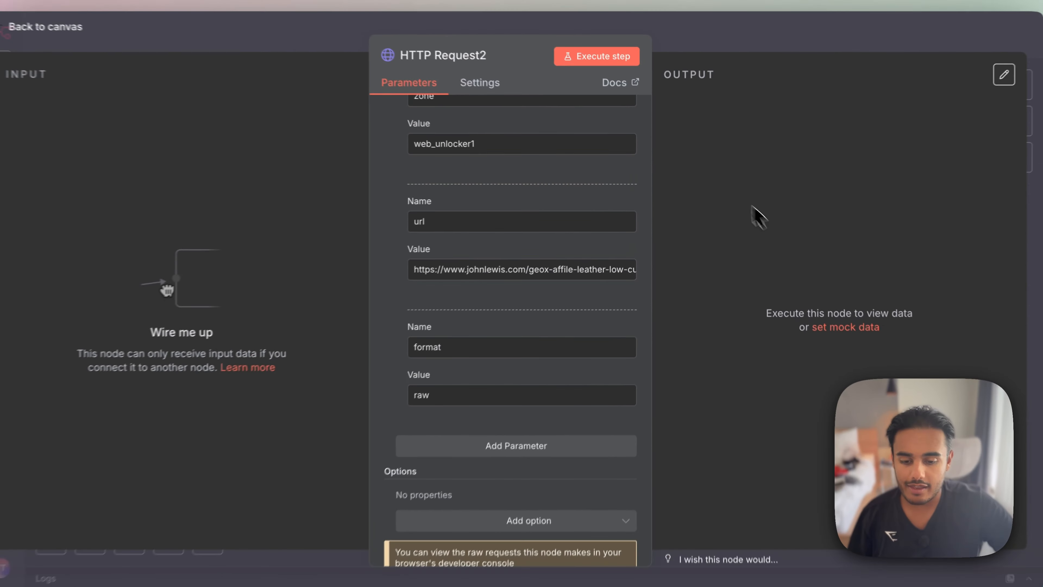
- Execute the HTTP Request2 node and check the product title in the returned HTML
{"action": "left_click", "coordinate": [601, 66]}
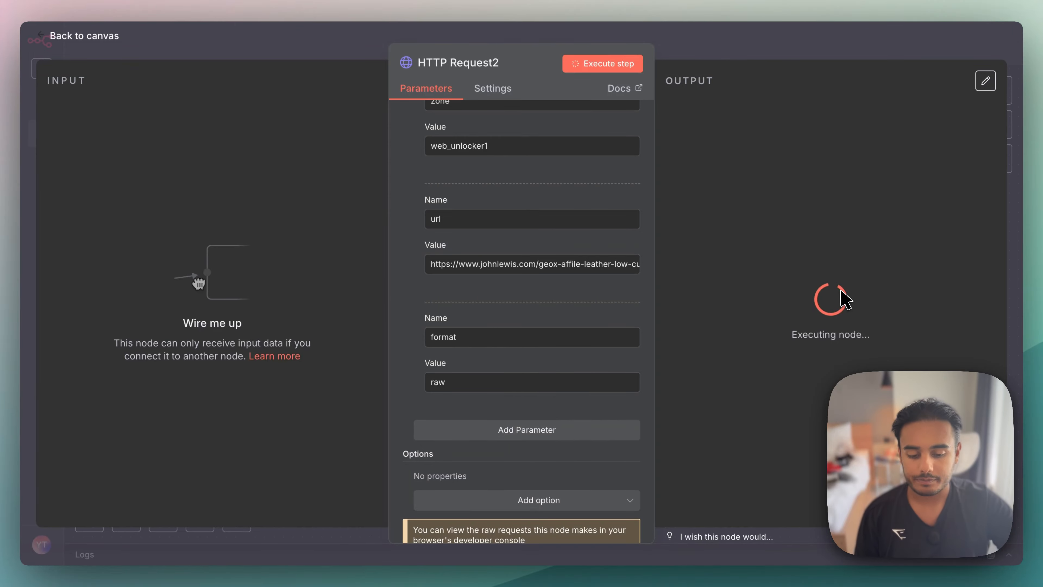
{"action": "scroll", "coordinate": [845, 299], "scroll_direction": "down", "scroll_amount": 5}
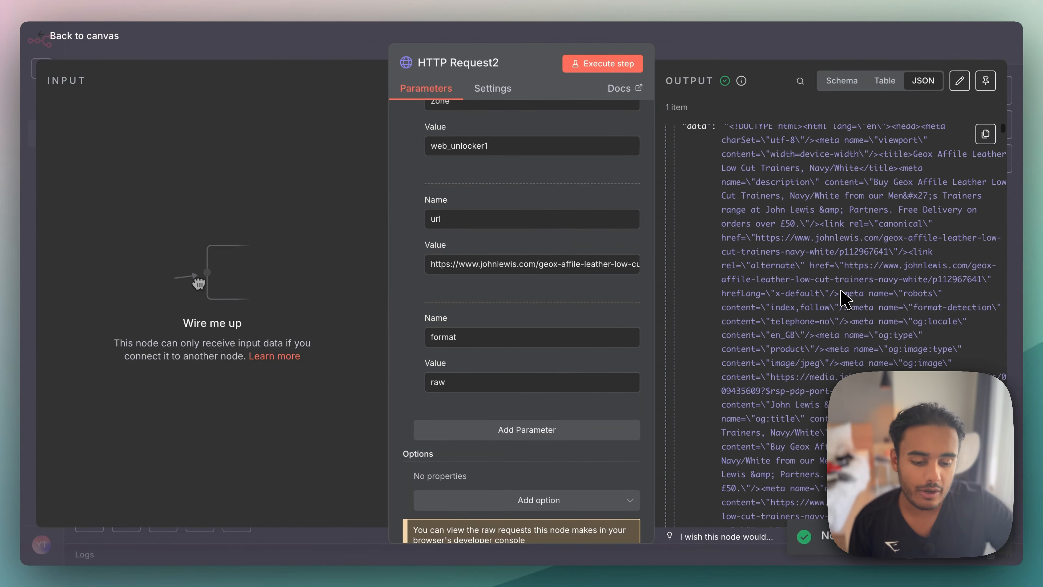
{"action": "scroll", "coordinate": [845, 299], "scroll_direction": "up", "scroll_amount": 5}
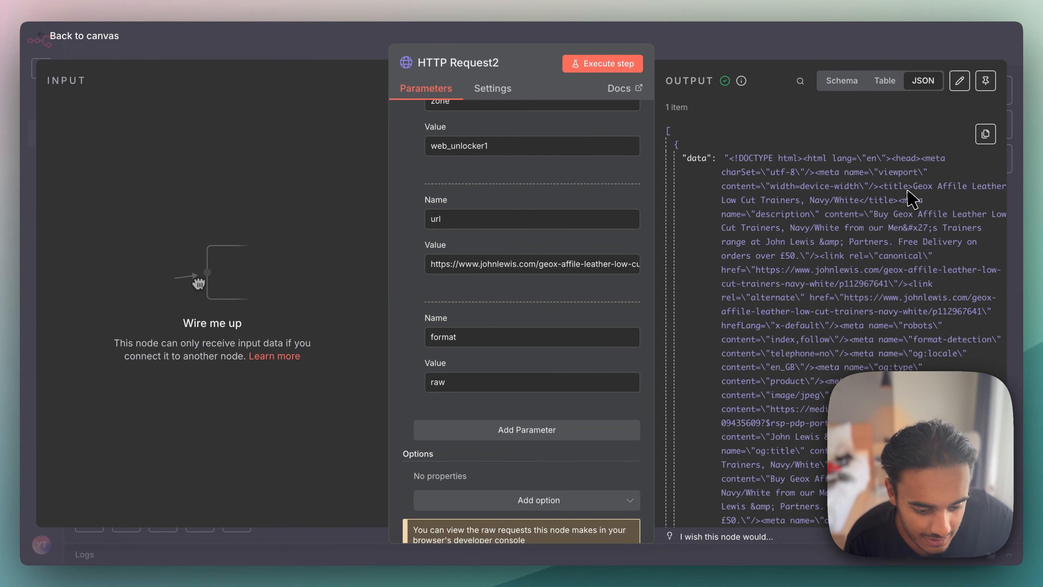
{"action": "left_click_drag", "start_coordinate": [914, 187], "coordinate": [855, 201]}
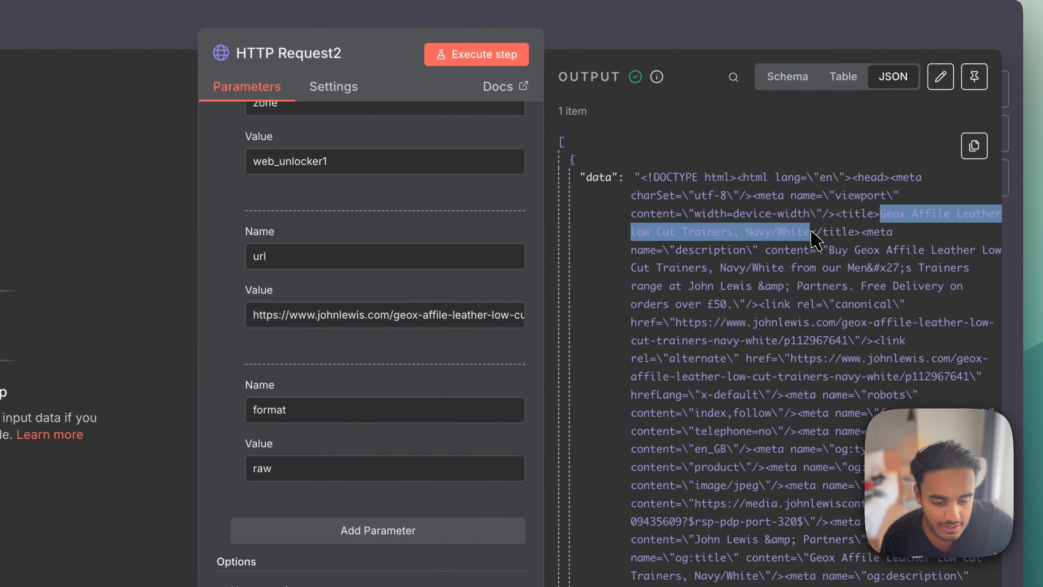
{"action": "left_click_drag", "start_coordinate": [835, 238], "coordinate": [862, 234]}
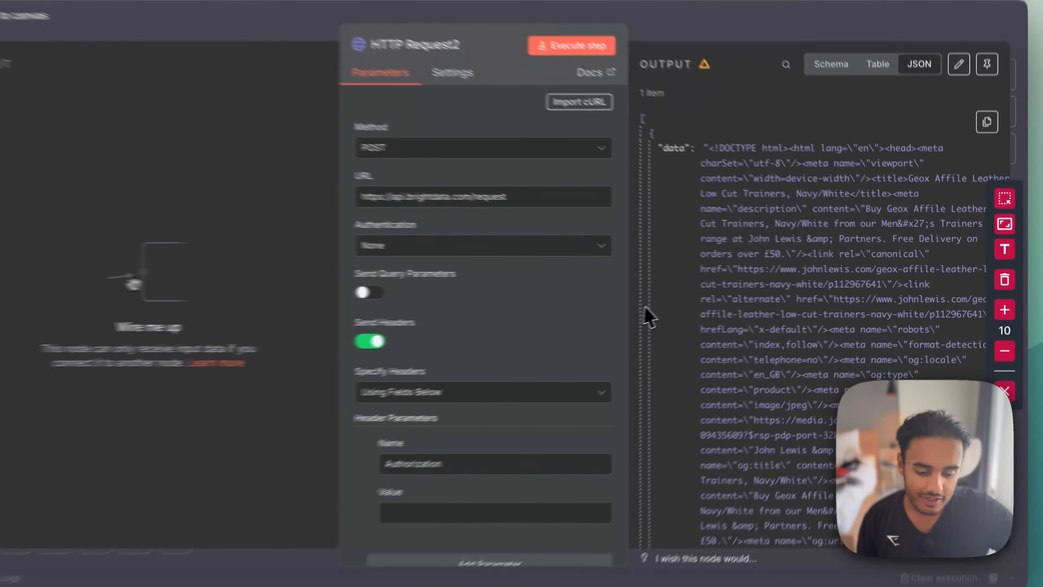
- Look through the scraped page's raw HTML in the JSON output and highlight its content
{"action": "scroll", "coordinate": [817, 307], "scroll_direction": "down", "scroll_amount": 10}
{"action": "scroll", "coordinate": [770, 307], "scroll_direction": "down", "scroll_amount": 15}
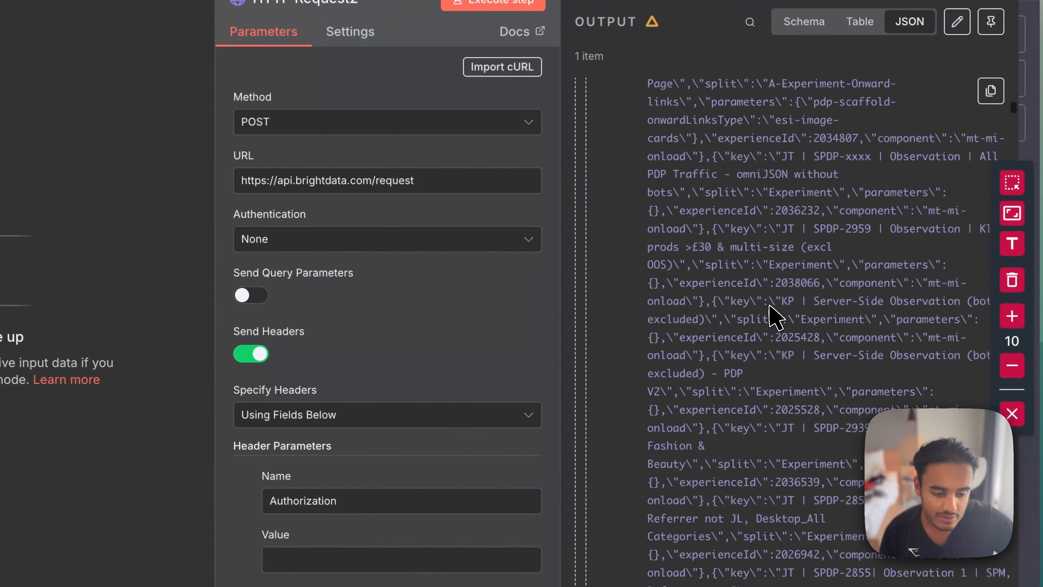
{"action": "scroll", "coordinate": [815, 308], "scroll_direction": "down", "scroll_amount": 15}
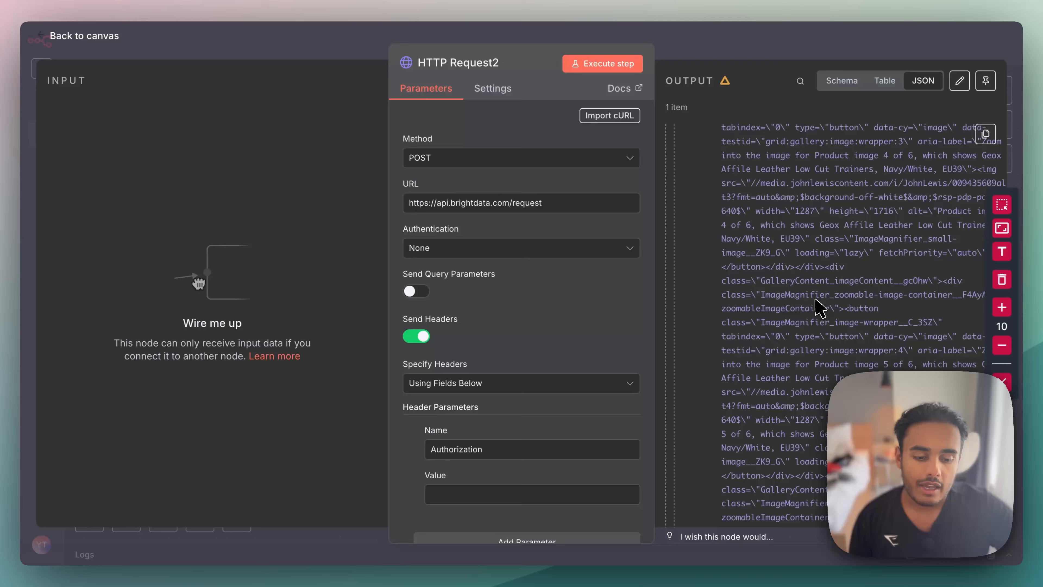
{"action": "scroll", "coordinate": [817, 307], "scroll_direction": "up", "scroll_amount": 15}
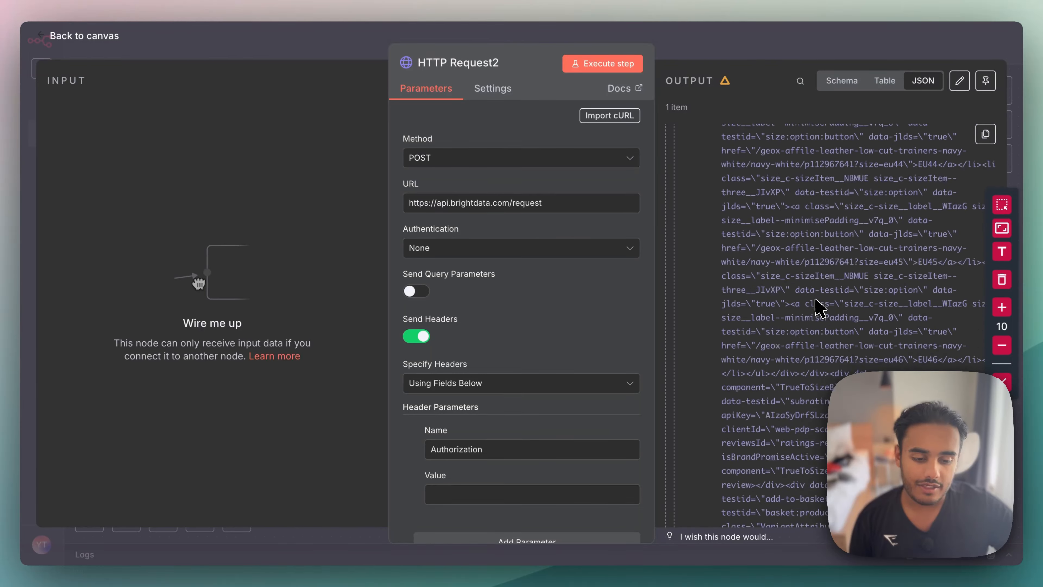
{"action": "scroll", "coordinate": [817, 307], "scroll_direction": "up", "scroll_amount": 10}
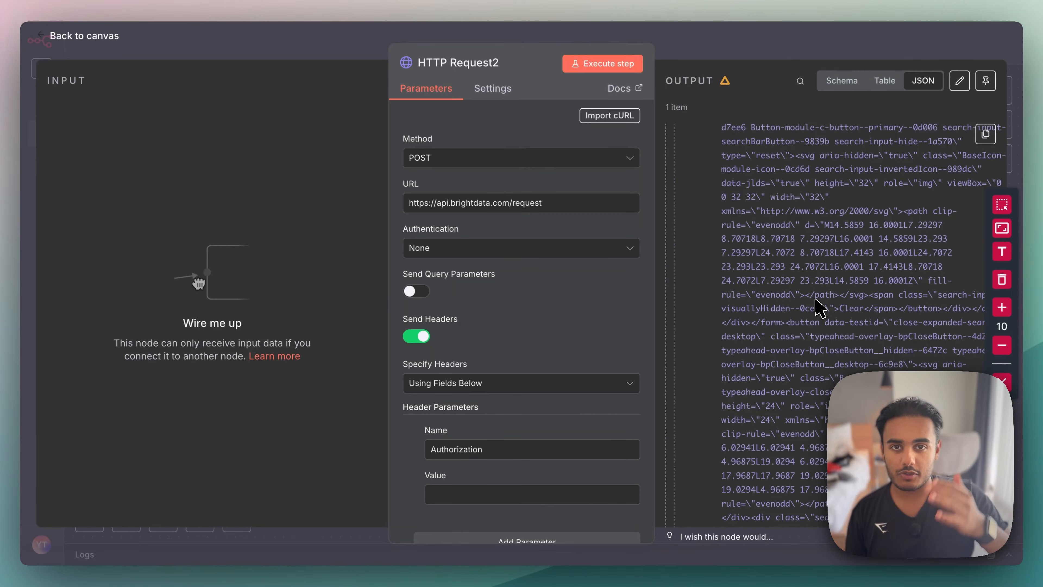
{"action": "scroll", "coordinate": [817, 307], "scroll_direction": "up", "scroll_amount": 6}
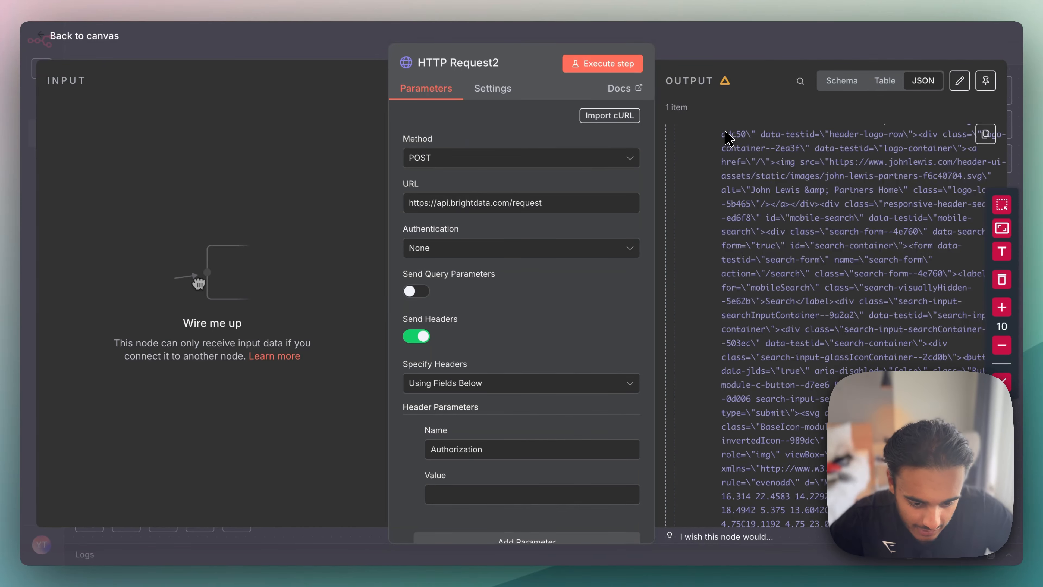
{"action": "left_click_drag", "start_coordinate": [725, 134], "coordinate": [863, 468]}
{"action": "scroll", "coordinate": [849, 325], "scroll_direction": "up", "scroll_amount": 10}
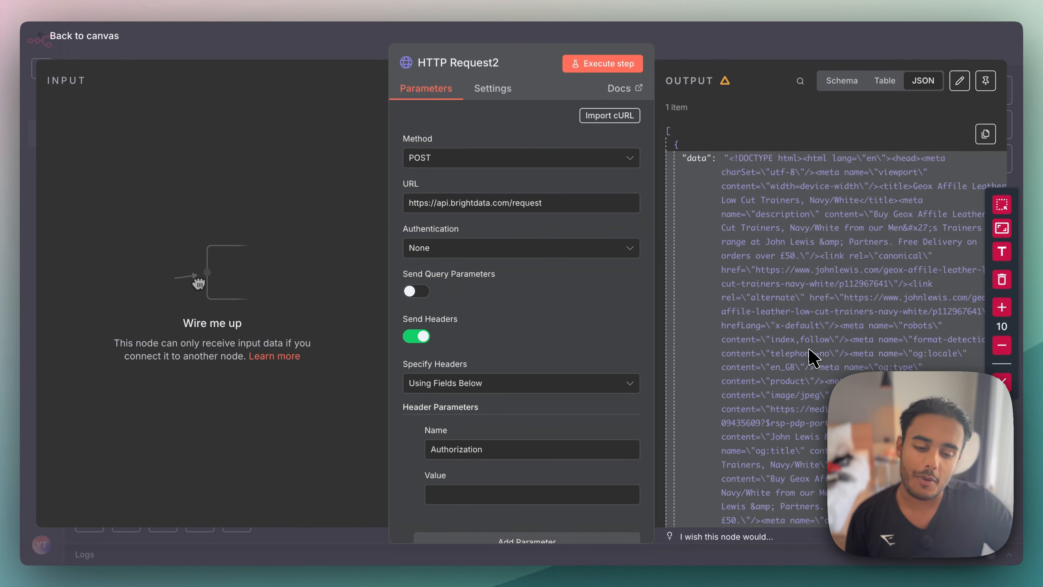
- Switch to Bright Data's documentation and find the Scrape as markdown section on the Web Unlocker API Features page
{"action": "scroll", "coordinate": [811, 357], "scroll_direction": "down", "scroll_amount": 10}
{"action": "scroll", "coordinate": [811, 357], "scroll_direction": "up", "scroll_amount": 10}
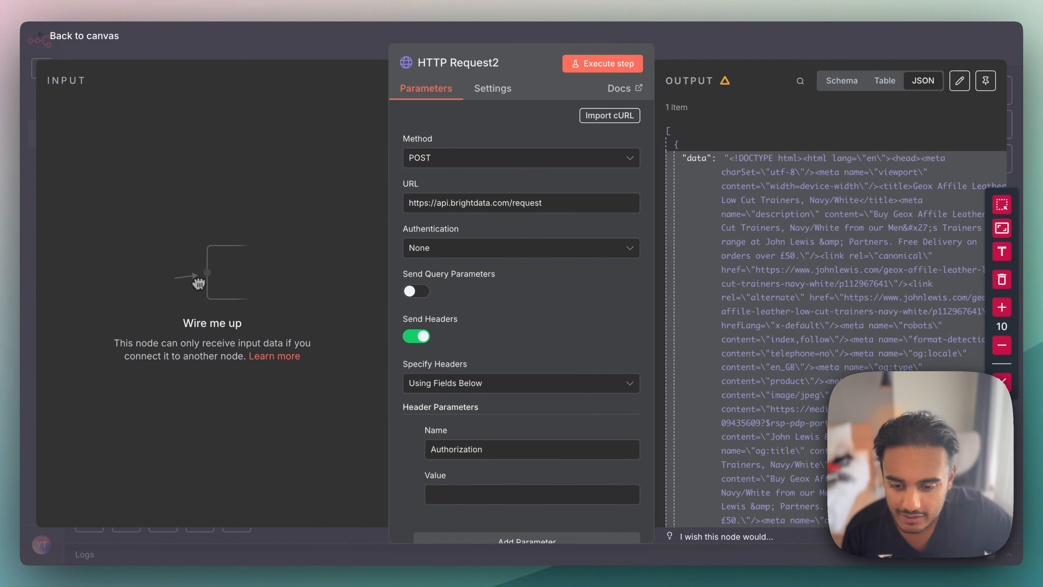
{"action": "left_click", "coordinate": [447, 1]}
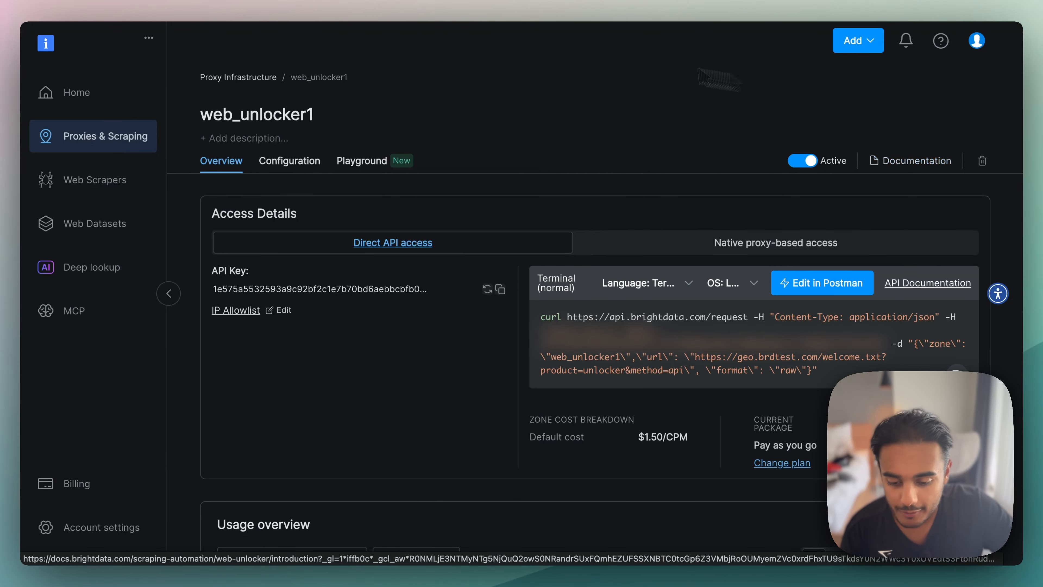
{"action": "scroll", "coordinate": [488, 349], "scroll_direction": "down", "scroll_amount": 10}
{"action": "scroll", "coordinate": [508, 345], "scroll_direction": "up", "scroll_amount": 8}
{"action": "scroll", "coordinate": [511, 346], "scroll_direction": "up", "scroll_amount": 2}
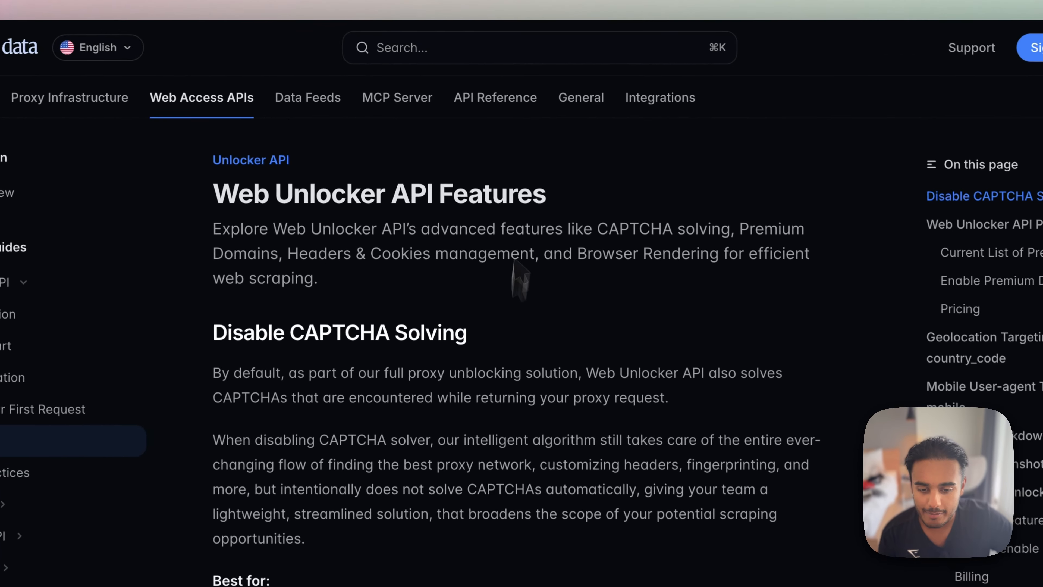
{"action": "scroll", "coordinate": [478, 320], "scroll_direction": "down", "scroll_amount": 5}
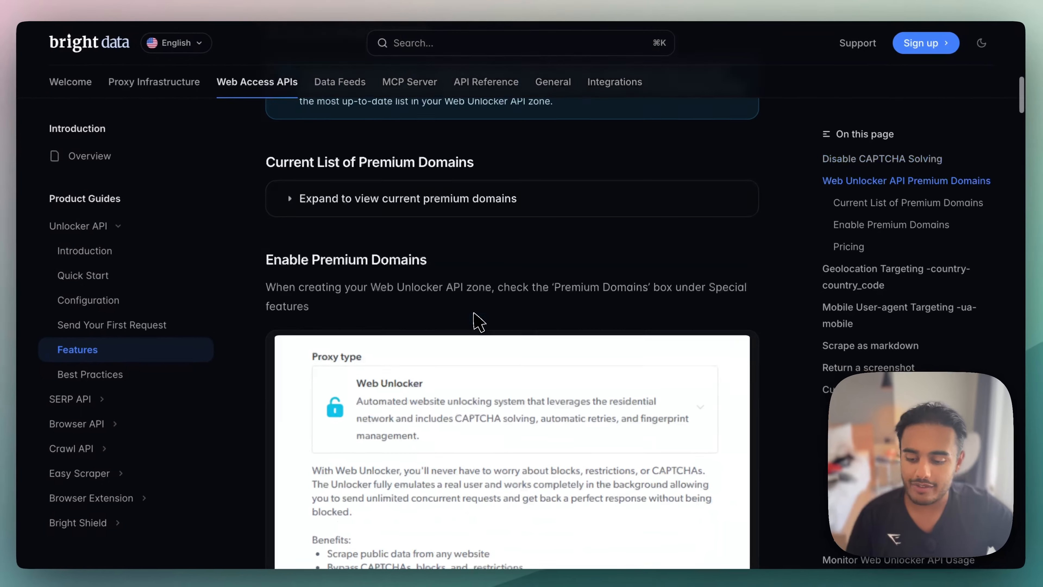
{"action": "scroll", "coordinate": [479, 320], "scroll_direction": "down", "scroll_amount": 10}
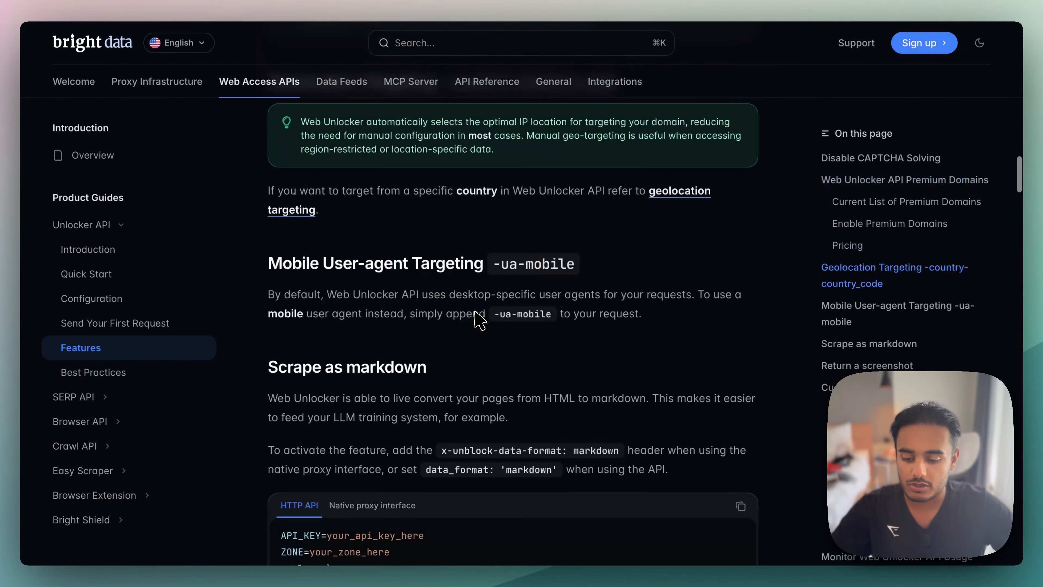
{"action": "scroll", "coordinate": [478, 321], "scroll_direction": "down", "scroll_amount": 3}
{"action": "scroll", "coordinate": [478, 320], "scroll_direction": "up", "scroll_amount": 2}
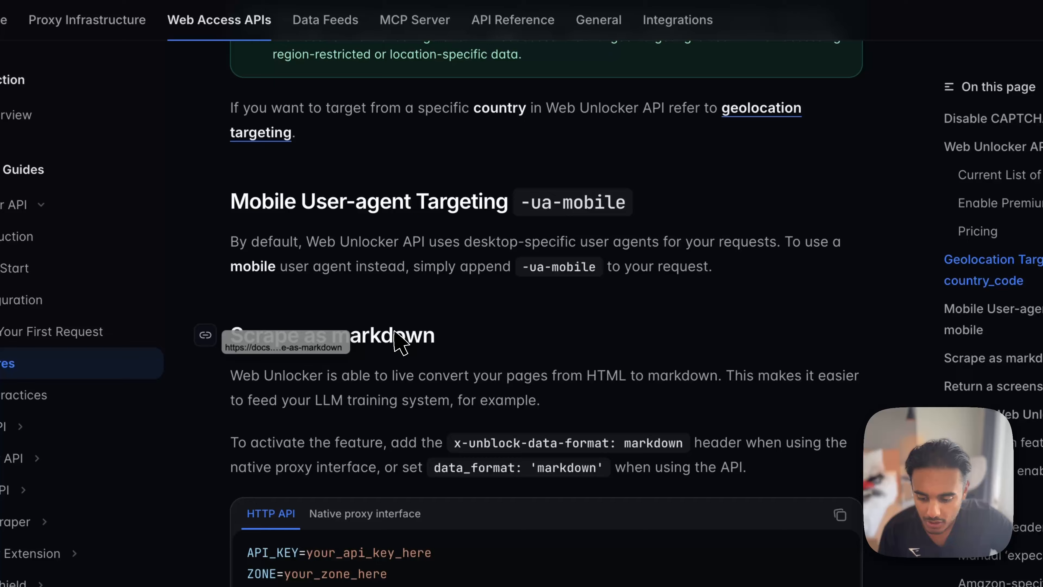
{"action": "scroll", "coordinate": [345, 279], "scroll_direction": "down", "scroll_amount": 3}
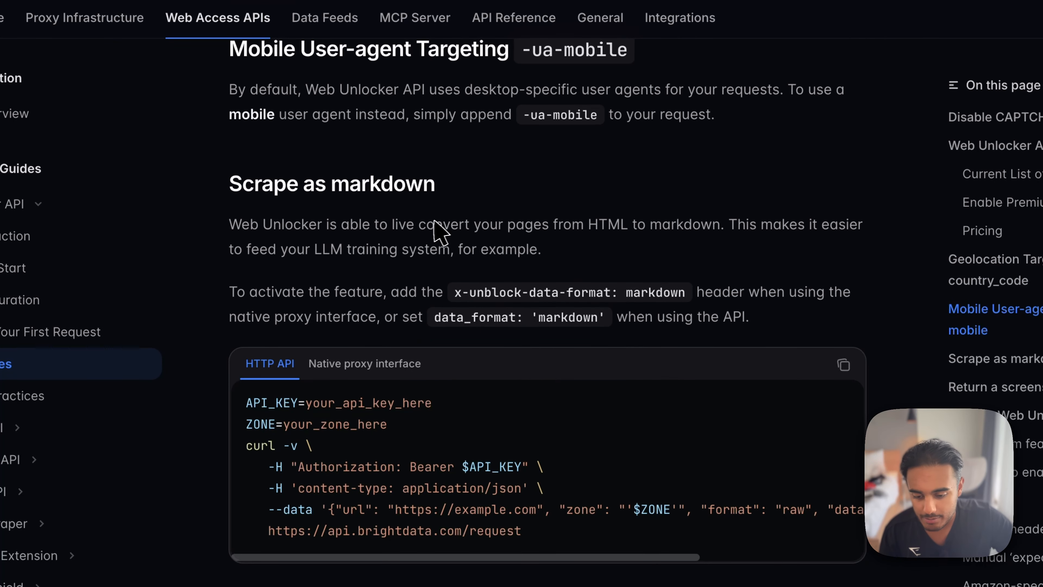
- Read the Scrape as markdown text, highlighting the HTML to markdown conversion, the LLM training use and the data_format: 'markdown' instruction
{"action": "left_click_drag", "start_coordinate": [574, 232], "coordinate": [731, 231]}
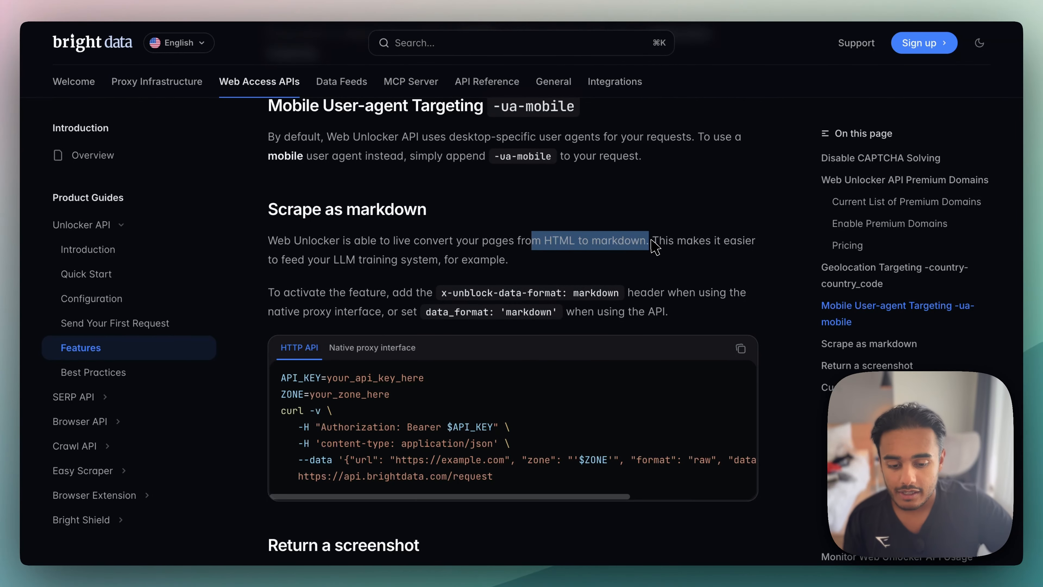
{"action": "left_click", "coordinate": [669, 245]}
{"action": "left_click_drag", "start_coordinate": [278, 259], "coordinate": [500, 275]}
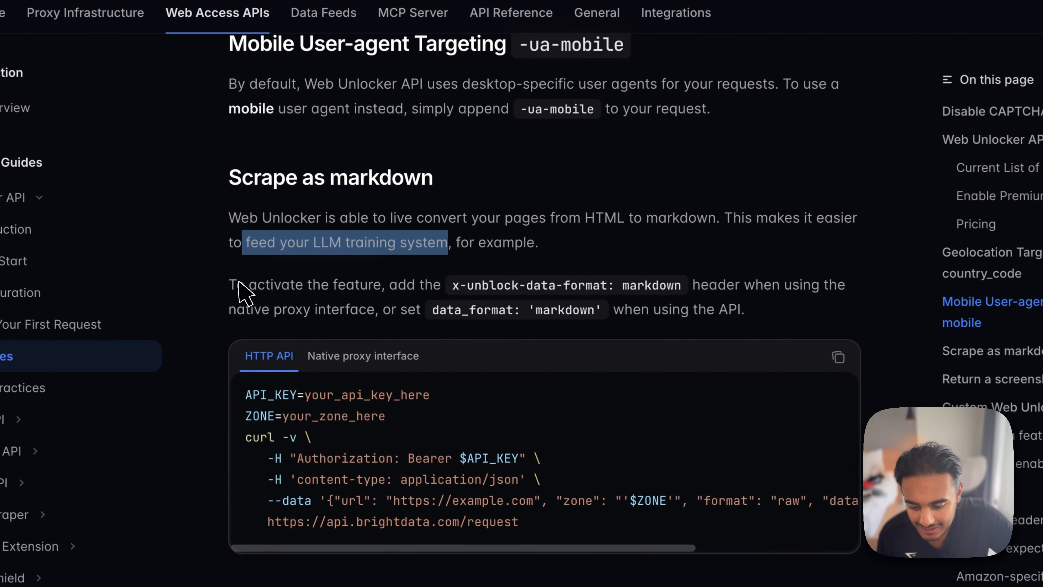
{"action": "left_click", "coordinate": [279, 290]}
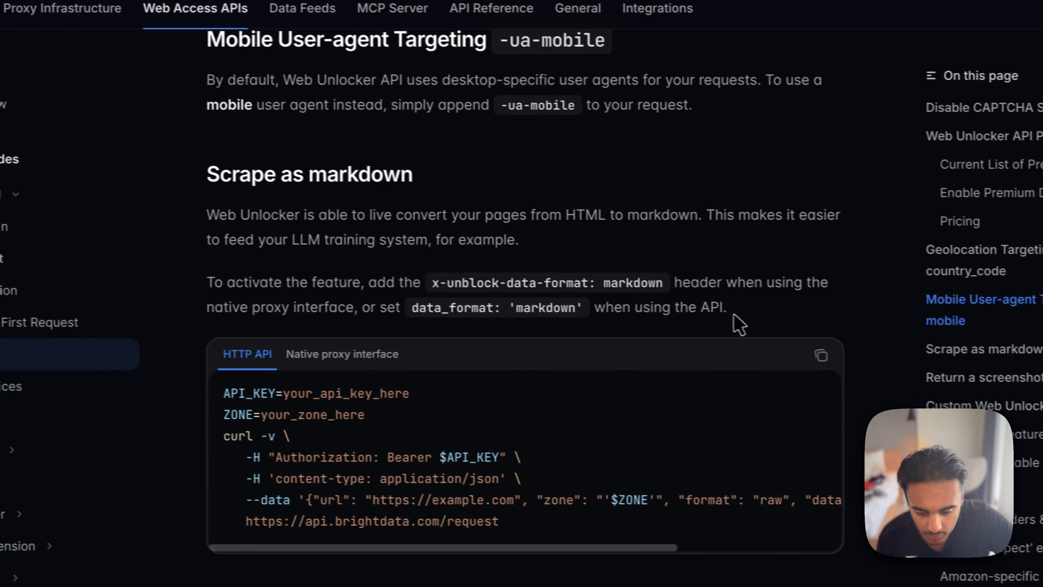
{"action": "left_click_drag", "start_coordinate": [747, 311], "coordinate": [437, 309]}
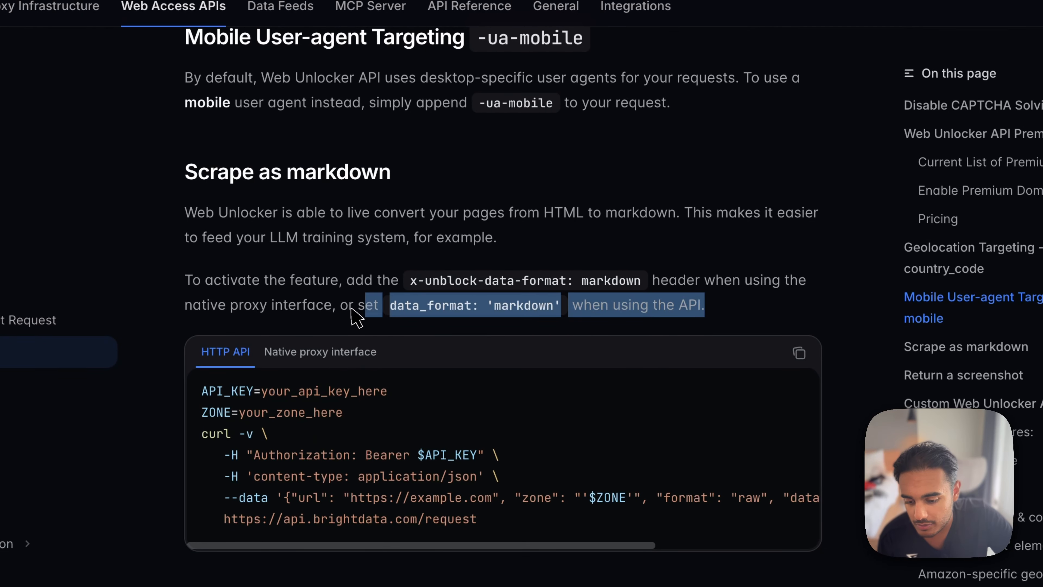
{"action": "left_click", "coordinate": [364, 318]}
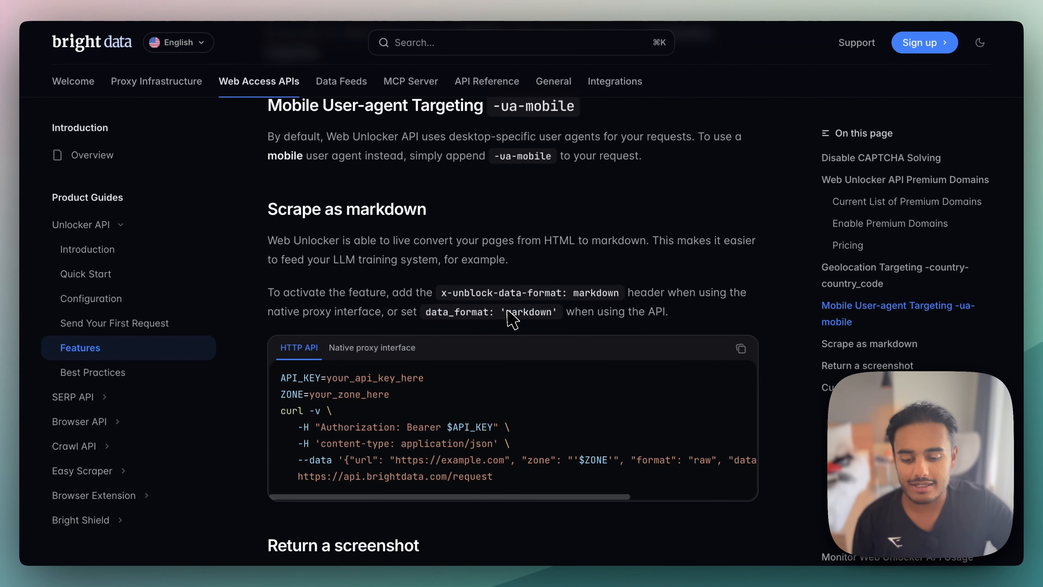
- Review the HTTP API curl example under Scrape as markdown, including its API key placeholder, and copy the whole snippet
{"action": "scroll", "coordinate": [519, 391], "scroll_direction": "down", "scroll_amount": 3}
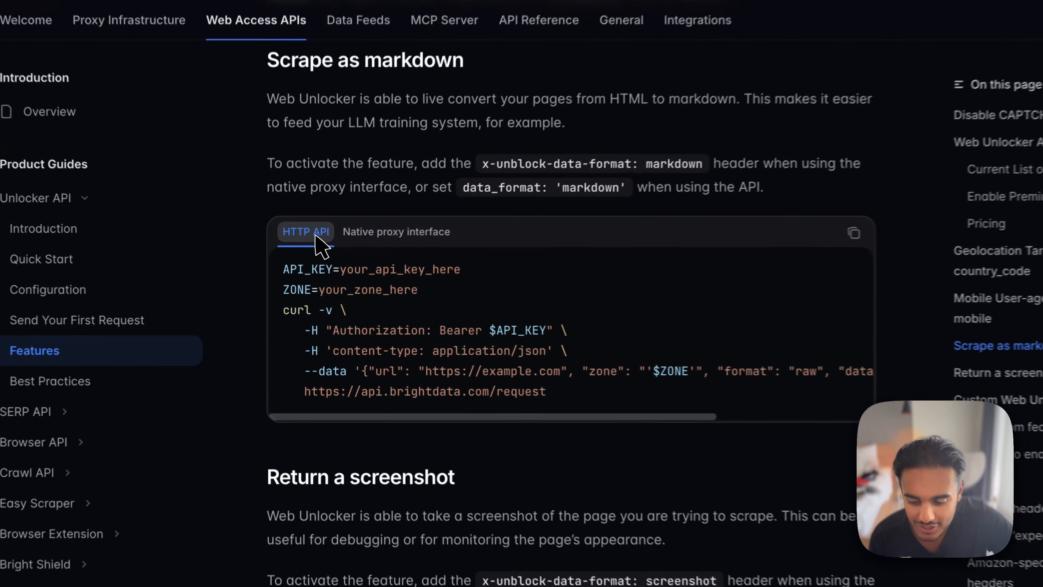
{"action": "left_click_drag", "start_coordinate": [288, 311], "coordinate": [594, 402]}
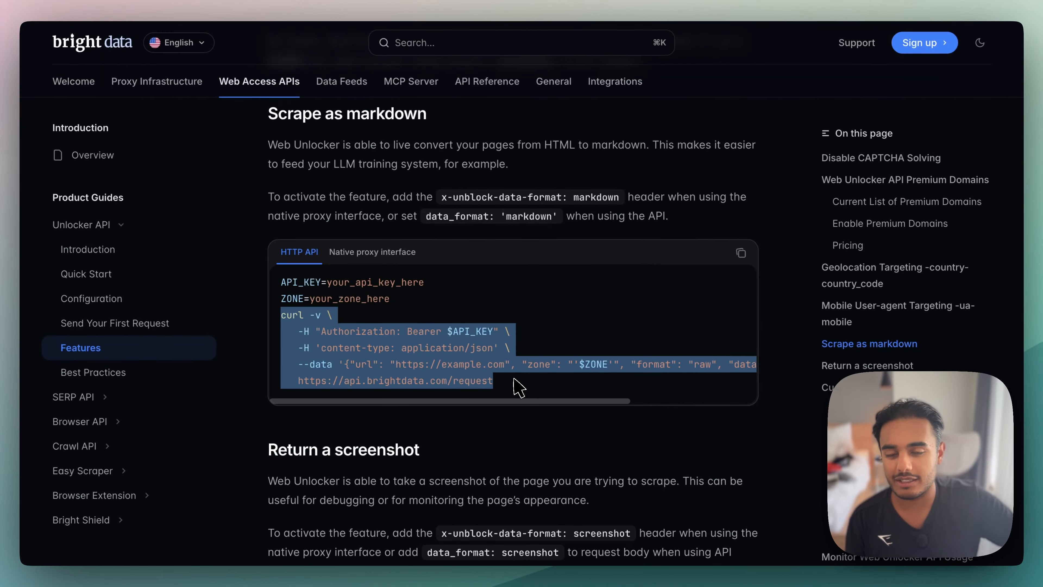
{"action": "left_click", "coordinate": [503, 356]}
{"action": "left_click_drag", "start_coordinate": [451, 311], "coordinate": [514, 312]}
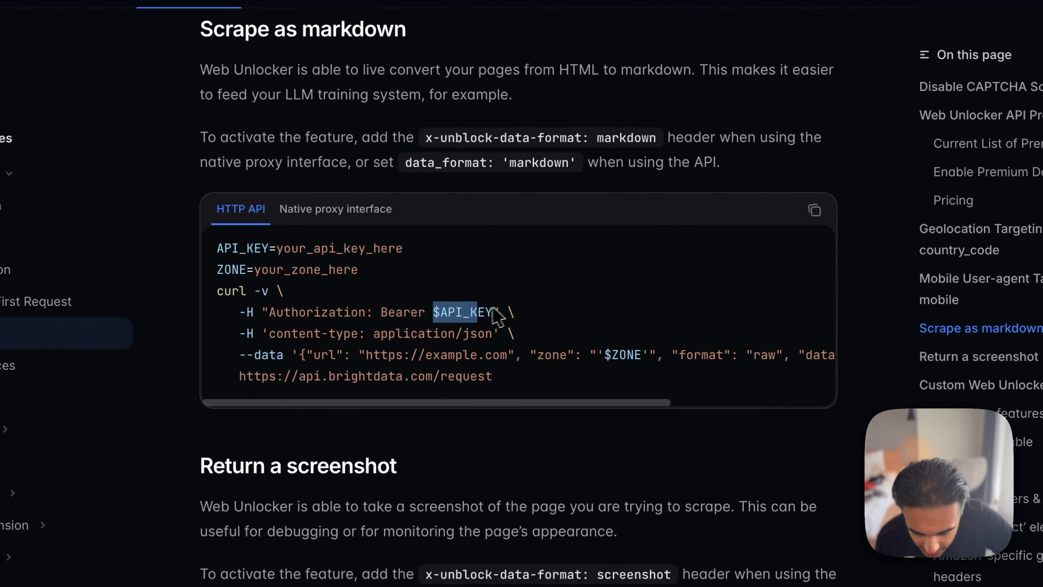
{"action": "left_click_drag", "start_coordinate": [575, 385], "coordinate": [214, 245]}
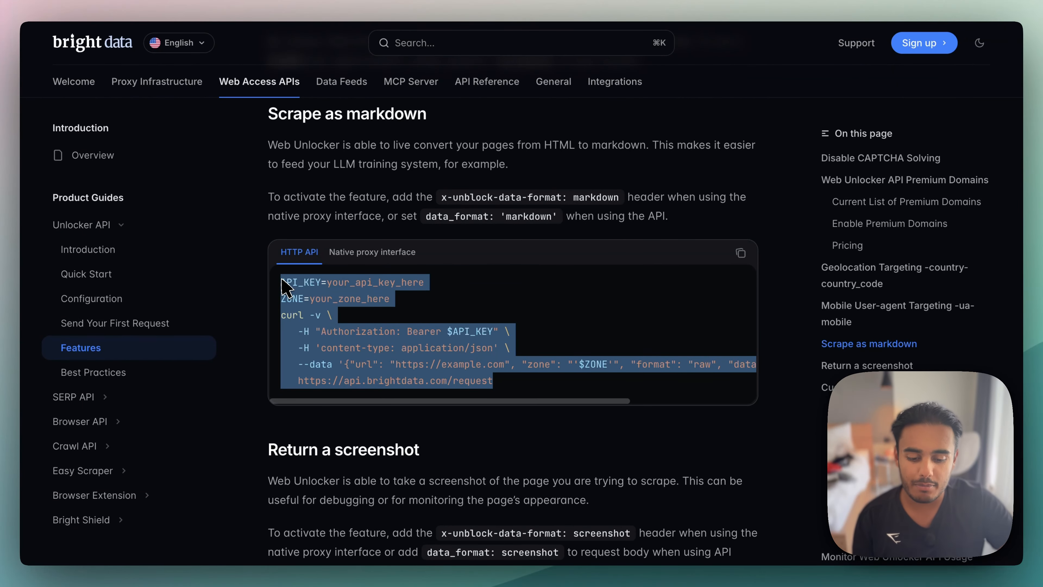
{"action": "scroll", "coordinate": [458, 341], "scroll_direction": "right", "scroll_amount": 4}
{"action": "scroll", "coordinate": [459, 340], "scroll_direction": "left", "scroll_amount": 4}
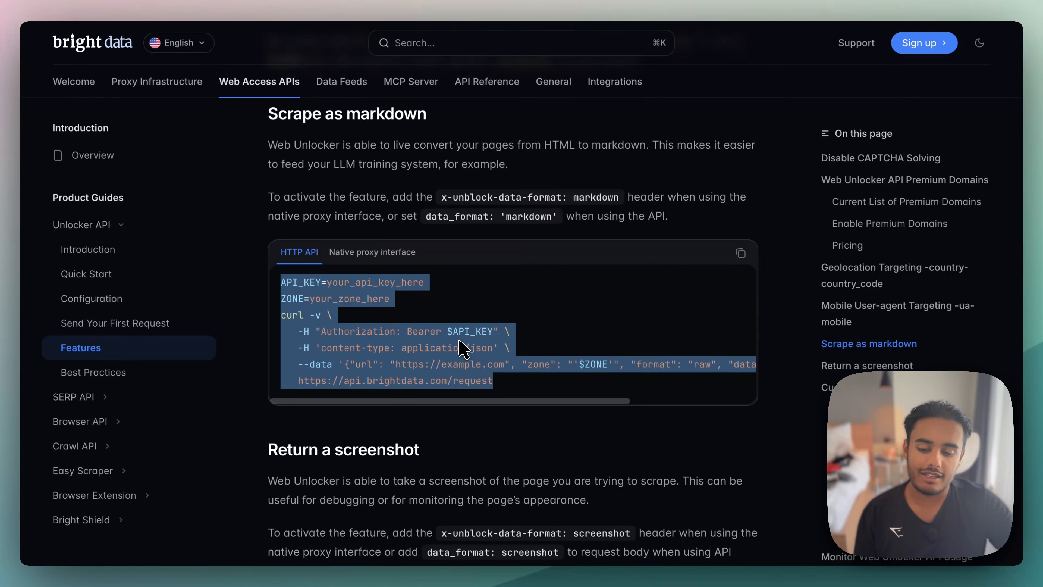
{"action": "left_click", "coordinate": [740, 253]}
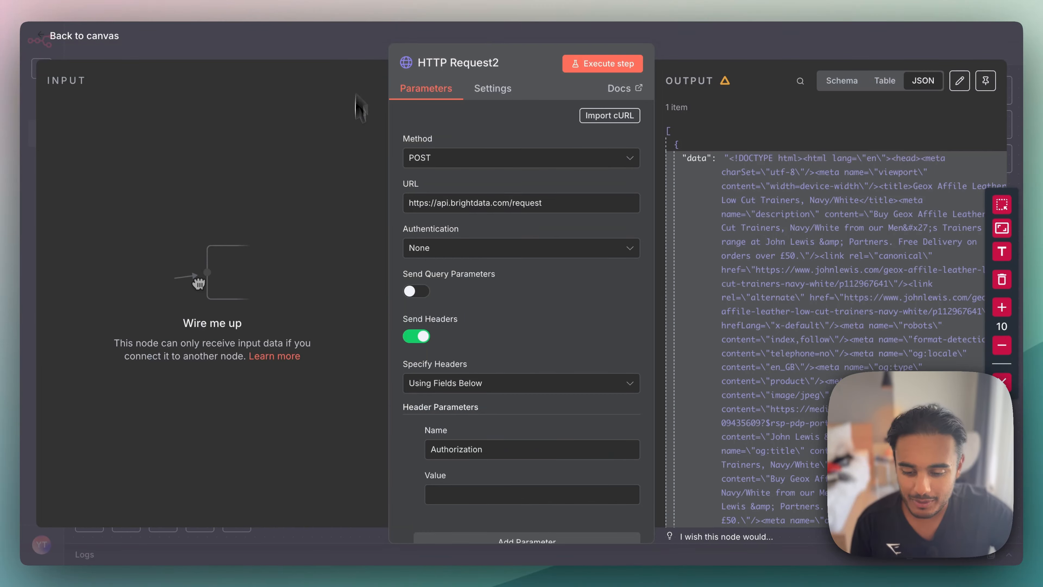
- Return to n8n, close HTTP Request2 and open the HTTP Request node to inspect its header and body settings
{"action": "key", "text": "Escape"}
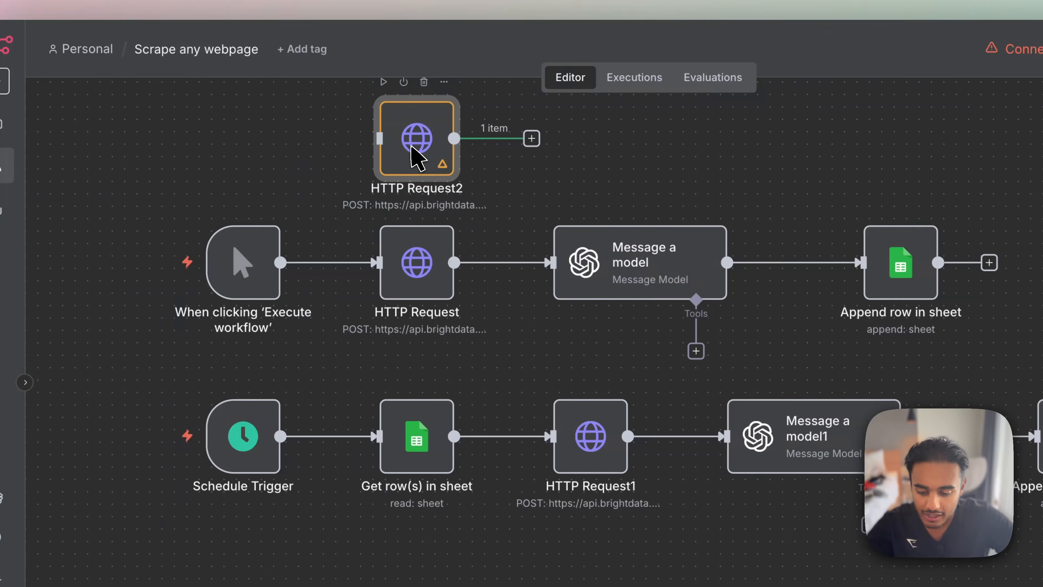
{"action": "double_click", "coordinate": [417, 158]}
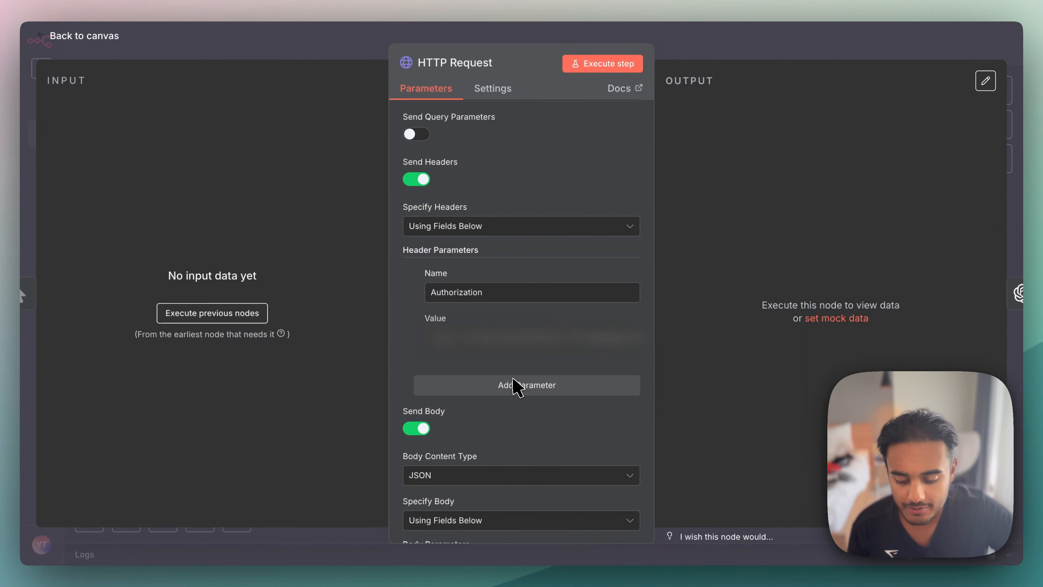
{"action": "scroll", "coordinate": [514, 386], "scroll_direction": "down", "scroll_amount": 1}
{"action": "scroll", "coordinate": [515, 386], "scroll_direction": "up", "scroll_amount": 3}
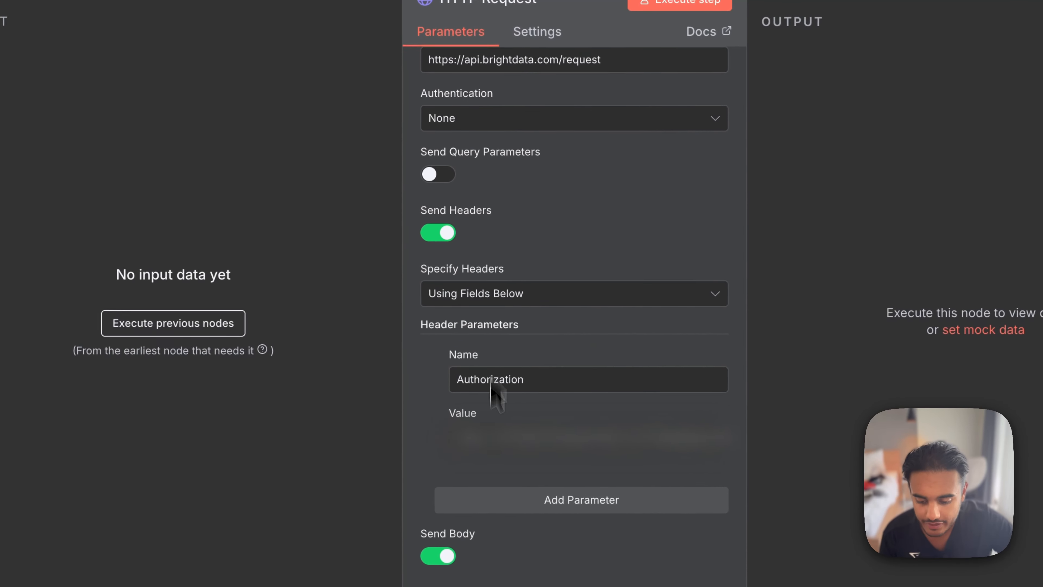
{"action": "scroll", "coordinate": [463, 371], "scroll_direction": "down", "scroll_amount": 5}
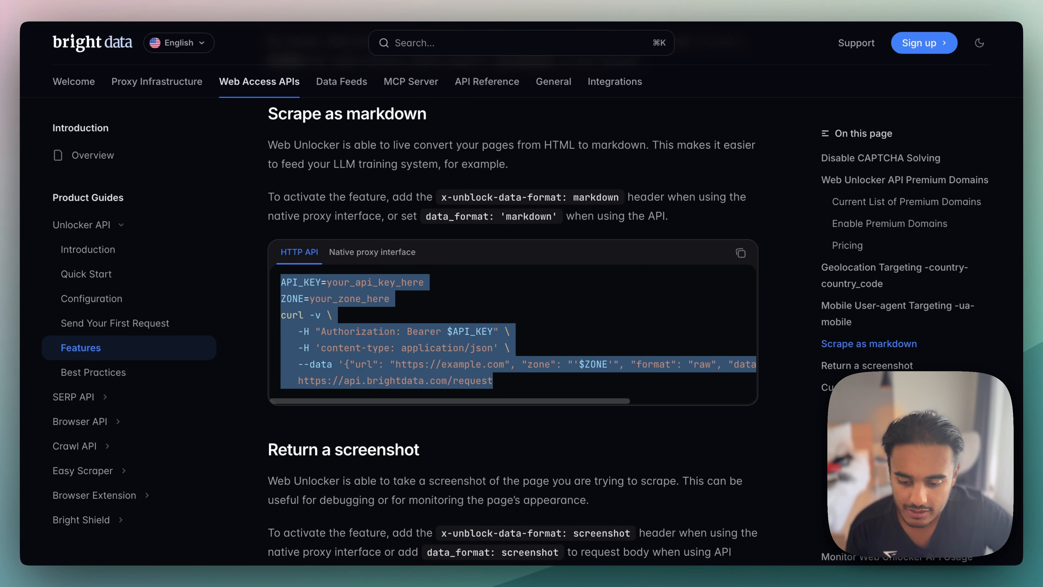
- Back in the Bright Data documentation, highlight the data_format: 'markdown' instruction for API use and the curl example's Authorization header line
{"action": "left_click", "coordinate": [417, 297]}
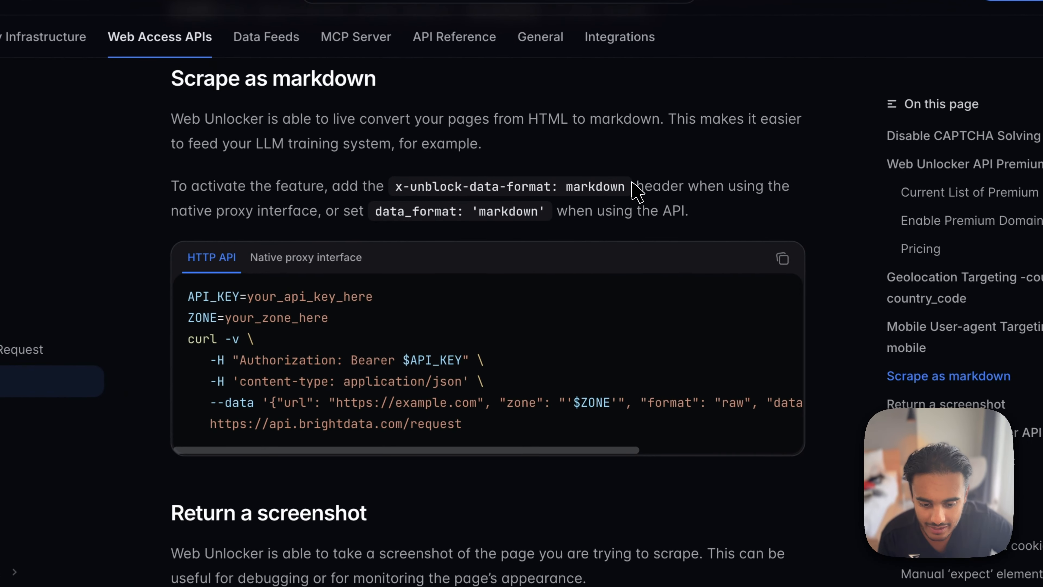
{"action": "left_click_drag", "start_coordinate": [627, 197], "coordinate": [697, 209]}
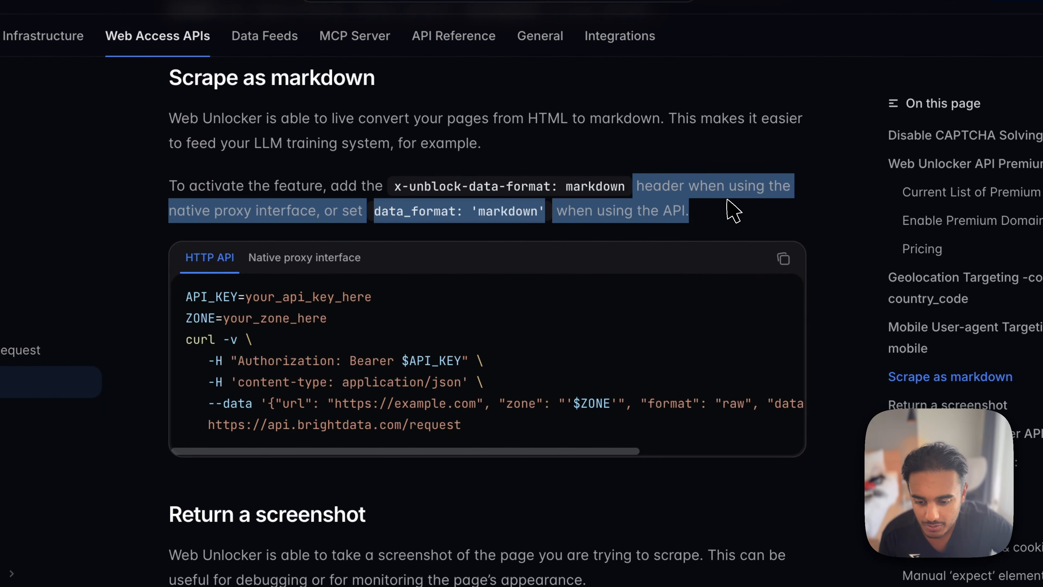
{"action": "left_click_drag", "start_coordinate": [363, 211], "coordinate": [712, 237]}
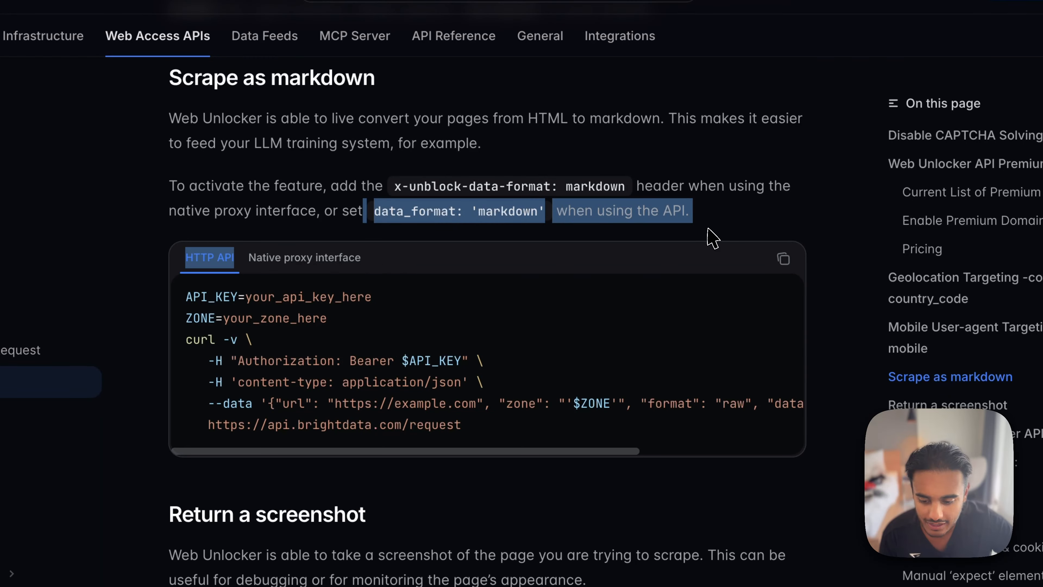
{"action": "left_click", "coordinate": [409, 337]}
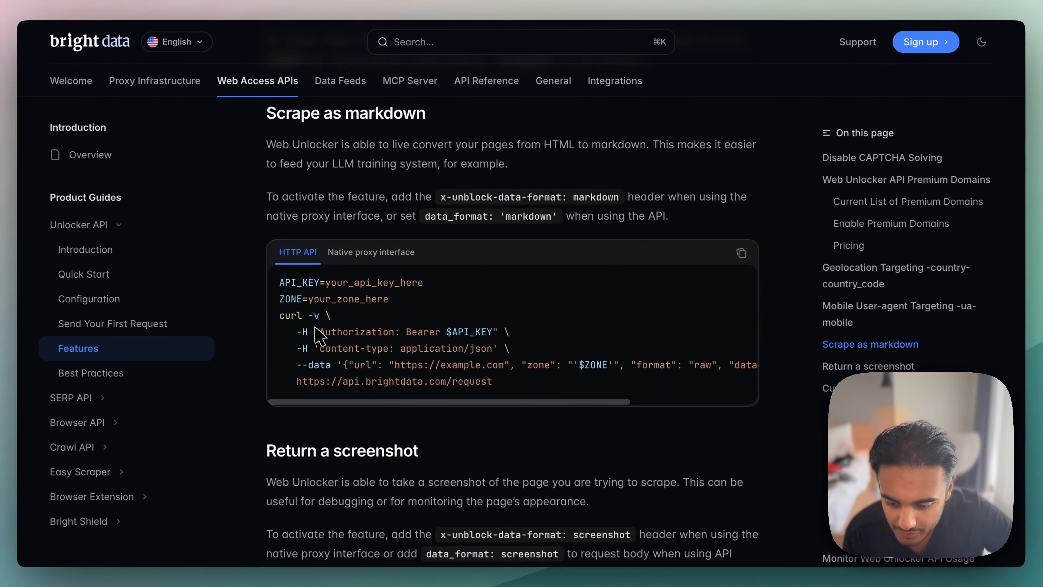
{"action": "left_click_drag", "start_coordinate": [304, 331], "coordinate": [544, 324]}
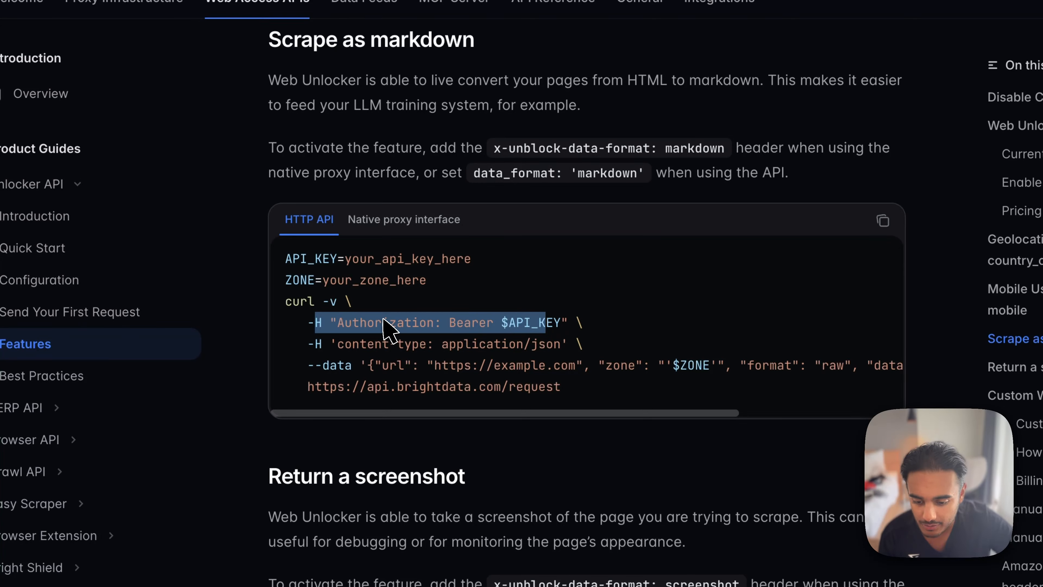
{"action": "left_click", "coordinate": [385, 321]}
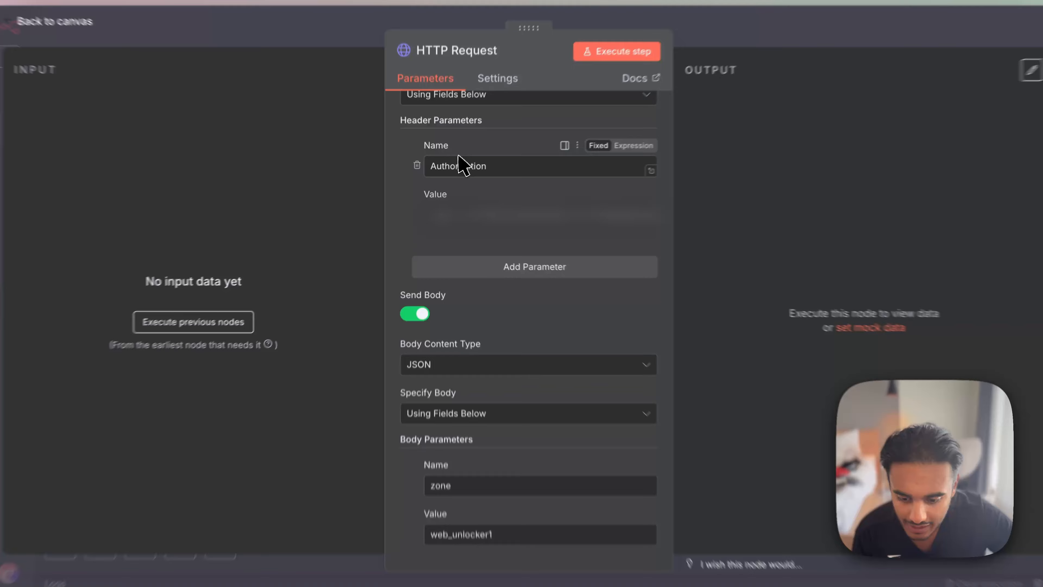
- Compare the zone and url values in the documentation's curl example with the HTTP Request node's body parameters in n8n
{"action": "scroll", "coordinate": [527, 370], "scroll_direction": "down", "scroll_amount": 2}
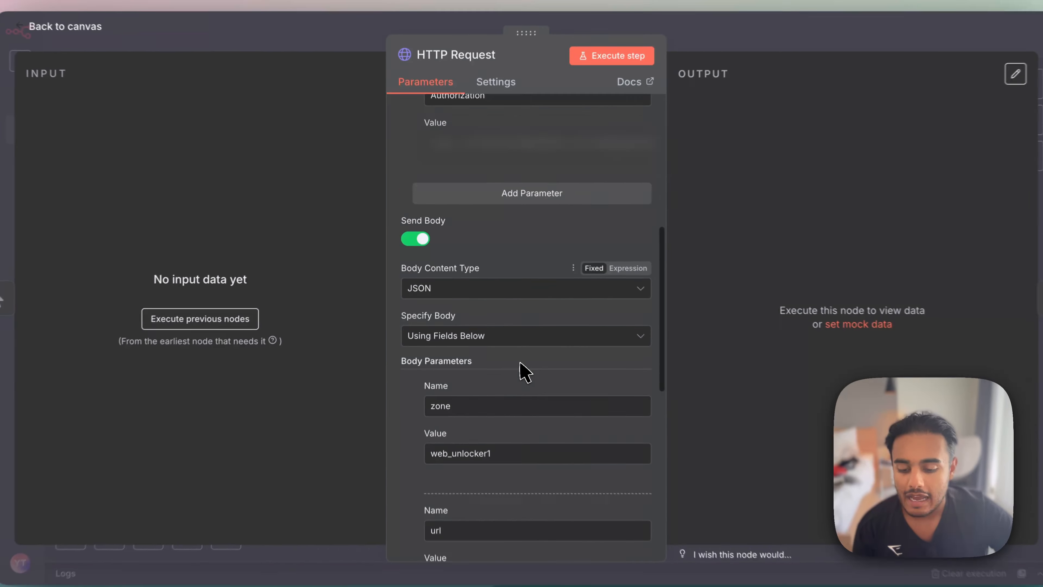
{"action": "scroll", "coordinate": [520, 362], "scroll_direction": "down", "scroll_amount": 2}
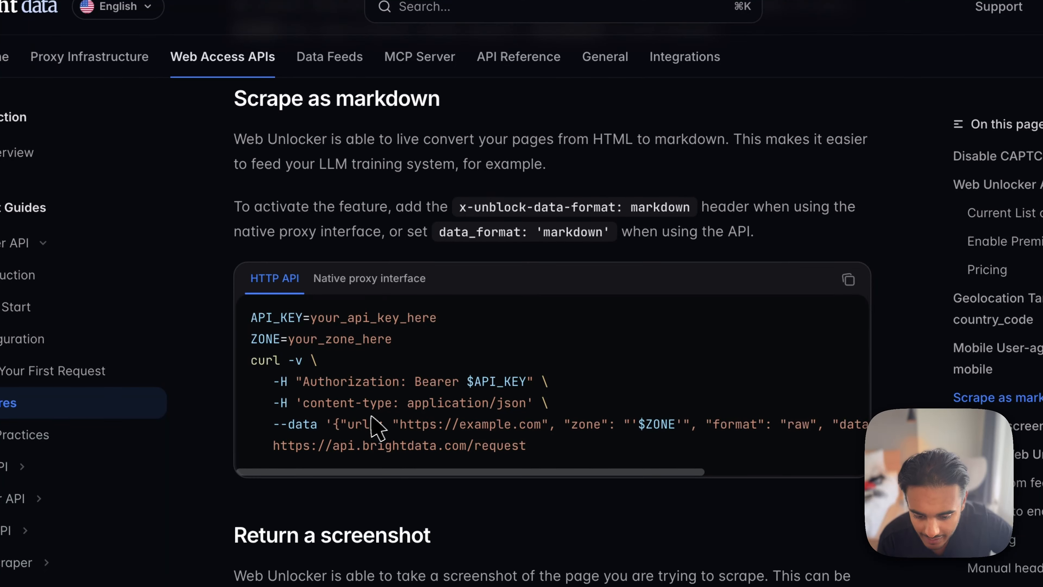
{"action": "left_click_drag", "start_coordinate": [572, 424], "coordinate": [668, 426]}
{"action": "left_click_drag", "start_coordinate": [340, 424], "coordinate": [542, 423]}
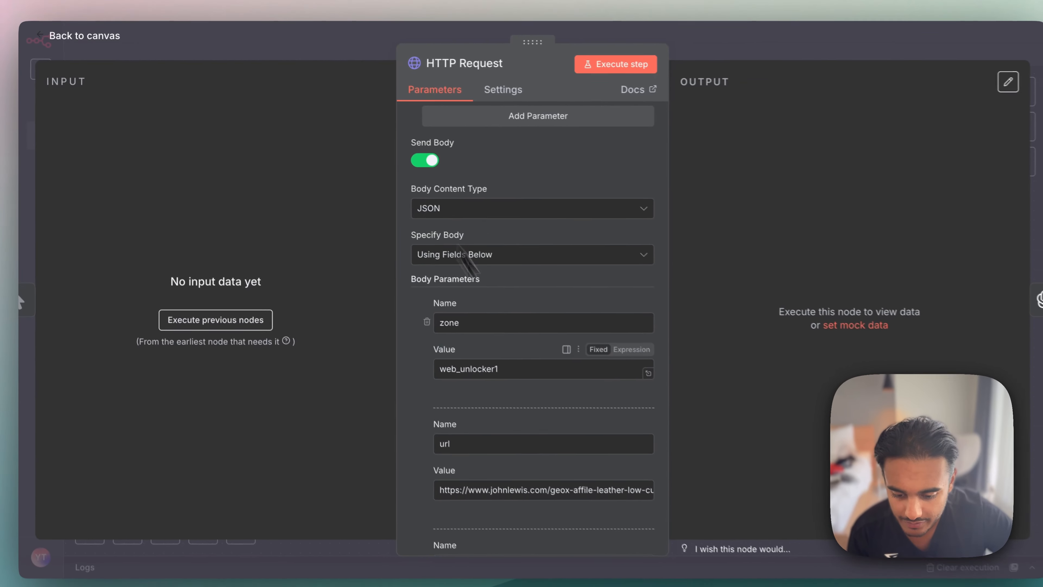
{"action": "scroll", "coordinate": [498, 406], "scroll_direction": "down", "scroll_amount": 2}
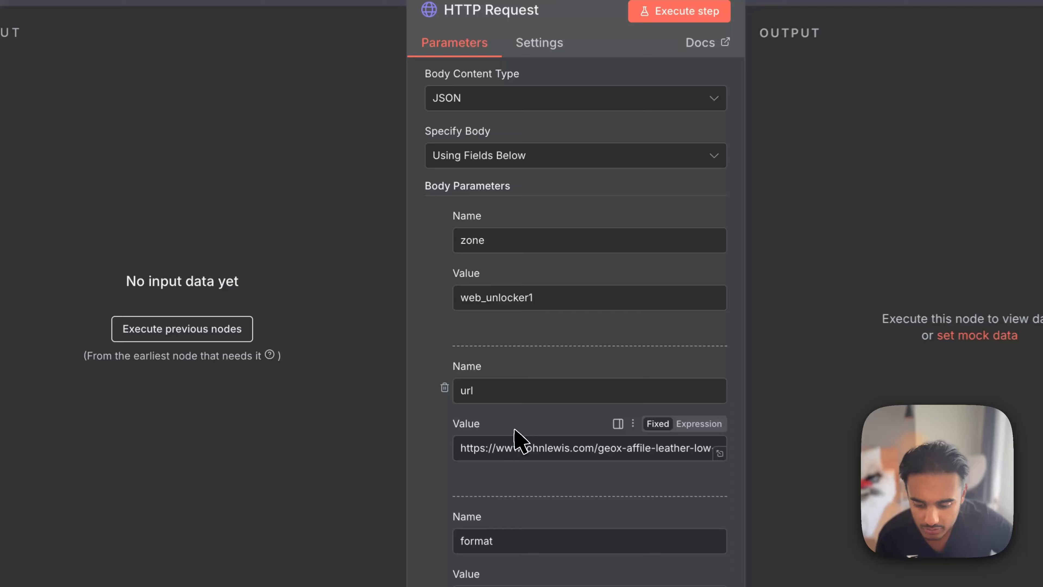
{"action": "scroll", "coordinate": [472, 382], "scroll_direction": "down", "scroll_amount": 3}
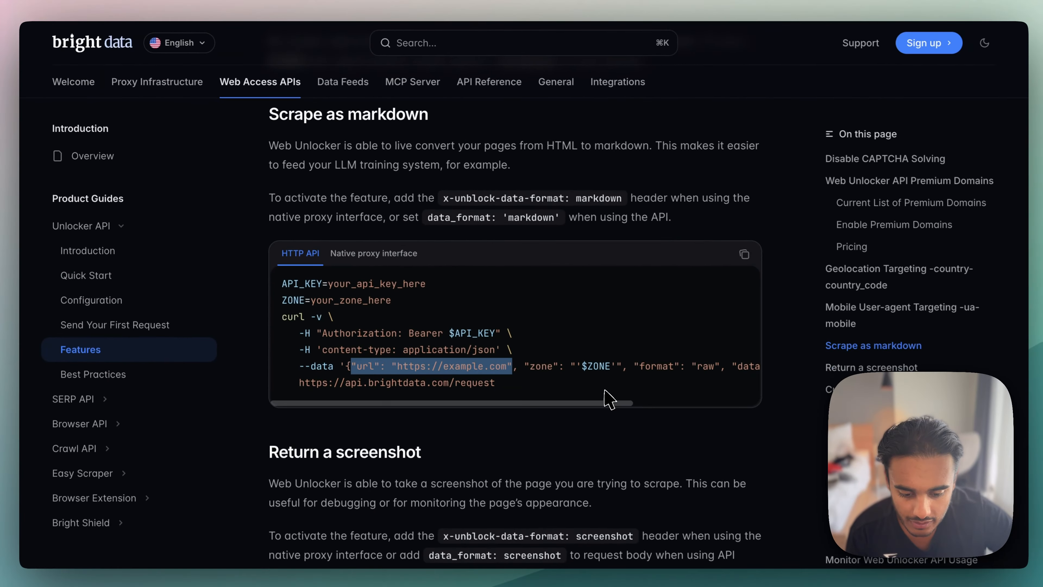
- Examine the end of the curl example's data line in the Bright Data documentation, highlighting the format parameter beside data_format
{"action": "scroll", "coordinate": [598, 372], "scroll_direction": "right", "scroll_amount": 3}
{"action": "scroll", "coordinate": [597, 372], "scroll_direction": "right", "scroll_amount": 3}
{"action": "left_click_drag", "start_coordinate": [466, 364], "coordinate": [538, 362]}
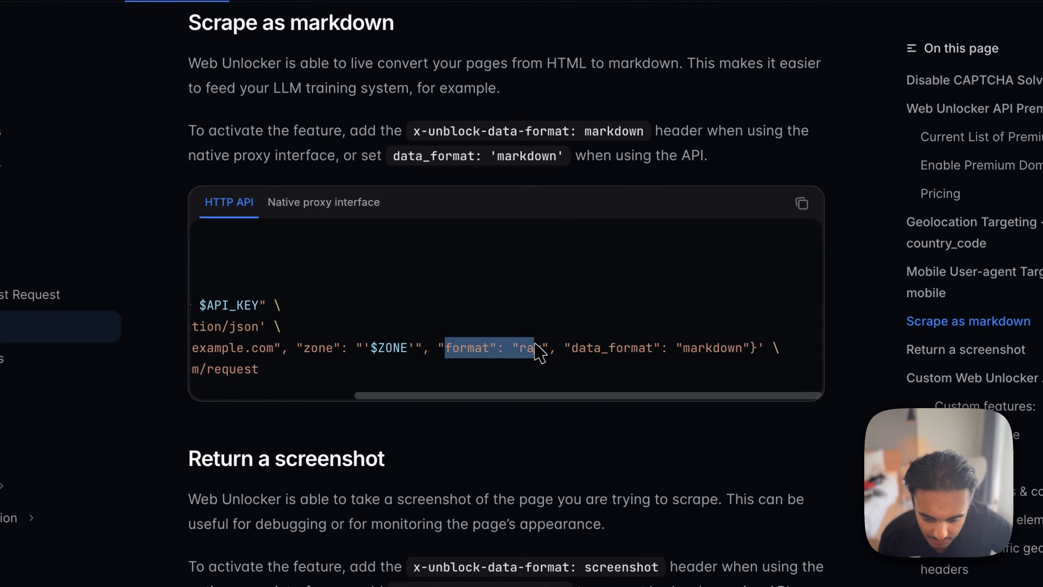
{"action": "scroll", "coordinate": [503, 302], "scroll_direction": "left", "scroll_amount": 5}
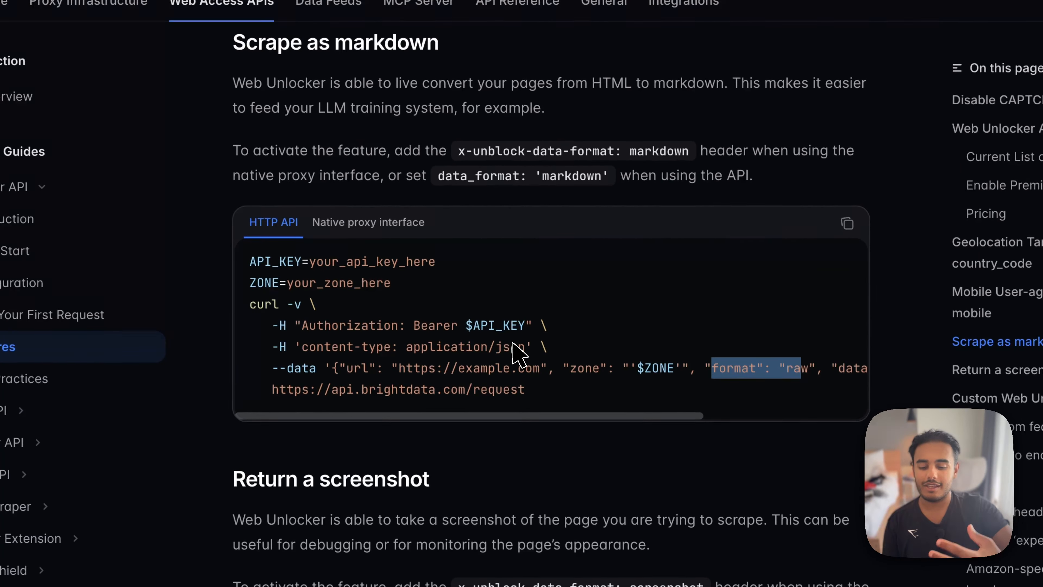
{"action": "scroll", "coordinate": [516, 354], "scroll_direction": "right", "scroll_amount": 5}
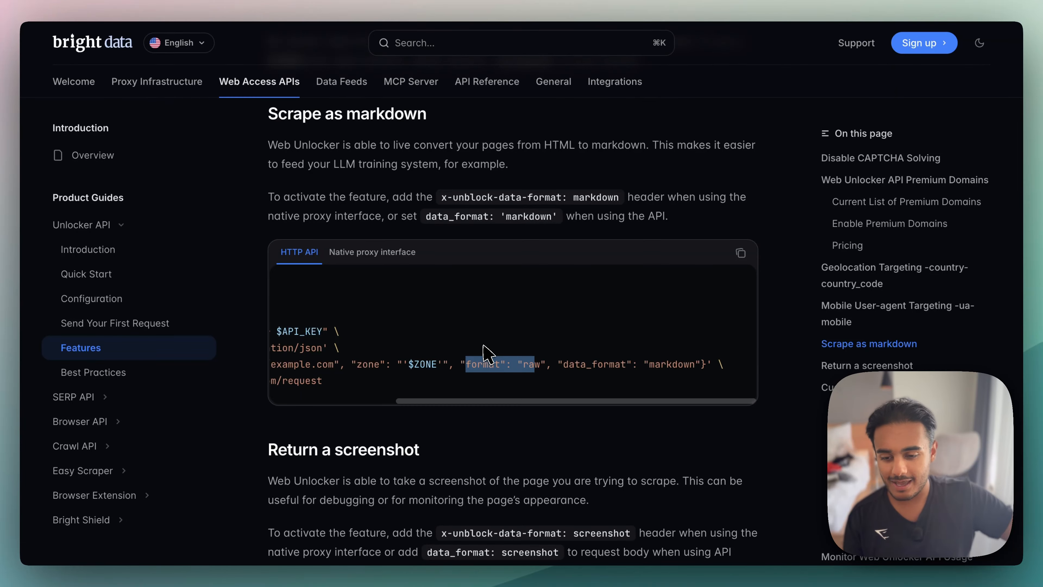
{"action": "scroll", "coordinate": [486, 354], "scroll_direction": "left", "scroll_amount": 5}
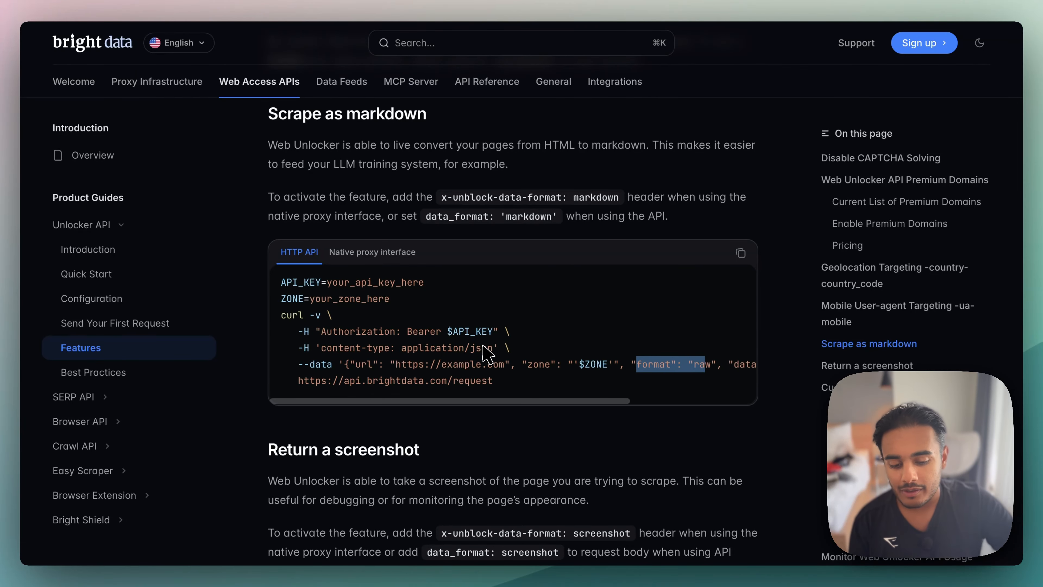
- Highlight the data_format markdown entry in the documentation's curl example and compare it with the HTTP Request node's body parameters in n8n
{"action": "scroll", "coordinate": [486, 354], "scroll_direction": "right", "scroll_amount": 5}
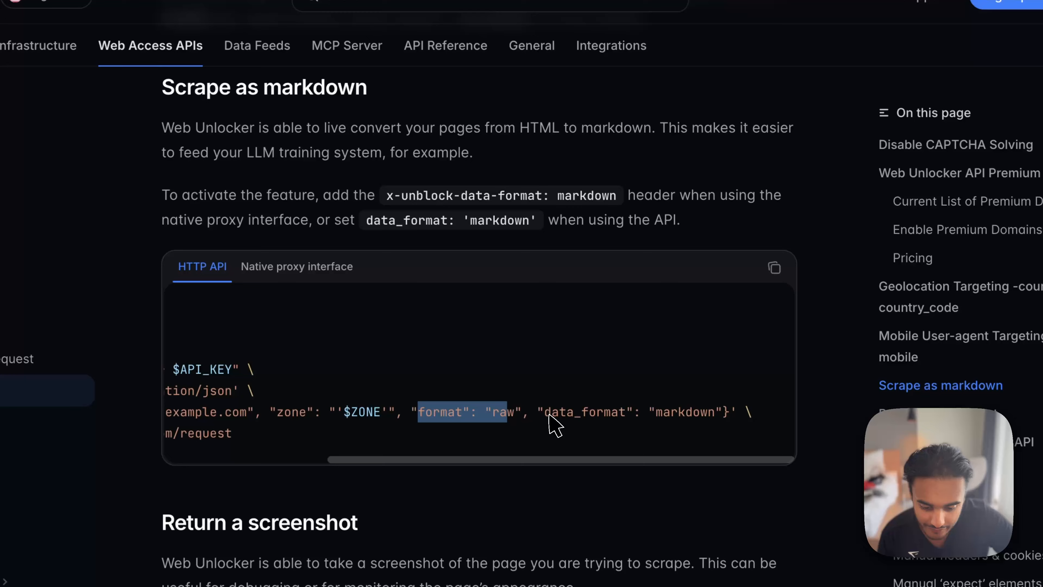
{"action": "left_click_drag", "start_coordinate": [564, 365], "coordinate": [703, 368]}
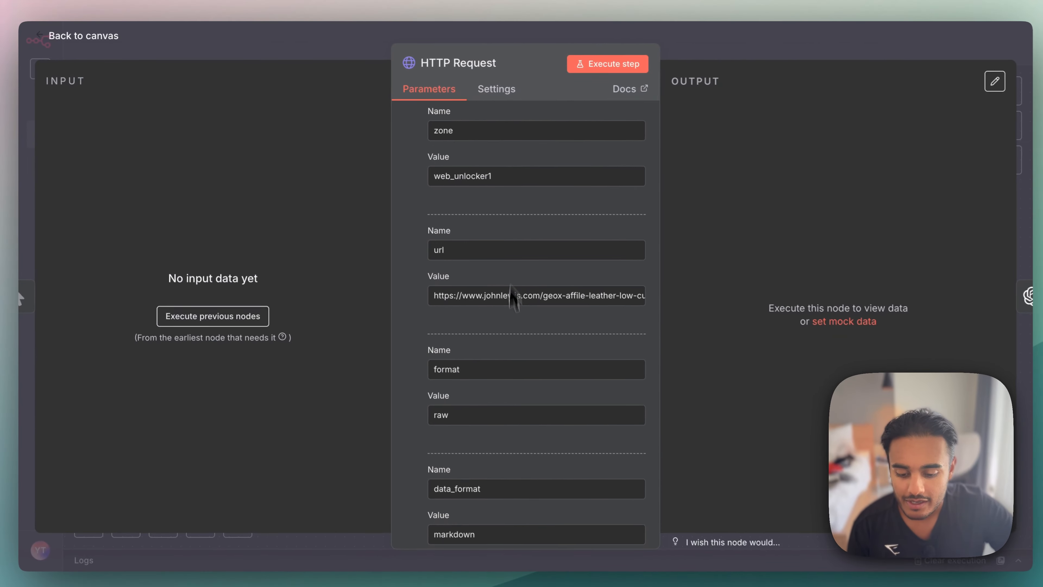
{"action": "scroll", "coordinate": [506, 351], "scroll_direction": "down", "scroll_amount": 5}
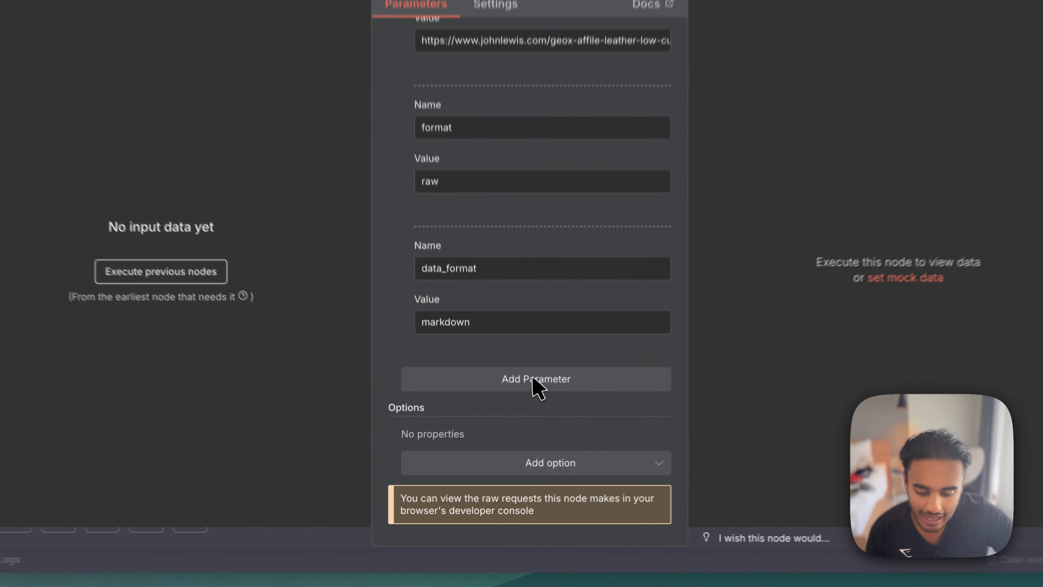
- Add a duplicate body parameter data_format with value markdown, copied from the documentation, and delete that duplicate from the HTTP Request node
{"action": "left_click", "coordinate": [534, 379]}
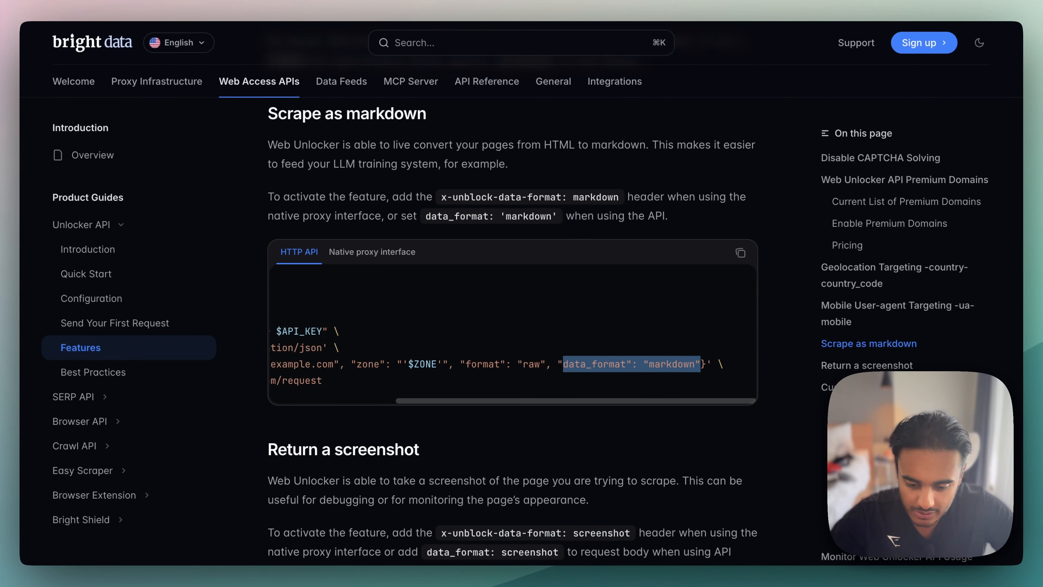
{"action": "left_click_drag", "start_coordinate": [566, 364], "coordinate": [625, 364]}
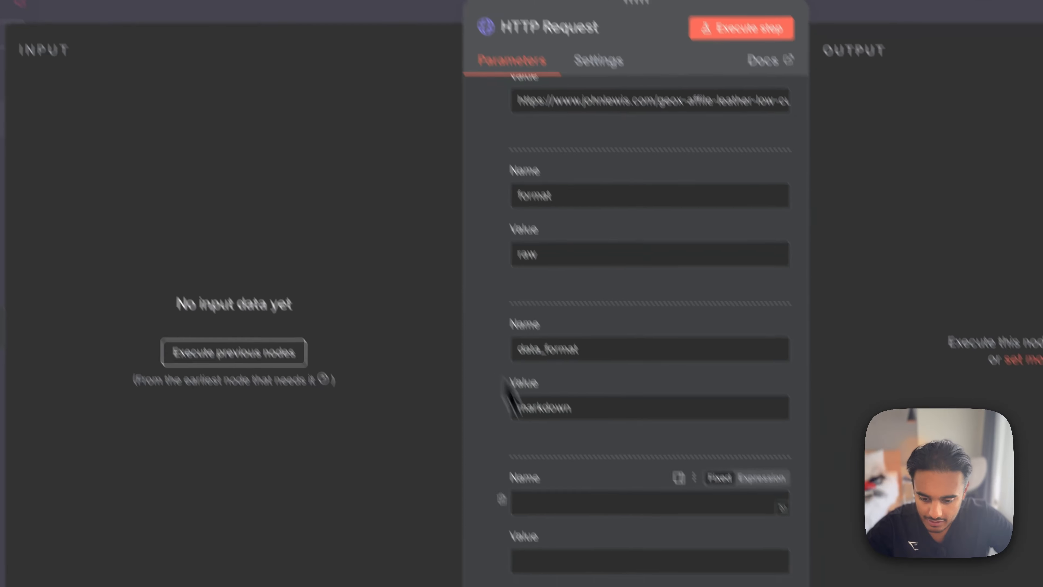
{"action": "right_click", "coordinate": [519, 435]}
{"action": "left_click", "coordinate": [547, 384]}
{"action": "left_click", "coordinate": [454, 481]}
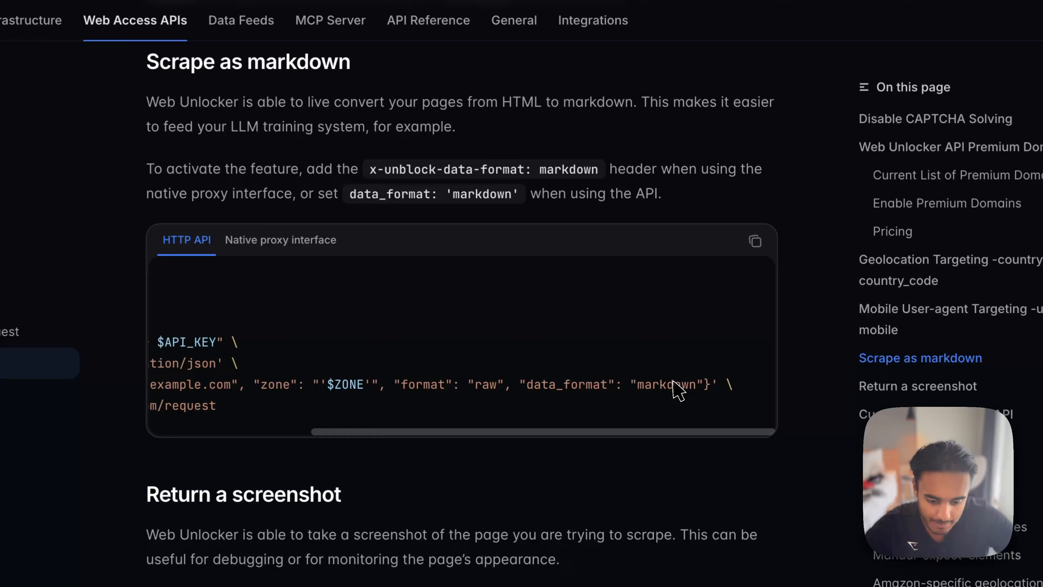
{"action": "double_click", "coordinate": [674, 384]}
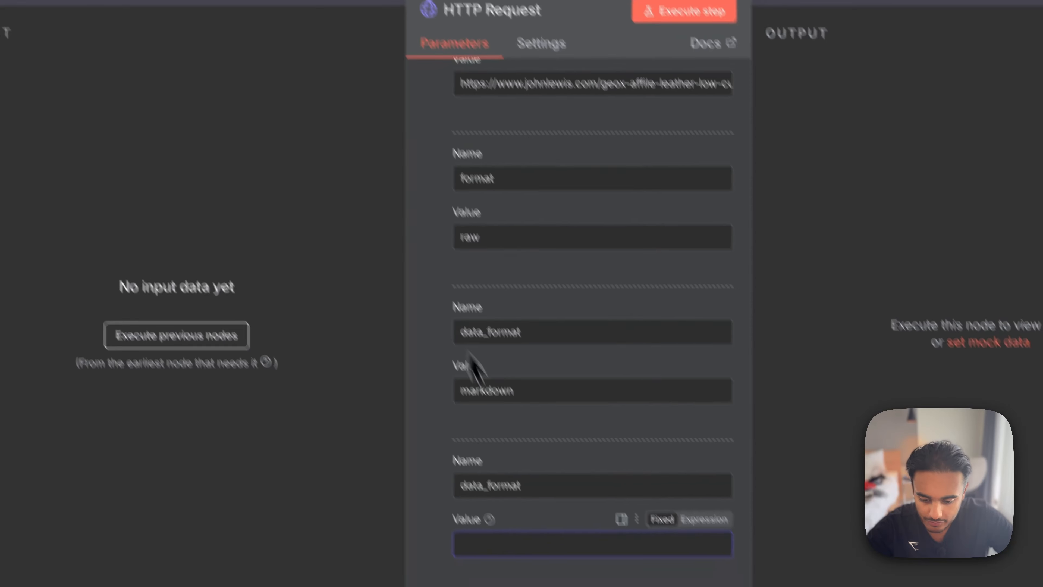
{"action": "key", "text": "ctrl+v"}
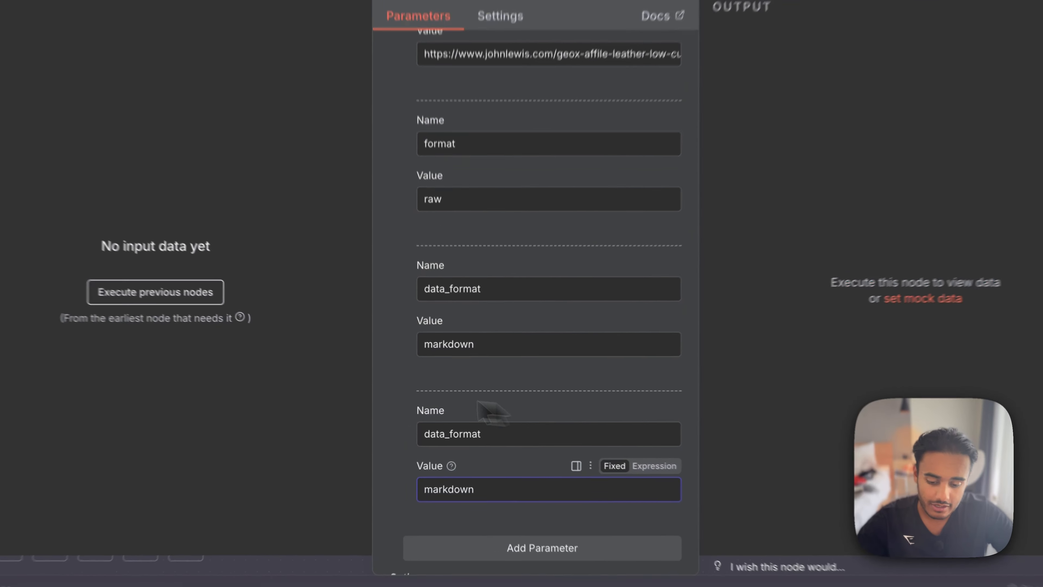
{"action": "left_click", "coordinate": [409, 437]}
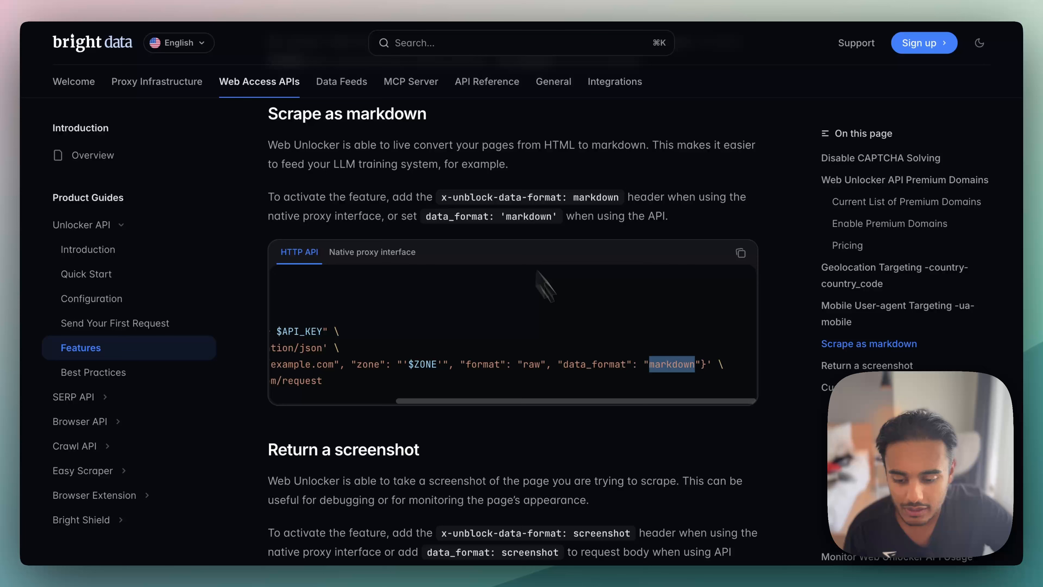
- Recheck the HTTP Request node's method, URL, header and body fields against the documentation's curl example and execute the node
{"action": "scroll", "coordinate": [586, 343], "scroll_direction": "left", "scroll_amount": 10}
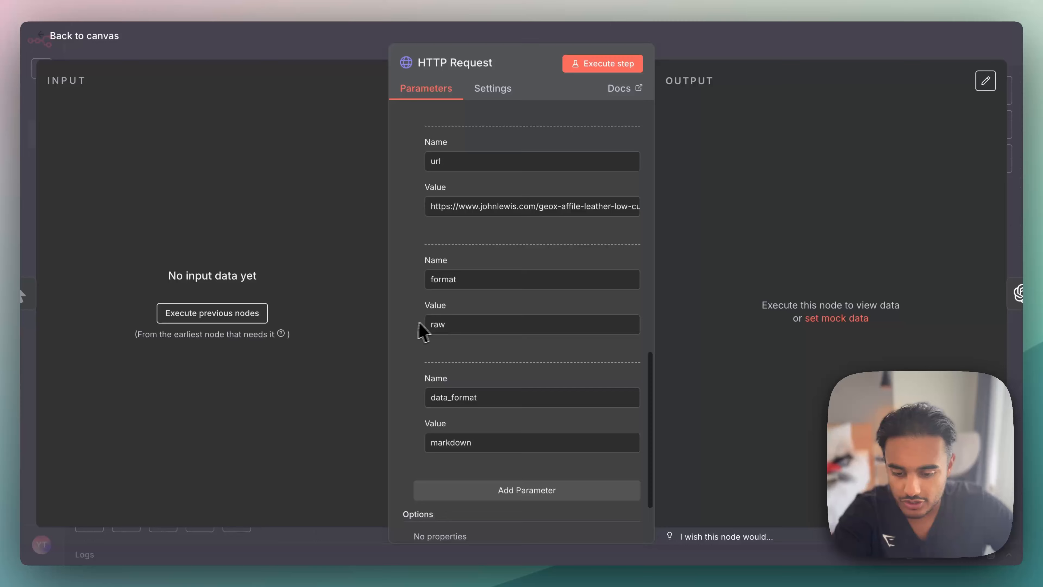
{"action": "scroll", "coordinate": [421, 331], "scroll_direction": "up", "scroll_amount": 10}
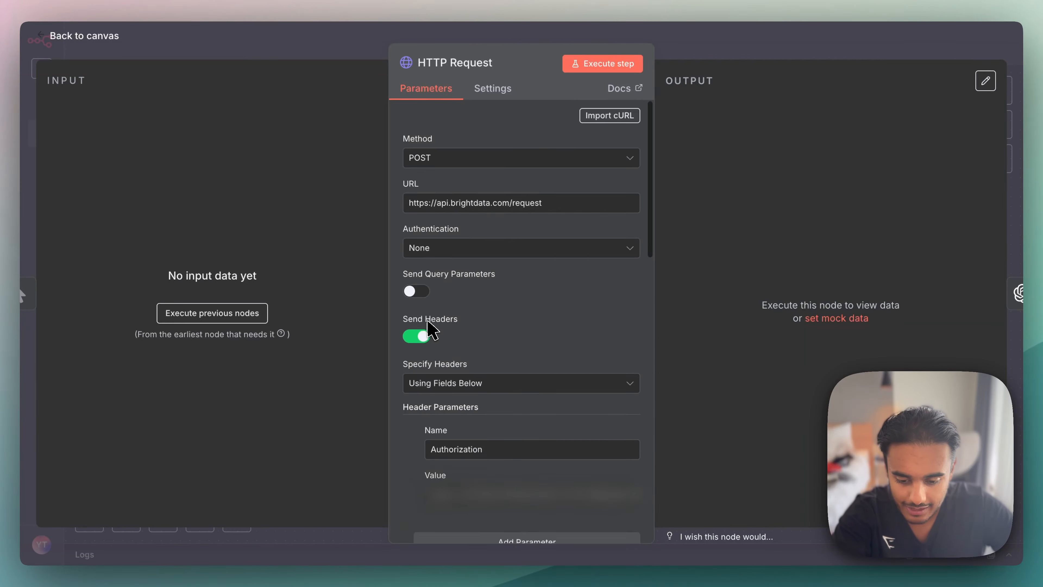
{"action": "scroll", "coordinate": [428, 327], "scroll_direction": "down", "scroll_amount": 10}
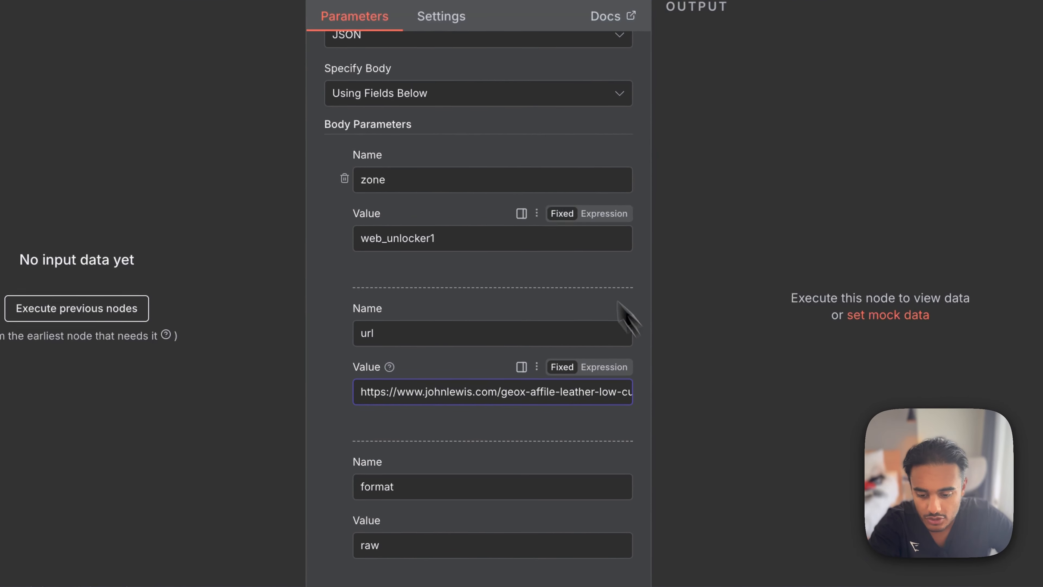
{"action": "scroll", "coordinate": [604, 284], "scroll_direction": "up", "scroll_amount": 5}
{"action": "left_click", "coordinate": [592, 14]}
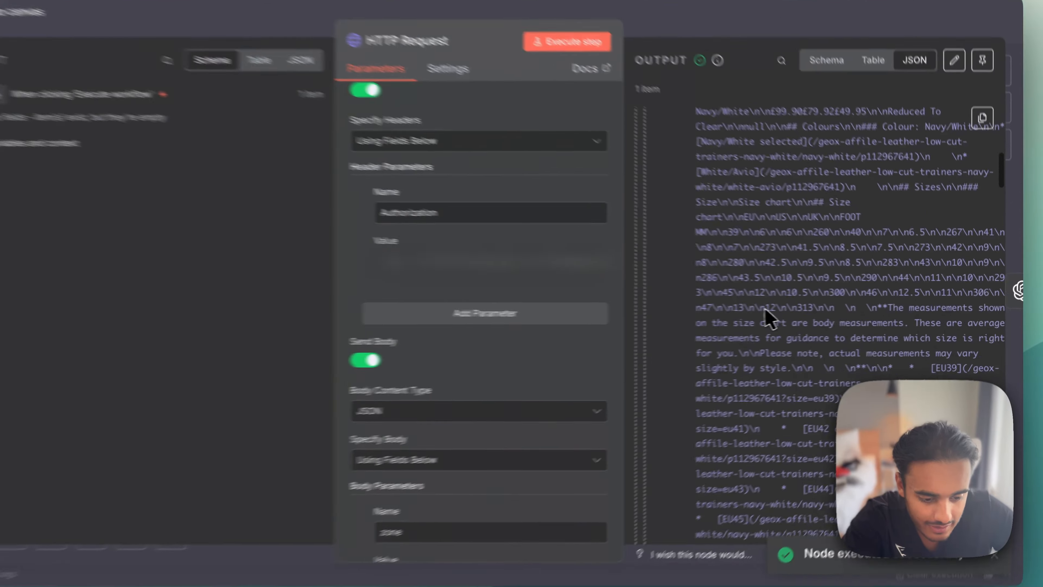
- Examine the scraped John Lewis page content throughout the HTTP Request node's JSON output
{"action": "scroll", "coordinate": [790, 321], "scroll_direction": "down", "scroll_amount": 15}
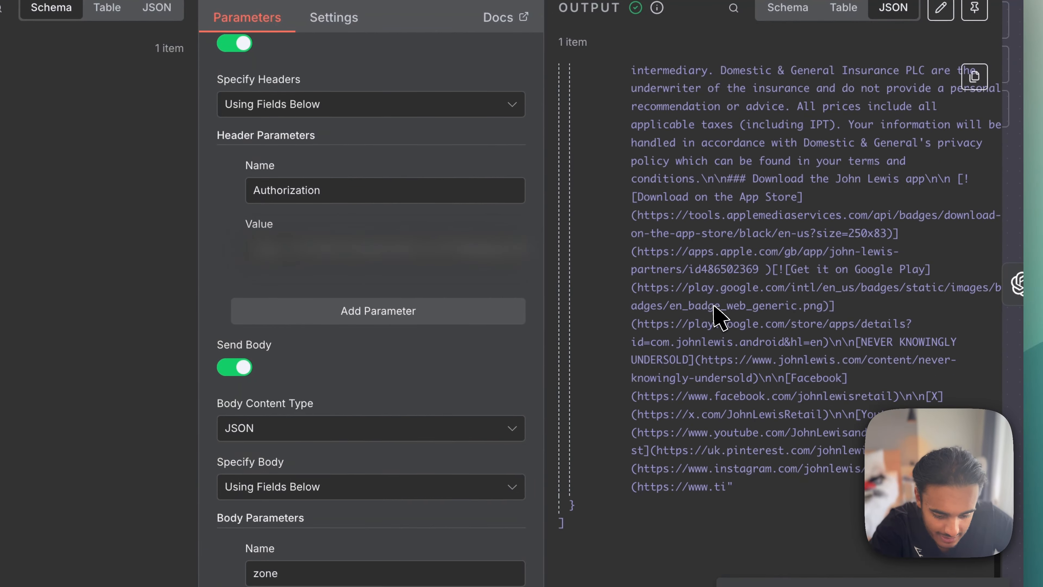
{"action": "scroll", "coordinate": [716, 318], "scroll_direction": "up", "scroll_amount": 10}
{"action": "scroll", "coordinate": [716, 312], "scroll_direction": "down", "scroll_amount": 5}
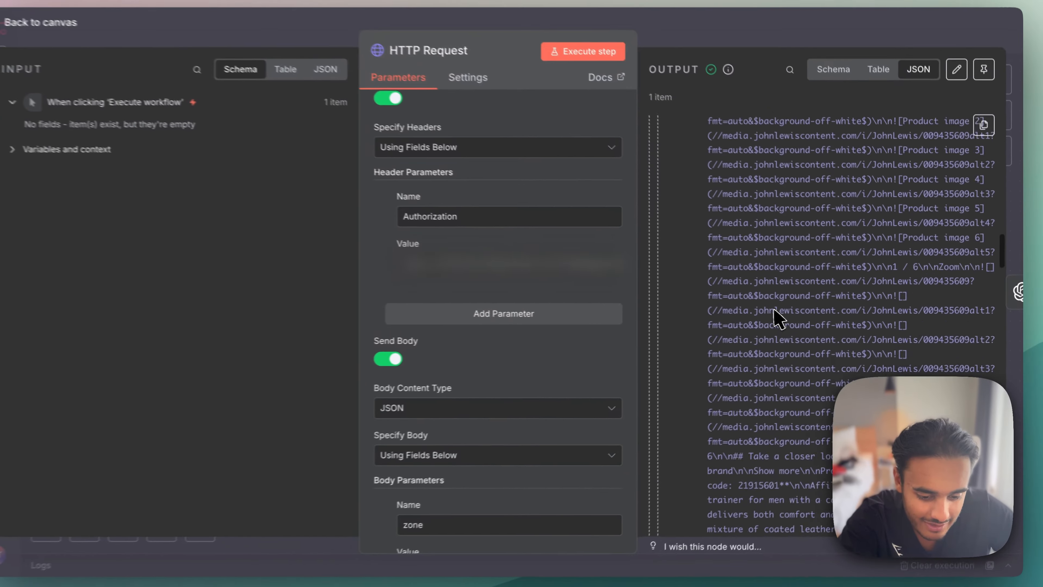
{"action": "scroll", "coordinate": [776, 318], "scroll_direction": "down", "scroll_amount": 15}
{"action": "scroll", "coordinate": [776, 317], "scroll_direction": "up", "scroll_amount": 5}
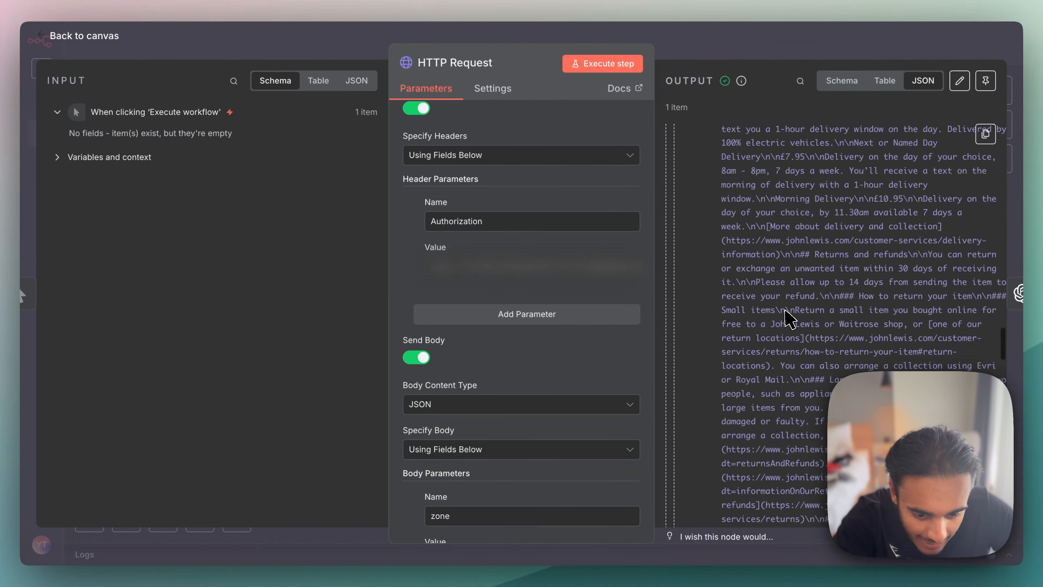
{"action": "scroll", "coordinate": [788, 319], "scroll_direction": "up", "scroll_amount": 15}
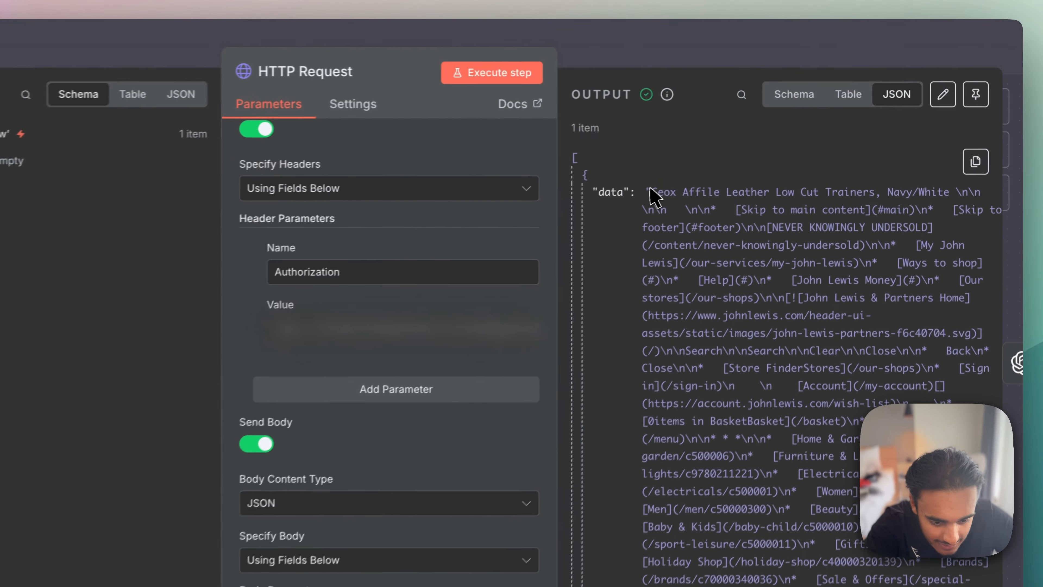
- Highlight the markdown text of the output's data field, read through it to the end, and close the HTTP Request node
{"action": "left_click_drag", "start_coordinate": [727, 157], "coordinate": [969, 159]}
{"action": "left_click_drag", "start_coordinate": [957, 205], "coordinate": [816, 435]}
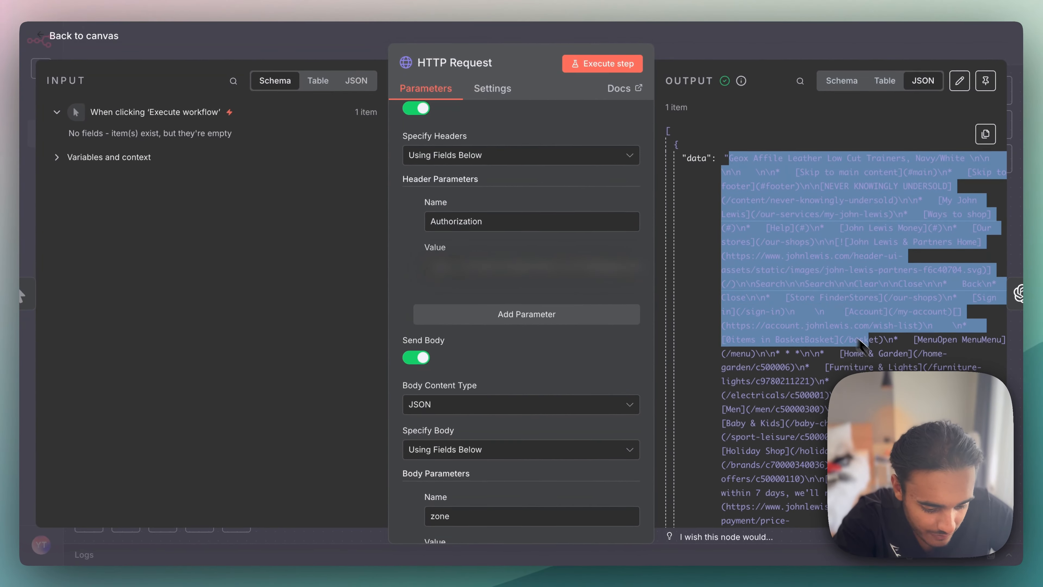
{"action": "left_click_drag", "start_coordinate": [860, 342], "coordinate": [887, 159]}
{"action": "left_click", "coordinate": [866, 201]}
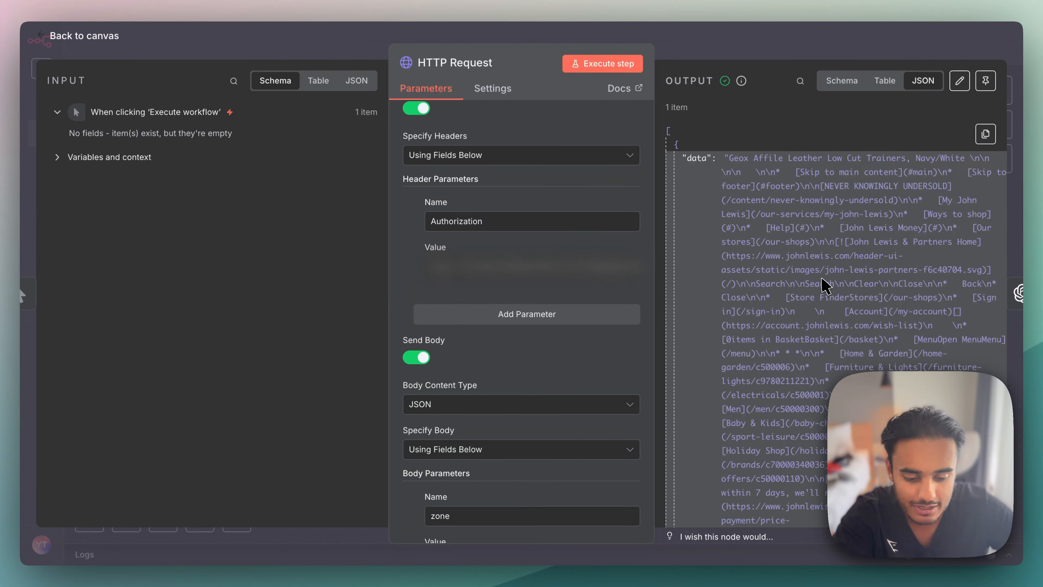
{"action": "scroll", "coordinate": [823, 285], "scroll_direction": "down", "scroll_amount": 5}
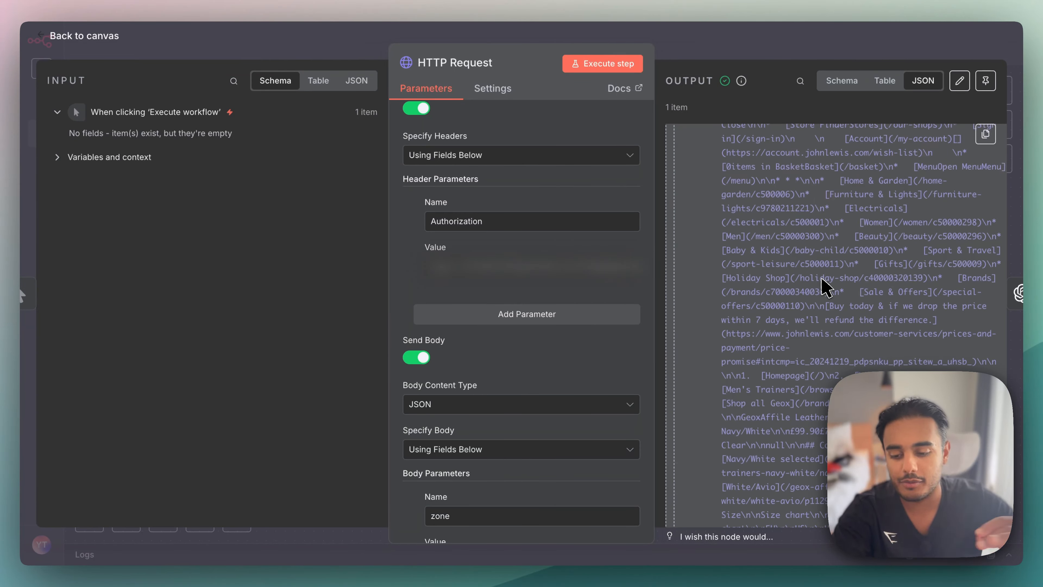
{"action": "scroll", "coordinate": [822, 284], "scroll_direction": "down", "scroll_amount": 10}
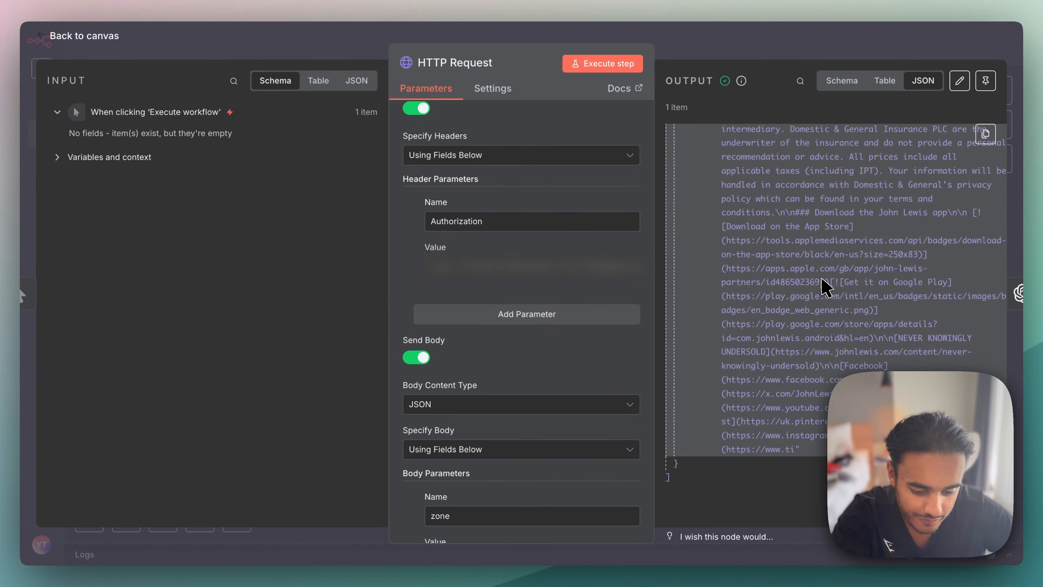
{"action": "scroll", "coordinate": [822, 284], "scroll_direction": "up", "scroll_amount": 15}
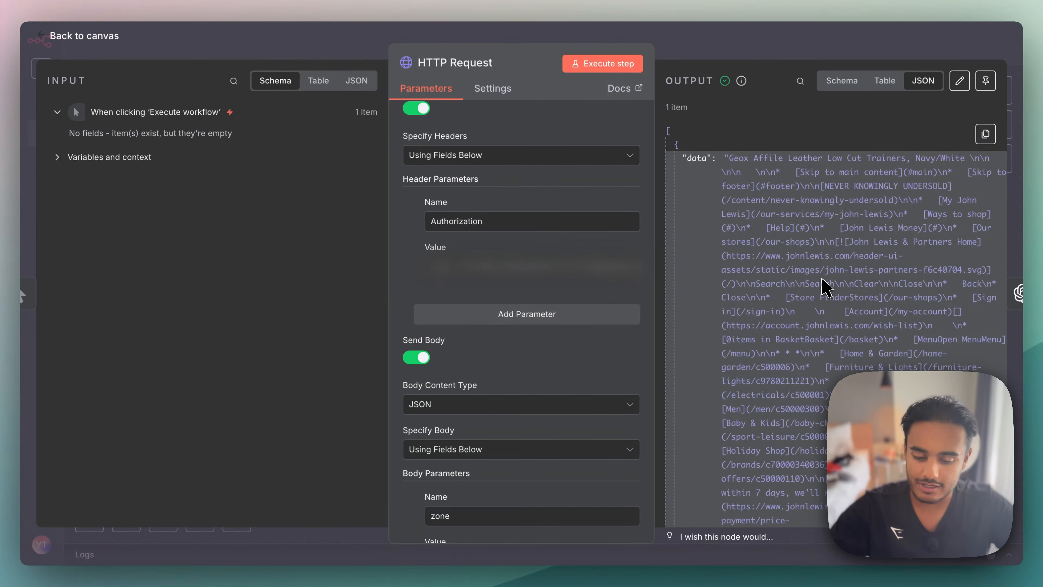
{"action": "key", "text": "Escape"}
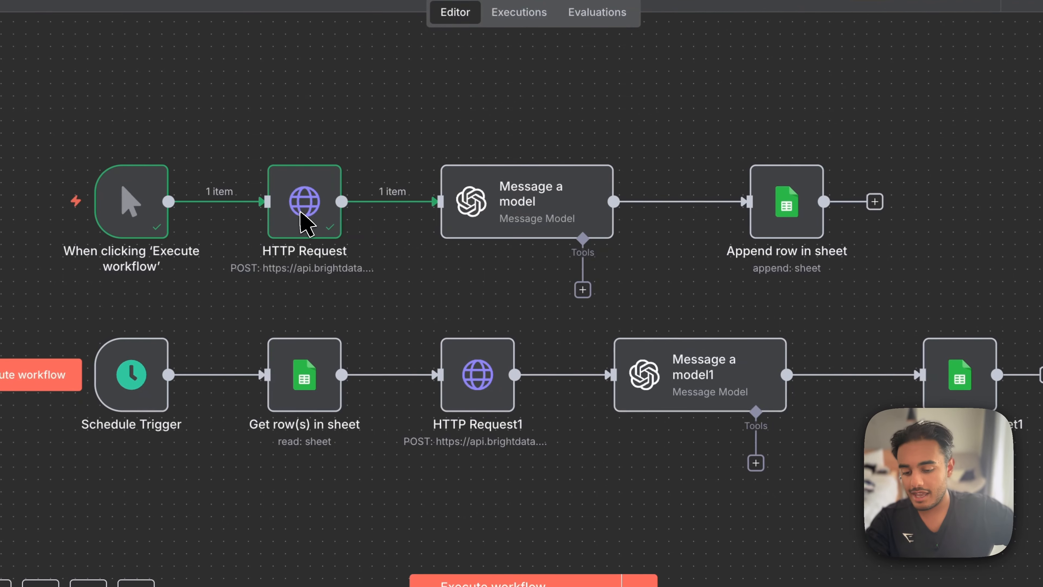
- Reopen the HTTP Request node to review the full extent of its scraped data value, and return to the canvas
{"action": "left_click", "coordinate": [363, 203]}
{"action": "double_click", "coordinate": [331, 210]}
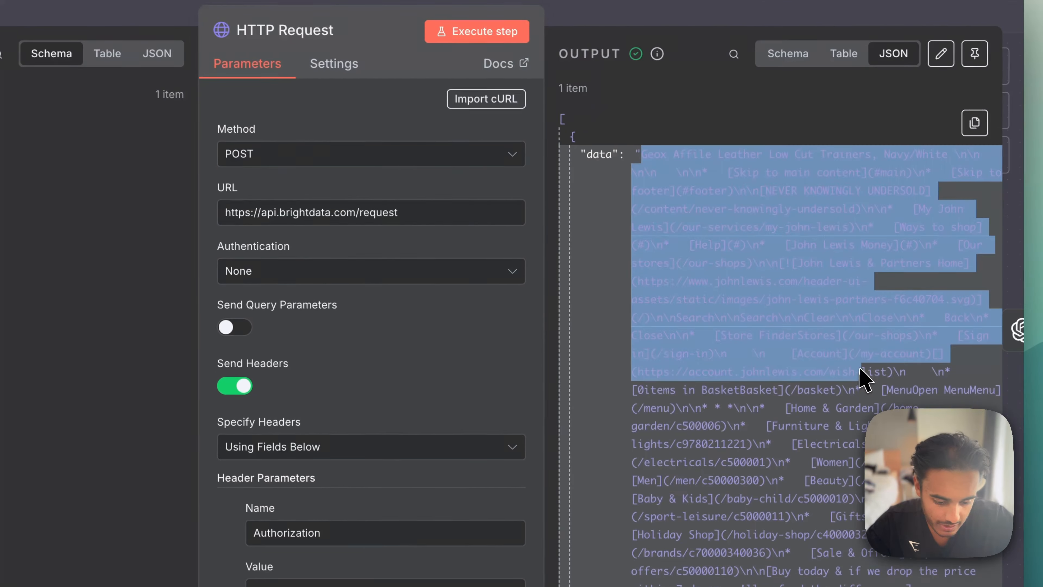
{"action": "scroll", "coordinate": [864, 374], "scroll_direction": "down", "scroll_amount": 8}
{"action": "scroll", "coordinate": [860, 369], "scroll_direction": "down", "scroll_amount": 15}
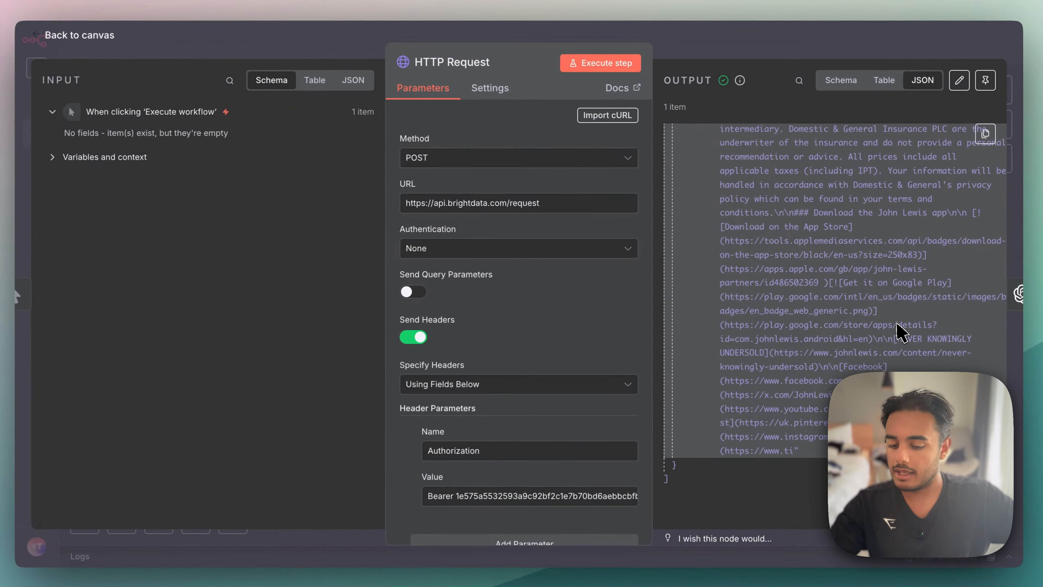
{"action": "key", "text": "Escape"}
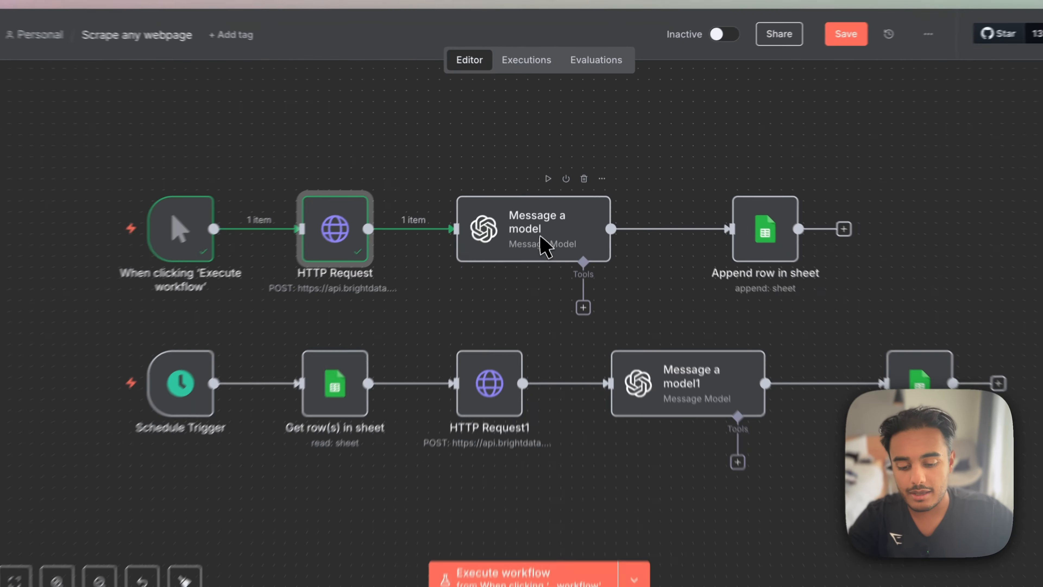
- Search the node library for "open" and add an OpenAI Message a model node after the HTTP Request node
{"action": "left_click", "coordinate": [998, 90]}
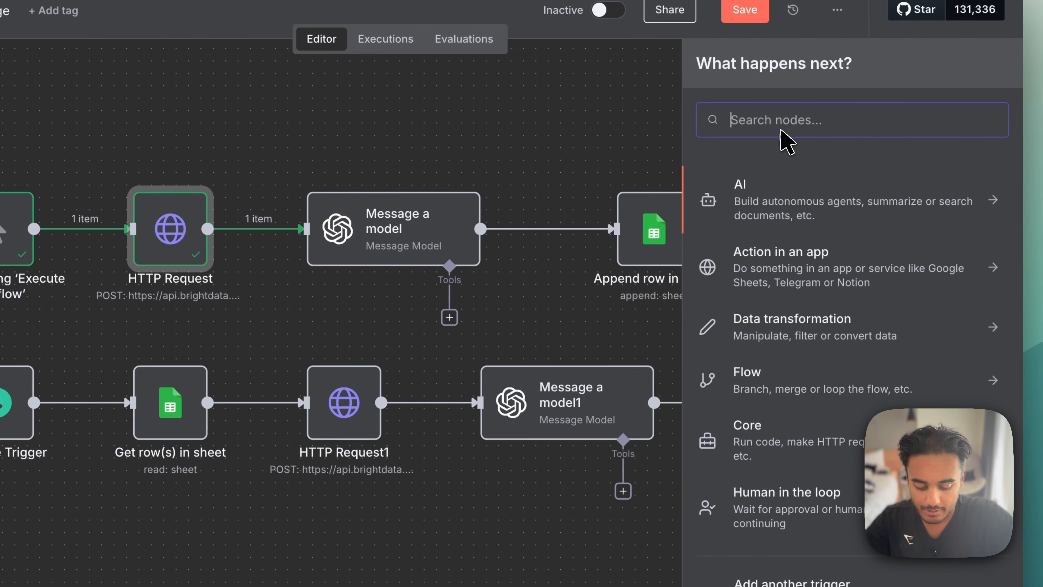
{"action": "type", "text": "open"}
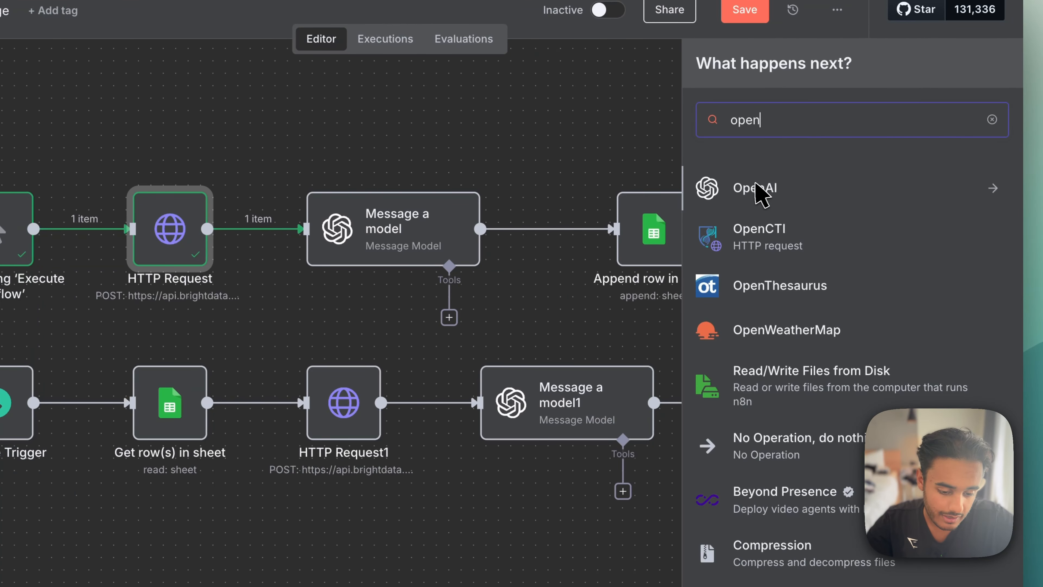
{"action": "left_click", "coordinate": [754, 193]}
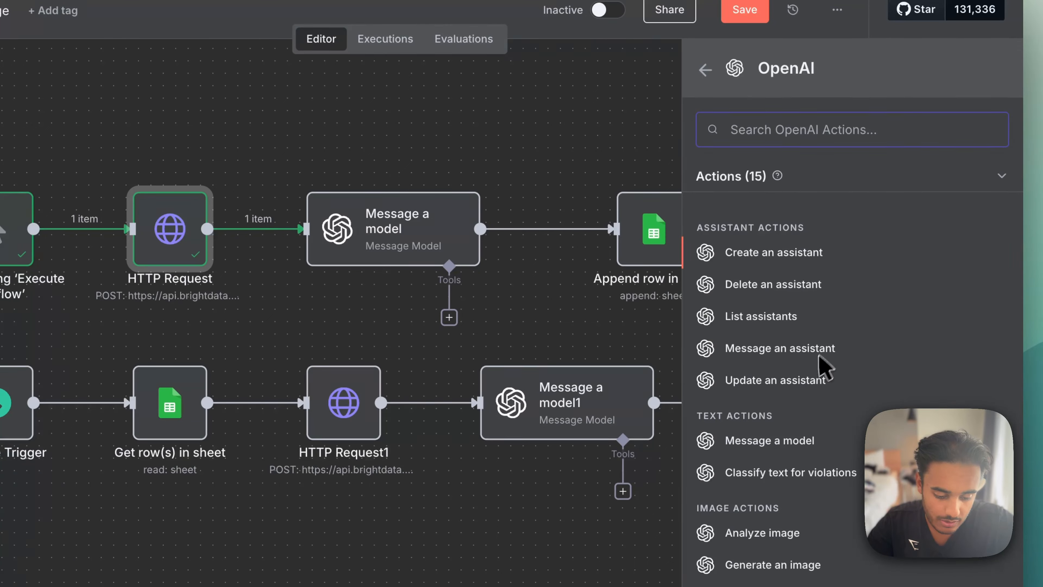
{"action": "left_click", "coordinate": [772, 442]}
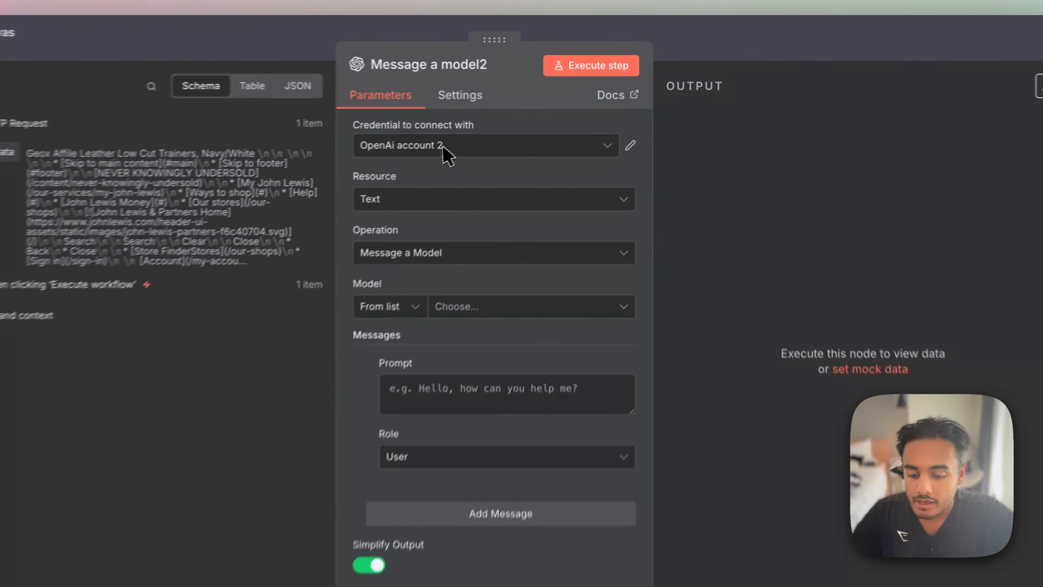
- View the credential choices available for the new OpenAI node, and close the node without changing them
{"action": "left_click", "coordinate": [483, 131]}
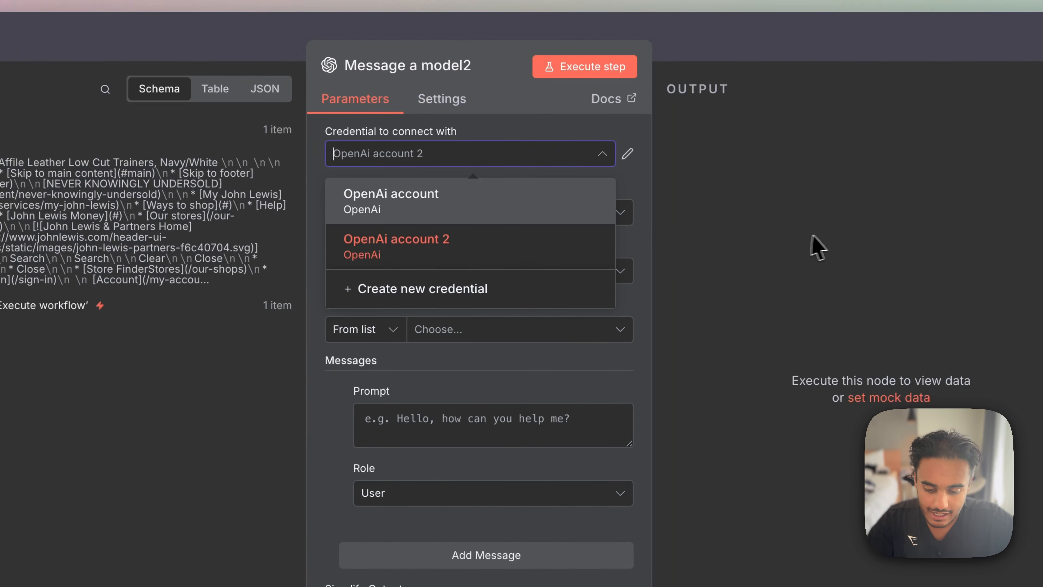
{"action": "left_click", "coordinate": [817, 247]}
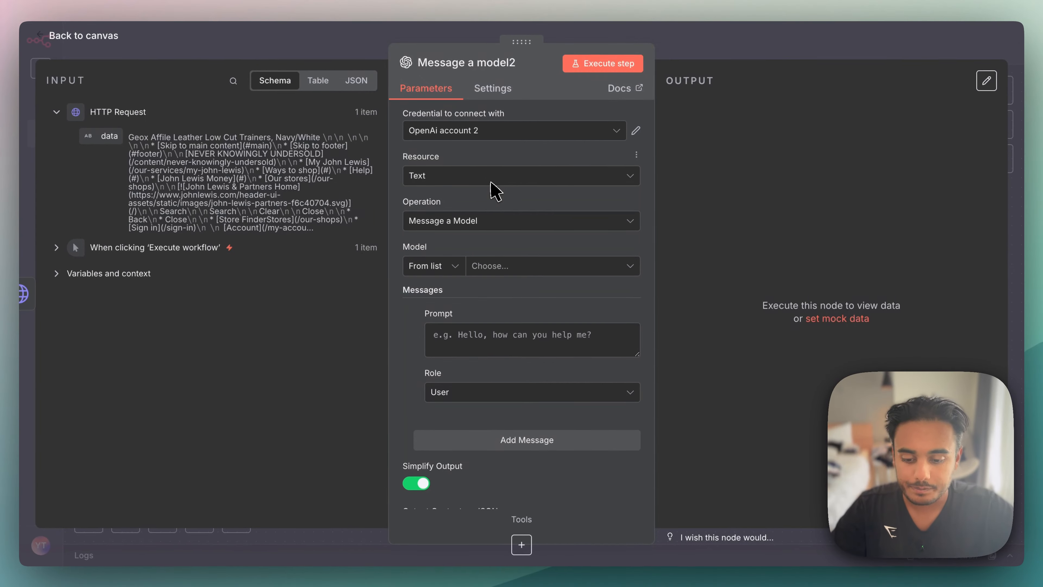
{"action": "key", "text": "Escape"}
- Open the existing Message a model node and select Text as the resource and Message a Model as the operation
{"action": "double_click", "coordinate": [497, 209]}
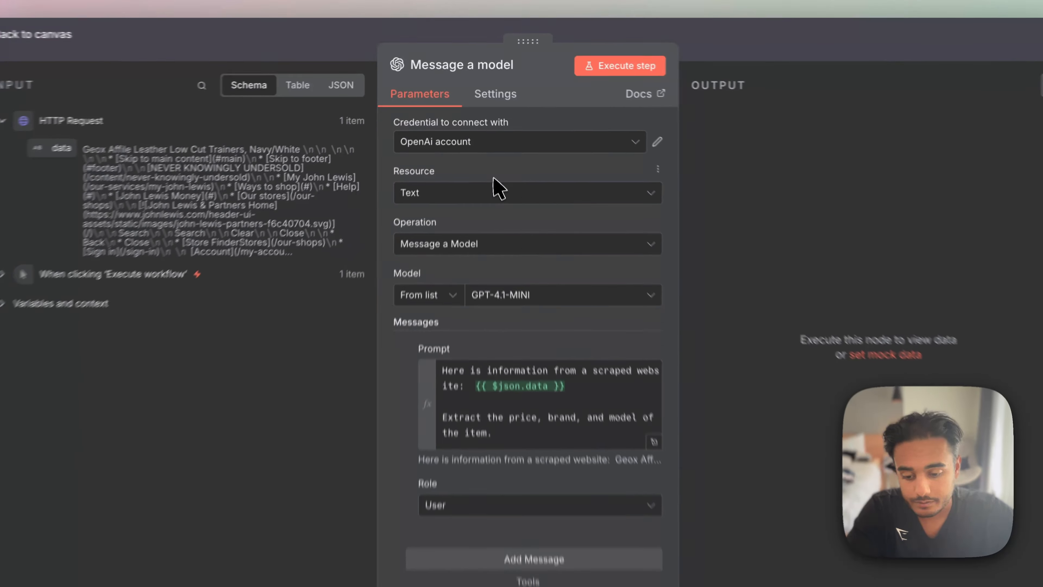
{"action": "left_click", "coordinate": [485, 176]}
{"action": "left_click", "coordinate": [457, 233]}
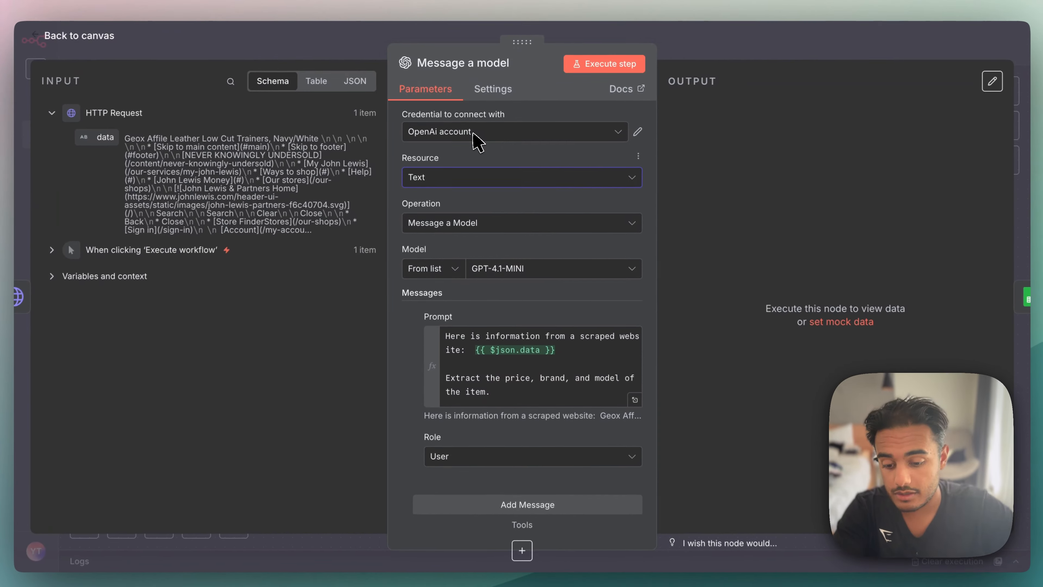
{"action": "left_click", "coordinate": [489, 218]}
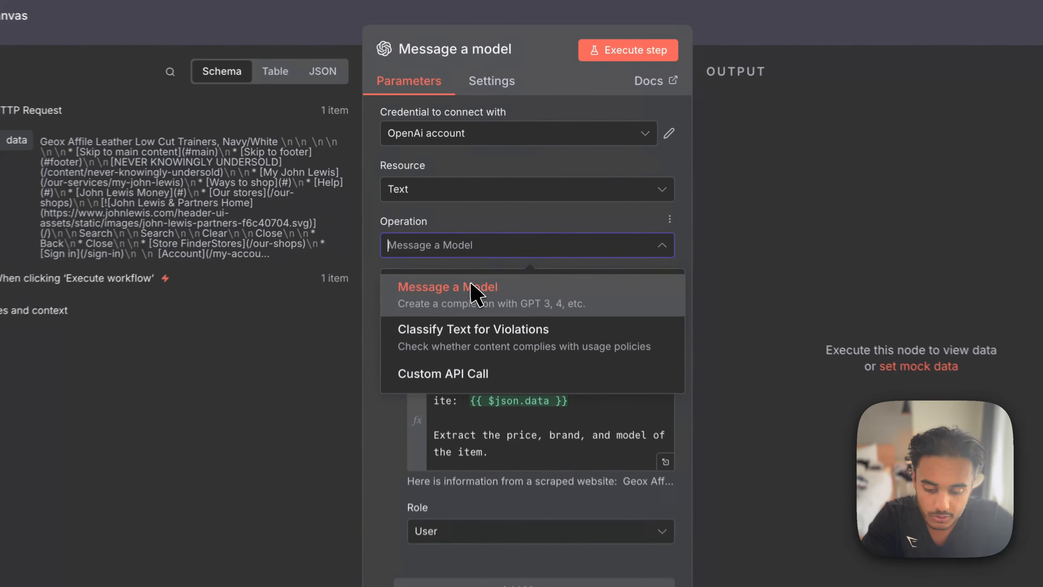
{"action": "left_click", "coordinate": [476, 251]}
{"action": "scroll", "coordinate": [476, 353], "scroll_direction": "down", "scroll_amount": 2}
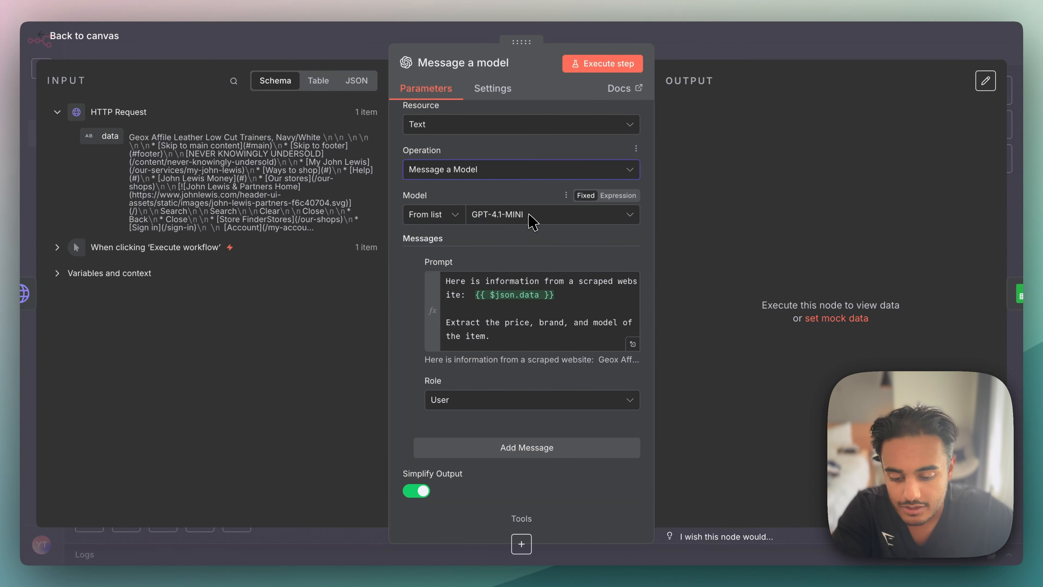
- Browse the available OpenAI models for the Message a model node and choose GPT-4.1-MINI
{"action": "left_click", "coordinate": [532, 223]}
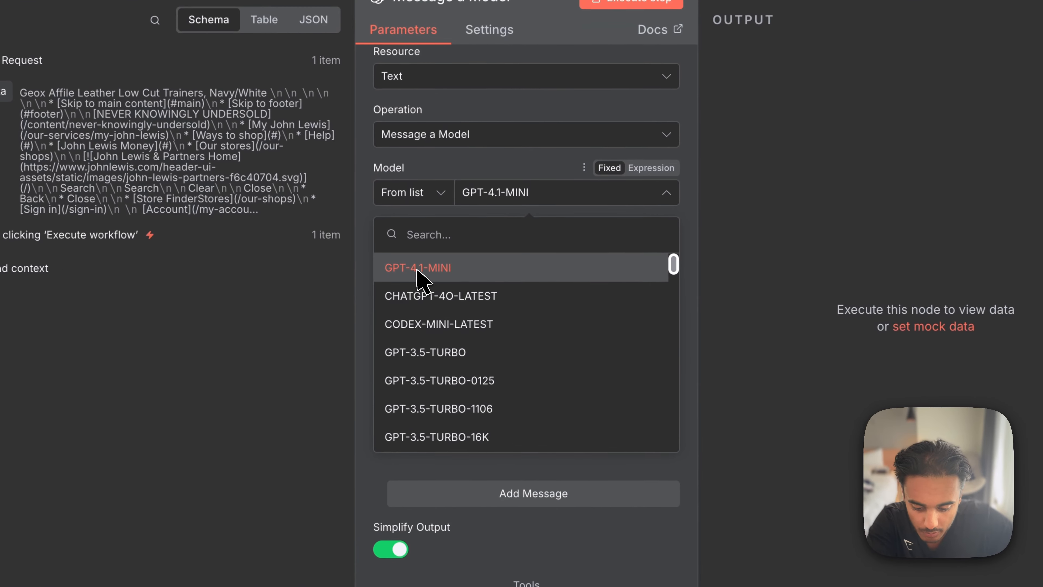
{"action": "scroll", "coordinate": [546, 284], "scroll_direction": "down", "scroll_amount": 10}
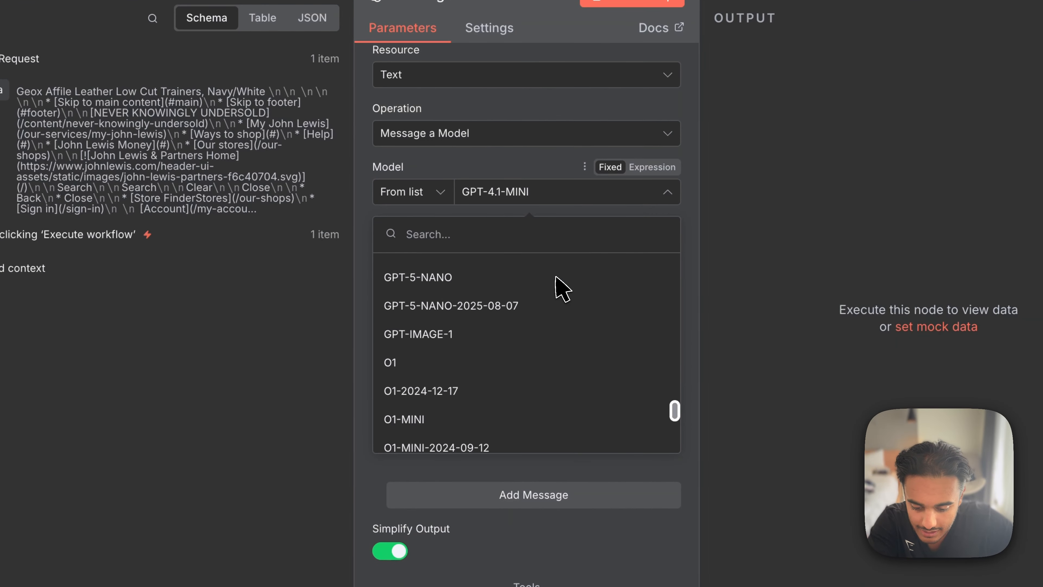
{"action": "scroll", "coordinate": [556, 277], "scroll_direction": "down", "scroll_amount": 5}
{"action": "scroll", "coordinate": [555, 277], "scroll_direction": "up", "scroll_amount": 20}
{"action": "scroll", "coordinate": [556, 277], "scroll_direction": "down", "scroll_amount": 20}
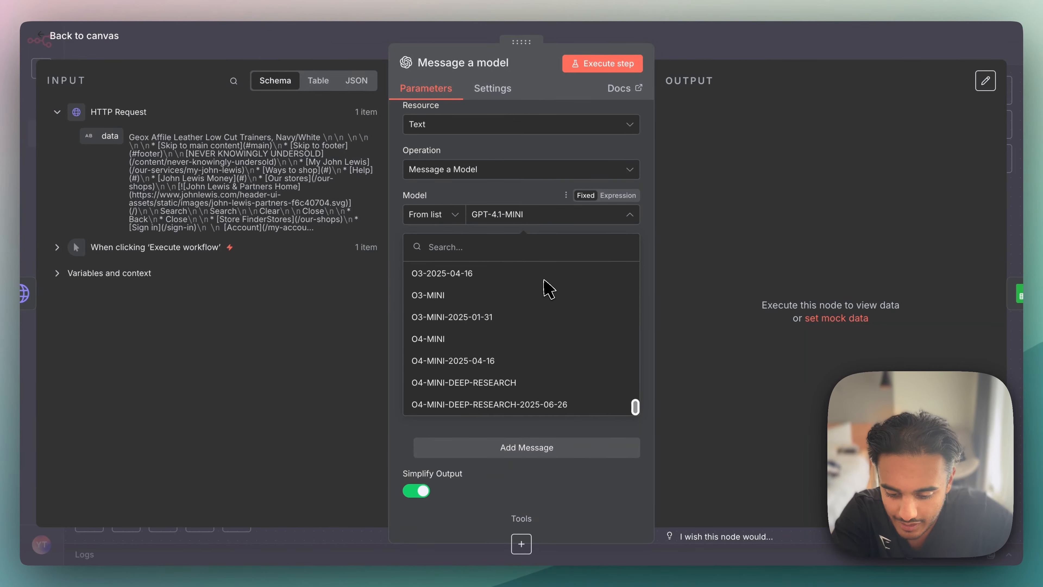
{"action": "scroll", "coordinate": [548, 288], "scroll_direction": "up", "scroll_amount": 20}
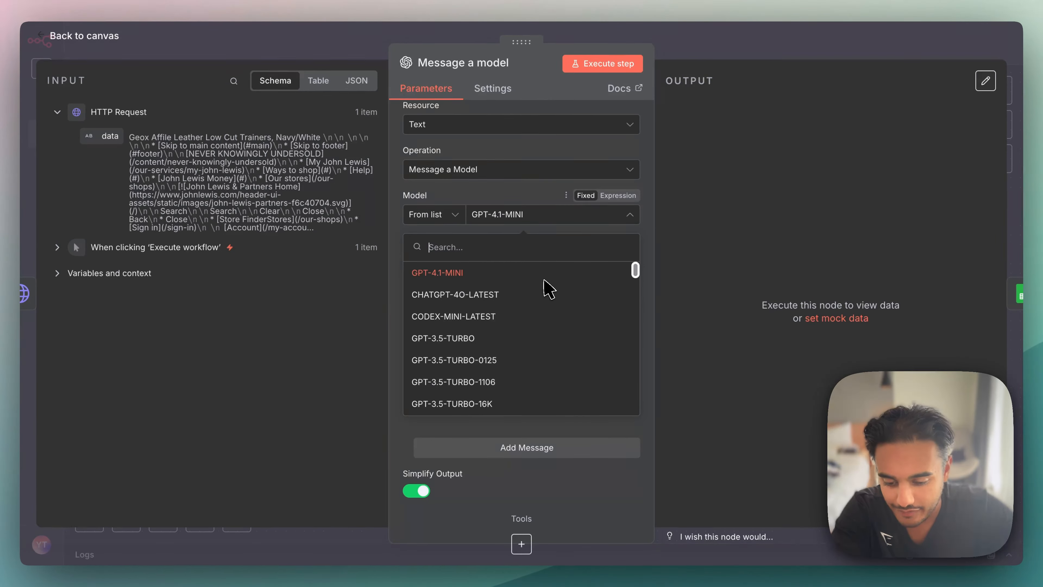
{"action": "left_click", "coordinate": [445, 279]}
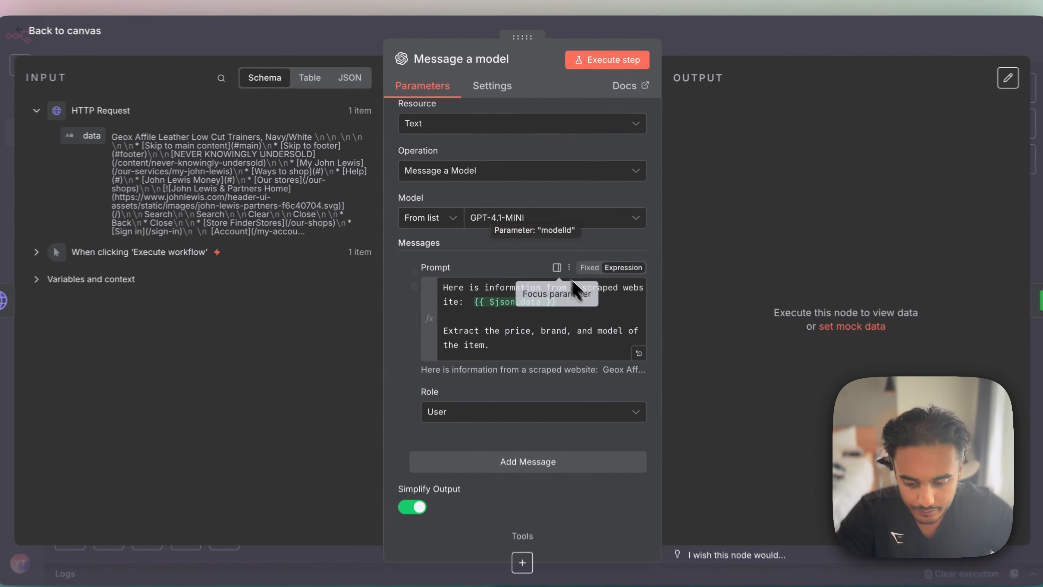
- Open the message prompt in the full expression editor and review its opening line introducing the scraped website information
{"action": "left_click_drag", "start_coordinate": [404, 239], "coordinate": [456, 242]}
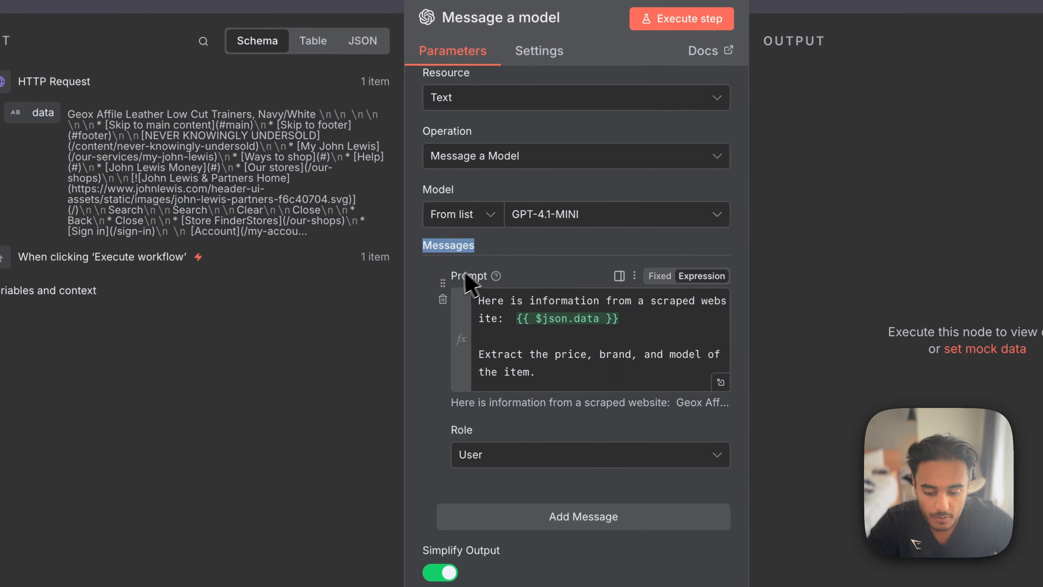
{"action": "left_click", "coordinate": [425, 265]}
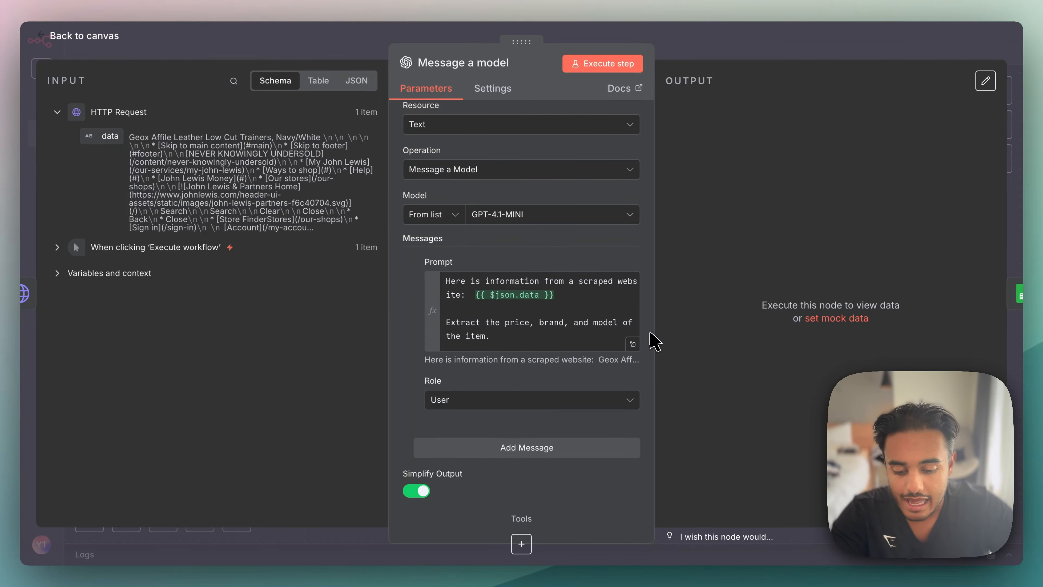
{"action": "left_click", "coordinate": [633, 345]}
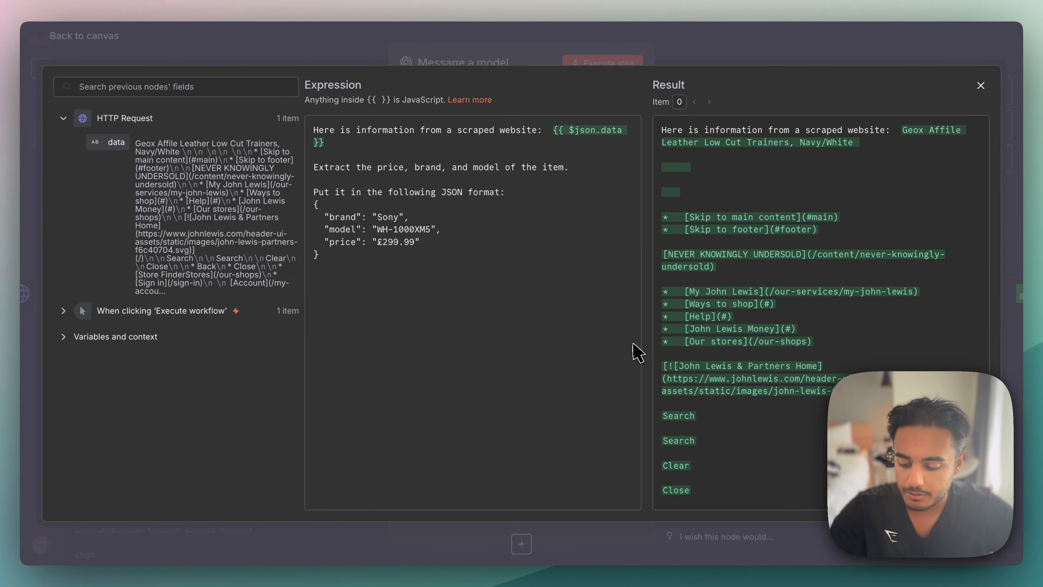
{"action": "key", "text": "Escape"}
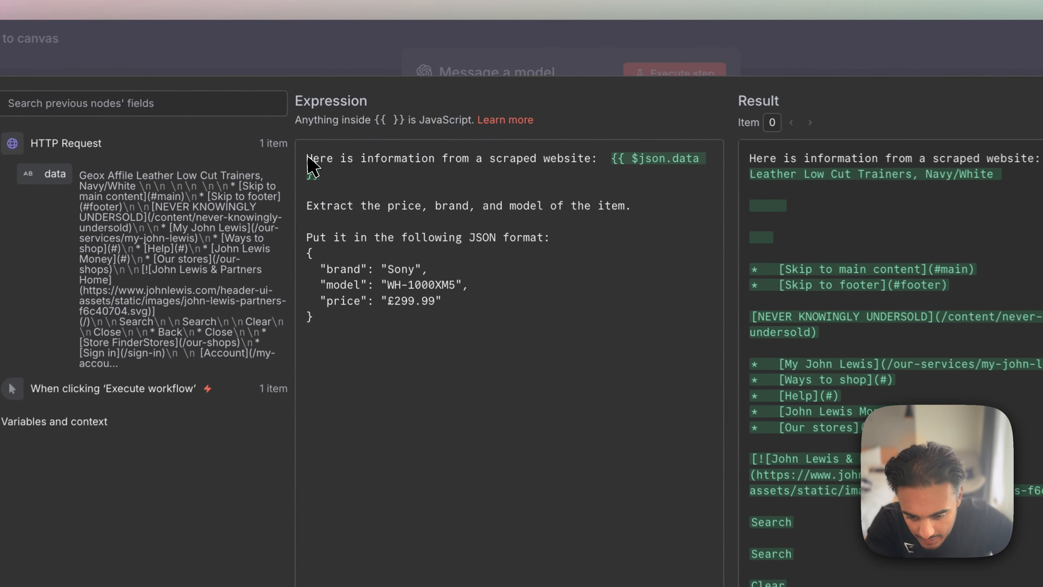
{"action": "left_click_drag", "start_coordinate": [314, 130], "coordinate": [548, 117]}
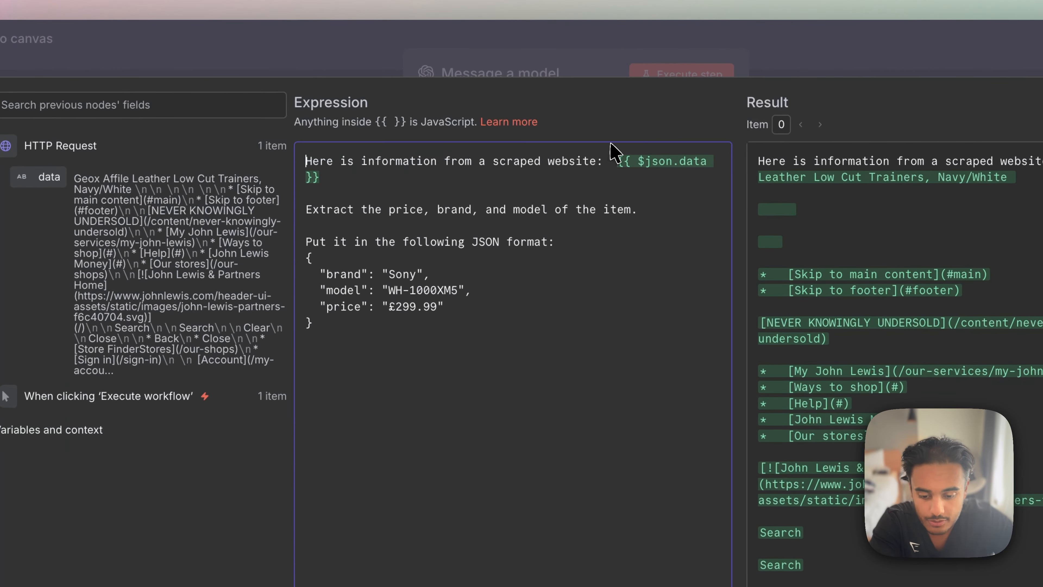
{"action": "left_click", "coordinate": [611, 160], "text": "shift"}
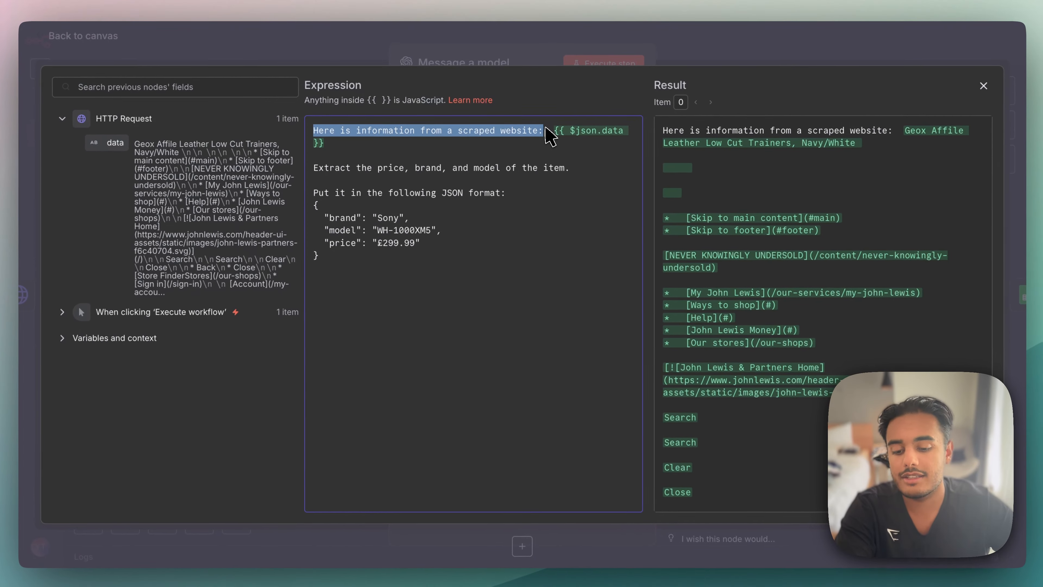
{"action": "left_click", "coordinate": [584, 192]}
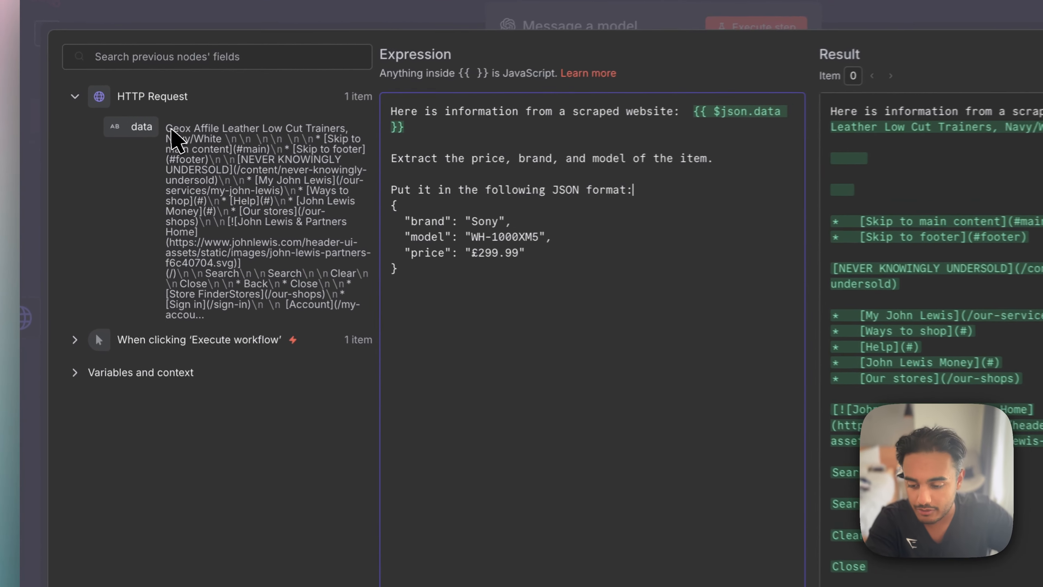
- Try inserting the HTTP Request data field into the prompt expression, and remove the duplicate insertion
{"action": "left_click_drag", "start_coordinate": [116, 141], "coordinate": [371, 164]}
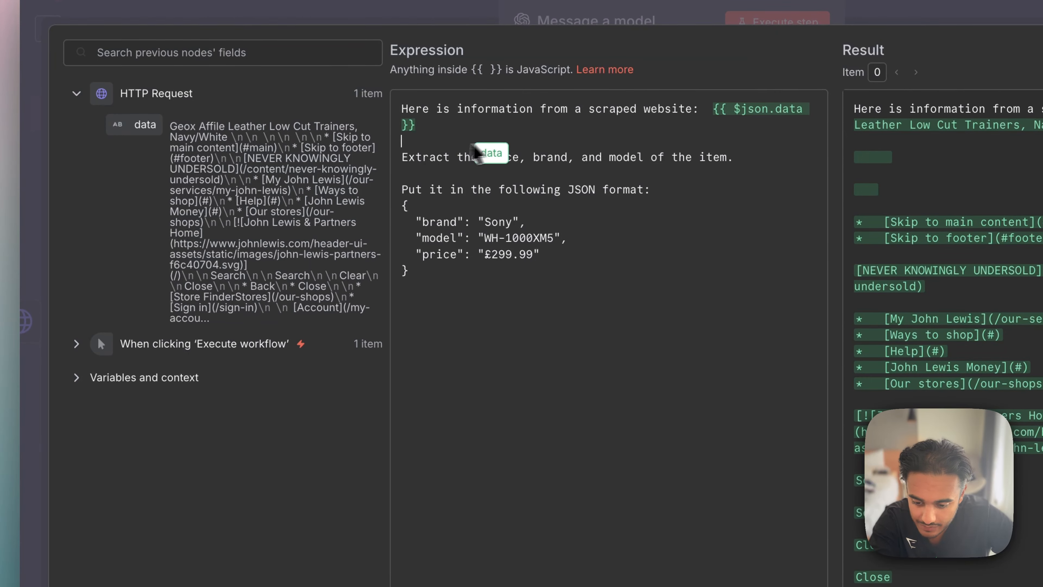
{"action": "left_click_drag", "start_coordinate": [475, 150], "coordinate": [332, 142]}
{"action": "key", "text": "BackSpace"}
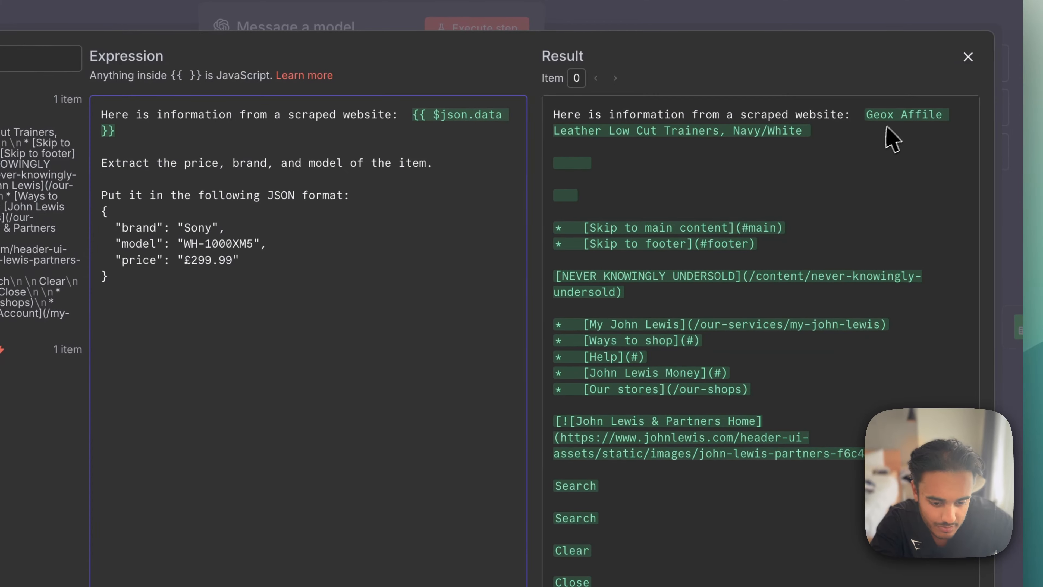
- Examine the prompt's resolved result from the scraped page data down to the closing JSON example
{"action": "left_click_drag", "start_coordinate": [866, 115], "coordinate": [806, 488]}
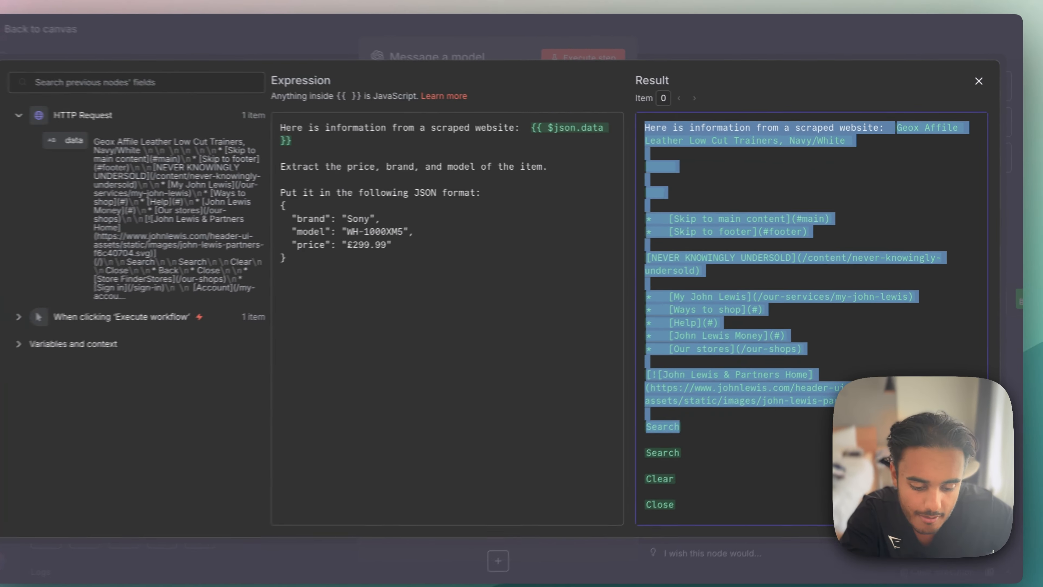
{"action": "scroll", "coordinate": [806, 489], "scroll_direction": "down", "scroll_amount": 15}
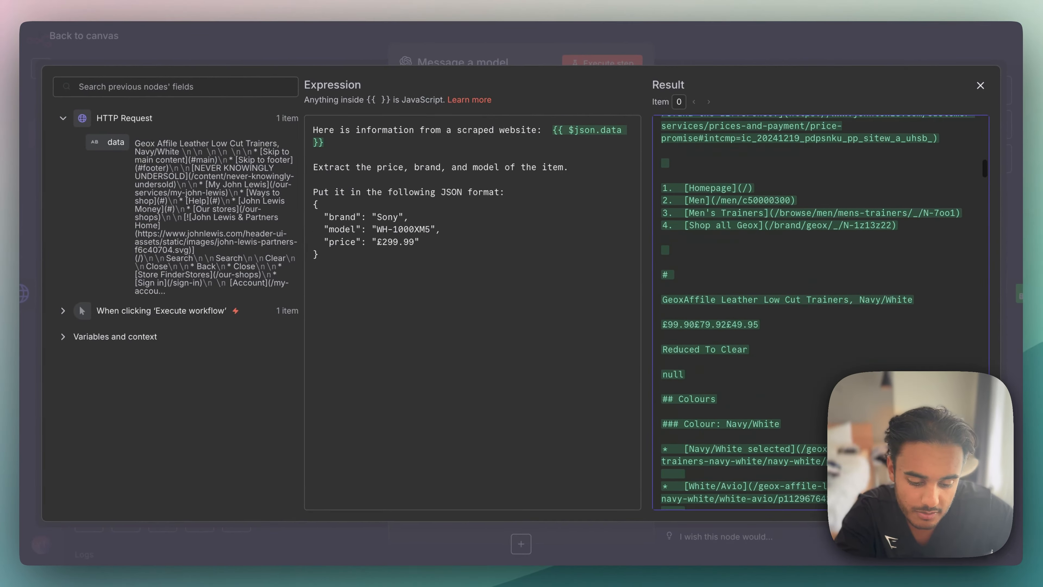
{"action": "scroll", "coordinate": [821, 312], "scroll_direction": "down", "scroll_amount": 15}
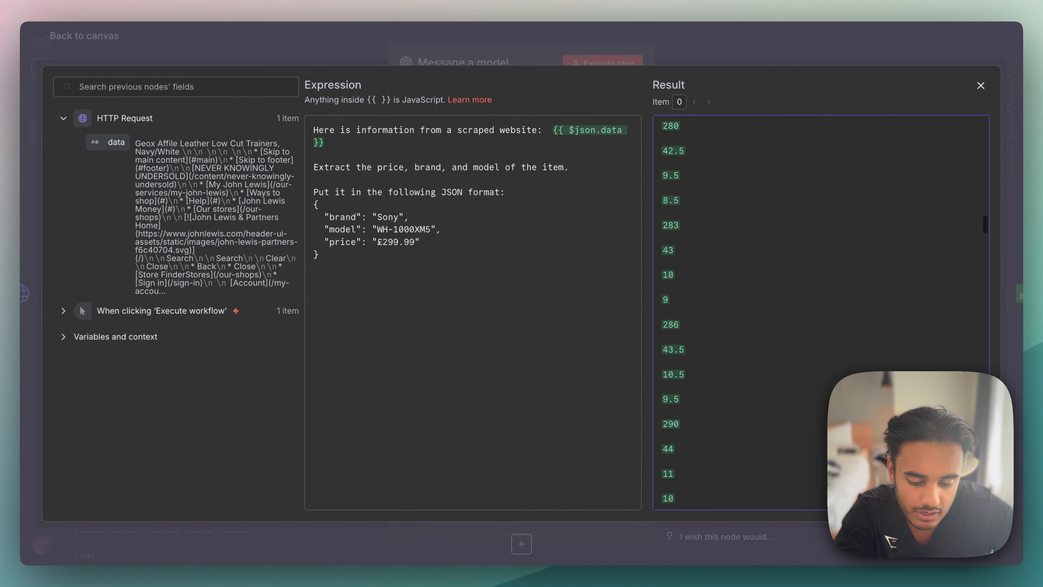
{"action": "scroll", "coordinate": [821, 312], "scroll_direction": "down", "scroll_amount": 15}
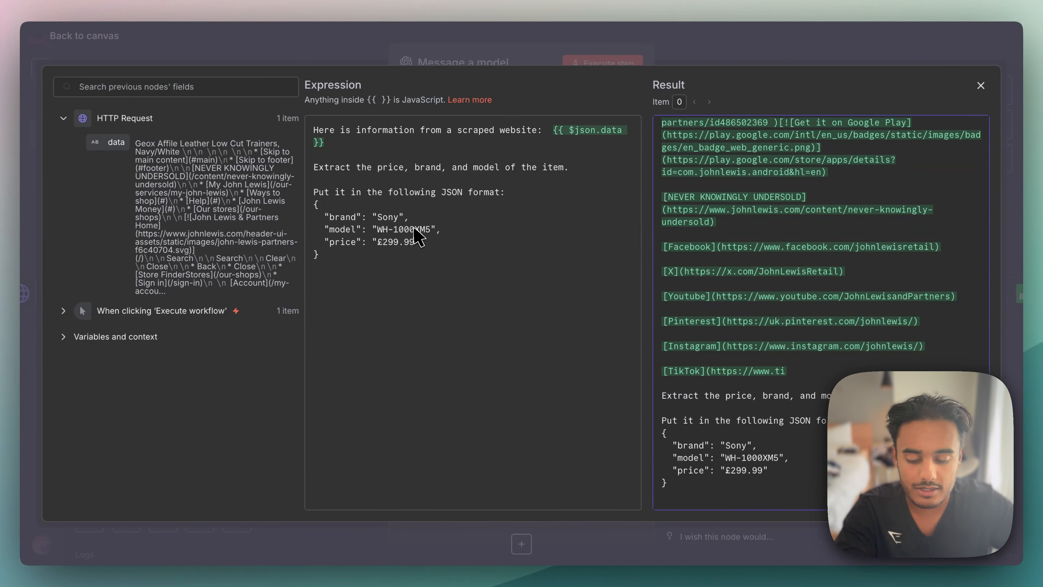
{"action": "scroll", "coordinate": [822, 301], "scroll_direction": "up", "scroll_amount": 20}
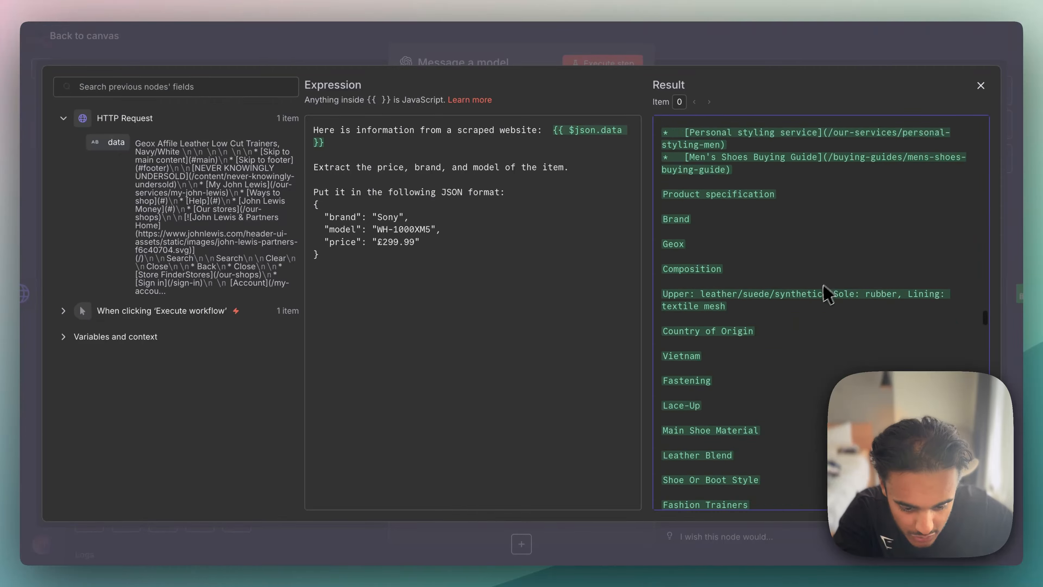
{"action": "scroll", "coordinate": [768, 308], "scroll_direction": "up", "scroll_amount": 10}
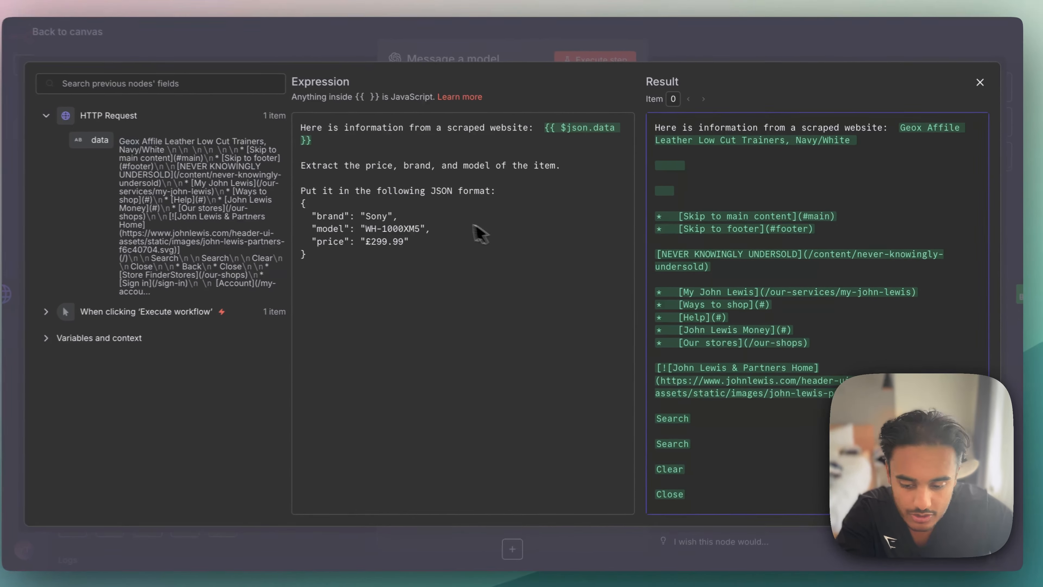
- Review the prompt's extraction instruction and the brand, model and price entries in its example JSON format
{"action": "left_click_drag", "start_coordinate": [300, 165], "coordinate": [398, 165]}
{"action": "left_click_drag", "start_coordinate": [419, 204], "coordinate": [624, 205]}
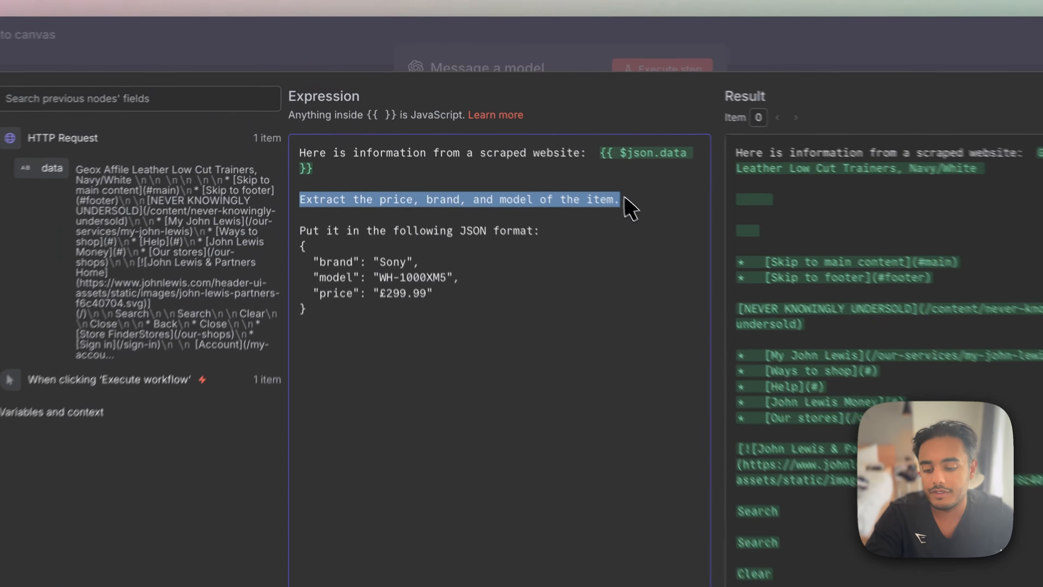
{"action": "left_click", "coordinate": [573, 174]}
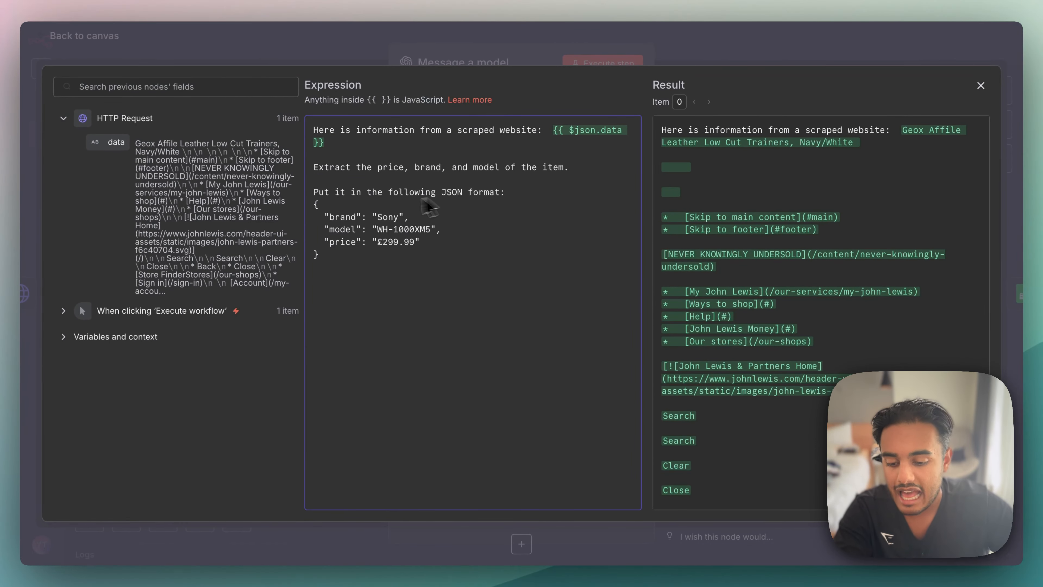
{"action": "left_click_drag", "start_coordinate": [314, 191], "coordinate": [537, 203]}
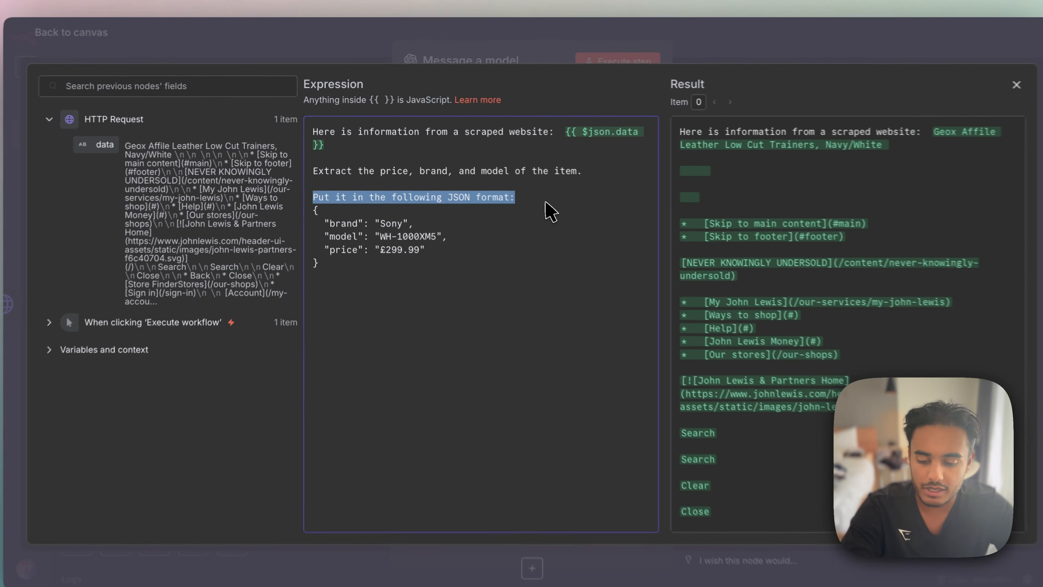
{"action": "left_click", "coordinate": [346, 214]}
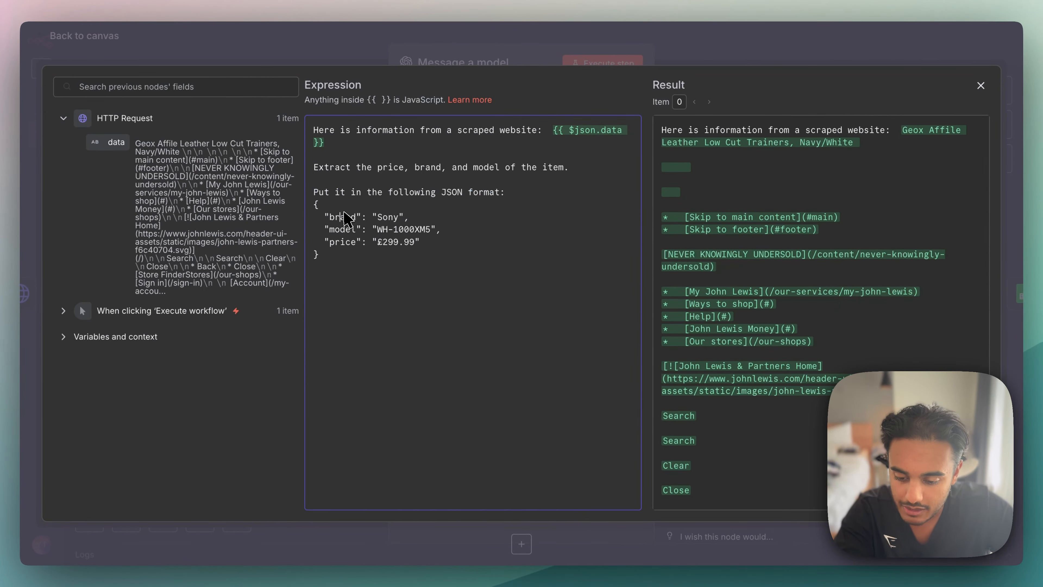
{"action": "double_click", "coordinate": [346, 214]}
{"action": "left_click", "coordinate": [392, 213]}
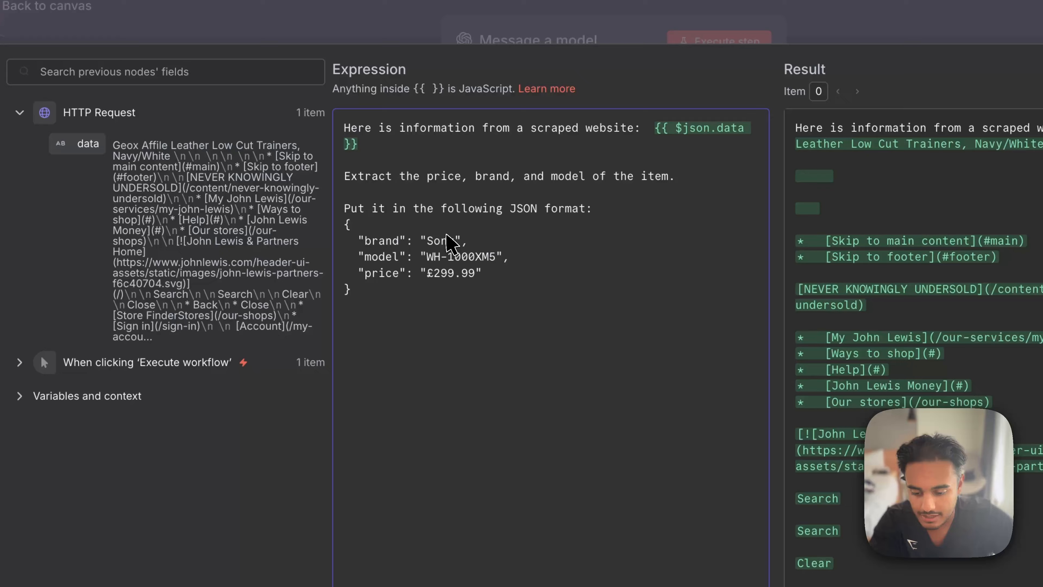
{"action": "double_click", "coordinate": [446, 238]}
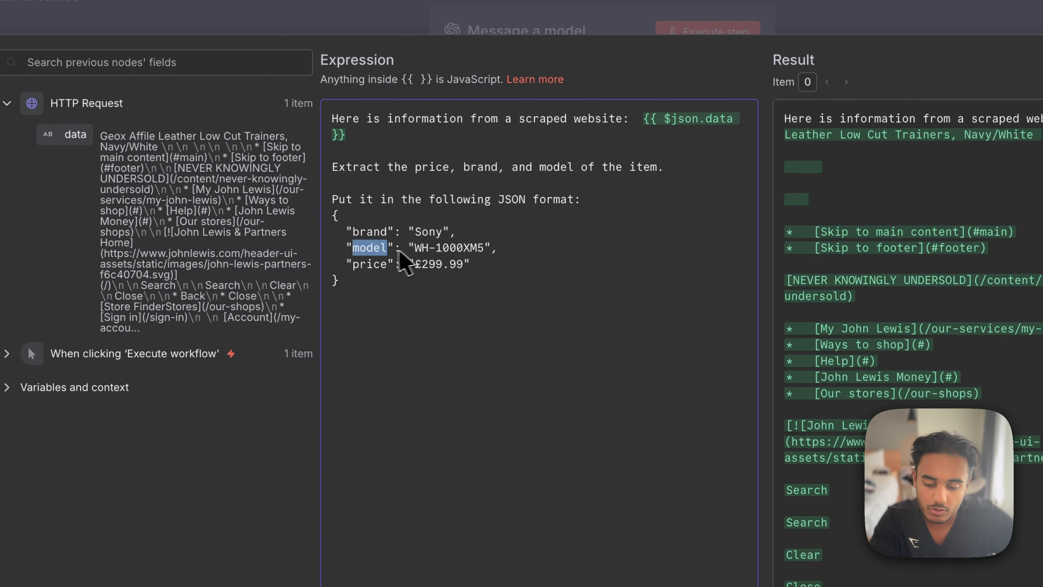
{"action": "left_click_drag", "start_coordinate": [415, 247], "coordinate": [485, 248]}
{"action": "double_click", "coordinate": [377, 271]}
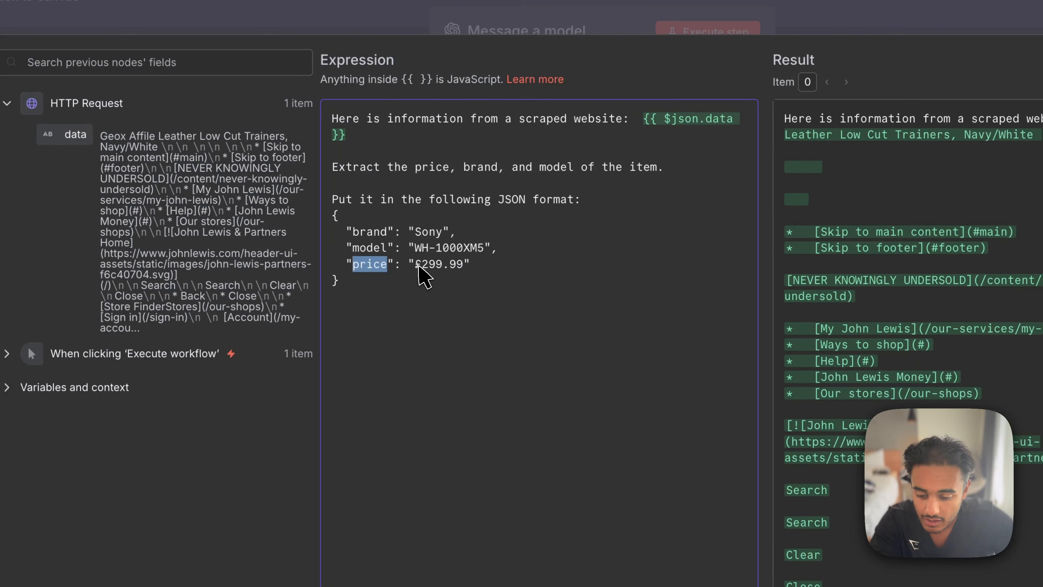
{"action": "left_click_drag", "start_coordinate": [418, 266], "coordinate": [468, 265]}
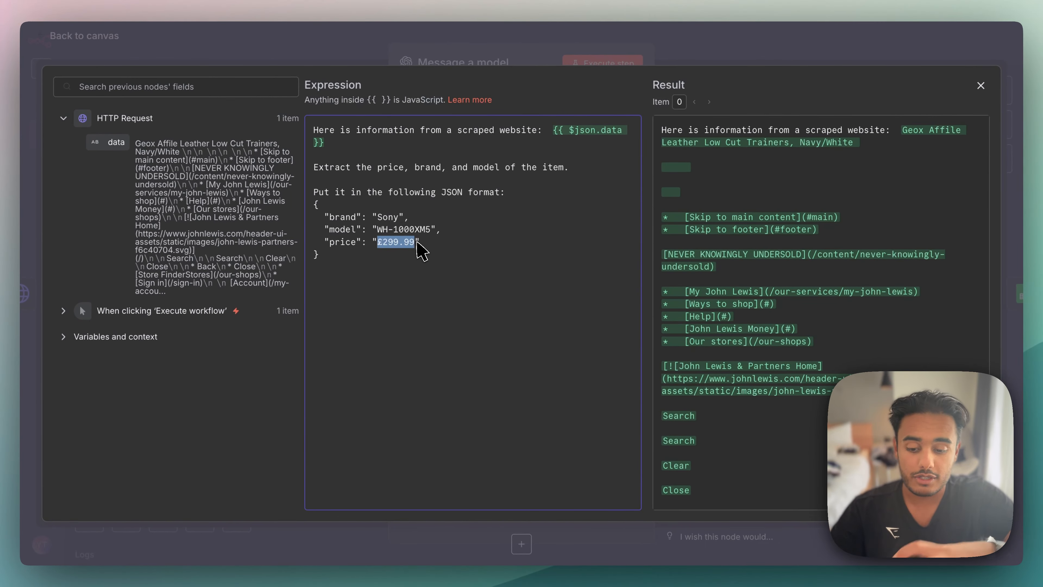
- Add the line "do not say anything else in your response" below the JSON example, and close the expression editor
{"action": "left_click", "coordinate": [337, 288]}
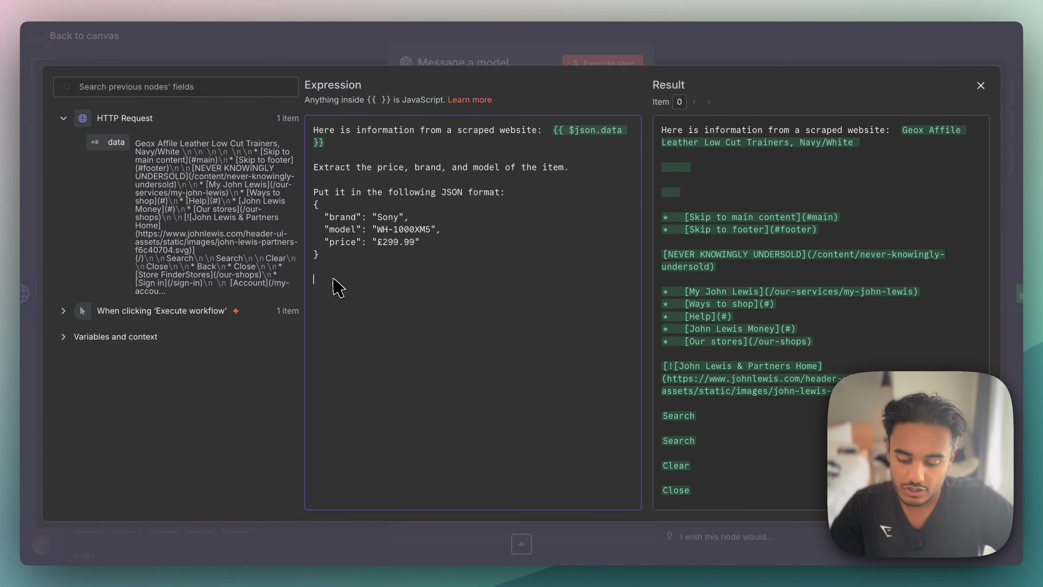
{"action": "type", "text": "do not say ant"}
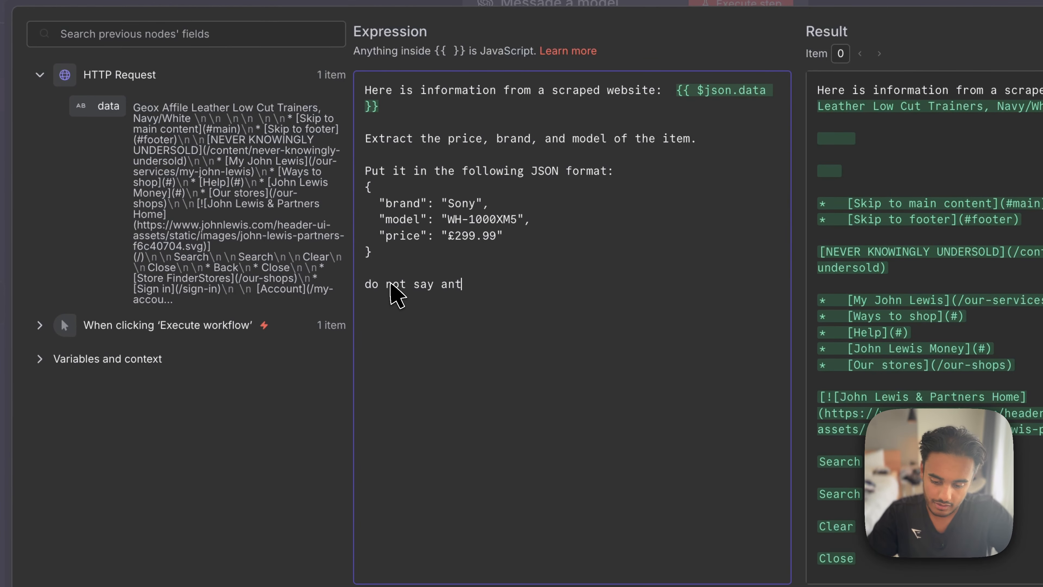
{"action": "key", "text": "BackSpace"}
{"action": "type", "text": "ything else"}
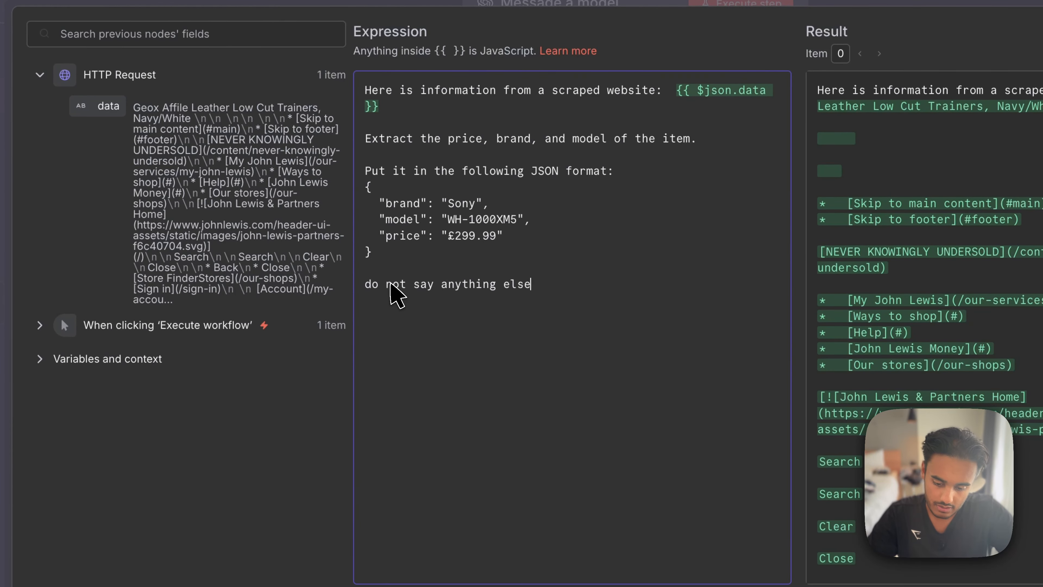
{"action": "type", "text": " in your respo"}
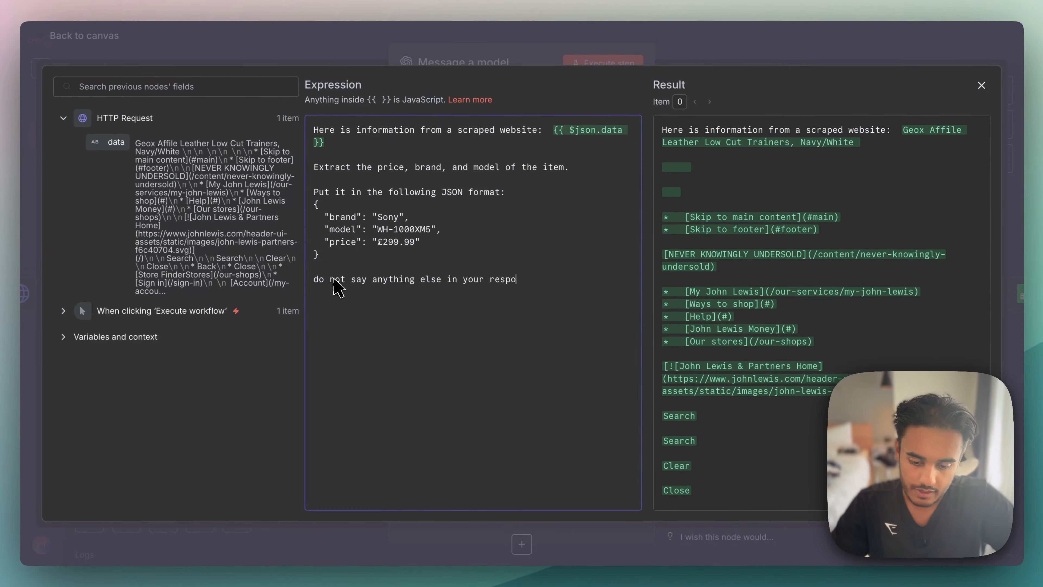
{"action": "type", "text": "nse"}
{"action": "left_click_drag", "start_coordinate": [426, 243], "coordinate": [308, 219]}
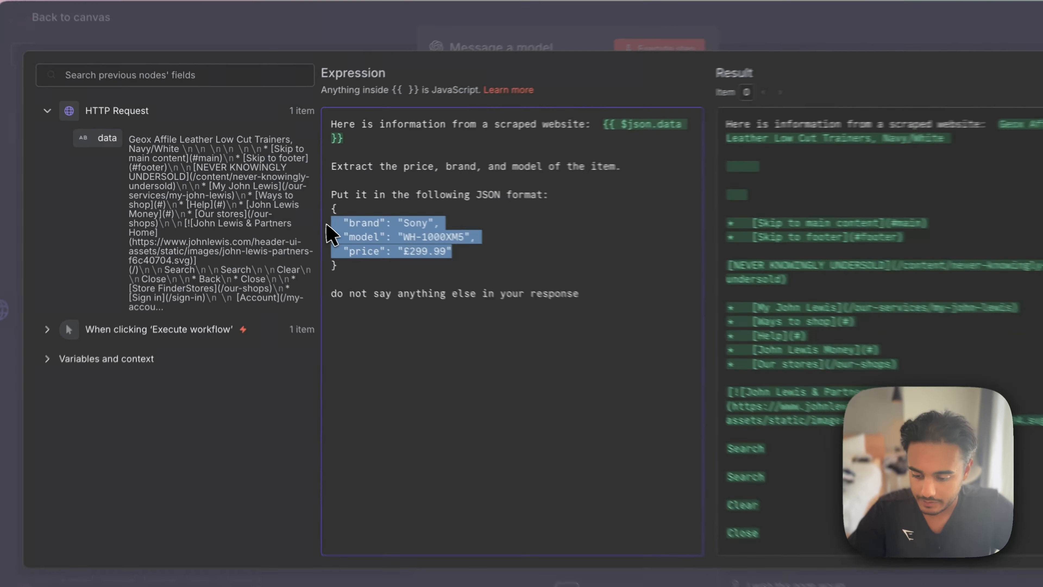
{"action": "key", "text": "Escape"}
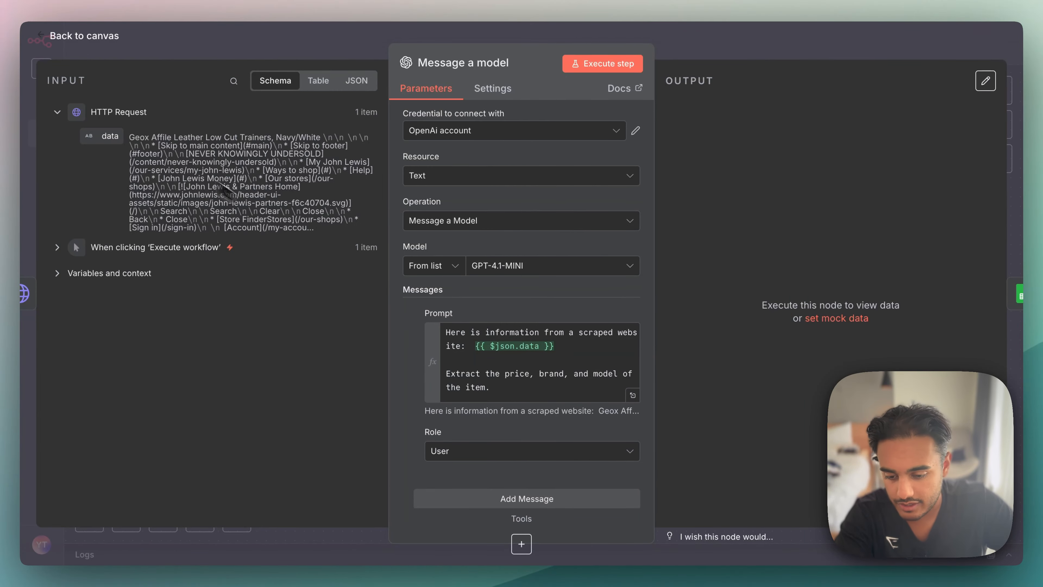
- Execute the Message a model node and view its extracted product output in Schema and JSON form
{"action": "left_click", "coordinate": [589, 62]}
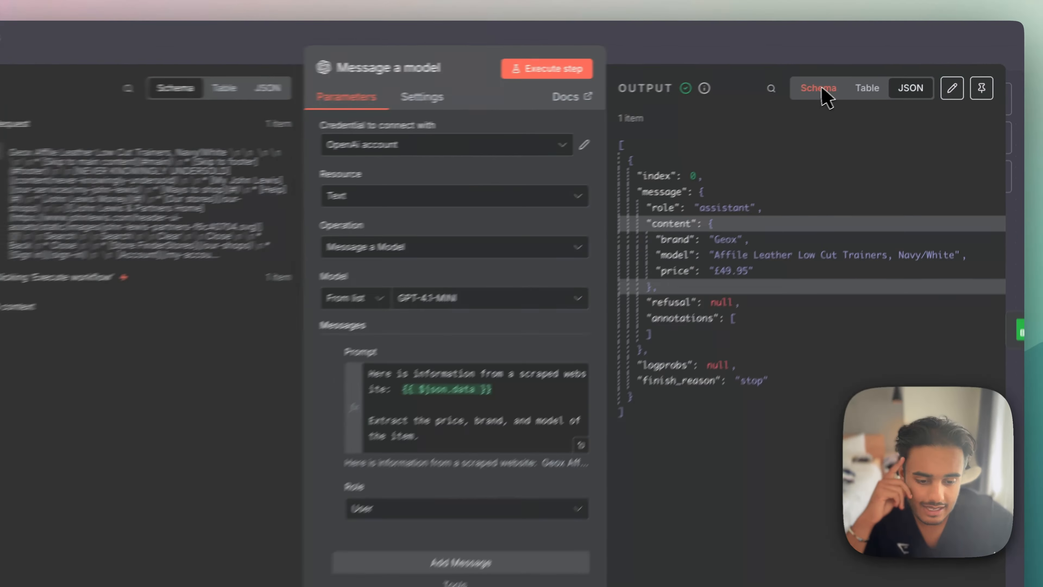
{"action": "left_click", "coordinate": [797, 98]}
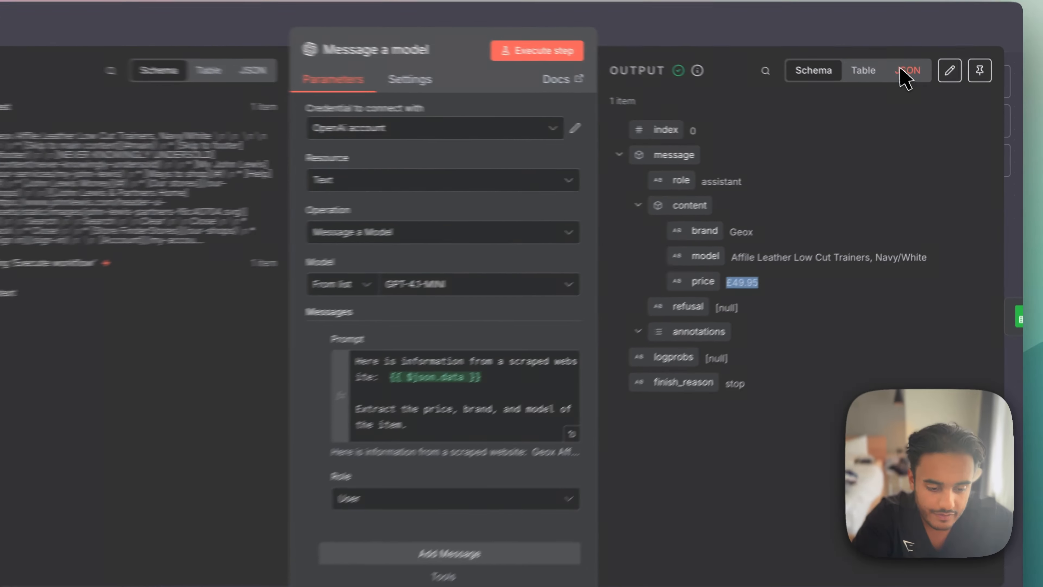
{"action": "left_click", "coordinate": [901, 70]}
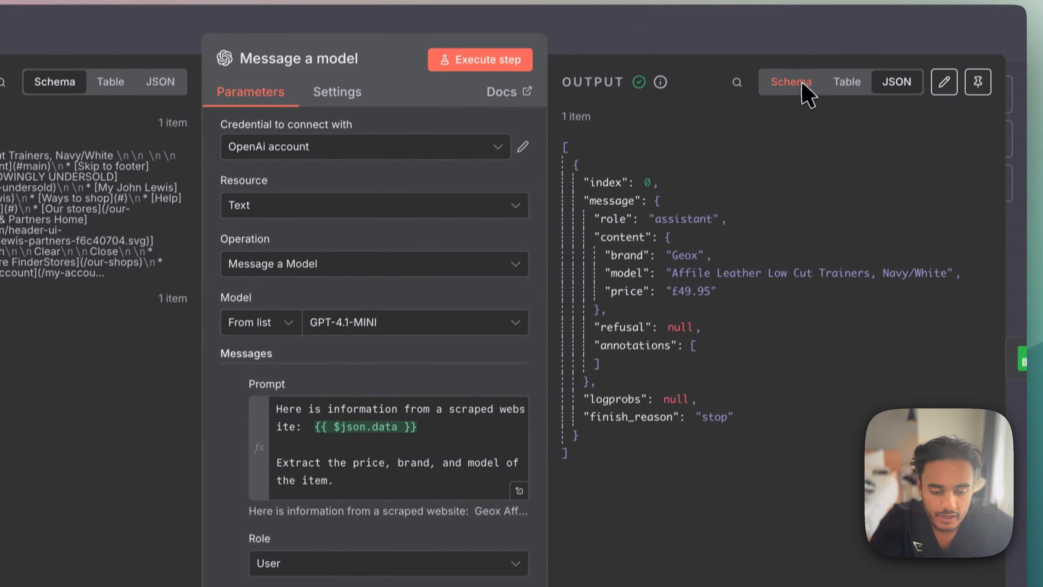
- Show the model output in Schema form and check the prompt's instruction "Put it in the following JSON format:"
{"action": "left_click", "coordinate": [799, 45]}
{"action": "left_click", "coordinate": [528, 454]}
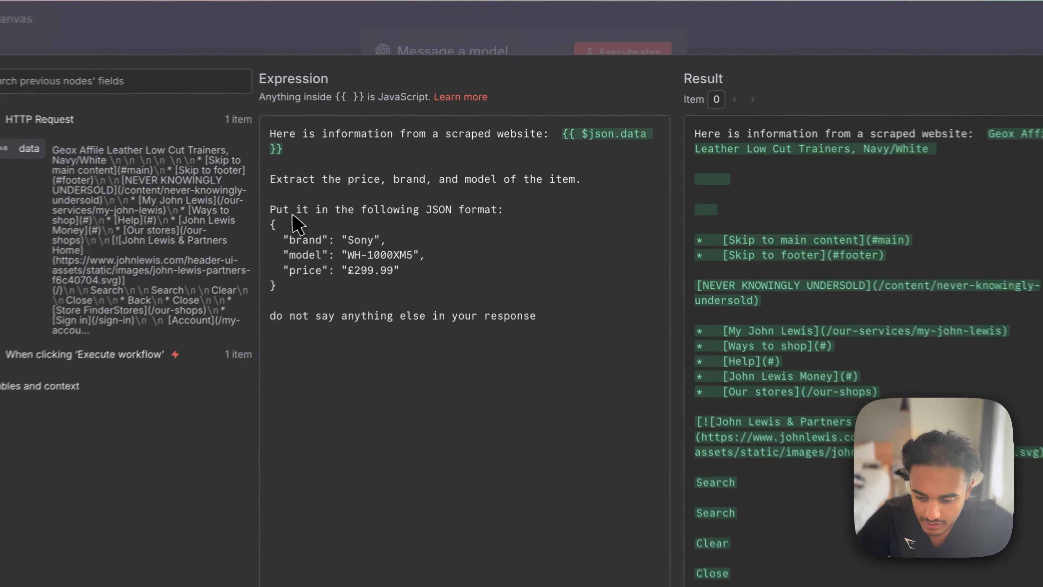
{"action": "left_click_drag", "start_coordinate": [319, 195], "coordinate": [506, 199]}
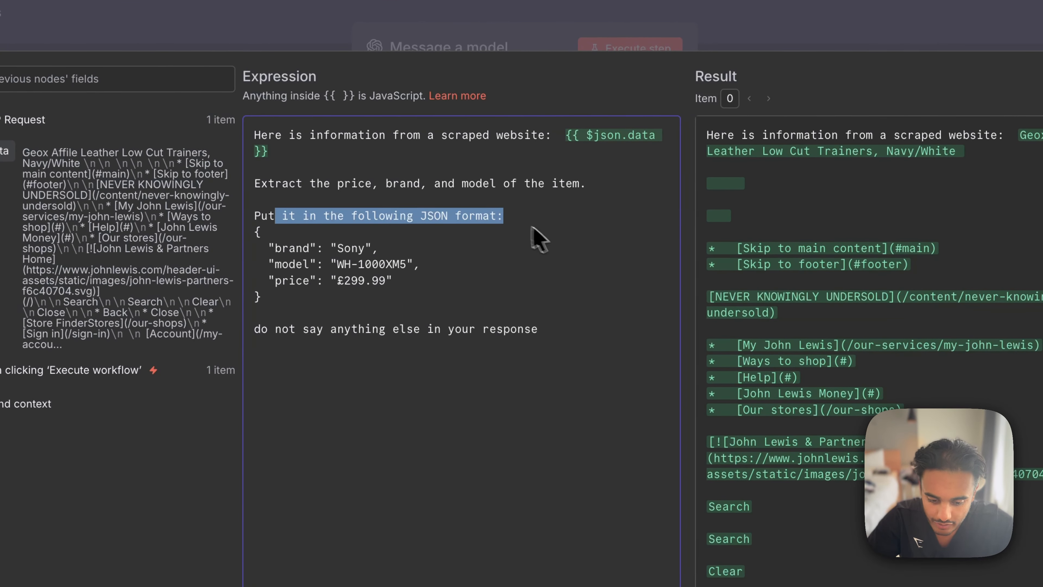
{"action": "left_click", "coordinate": [1012, 93]}
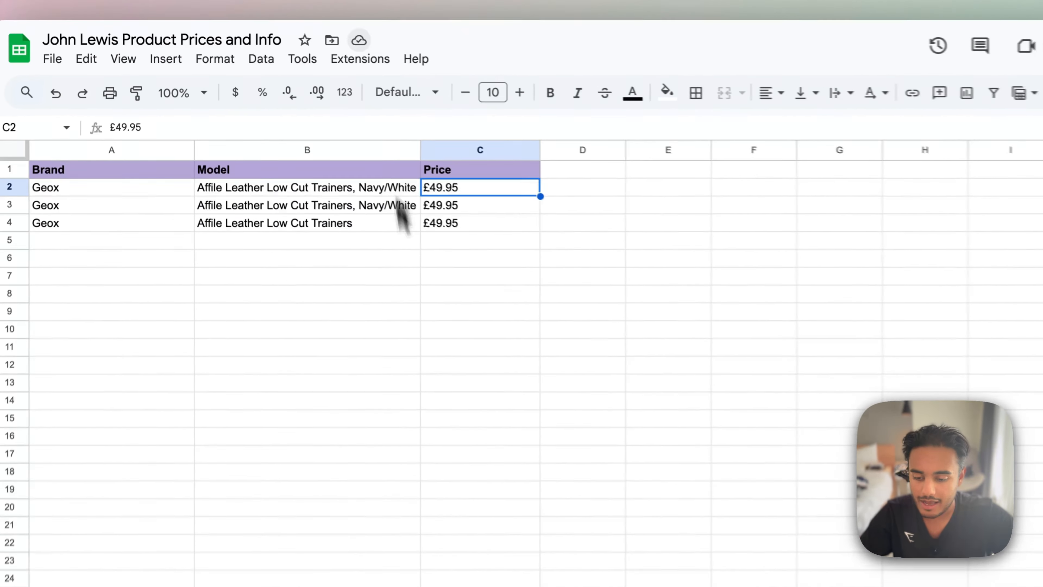
- Switch to the John Lewis Product Prices and Info spreadsheet and examine its Brand, Model and Price columns
{"action": "left_click", "coordinate": [435, 304]}
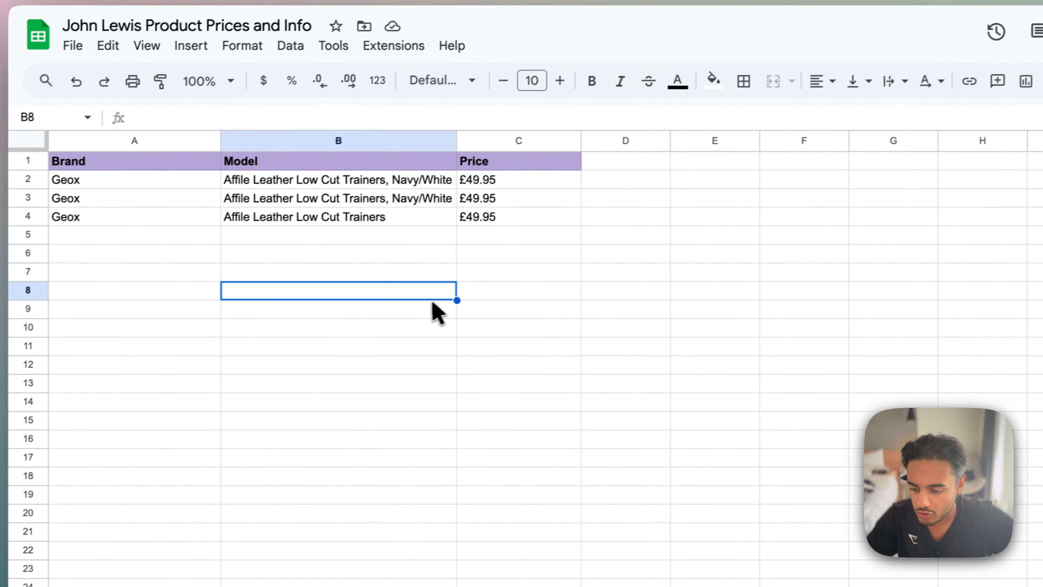
{"action": "left_click", "coordinate": [202, 176]}
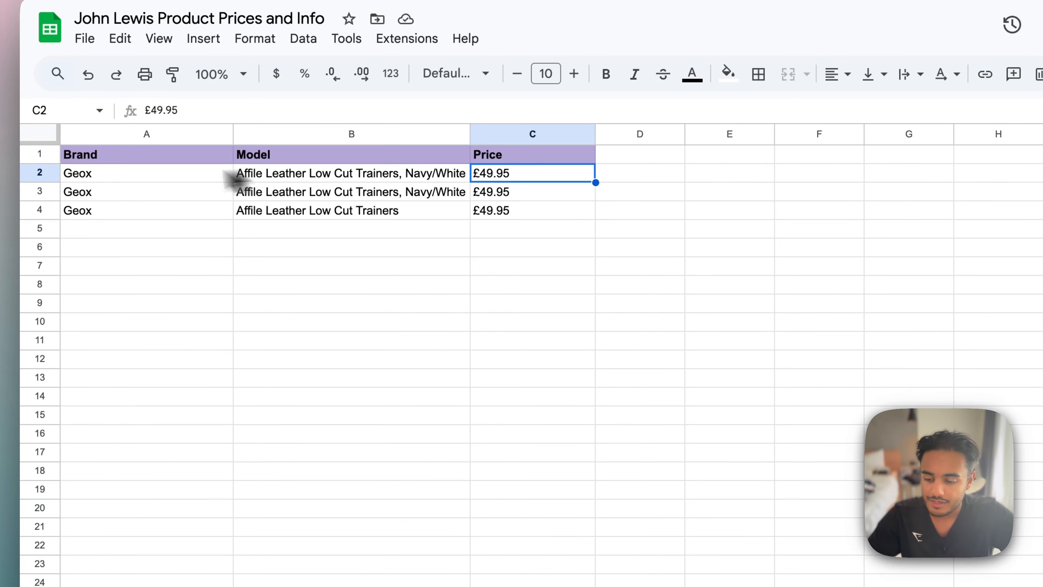
{"action": "left_click", "coordinate": [134, 174]}
{"action": "left_click", "coordinate": [144, 134]}
{"action": "left_click", "coordinate": [213, 246]}
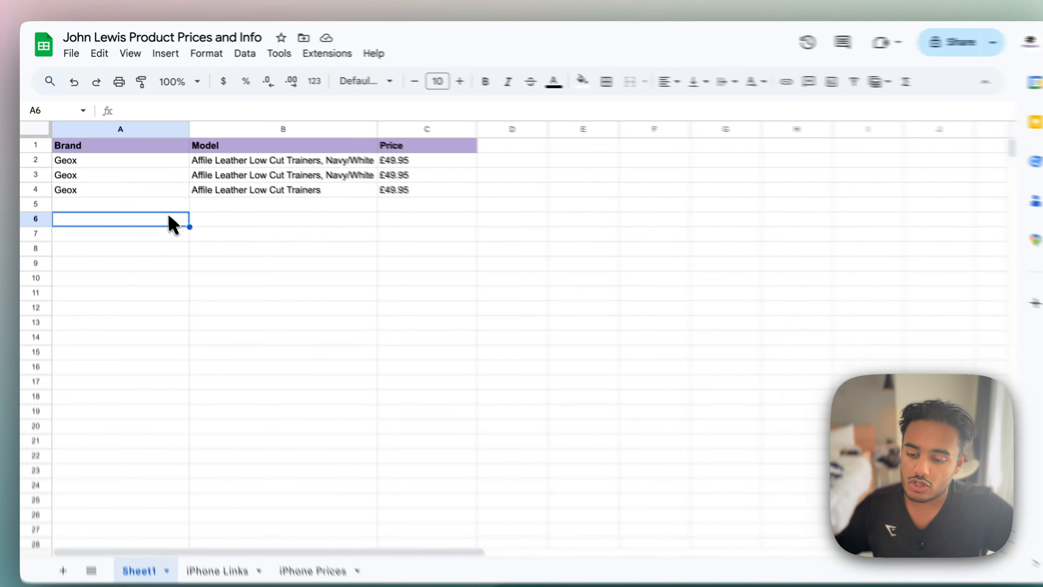
{"action": "left_click", "coordinate": [131, 129]}
{"action": "left_click", "coordinate": [287, 129]}
{"action": "left_click", "coordinate": [428, 129]}
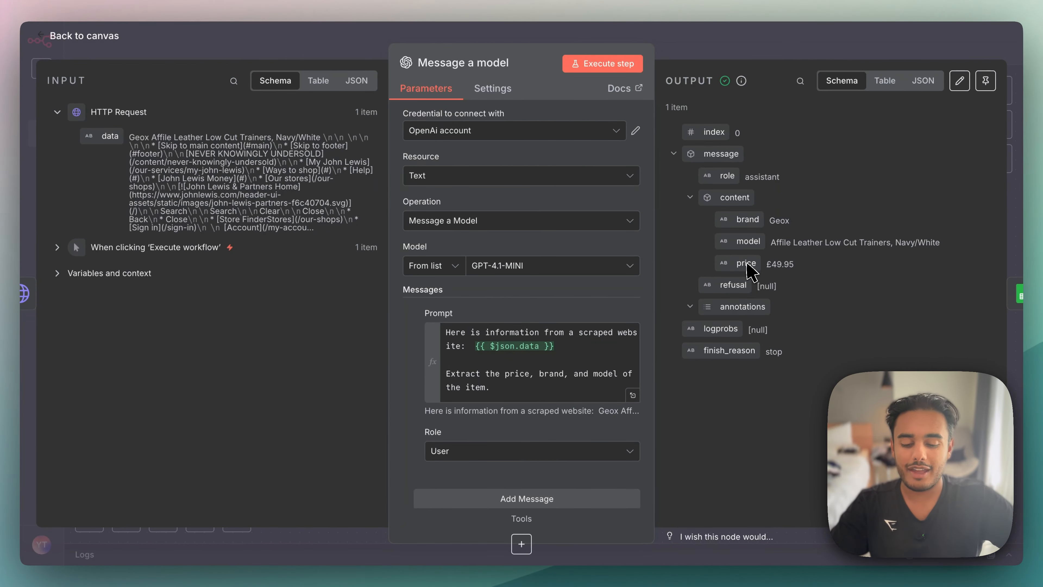
- Review the JSON format section of the Message a model prompt against the output fields, and return to the workflow canvas
{"action": "left_click", "coordinate": [632, 395]}
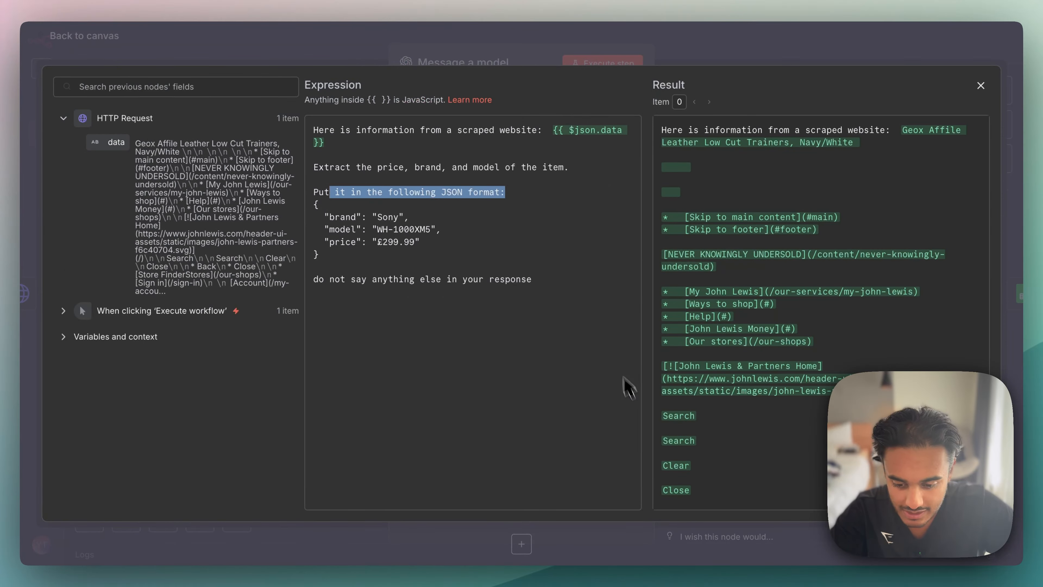
{"action": "left_click", "coordinate": [436, 229]}
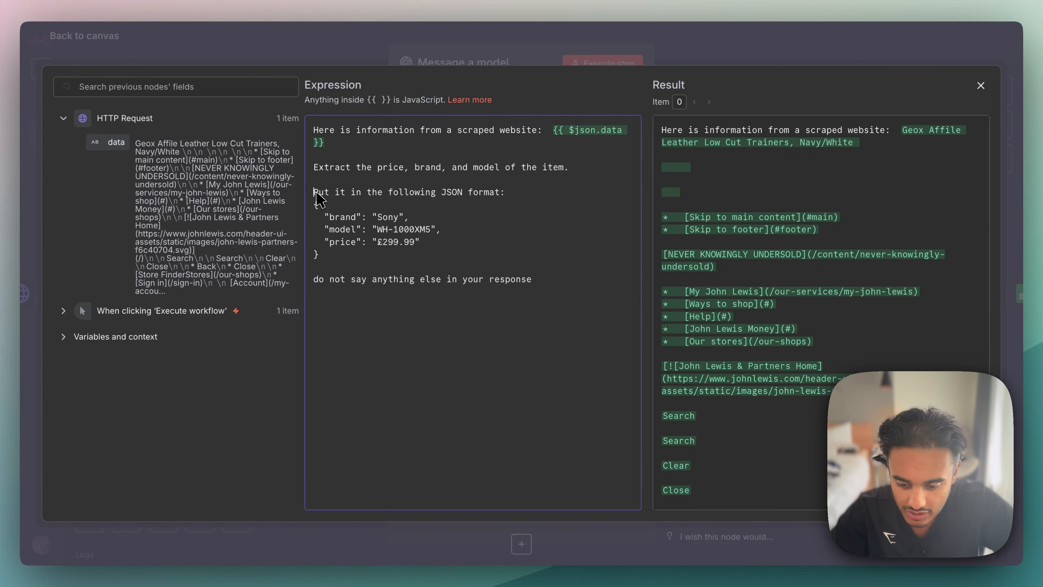
{"action": "left_click_drag", "start_coordinate": [317, 194], "coordinate": [486, 246]}
{"action": "left_click", "coordinate": [492, 251]}
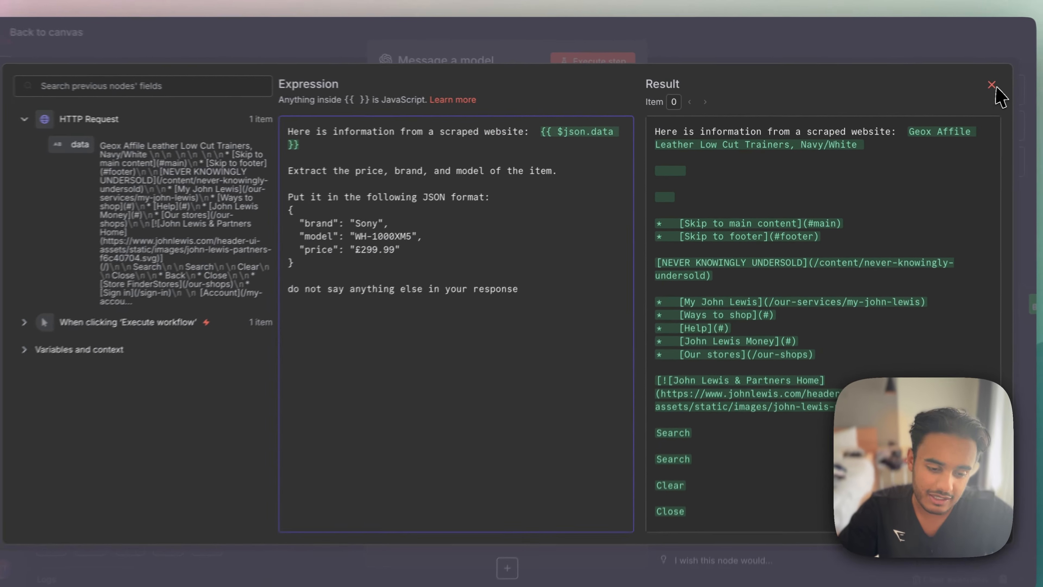
{"action": "left_click", "coordinate": [997, 88]}
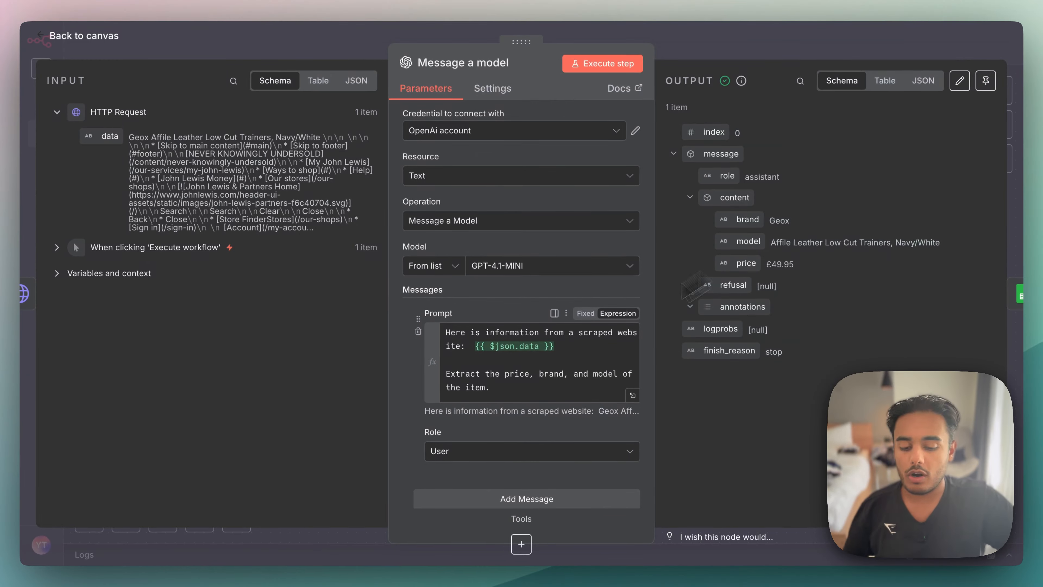
{"action": "left_click", "coordinate": [633, 396]}
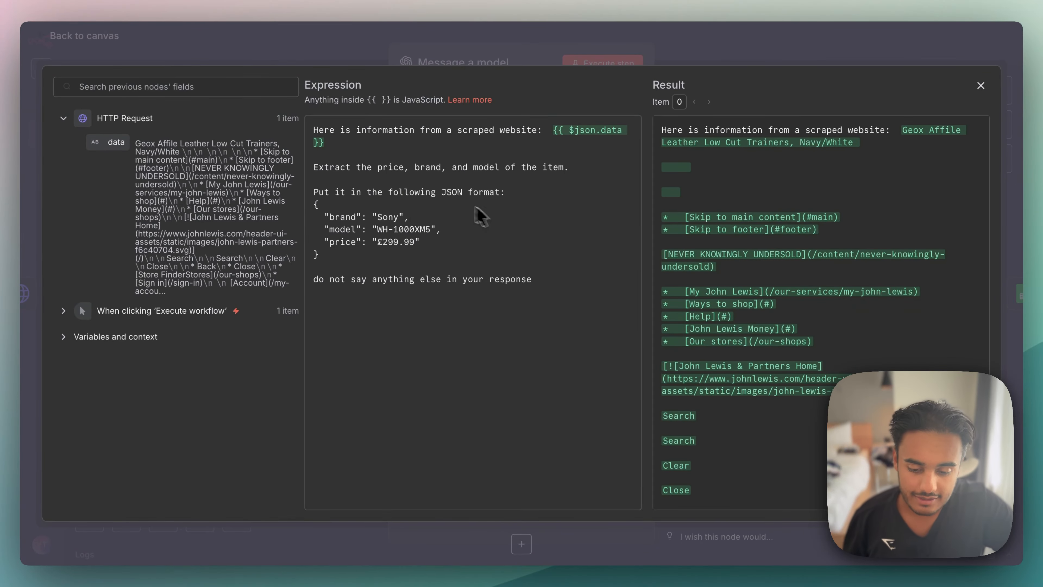
{"action": "key", "text": "Escape"}
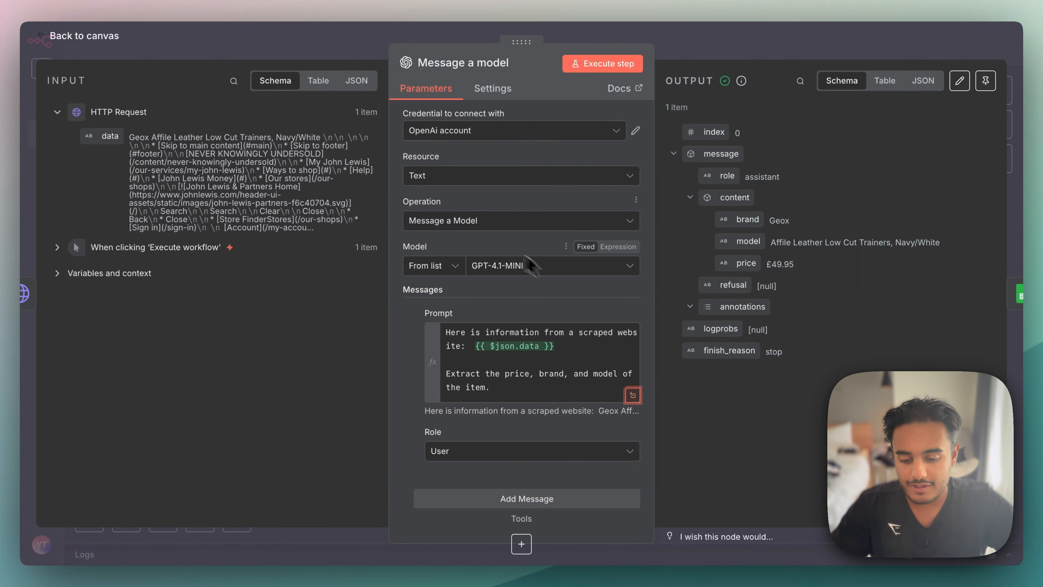
{"action": "key", "text": "Escape"}
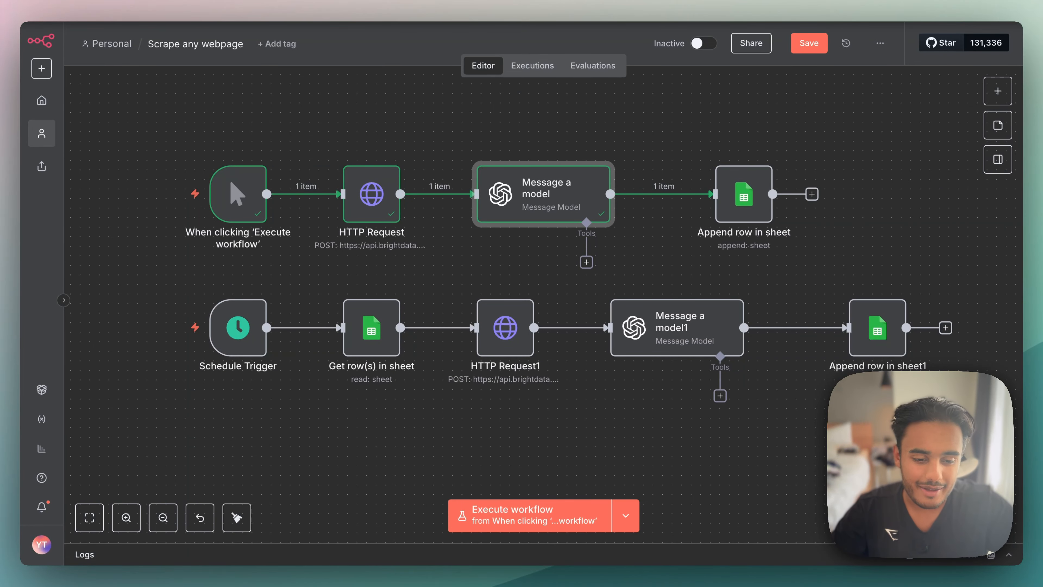
- Open ChatGPT and write "I want you to create a json format for me to give to an LLM to extract the following from a scraped website."
{"action": "key", "text": "super+t"}
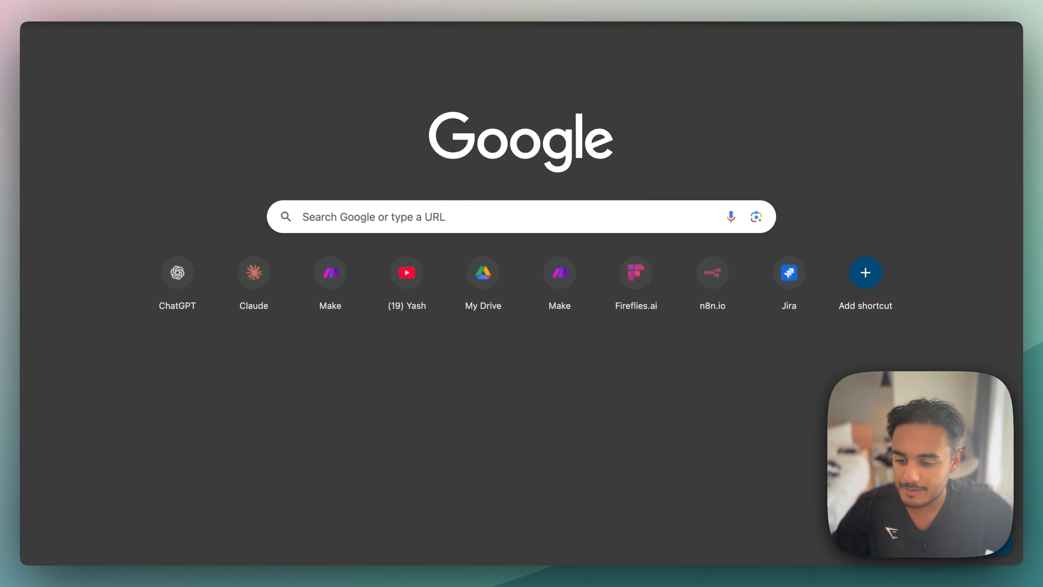
{"action": "left_click", "coordinate": [226, 10]}
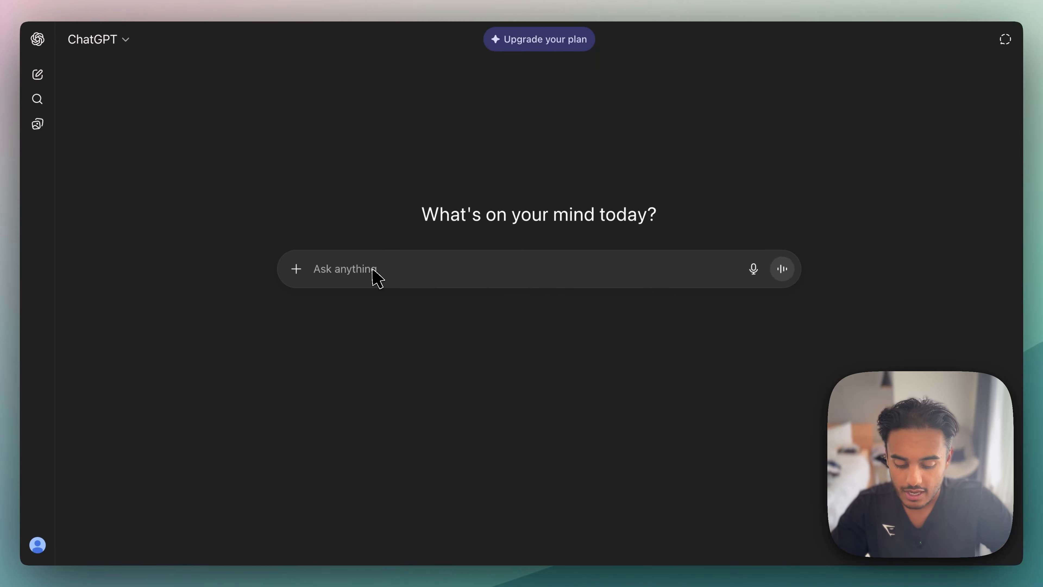
{"action": "type", "text": "I want you to create a json format for me to"}
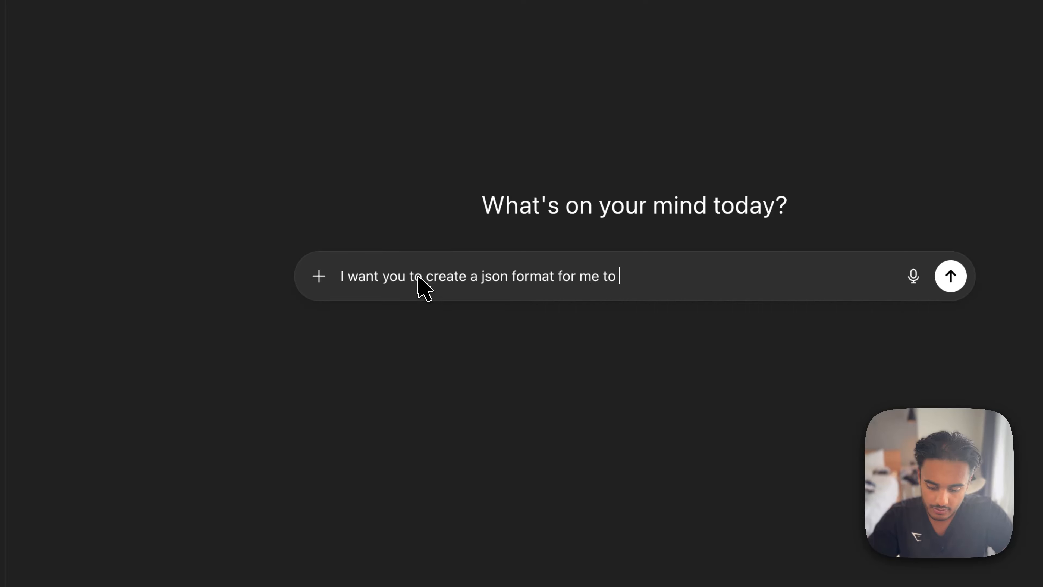
{"action": "type", "text": " give to an LLM to extract the foll"}
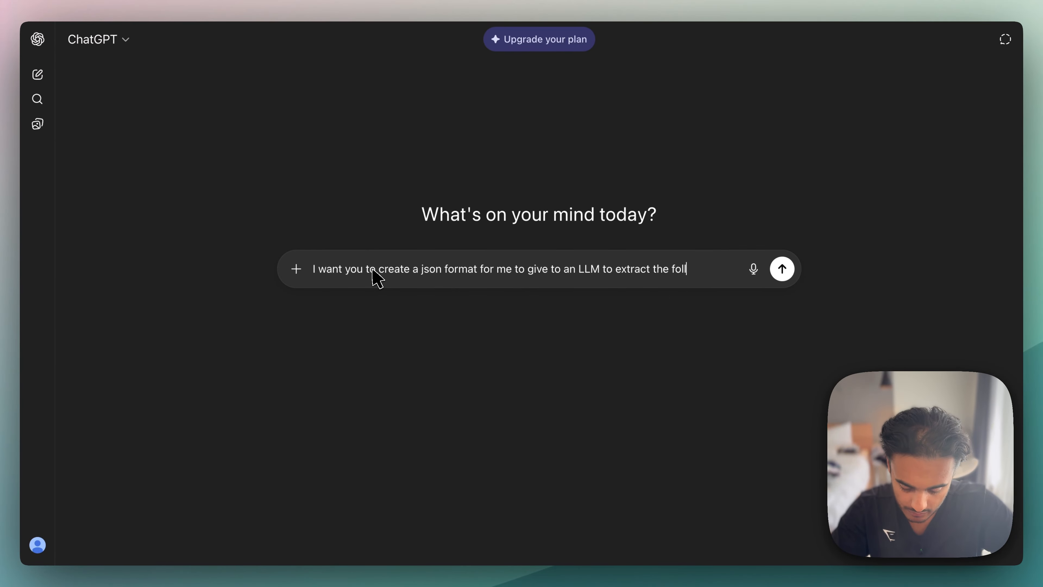
{"action": "type", "text": "owing from a scrape"}
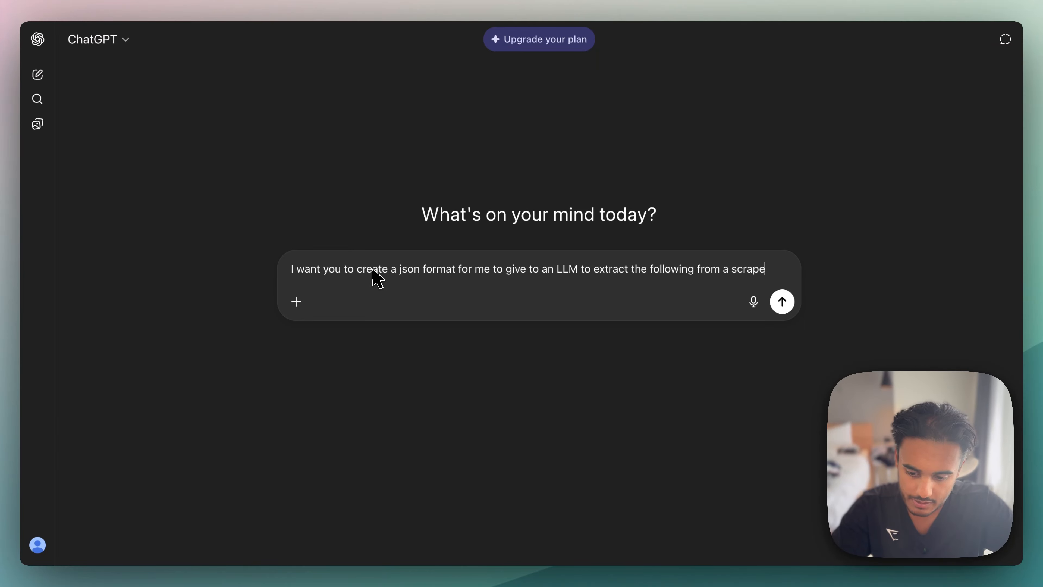
{"action": "type", "text": "d website"}
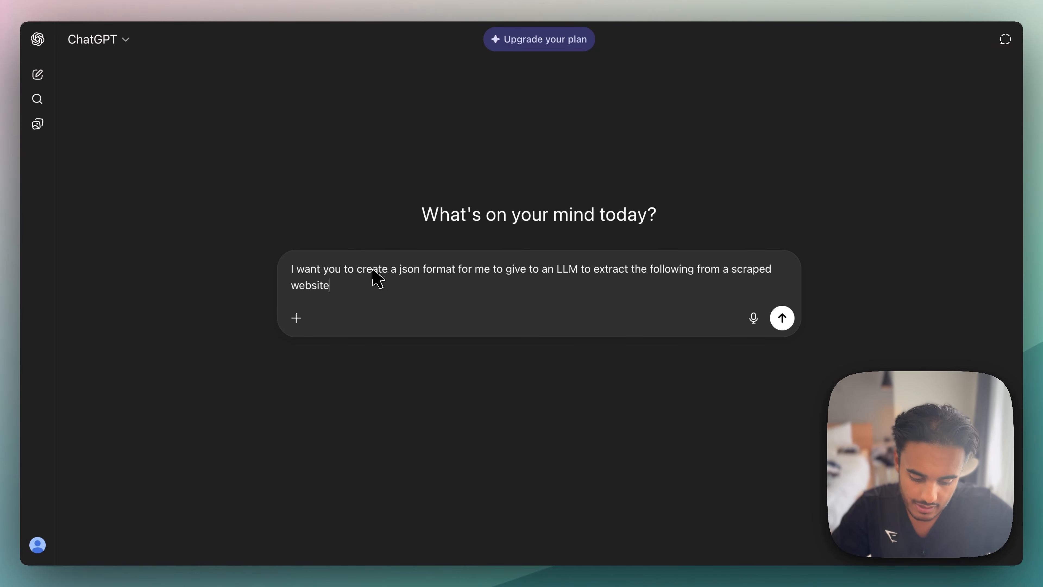
{"action": "type", "text": "."}
{"action": "key", "text": "shift+Return"}
- List Brand, Product description and Price on separate lines below the request and send it to ChatGPT
{"action": "key", "text": "shift+Return"}
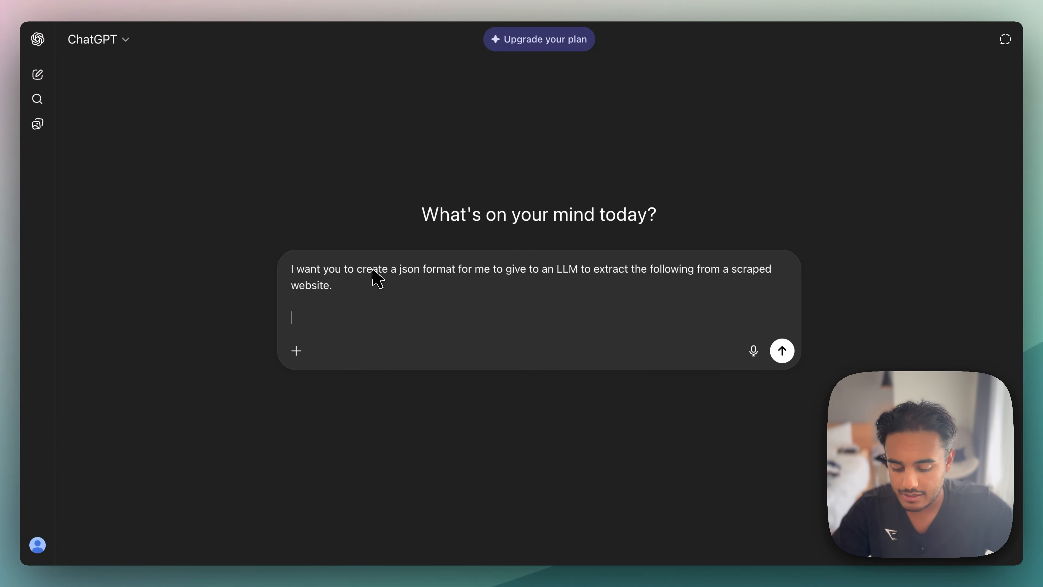
{"action": "type", "text": "Brand"}
{"action": "key", "text": "shift+Return"}
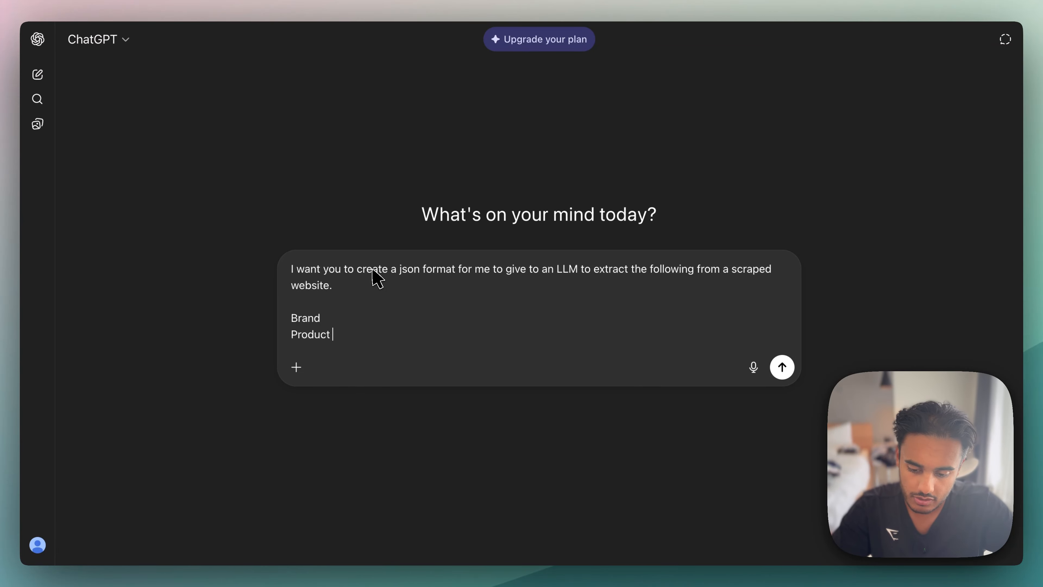
{"action": "type", "text": "Product description"}
{"action": "key", "text": "shift+Return"}
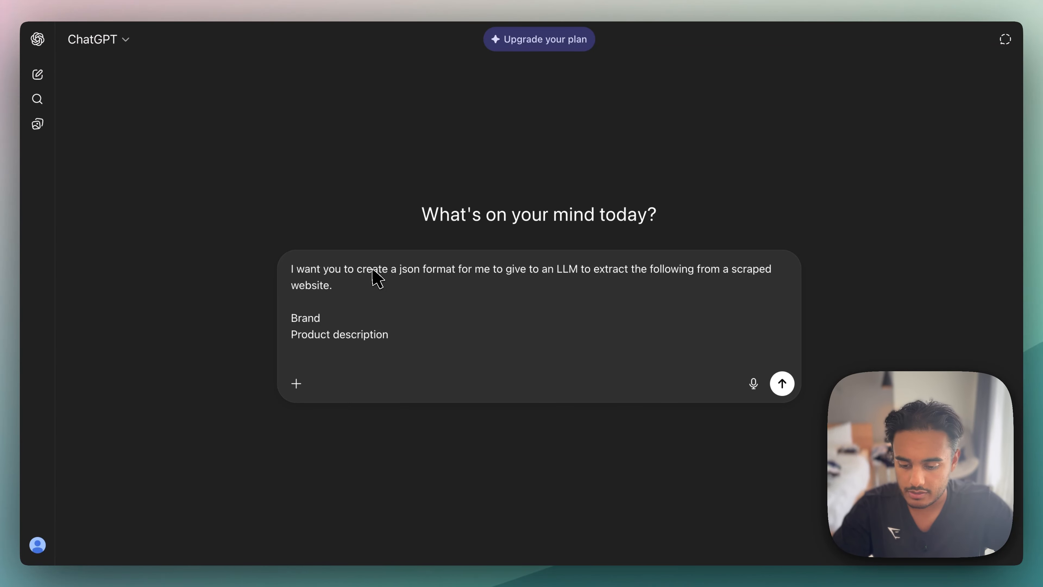
{"action": "type", "text": "Price"}
{"action": "key", "text": "Return"}
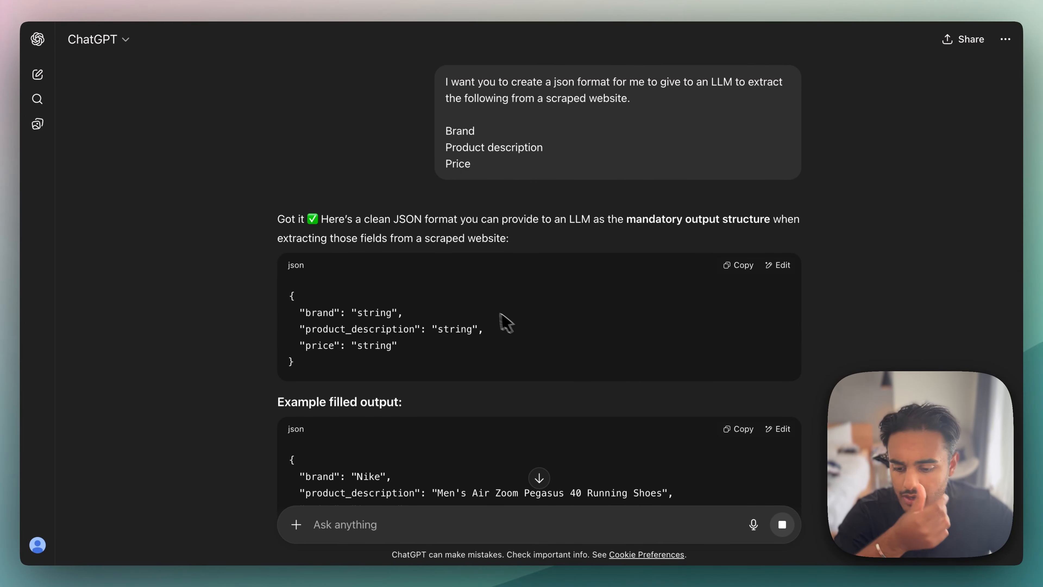
- Review the generated JSON structure and copy the example filled output for the Nike shoes
{"action": "scroll", "coordinate": [488, 311], "scroll_direction": "down", "scroll_amount": 2}
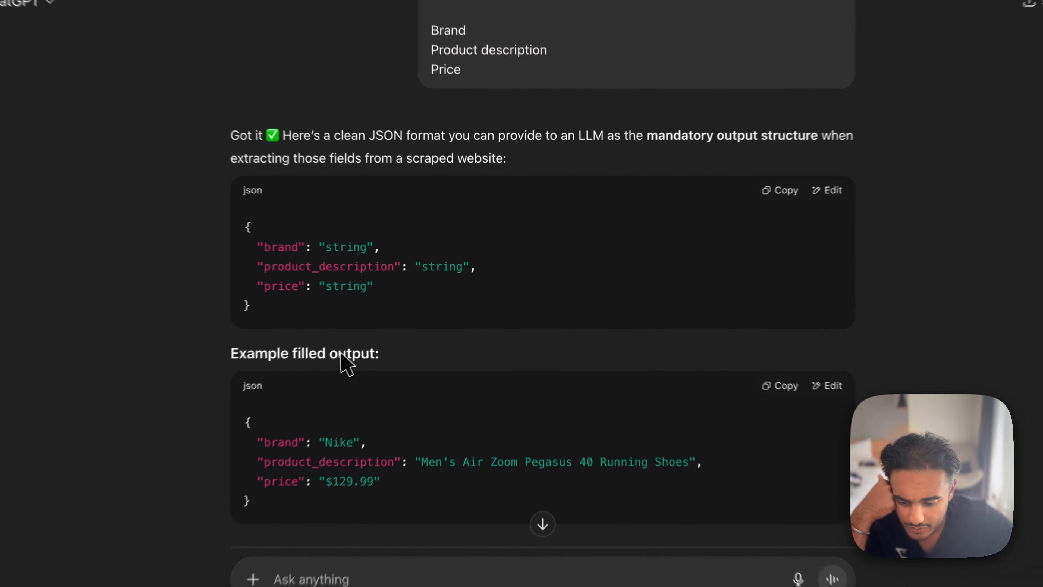
{"action": "scroll", "coordinate": [374, 349], "scroll_direction": "down", "scroll_amount": 2}
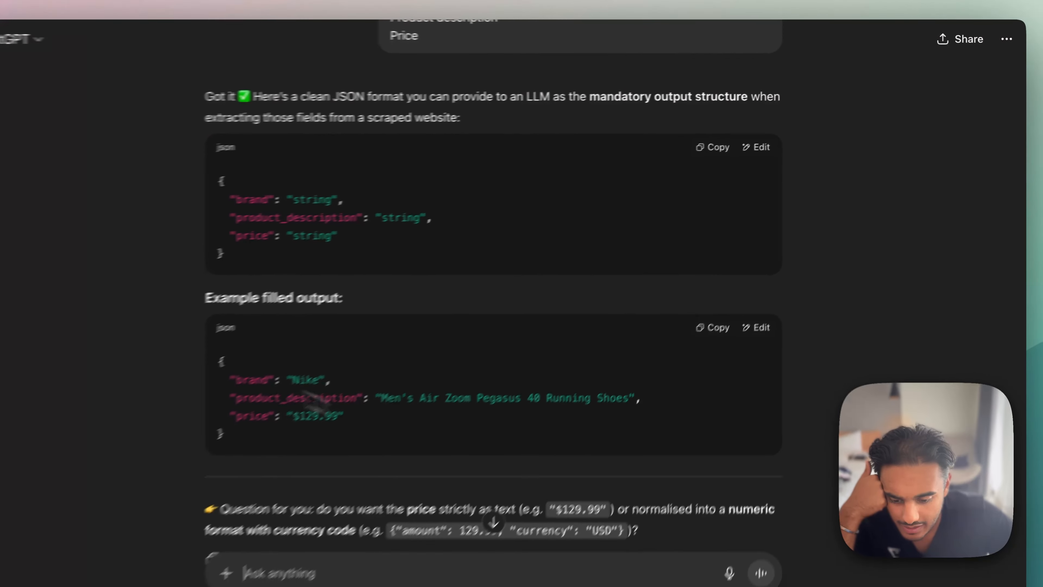
{"action": "left_click_drag", "start_coordinate": [232, 376], "coordinate": [477, 447]}
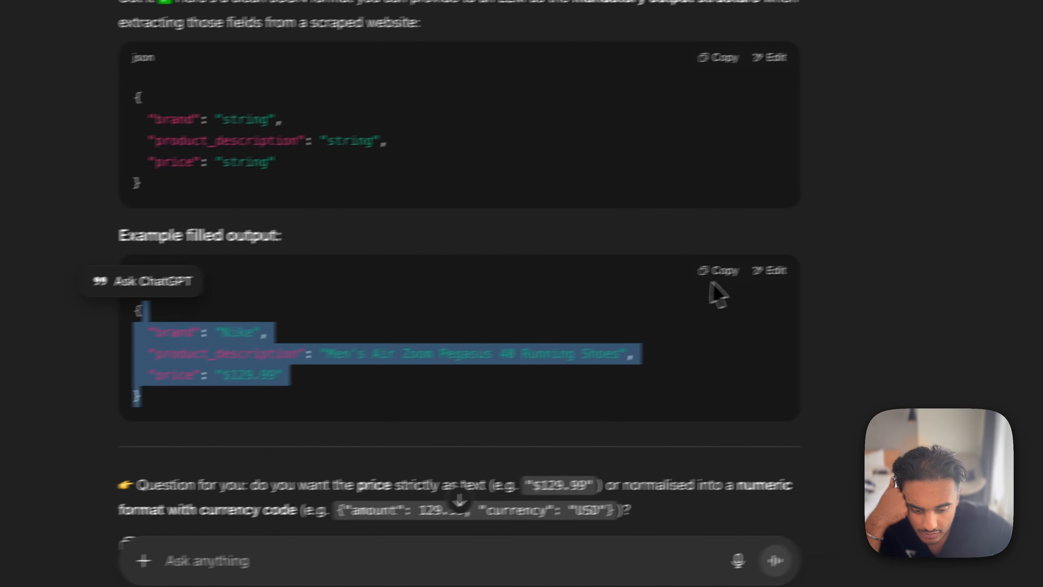
{"action": "left_click", "coordinate": [823, 255]}
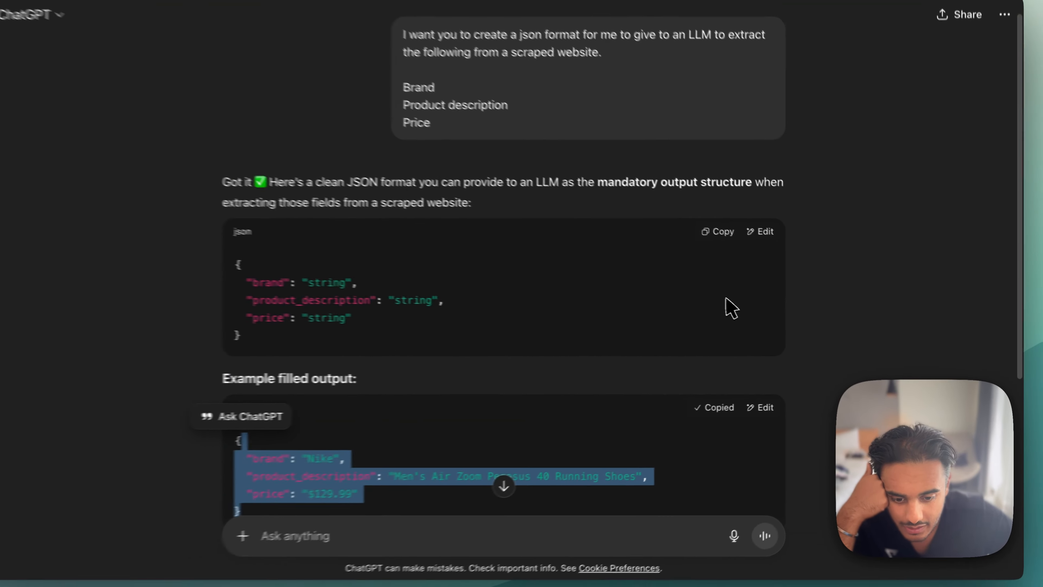
- Select the example filled JSON in ChatGPT's reply, and switch back to n8n to open the Message a model prompt's expression editor
{"action": "scroll", "coordinate": [748, 313], "scroll_direction": "down", "scroll_amount": 5}
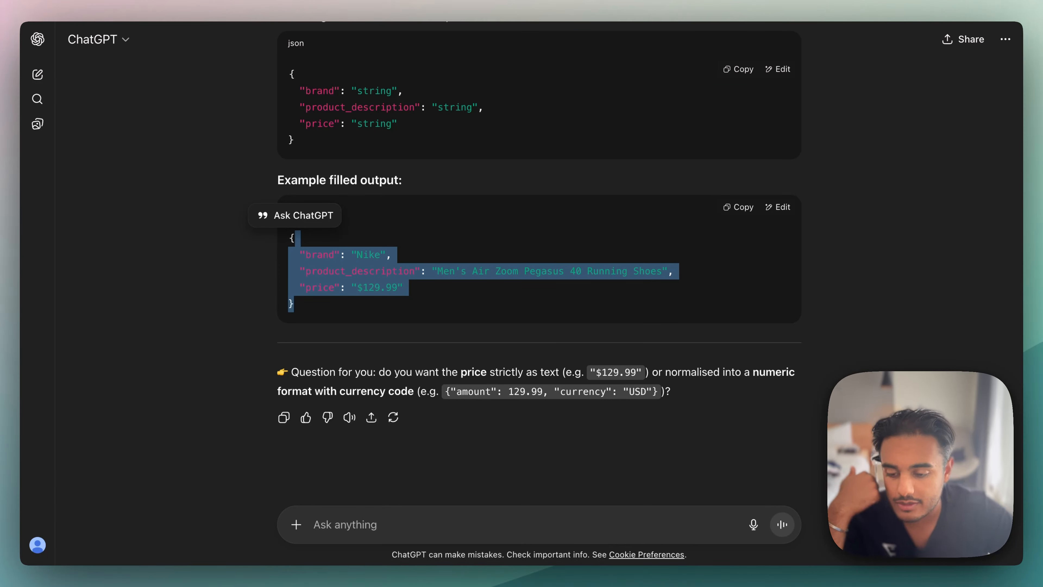
{"action": "left_click", "coordinate": [457, 253]}
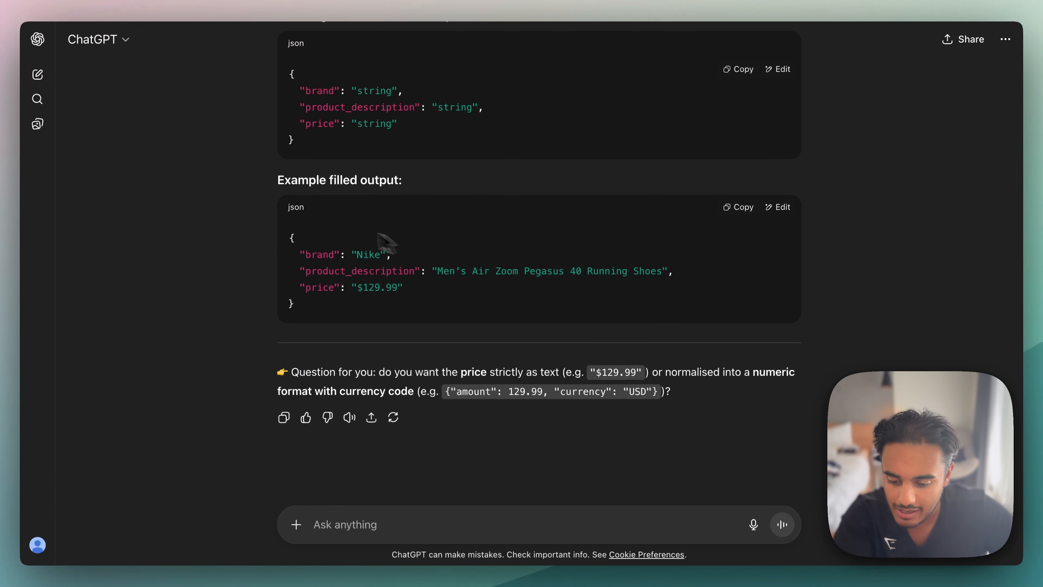
{"action": "left_click_drag", "start_coordinate": [291, 239], "coordinate": [400, 305]}
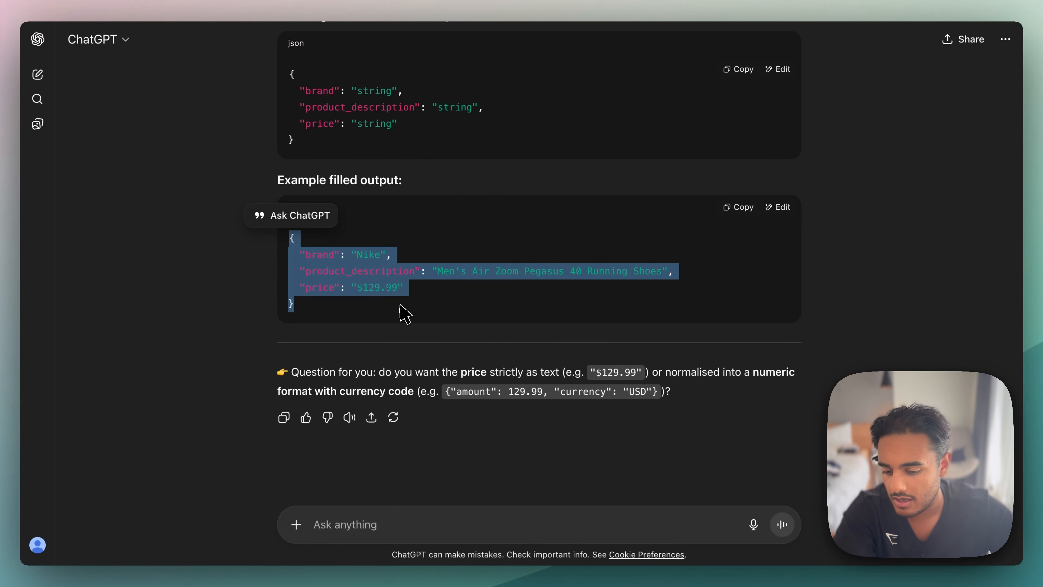
{"action": "left_click", "coordinate": [269, 2]}
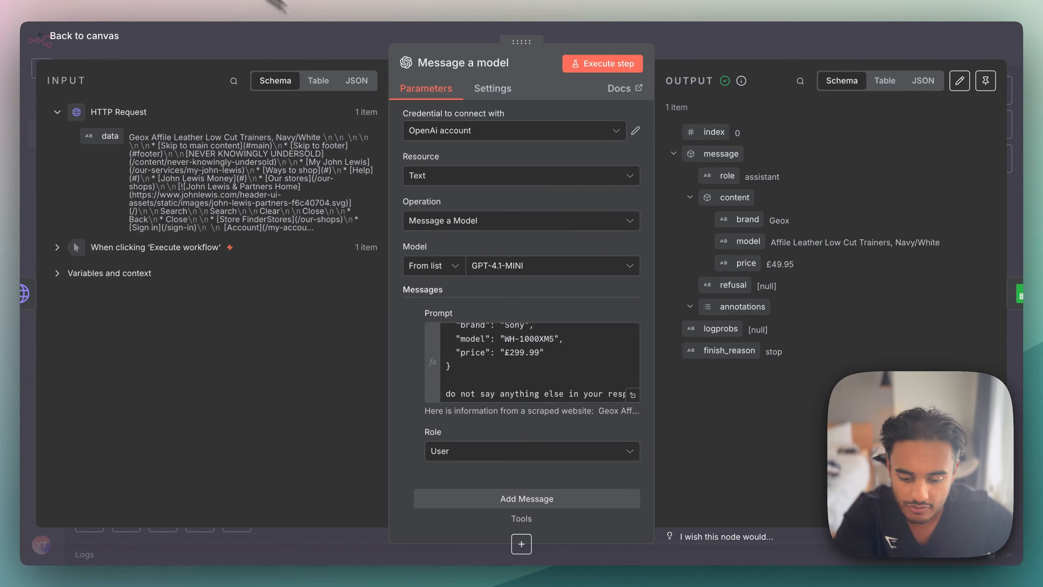
{"action": "left_click", "coordinate": [633, 394]}
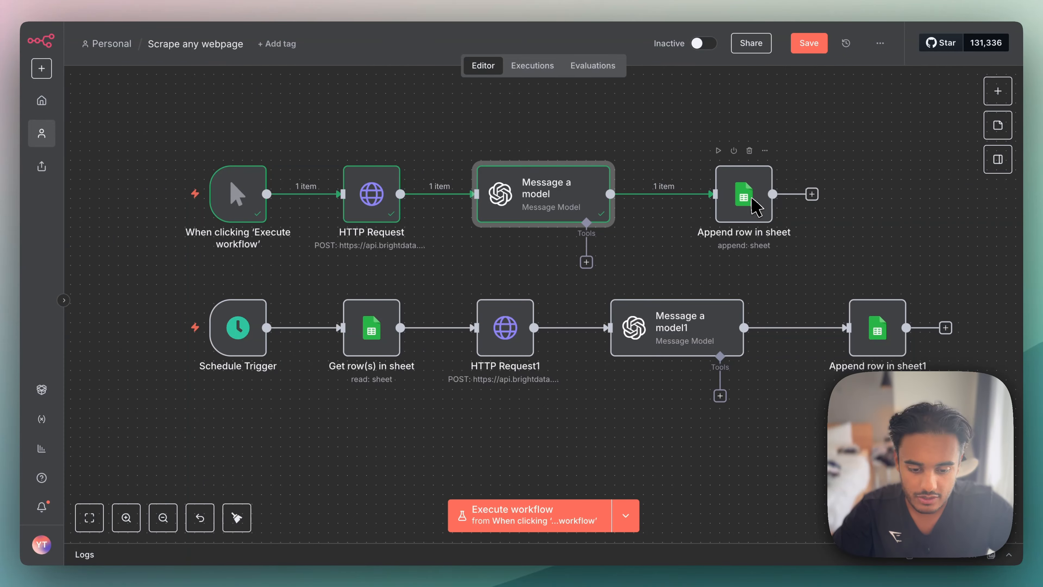
- Look up the Google Sheets action Append row in sheet in the node list, and open the existing Append row in sheet node
{"action": "left_click", "coordinate": [998, 92]}
{"action": "type", "text": "googl"}
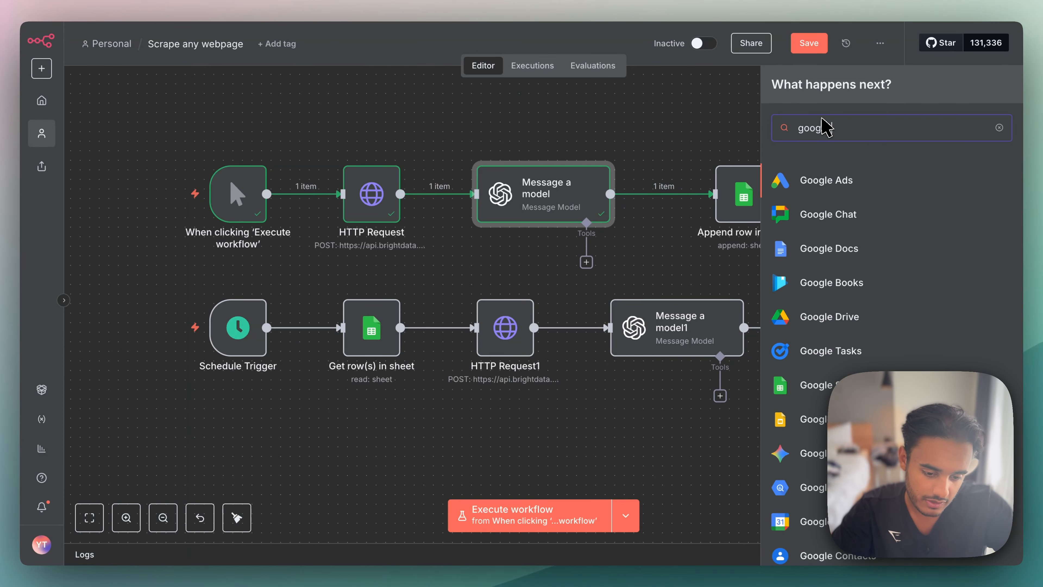
{"action": "type", "text": "e sheet"}
{"action": "left_click", "coordinate": [830, 178]}
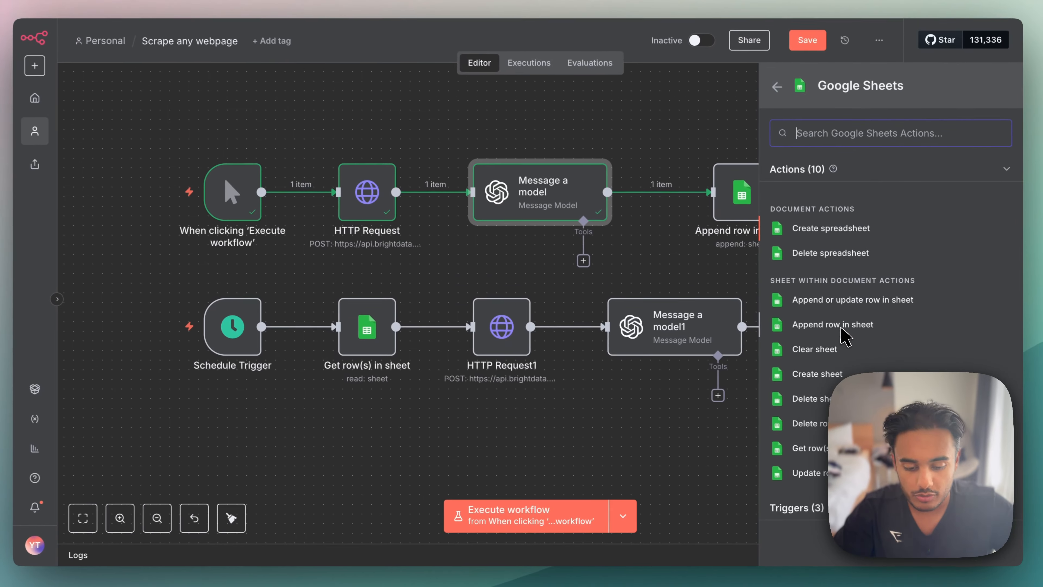
{"action": "left_click", "coordinate": [788, 287]}
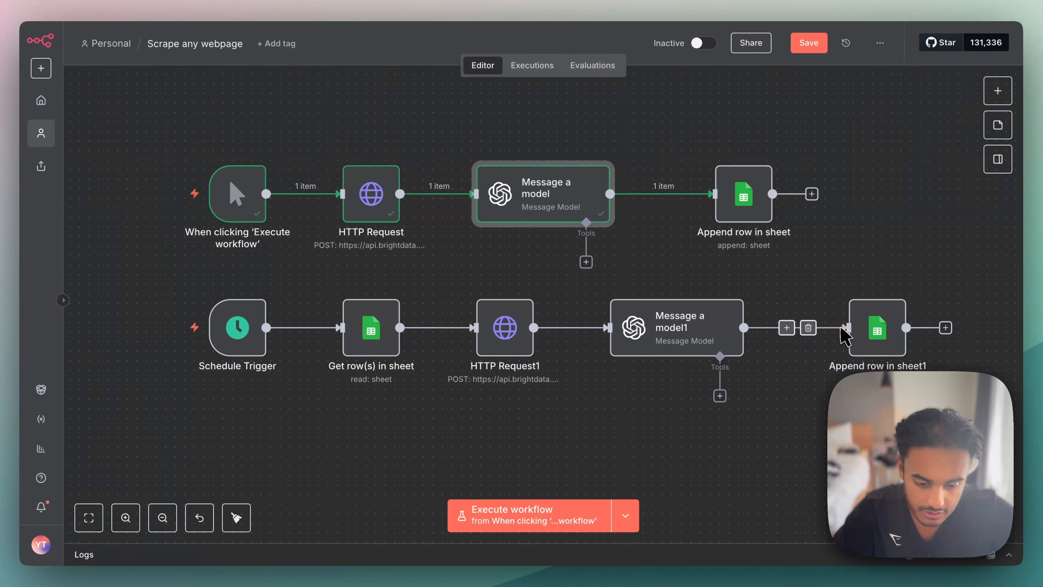
{"action": "double_click", "coordinate": [745, 201]}
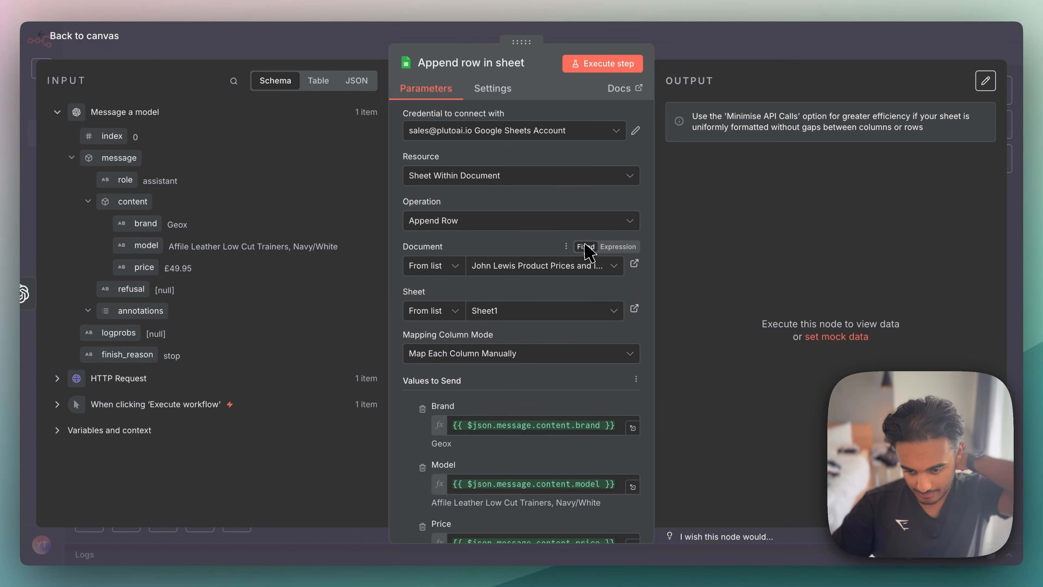
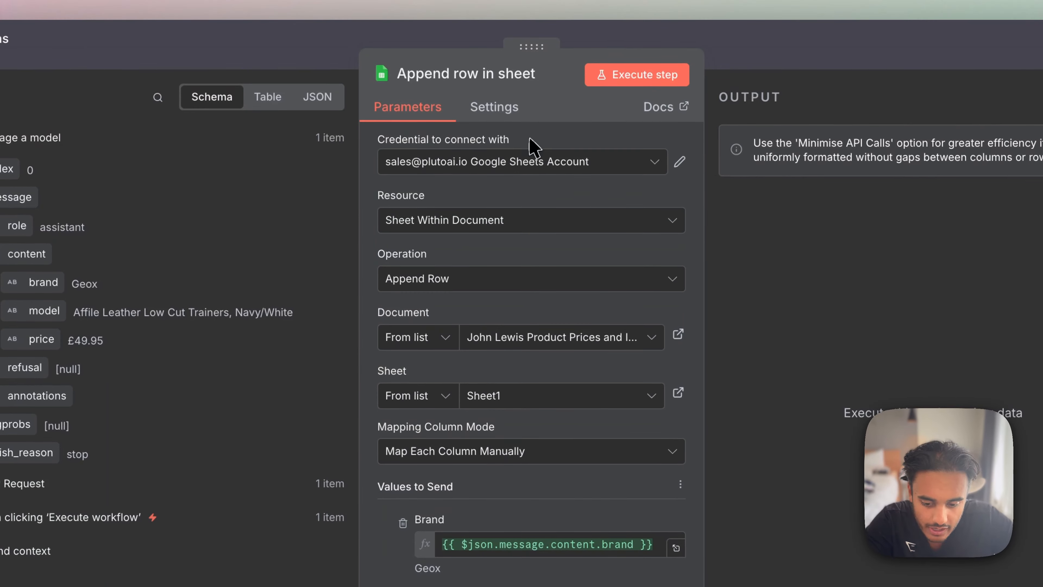
- Keep the chosen Google Sheets account as the credential and set the resource to Sheet Within Document
{"action": "triple_click", "coordinate": [530, 140]}
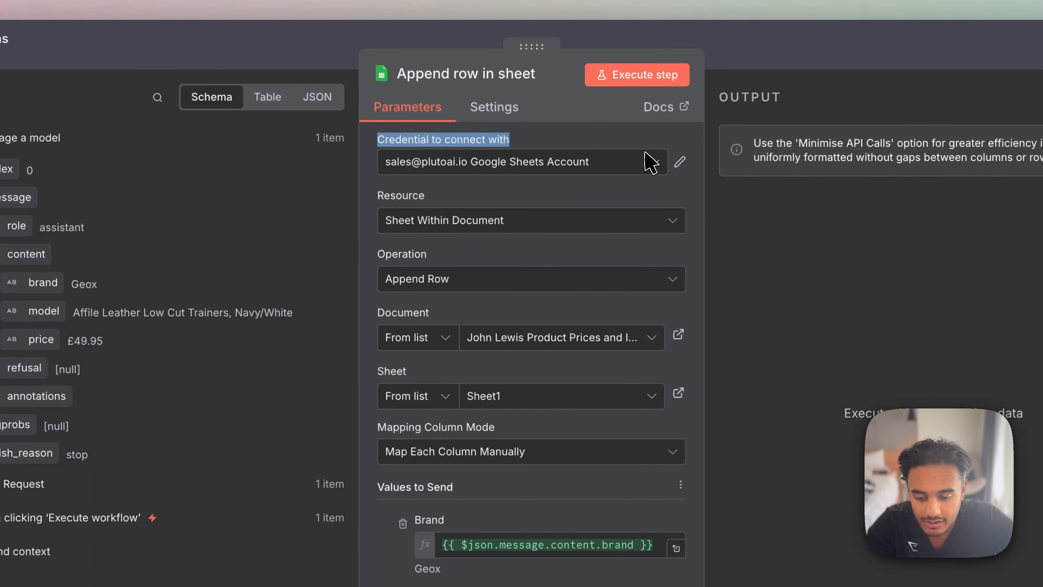
{"action": "left_click", "coordinate": [650, 162]}
{"action": "left_click", "coordinate": [551, 246]}
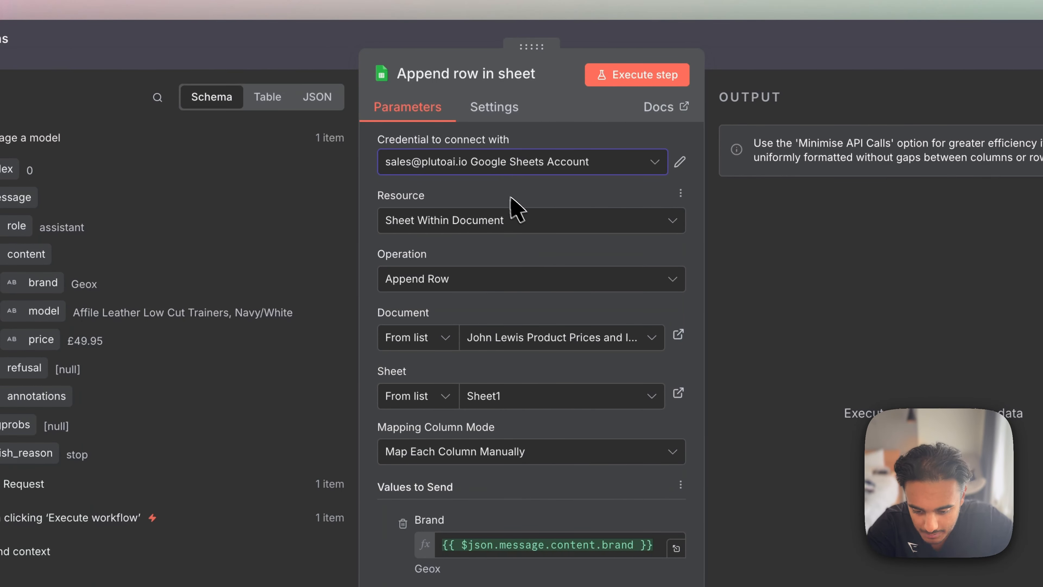
{"action": "left_click", "coordinate": [455, 224]}
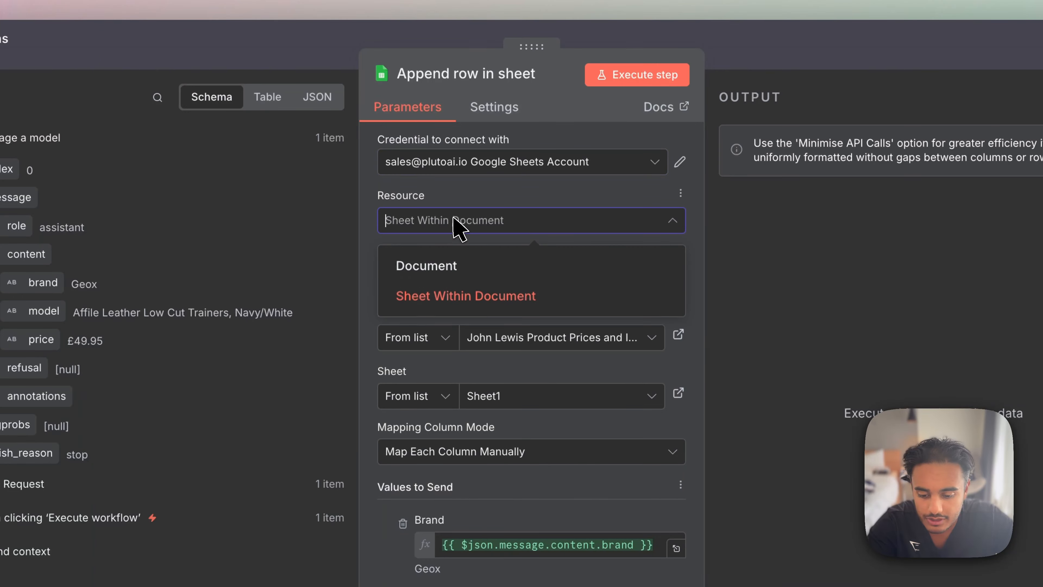
{"action": "left_click", "coordinate": [493, 296]}
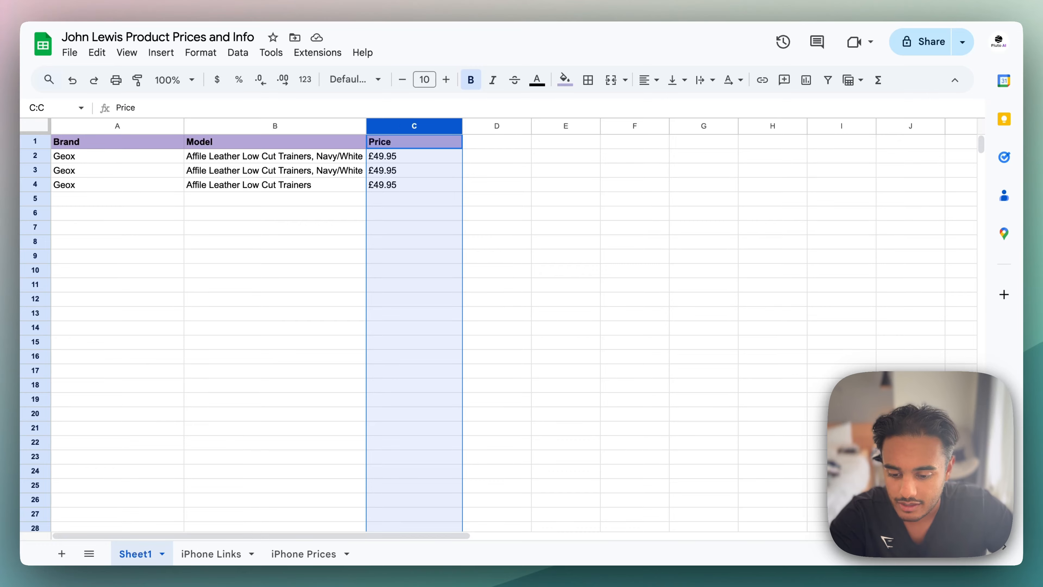
- Examine the header row A1:C1 of the John Lewis Product Prices and Info spreadsheet, and return to the n8n node
{"action": "left_click", "coordinate": [207, 193]}
{"action": "left_click_drag", "start_coordinate": [115, 144], "coordinate": [422, 146]}
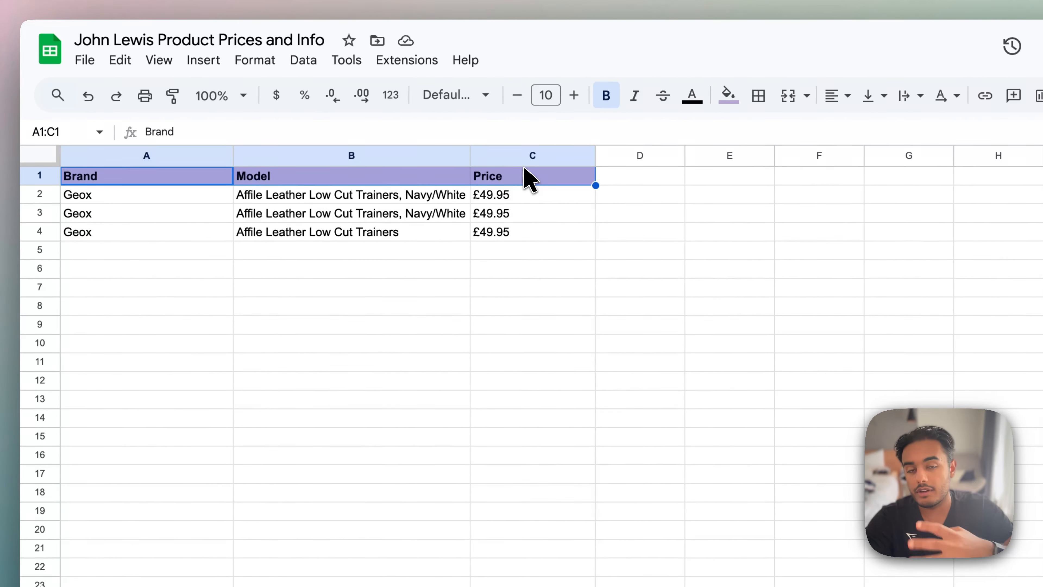
{"action": "left_click", "coordinate": [476, 380]}
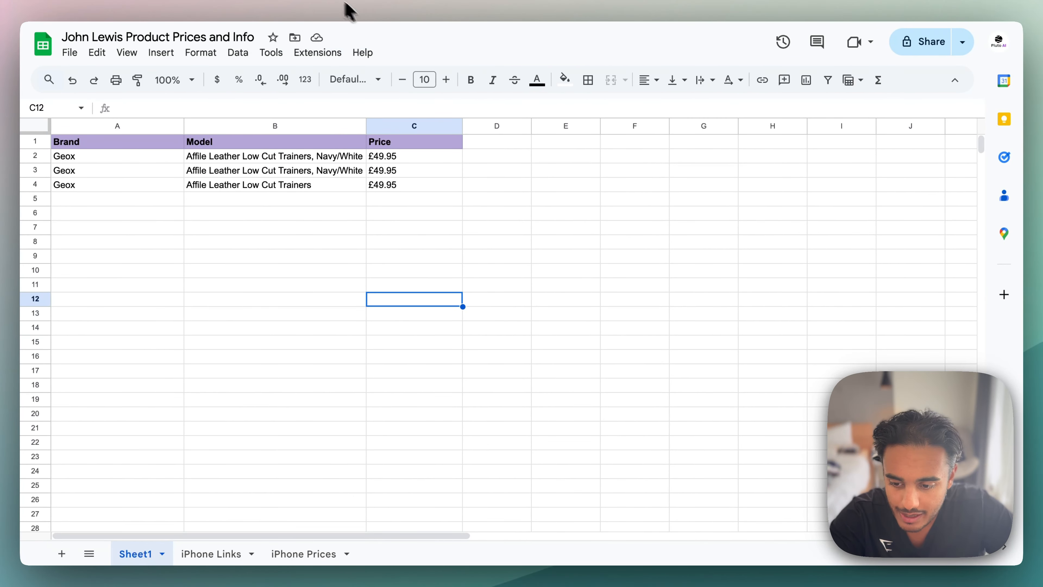
{"action": "left_click", "coordinate": [254, 15]}
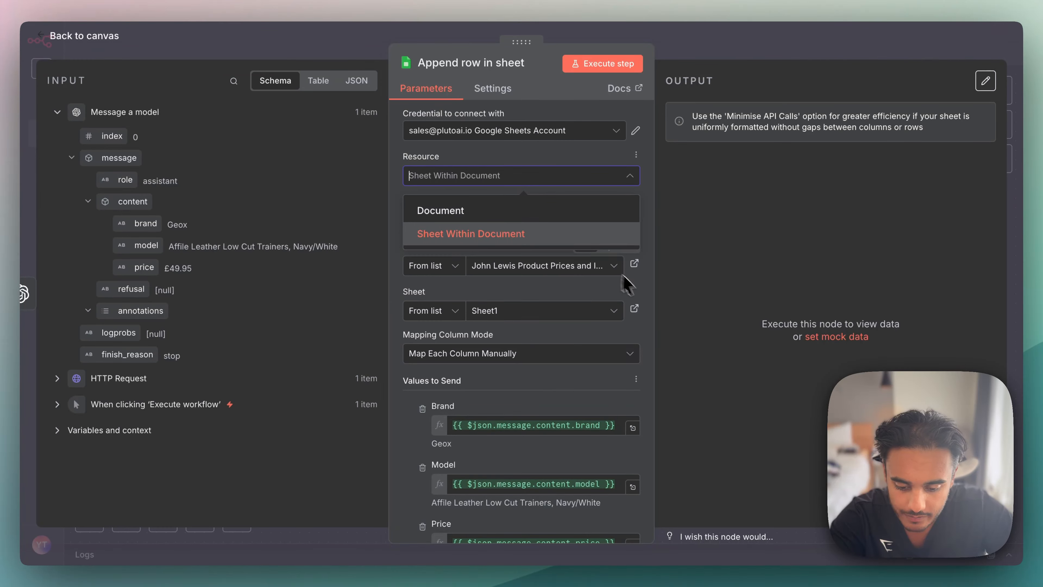
- Set the operation to Append Row and the mapping column mode to Map Each Column Manually
{"action": "left_click", "coordinate": [610, 388]}
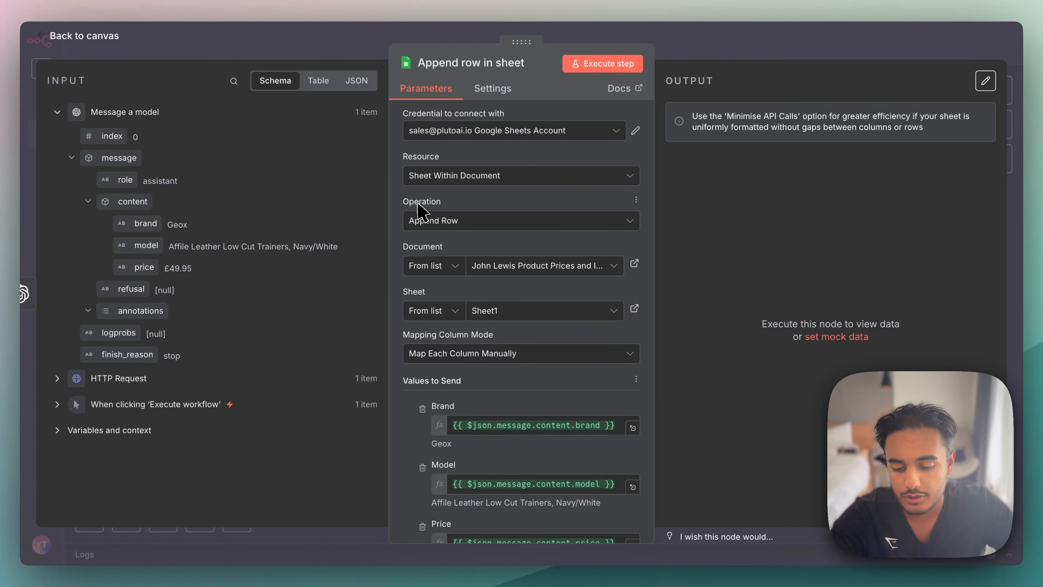
{"action": "left_click", "coordinate": [444, 225]}
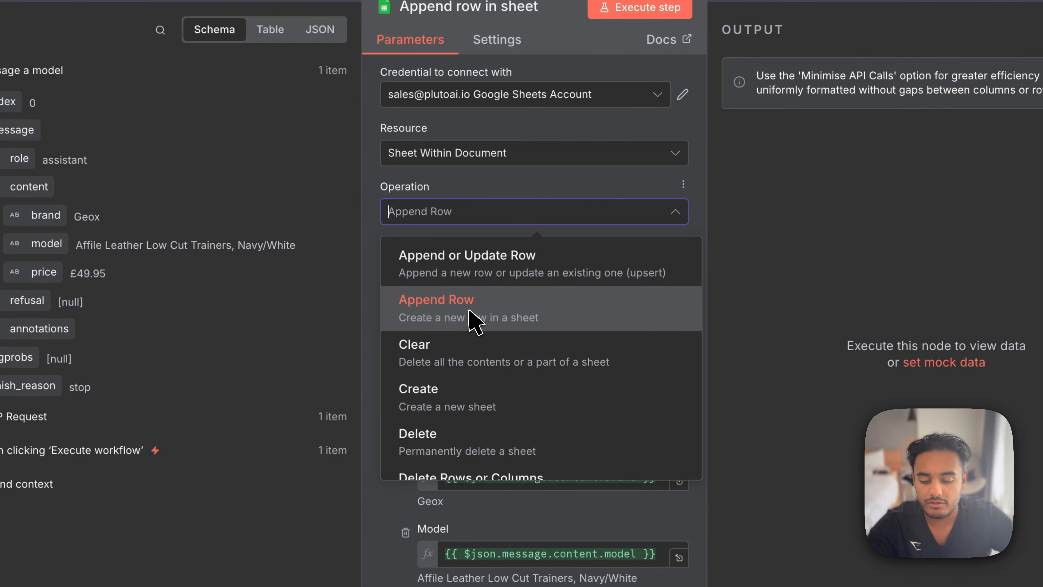
{"action": "left_click", "coordinate": [475, 320]}
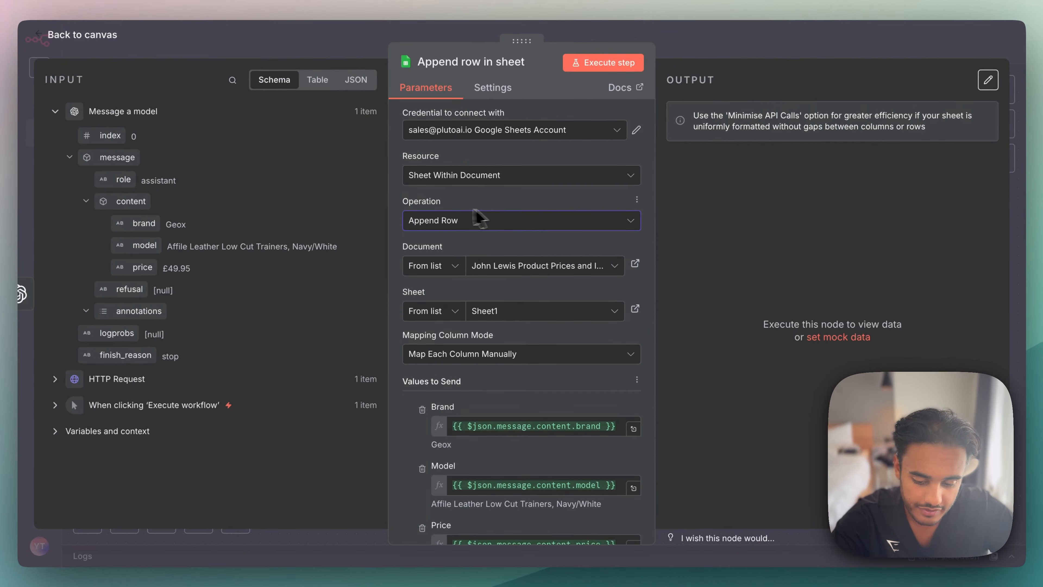
{"action": "scroll", "coordinate": [478, 216], "scroll_direction": "down", "scroll_amount": 3}
{"action": "left_click_drag", "start_coordinate": [404, 216], "coordinate": [489, 217]}
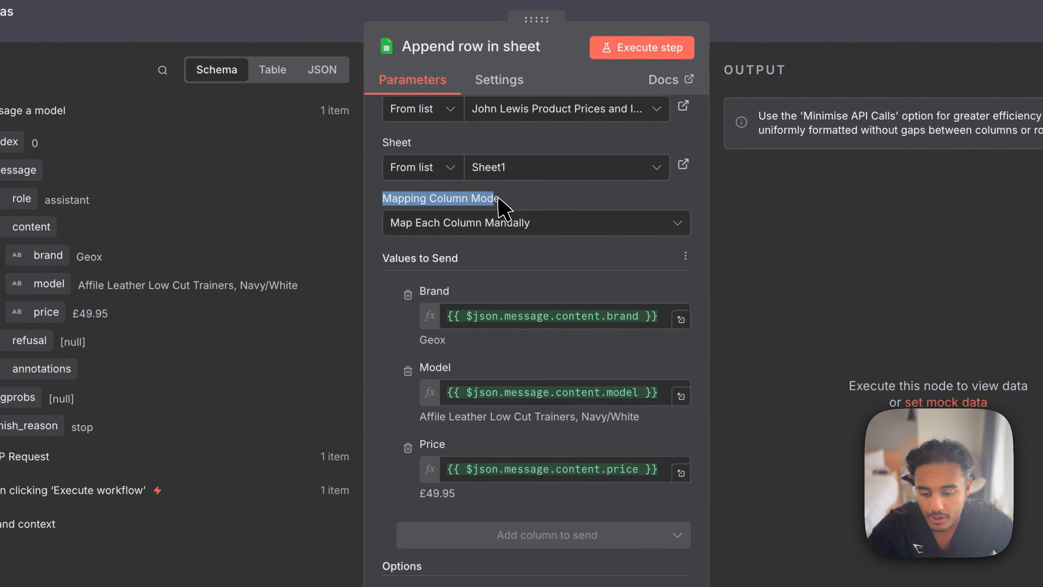
{"action": "left_click", "coordinate": [561, 224]}
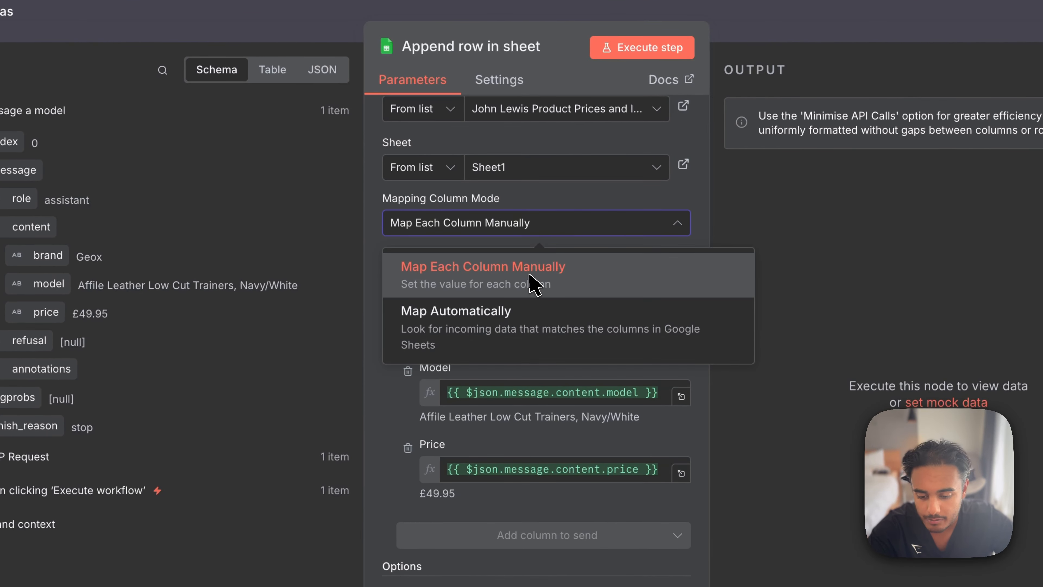
{"action": "left_click", "coordinate": [532, 284]}
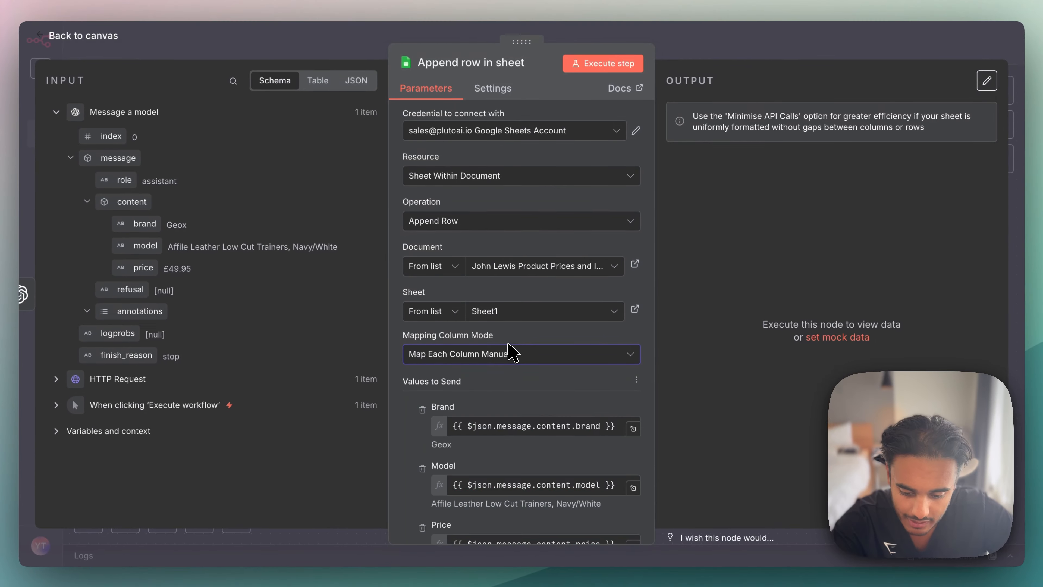
- Compare the node's values to send with the Brand, Model and Price column headers in the spreadsheet
{"action": "scroll", "coordinate": [508, 349], "scroll_direction": "down", "scroll_amount": 3}
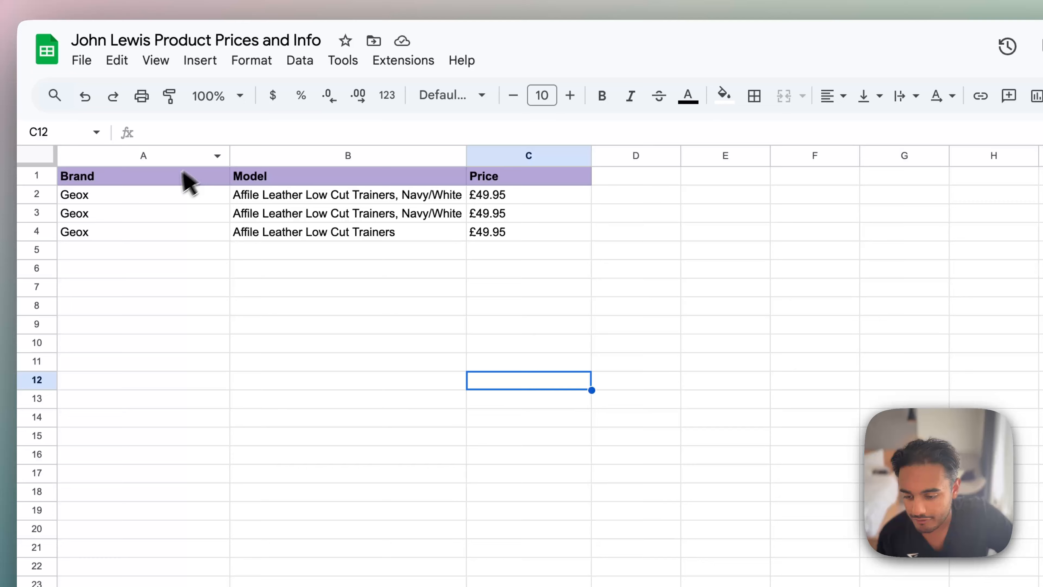
{"action": "left_click", "coordinate": [185, 172]}
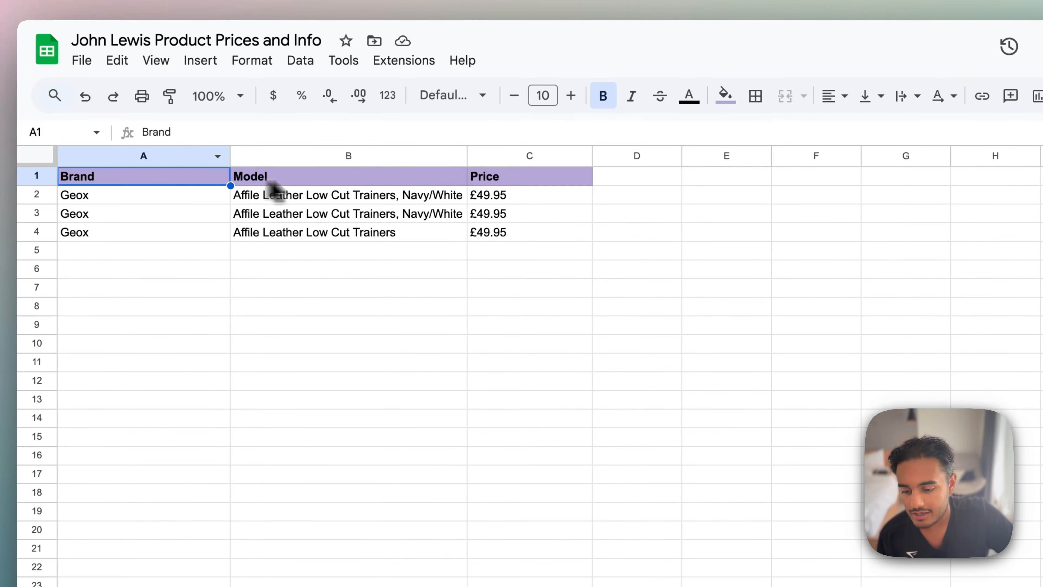
{"action": "left_click", "coordinate": [272, 183]}
{"action": "left_click", "coordinate": [534, 177]}
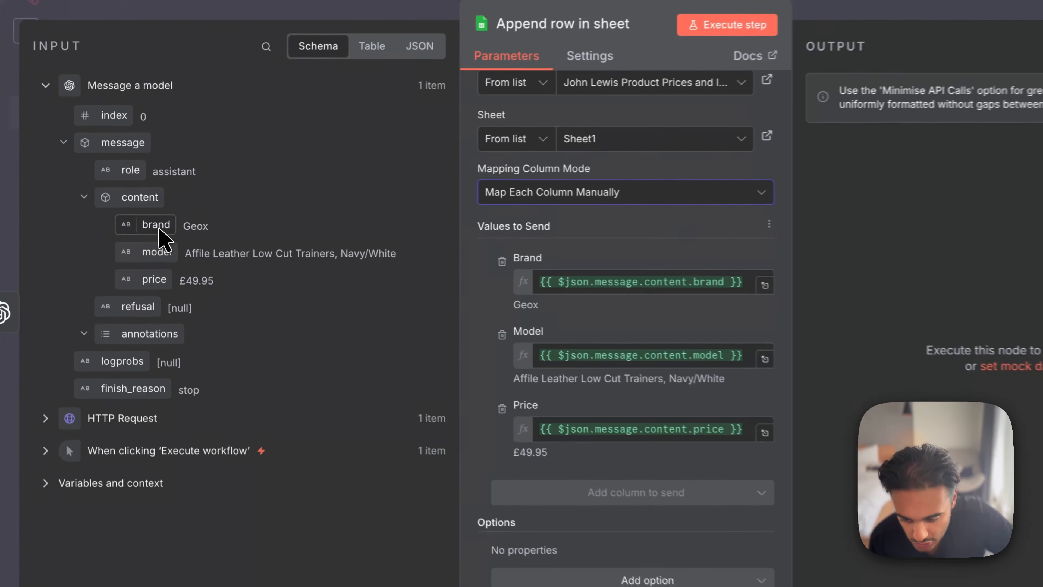
- Review the Brand, Model and Price expressions mapped from the model's message content, and return to the workflow canvas
{"action": "left_click_drag", "start_coordinate": [146, 224], "coordinate": [170, 240]}
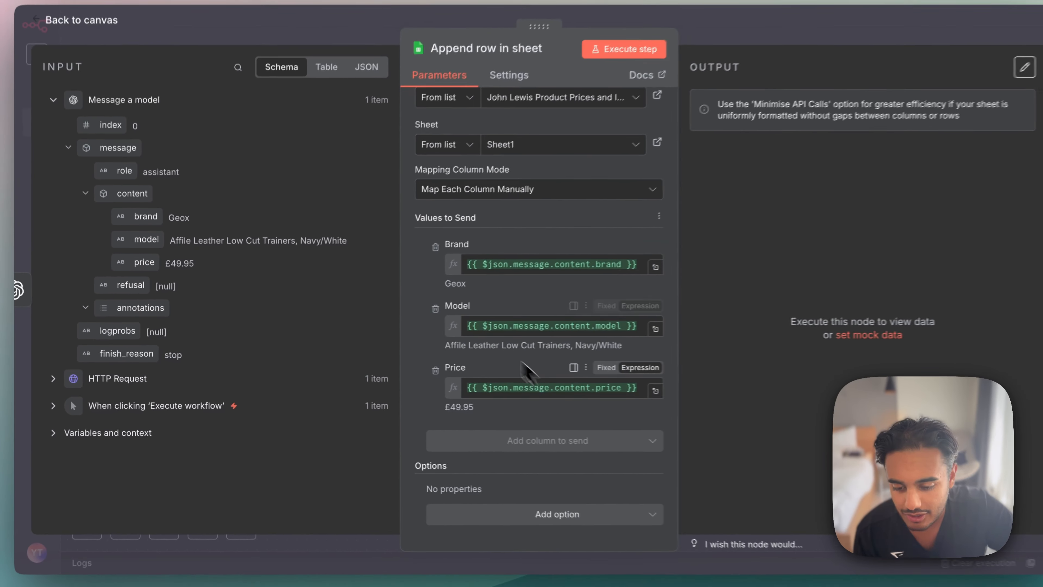
{"action": "left_click_drag", "start_coordinate": [460, 291], "coordinate": [534, 351]}
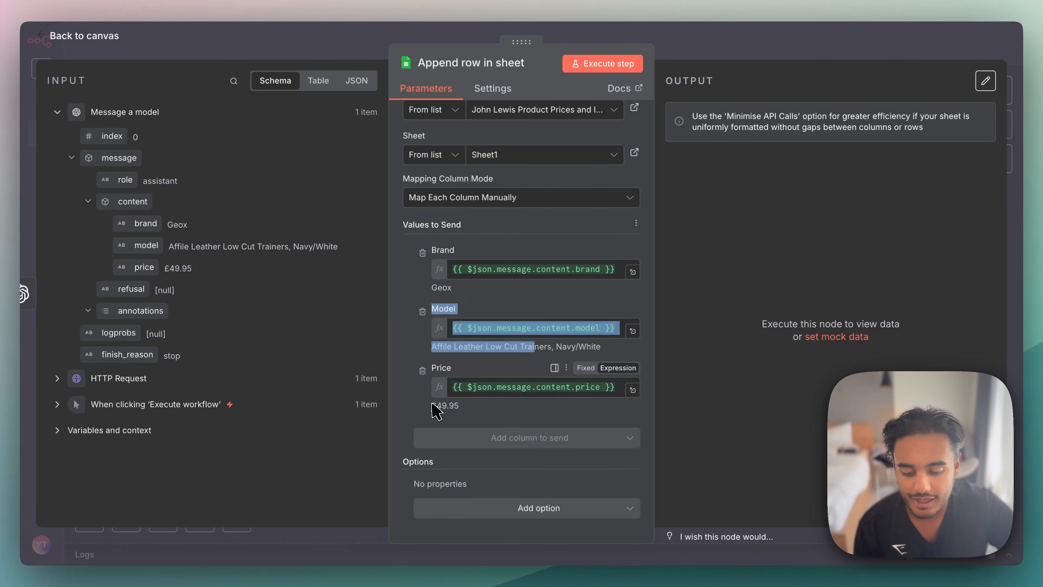
{"action": "left_click_drag", "start_coordinate": [430, 403], "coordinate": [484, 404]}
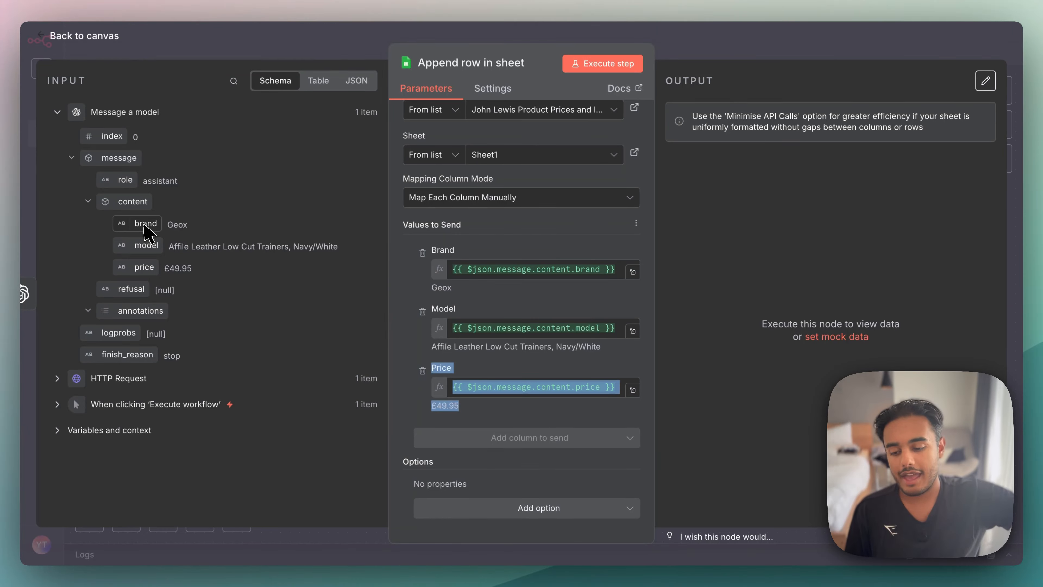
{"action": "scroll", "coordinate": [582, 175], "scroll_direction": "up", "scroll_amount": 4}
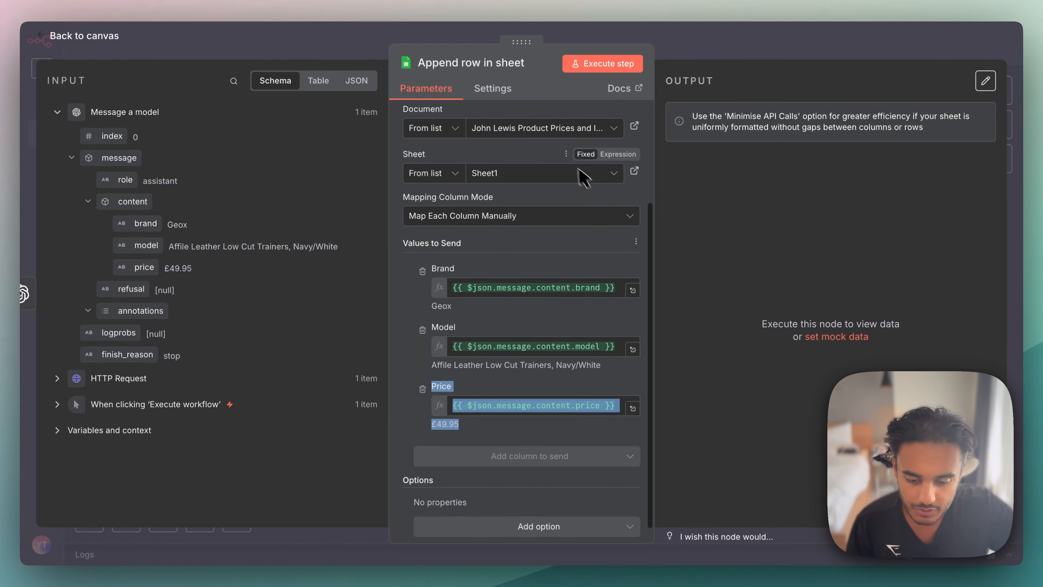
{"action": "left_click", "coordinate": [727, 220]}
{"action": "key", "text": "Escape"}
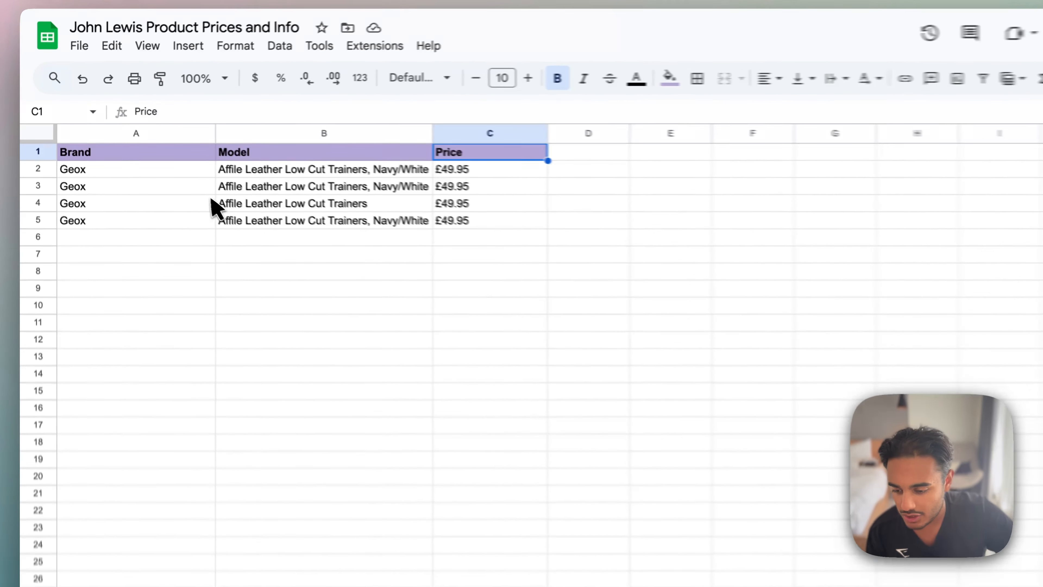
- Inspect the brand, model and price cells of the appended row 5 in the spreadsheet
{"action": "left_click_drag", "start_coordinate": [151, 240], "coordinate": [476, 237]}
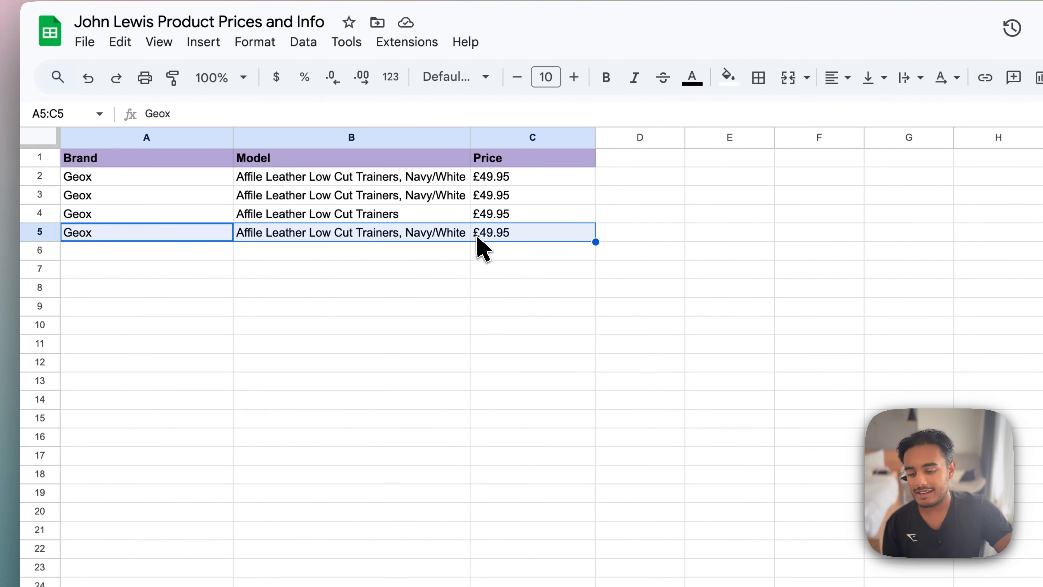
{"action": "left_click", "coordinate": [214, 234]}
{"action": "left_click", "coordinate": [321, 237]}
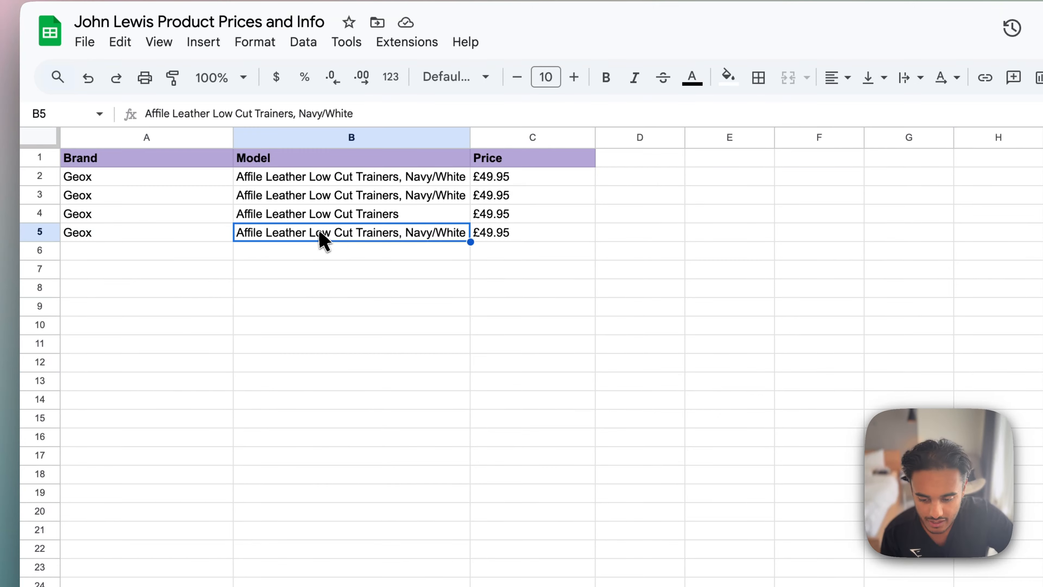
{"action": "left_click", "coordinate": [504, 235]}
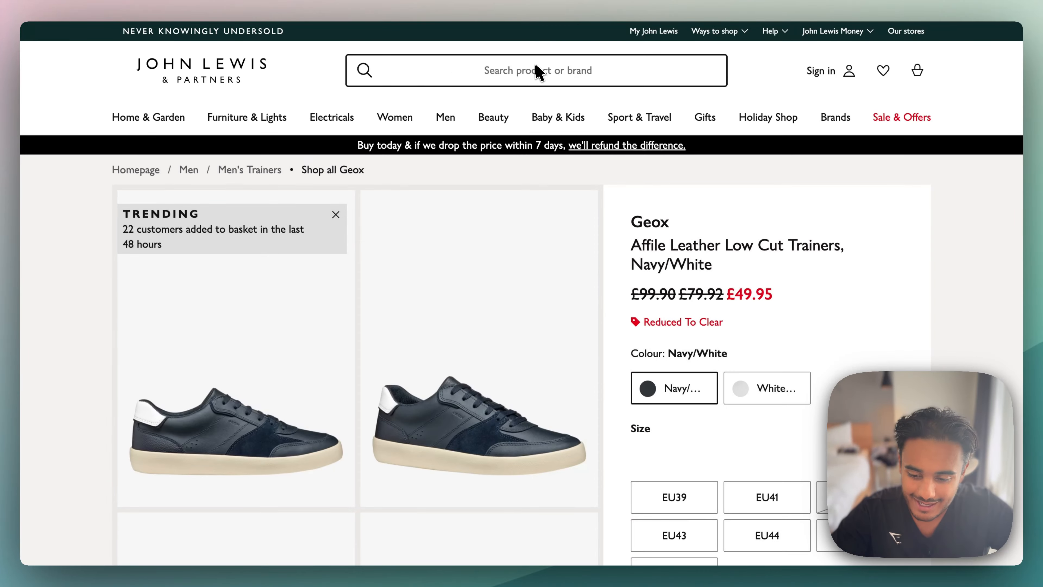
- On the John Lewis product page, find the suggested Geox trainers and open the Branthon Suede Blend Trainers
{"action": "left_click", "coordinate": [535, 64]}
{"action": "left_click", "coordinate": [504, 78]}
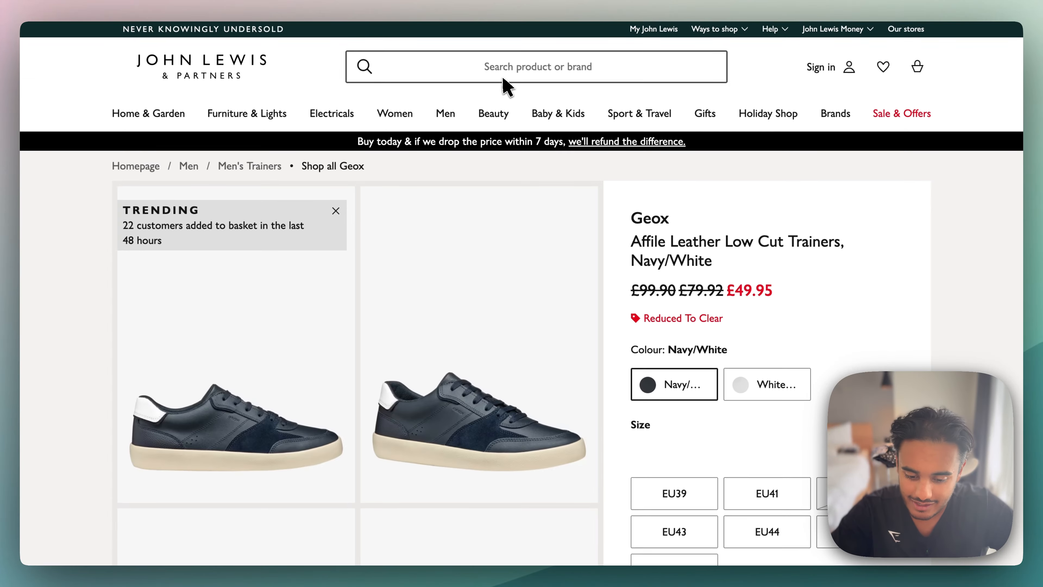
{"action": "scroll", "coordinate": [515, 298], "scroll_direction": "down", "scroll_amount": 15}
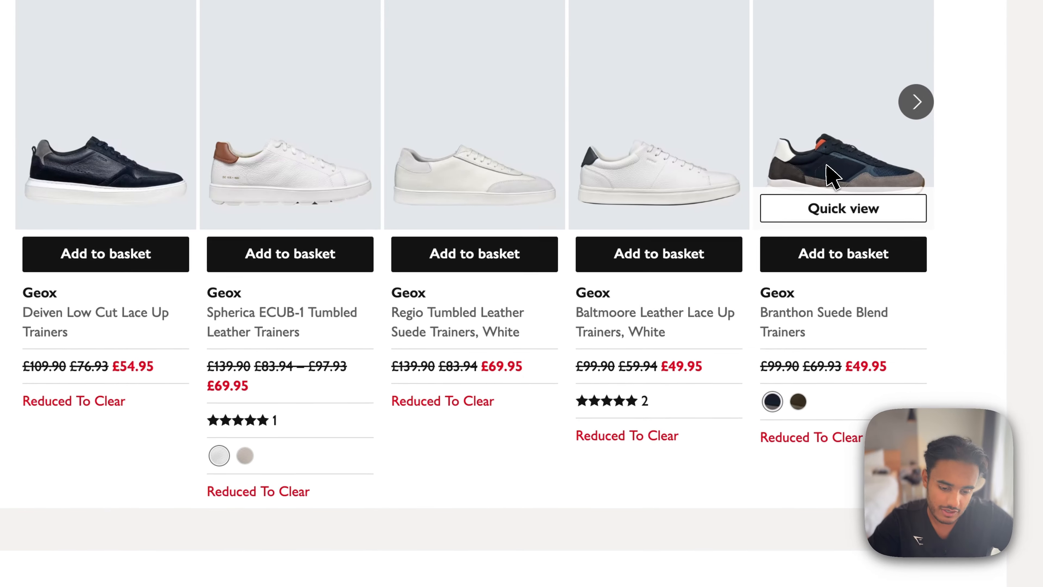
{"action": "left_click", "coordinate": [756, 386]}
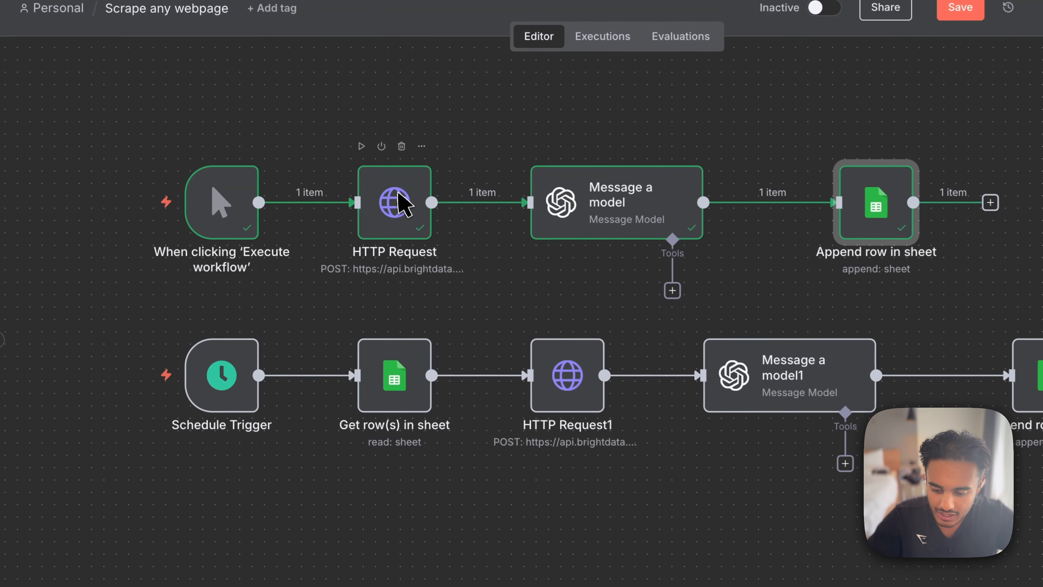
{"action": "double_click", "coordinate": [400, 204]}
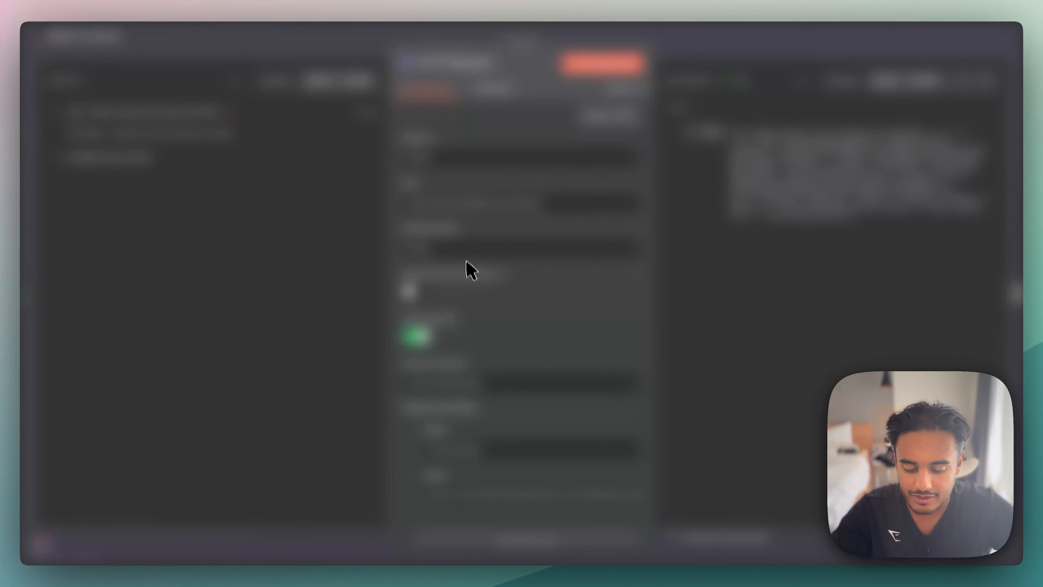
{"action": "scroll", "coordinate": [470, 279], "scroll_direction": "down", "scroll_amount": 10}
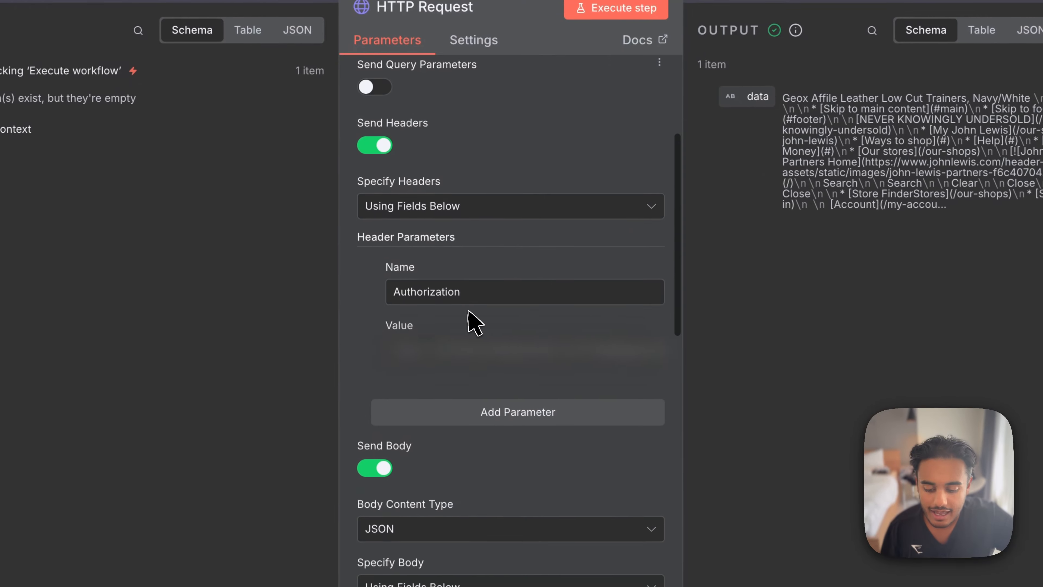
{"action": "scroll", "coordinate": [472, 322], "scroll_direction": "down", "scroll_amount": 9}
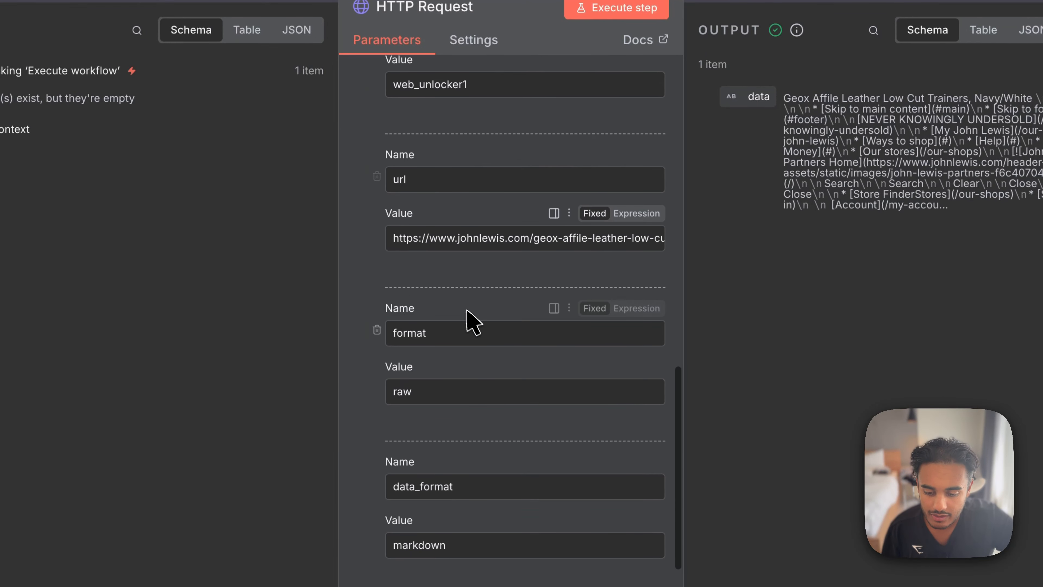
{"action": "left_click", "coordinate": [418, 242]}
{"action": "key", "text": "ctrl+a"}
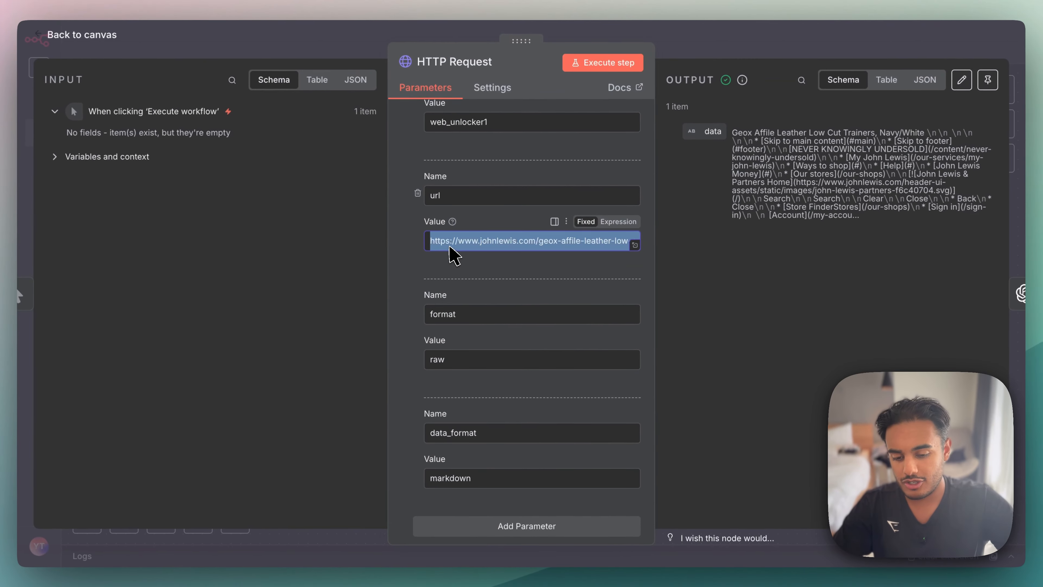
{"action": "key", "text": "ctrl+v"}
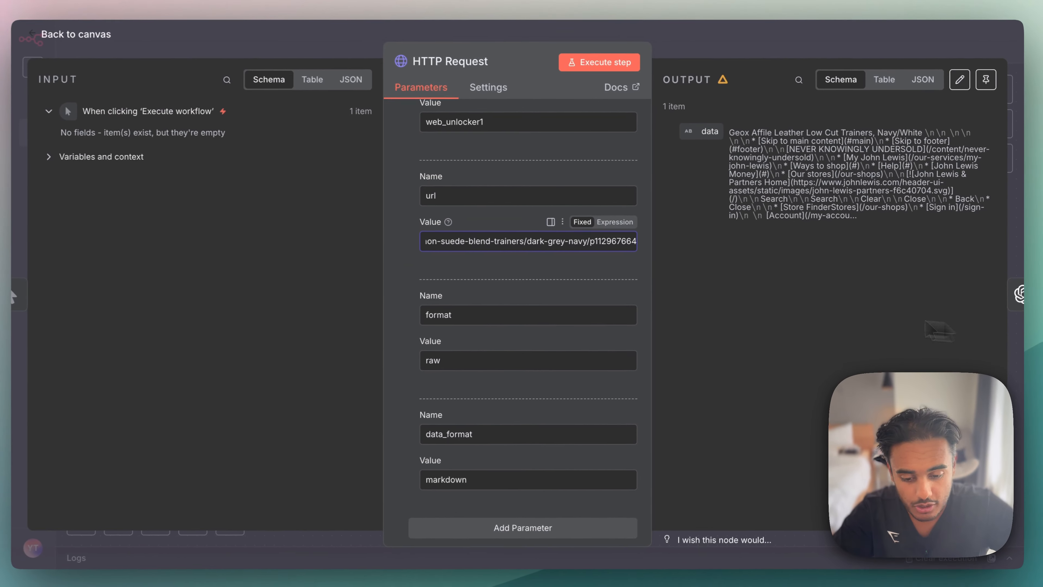
- Switch the url value to Expression, check the full product link in the expanded expression editor and close the editor
{"action": "scroll", "coordinate": [555, 299], "scroll_direction": "up", "scroll_amount": 3}
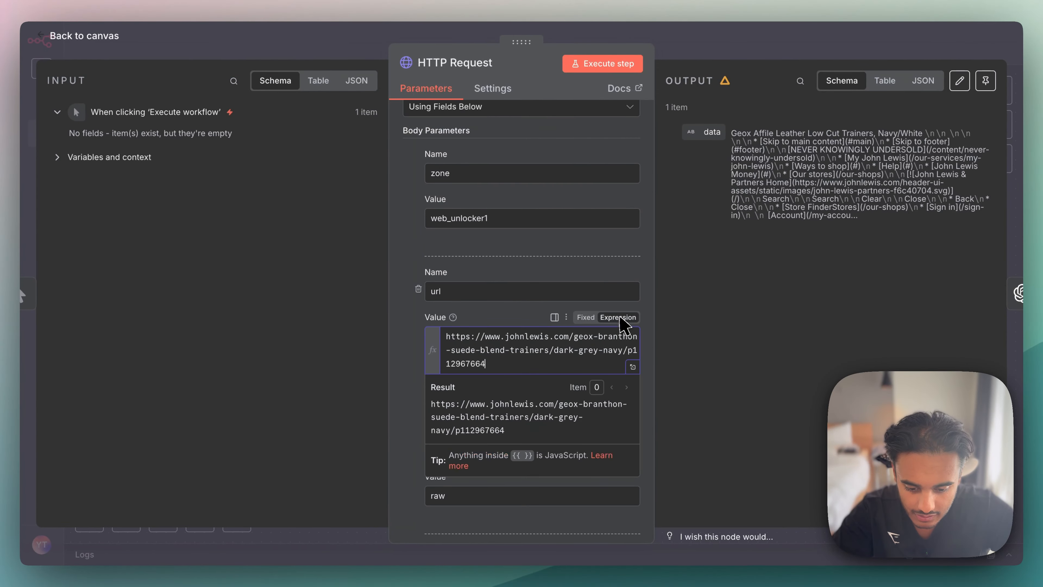
{"action": "left_click", "coordinate": [633, 366]}
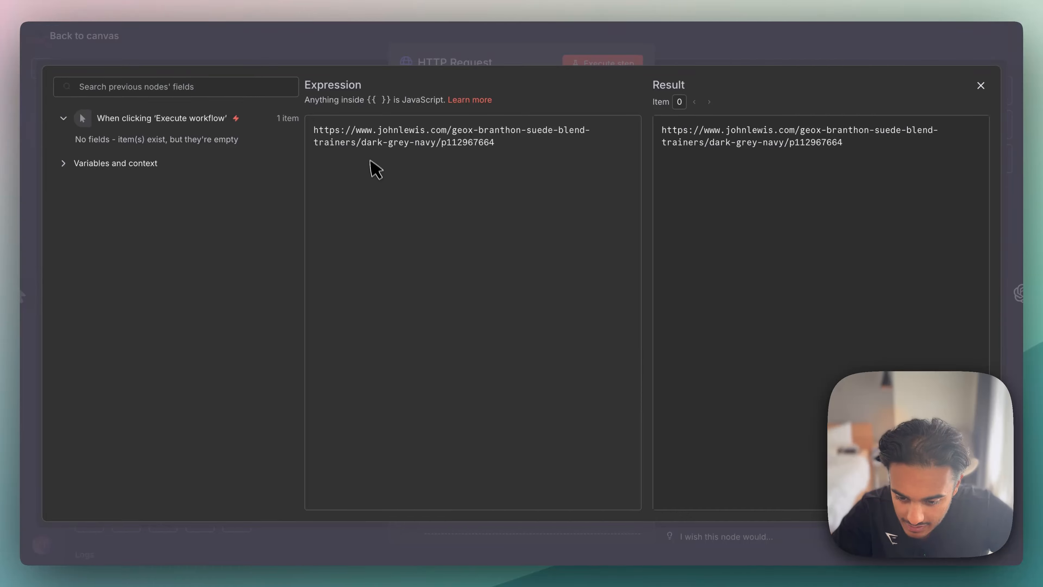
{"action": "key", "text": "Escape"}
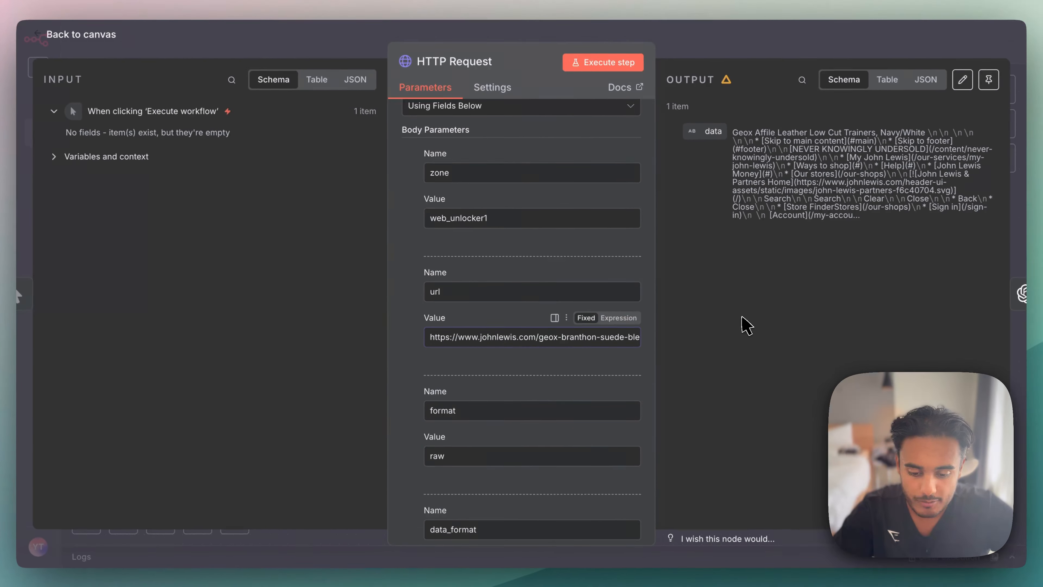
- Check the Branthon Suede Blend Trainers' name on the John Lewis page and execute the n8n workflow from its manual trigger
{"action": "key", "text": "Escape"}
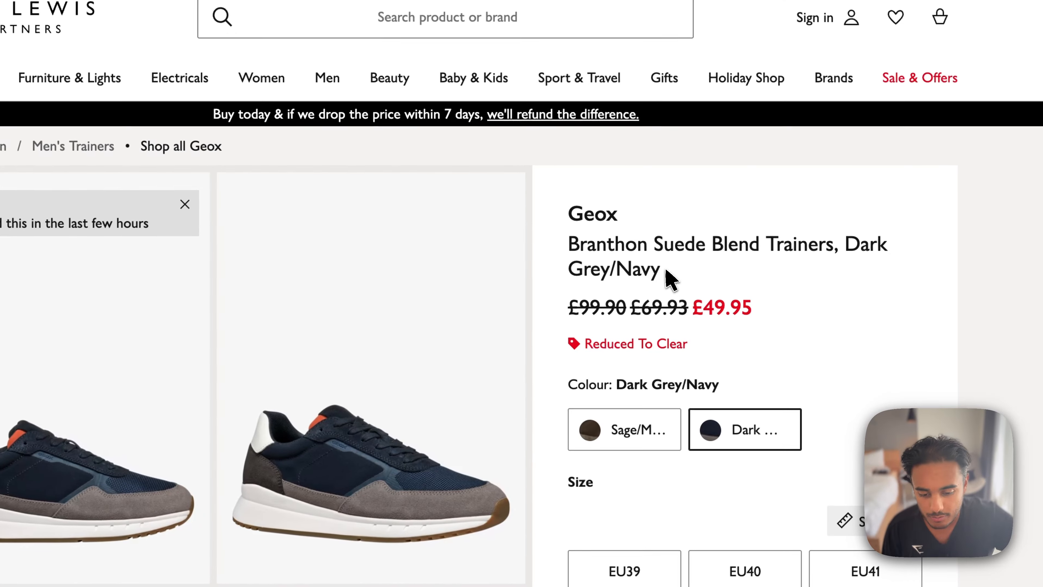
{"action": "left_click_drag", "start_coordinate": [704, 267], "coordinate": [630, 253]}
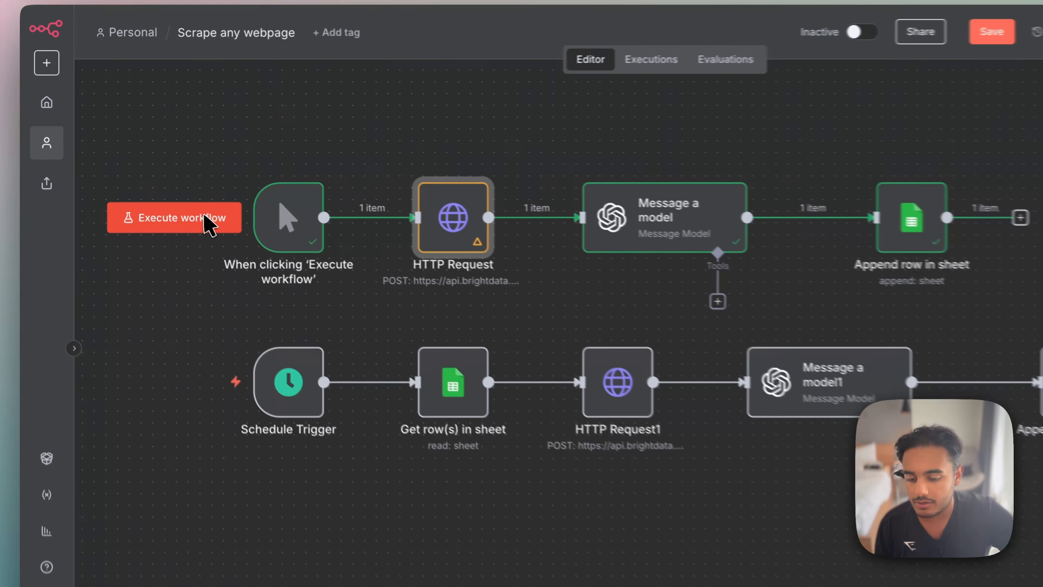
{"action": "left_click", "coordinate": [170, 195]}
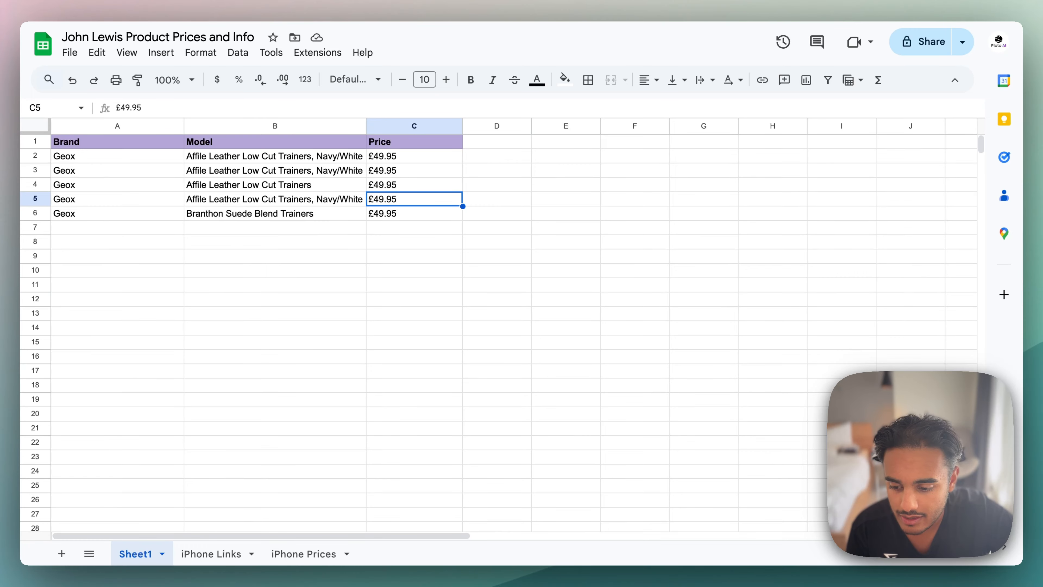
- Inspect the model, price and brand cells of the appended row 6 in the product spreadsheet
{"action": "left_click_drag", "start_coordinate": [126, 218], "coordinate": [314, 218]}
{"action": "left_click", "coordinate": [315, 217]}
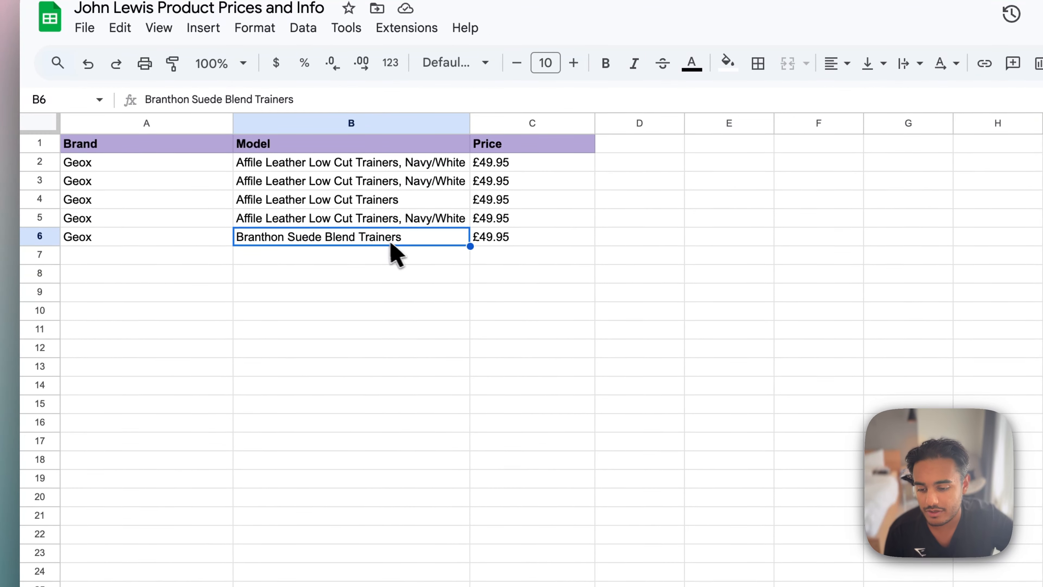
{"action": "left_click", "coordinate": [492, 241]}
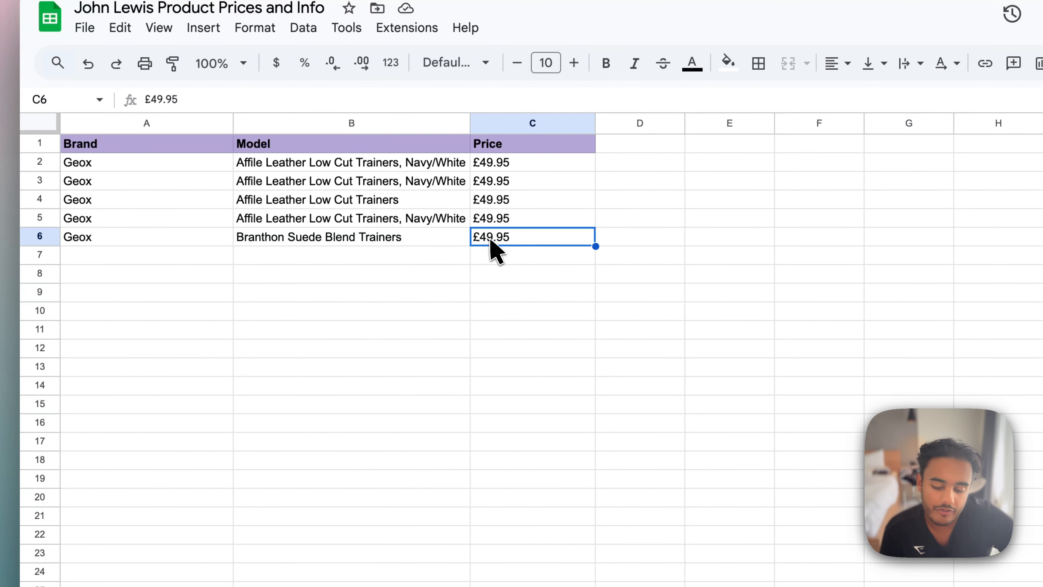
{"action": "left_click", "coordinate": [146, 242]}
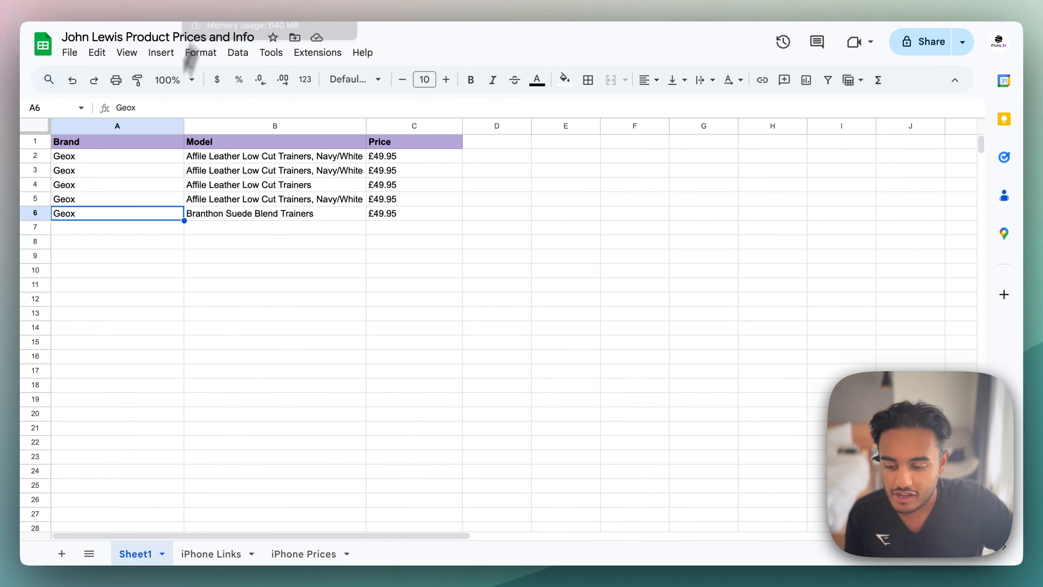
{"action": "left_click_drag", "start_coordinate": [125, 216], "coordinate": [402, 218]}
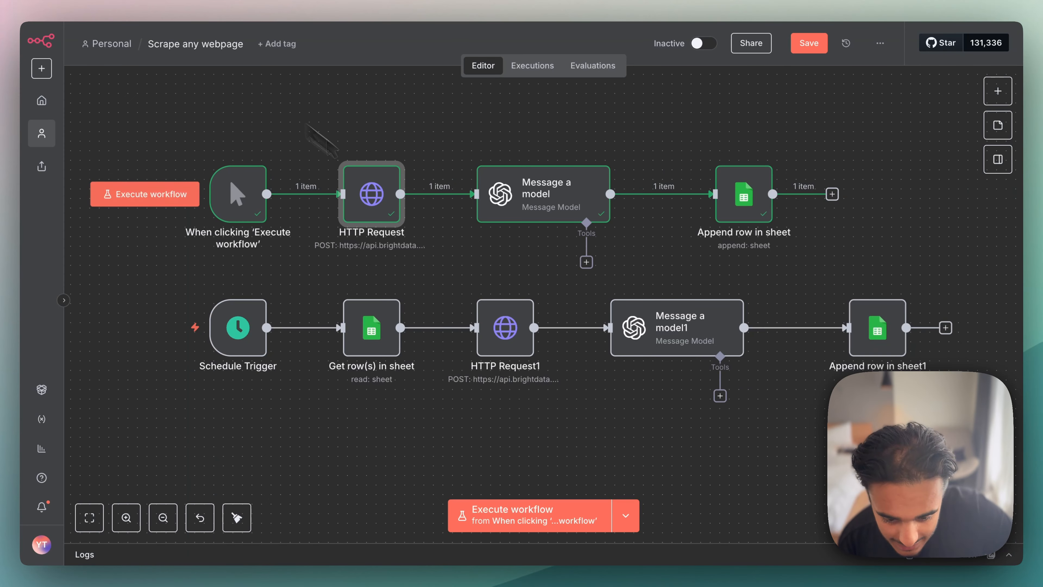
- Look over the scheduled workflow in n8n and examine the link list A2:A7 on the spreadsheet's iPhone Links sheet
{"action": "scroll", "coordinate": [533, 276], "scroll_direction": "down", "scroll_amount": 2}
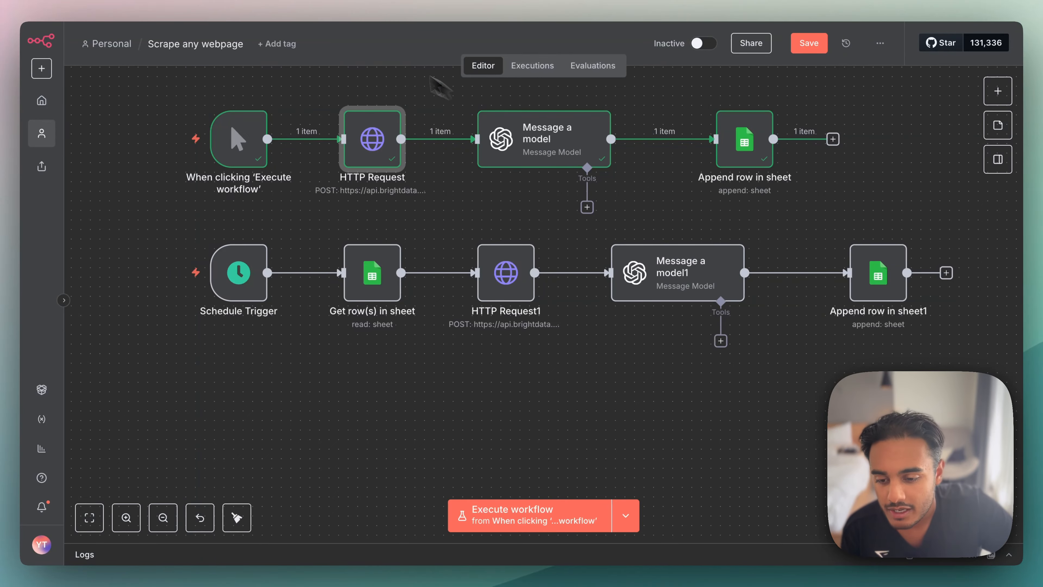
{"action": "key", "text": "ctrl+Tab"}
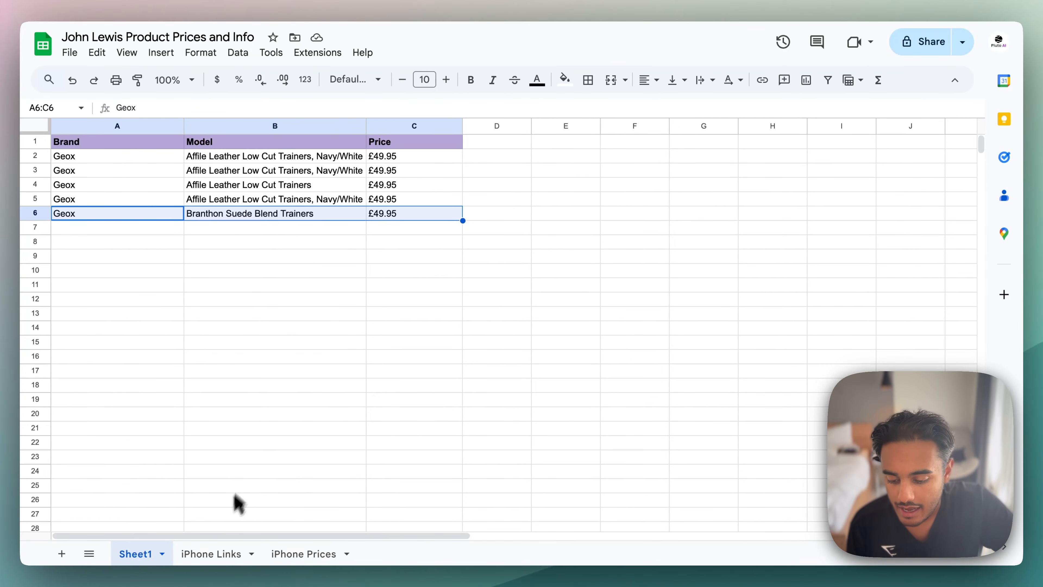
{"action": "left_click", "coordinate": [225, 553]}
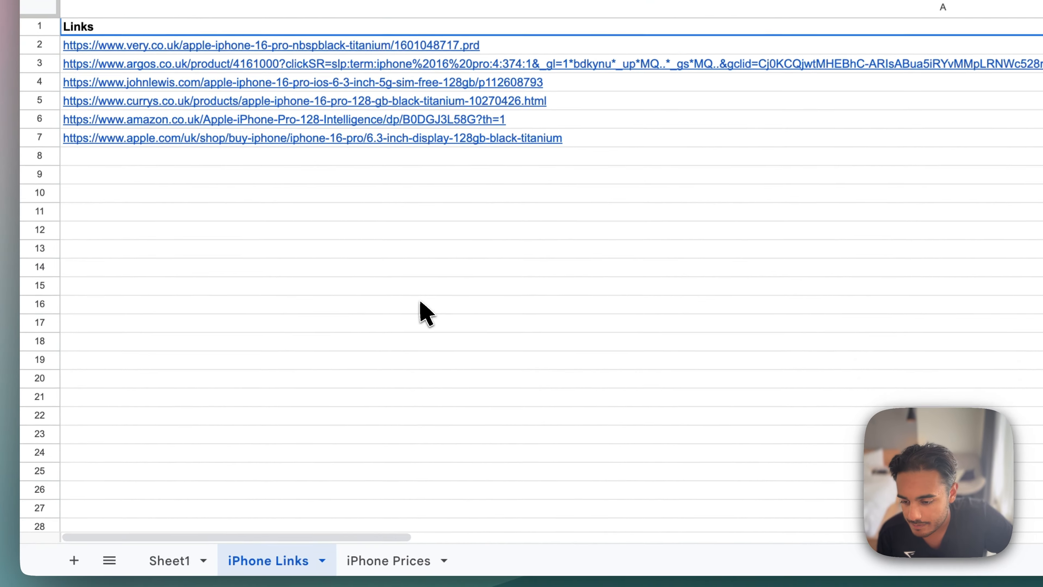
{"action": "left_click", "coordinate": [522, 47]}
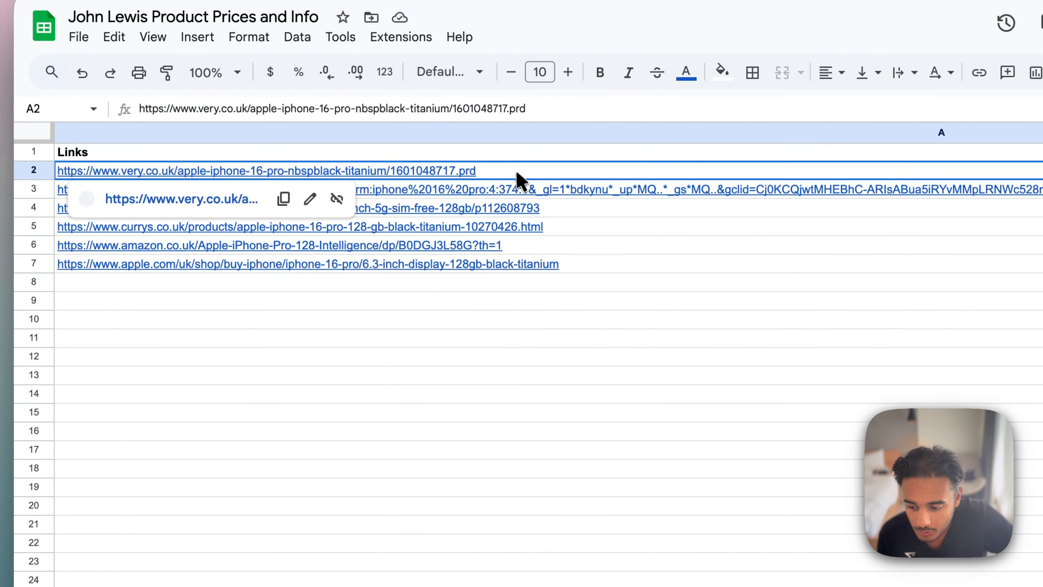
{"action": "left_click_drag", "start_coordinate": [517, 172], "coordinate": [523, 265]}
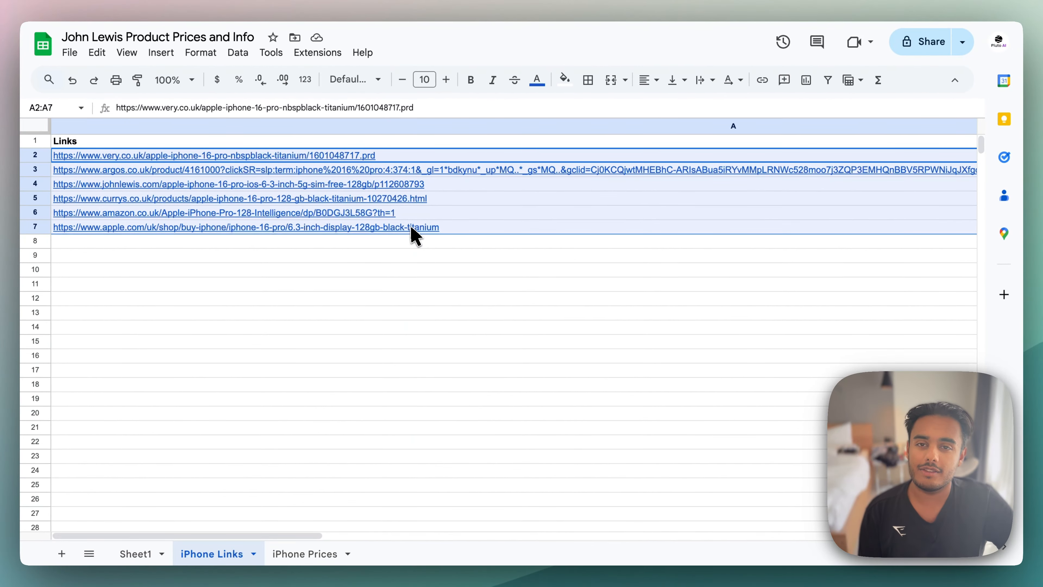
{"action": "left_click", "coordinate": [402, 284]}
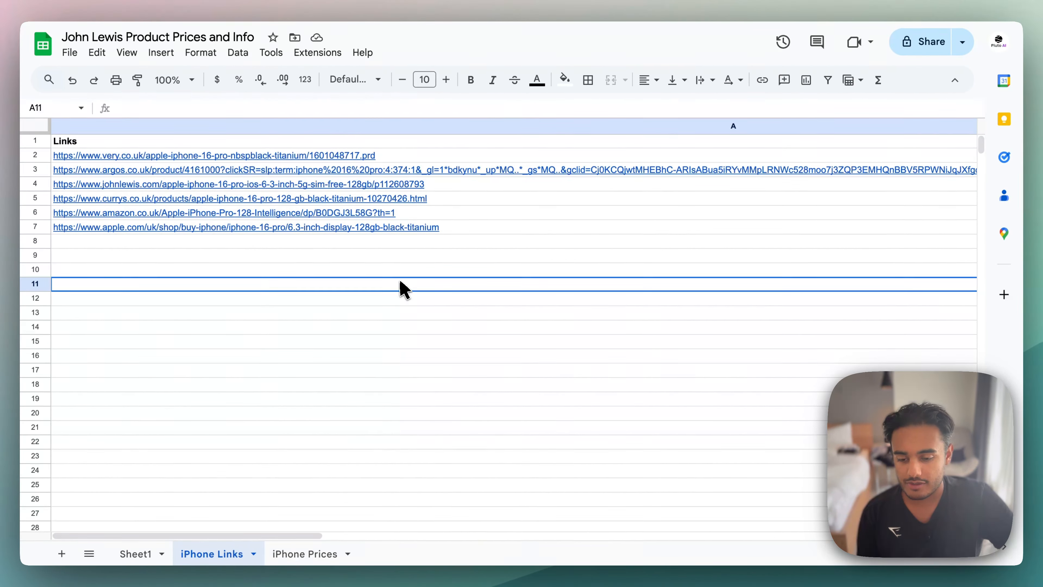
- Go through the Very, Argos, John Lewis, Currys, Amazon and Apple product links individually in the Links column
{"action": "left_click", "coordinate": [397, 156]}
{"action": "left_click", "coordinate": [522, 272]}
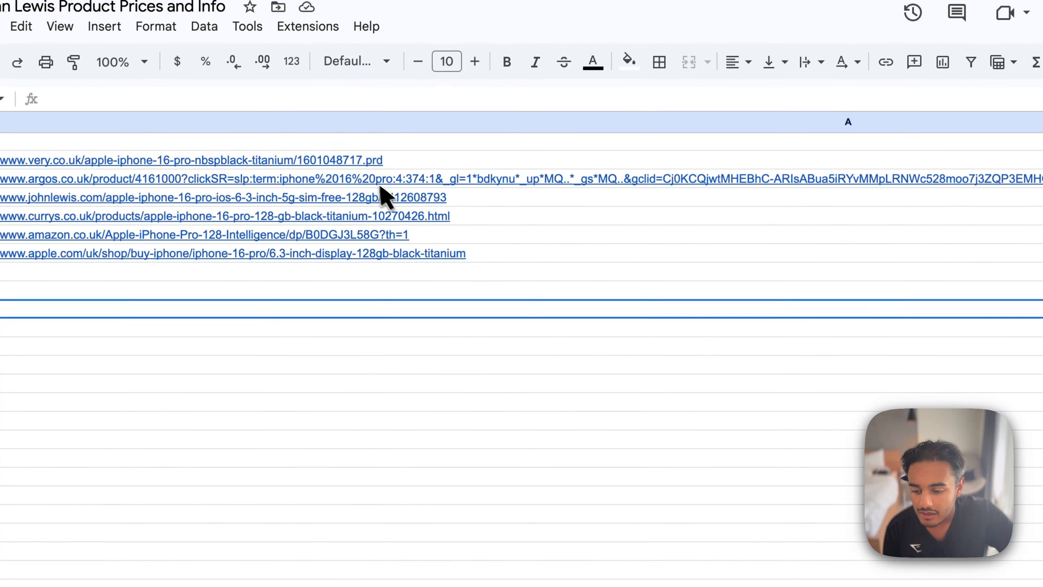
{"action": "left_click", "coordinate": [371, 181]}
{"action": "left_click", "coordinate": [410, 199]}
{"action": "mouse_move", "coordinate": [420, 225]}
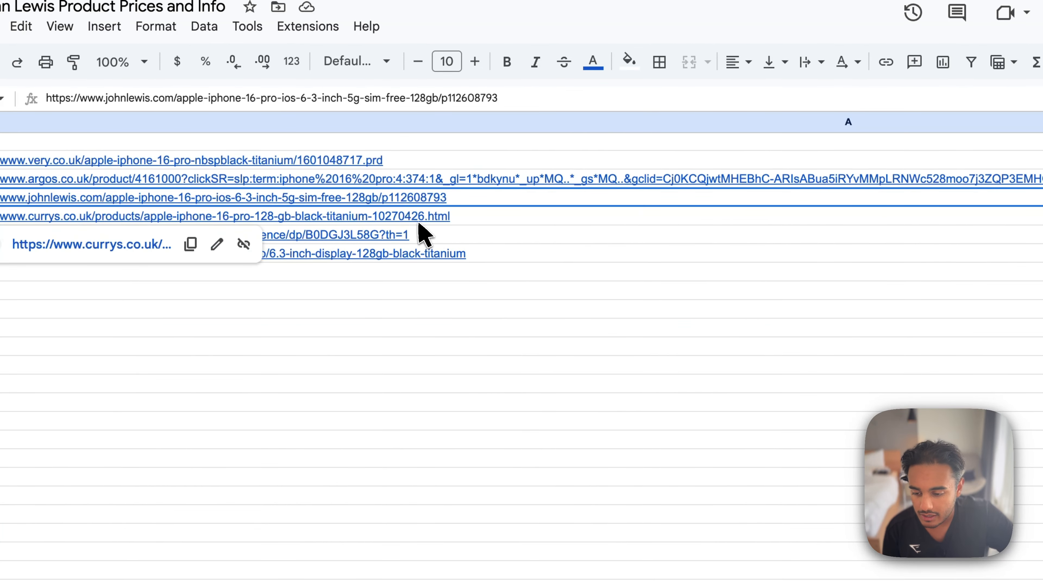
{"action": "key", "text": "Up"}
{"action": "key", "text": "Down"}
{"action": "key", "text": "Down"}
{"action": "key", "text": "Down"}
{"action": "key", "text": "Down"}
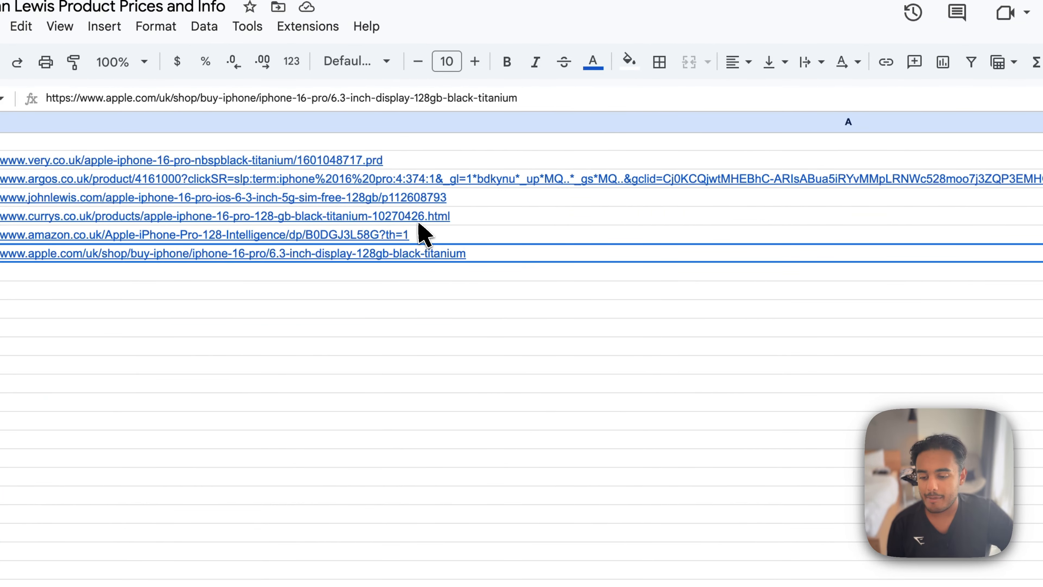
{"action": "key", "text": "Up"}
{"action": "key", "text": "Up"}
{"action": "key", "text": "Up"}
{"action": "key", "text": "Up"}
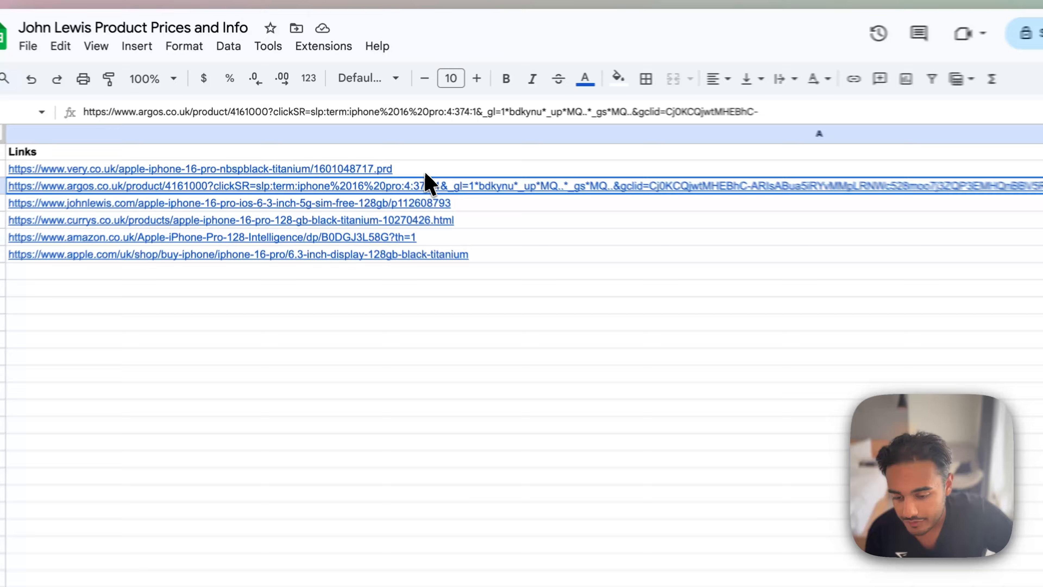
{"action": "left_click_drag", "start_coordinate": [398, 156], "coordinate": [408, 232]}
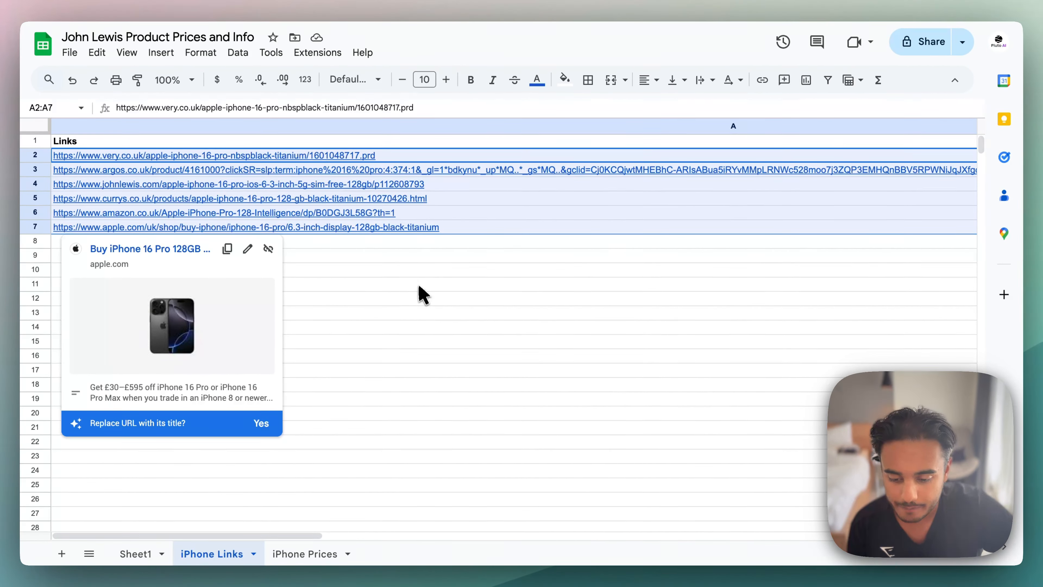
{"action": "left_click", "coordinate": [419, 286]}
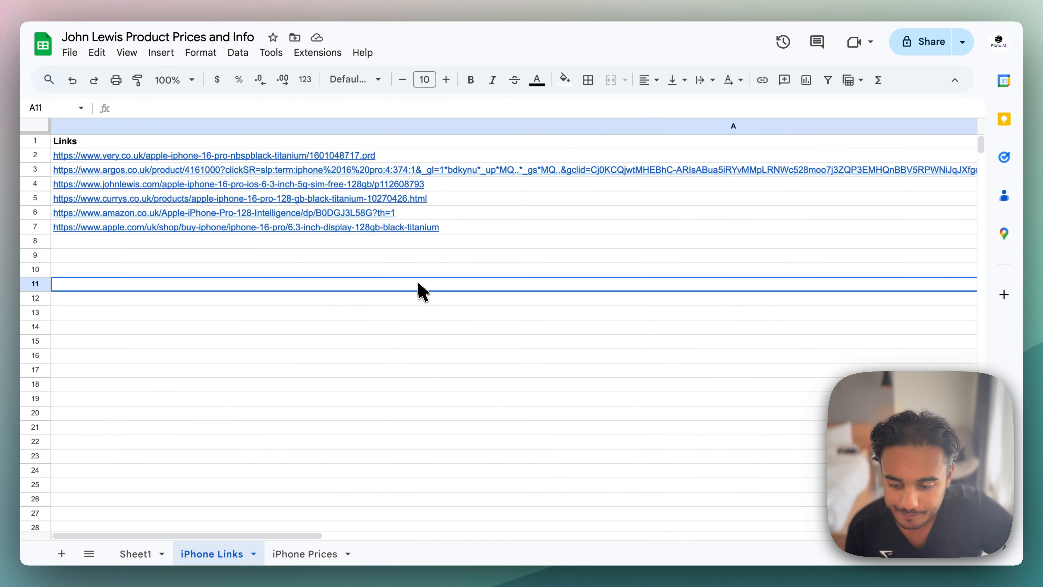
- Open the iPhone Prices sheet and examine the Retailer, Link and Price columns in rows 2 to 7
{"action": "left_click", "coordinate": [300, 558]}
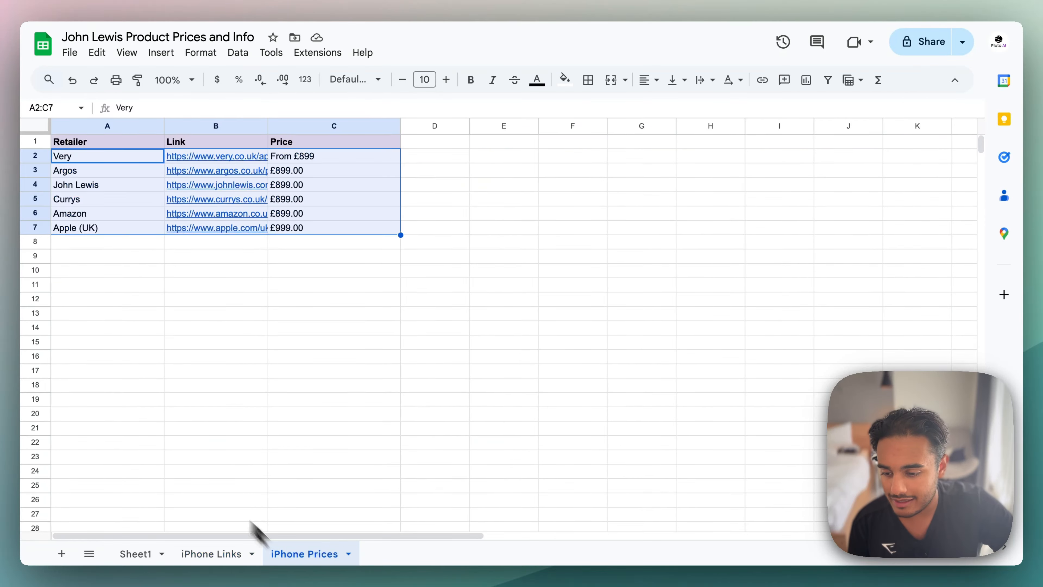
{"action": "left_click", "coordinate": [98, 271]}
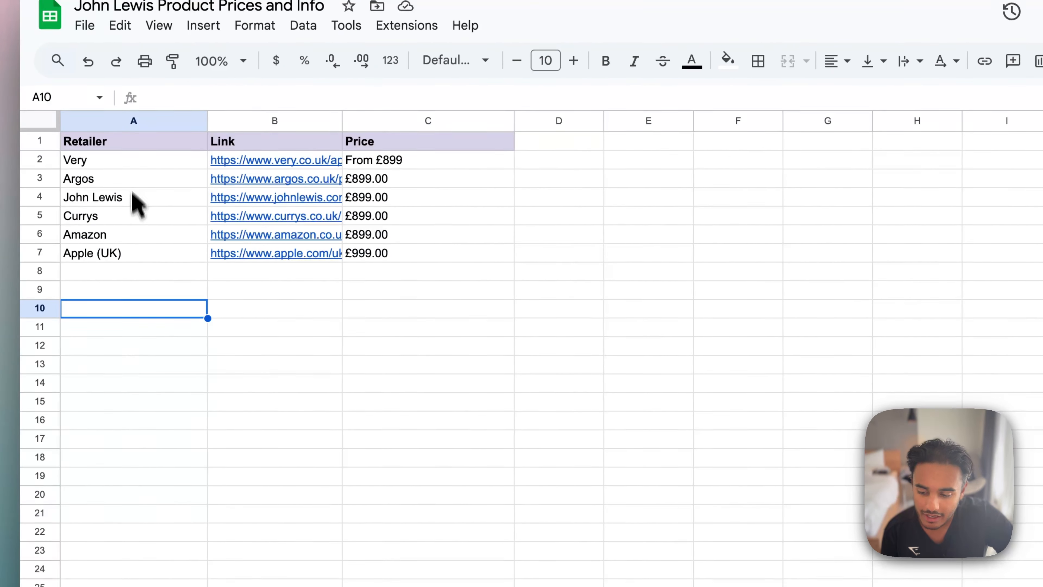
{"action": "left_click_drag", "start_coordinate": [133, 161], "coordinate": [152, 263]}
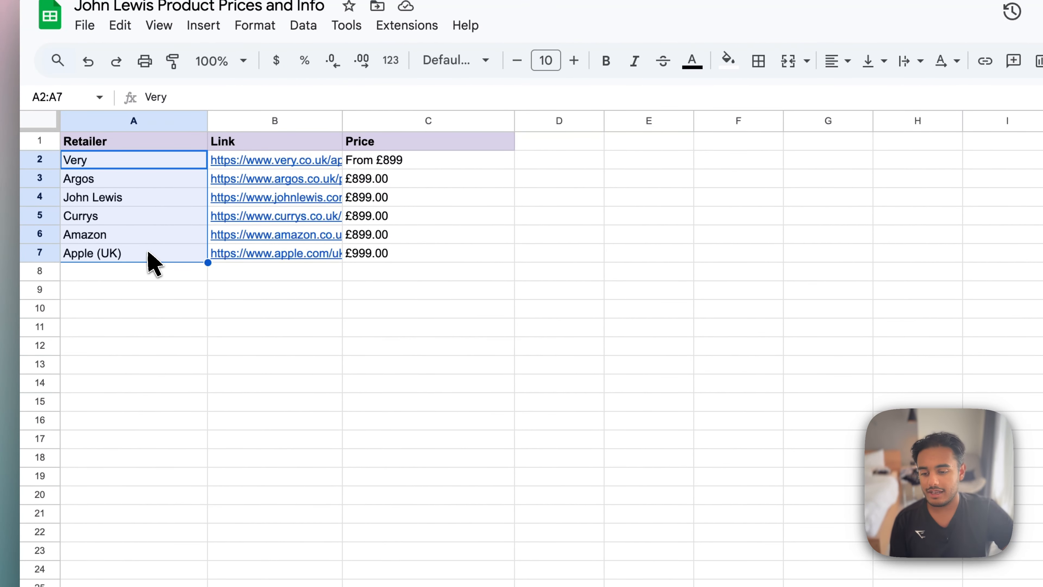
{"action": "left_click_drag", "start_coordinate": [333, 164], "coordinate": [328, 252]}
{"action": "mouse_move", "coordinate": [326, 259]}
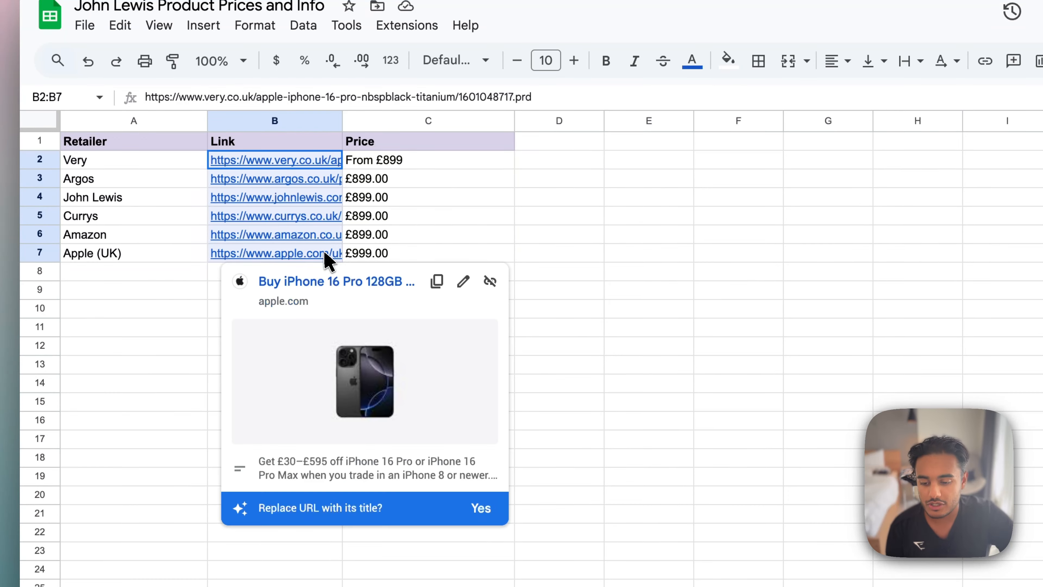
{"action": "left_click_drag", "start_coordinate": [441, 162], "coordinate": [449, 270]}
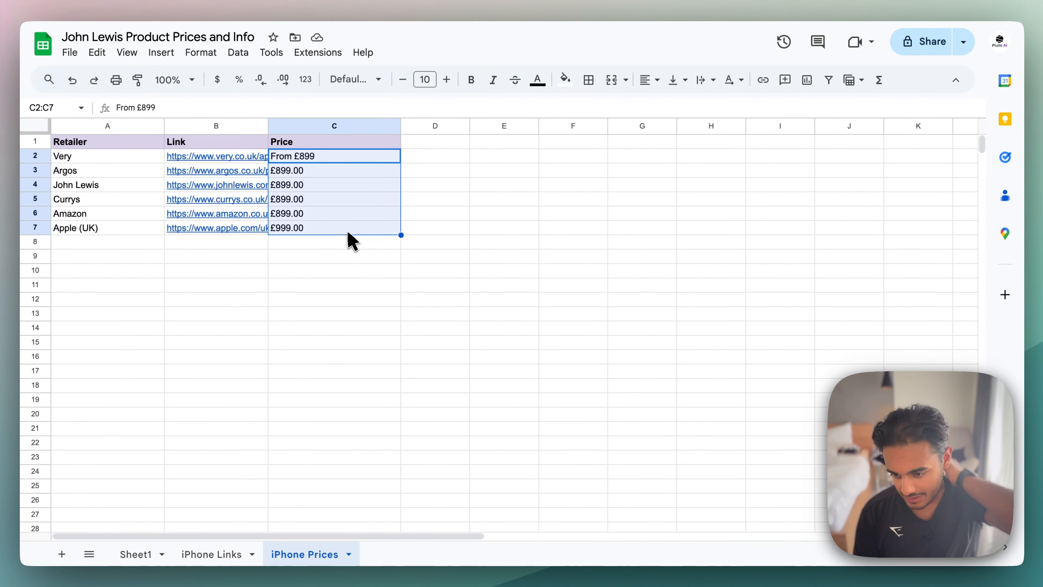
- Compare the prices of Very through Amazon in C2:C6 with Apple's price in C7
{"action": "left_click", "coordinate": [137, 158]}
{"action": "left_click", "coordinate": [117, 215]}
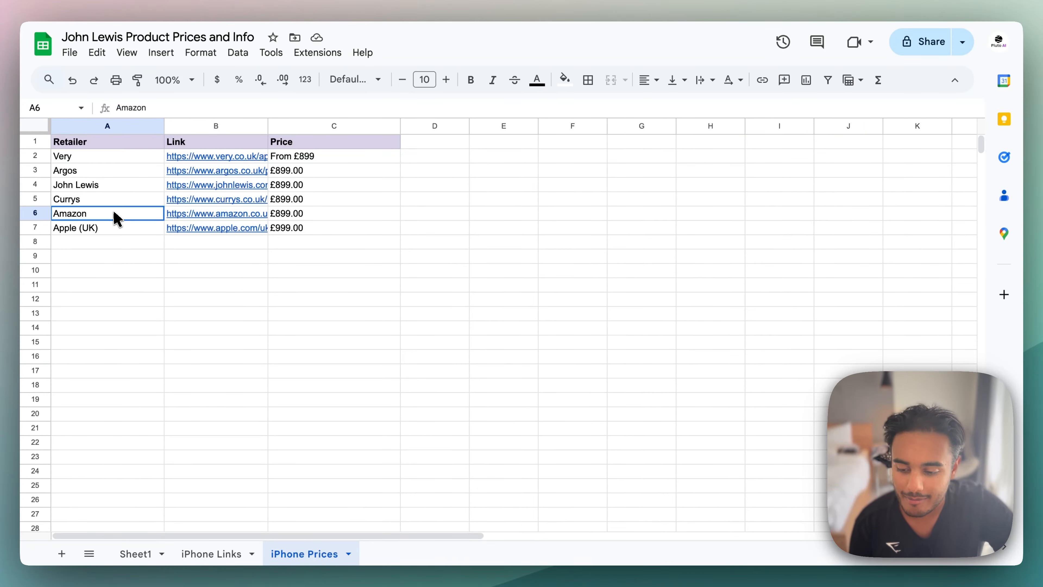
{"action": "left_click_drag", "start_coordinate": [291, 217], "coordinate": [300, 163]}
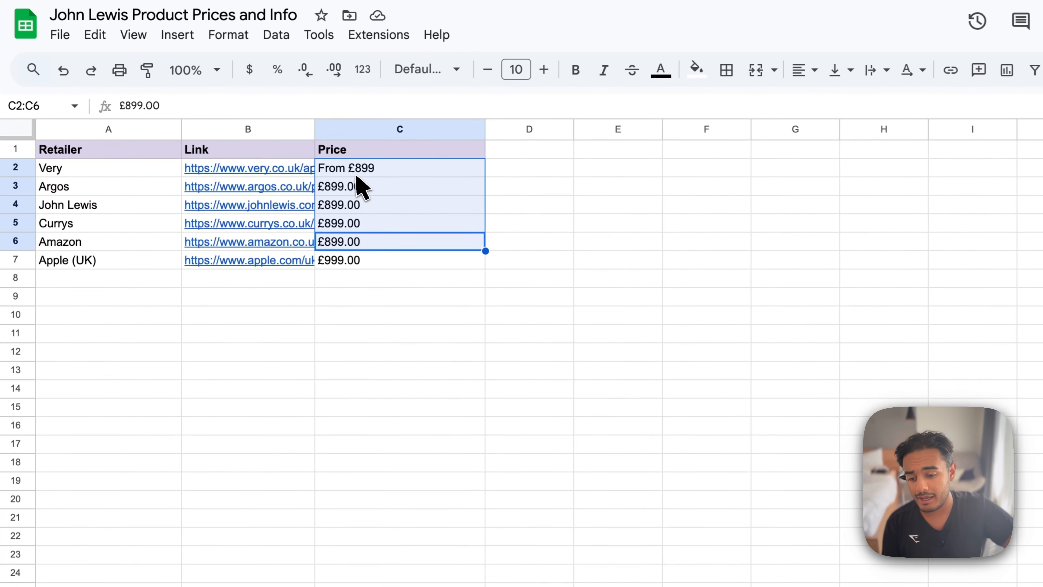
{"action": "left_click", "coordinate": [351, 249]}
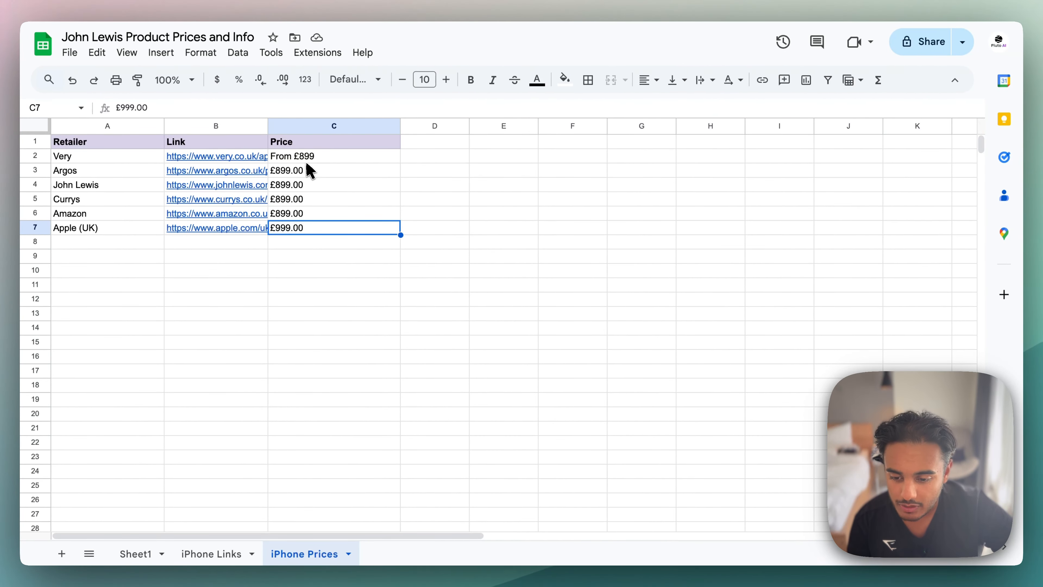
{"action": "left_click_drag", "start_coordinate": [309, 154], "coordinate": [310, 228]}
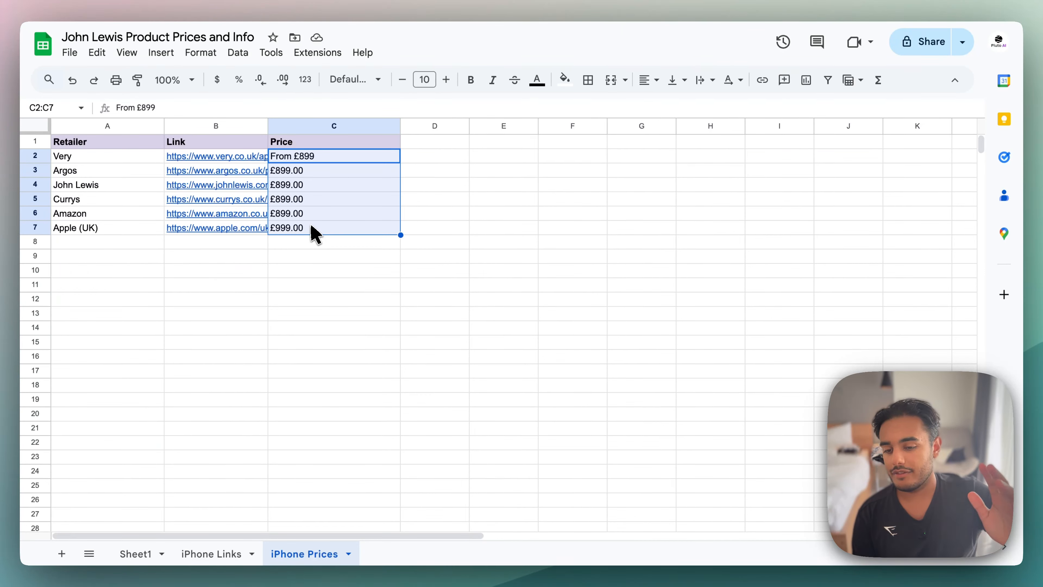
{"action": "left_click", "coordinate": [325, 258]}
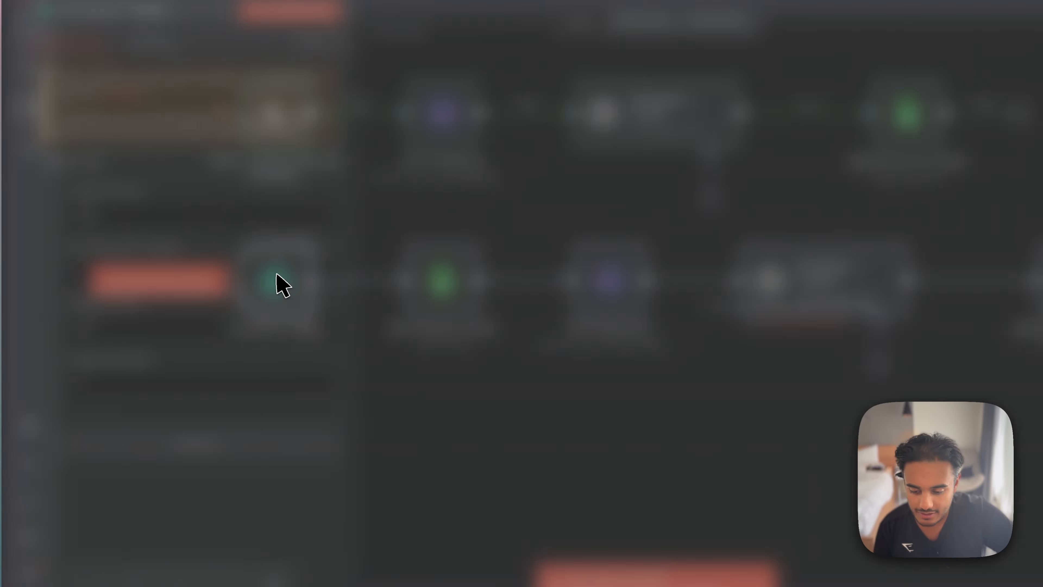
- Inspect the trigger interval and time in the n8n Schedule Trigger node and return to the canvas
{"action": "double_click", "coordinate": [242, 274]}
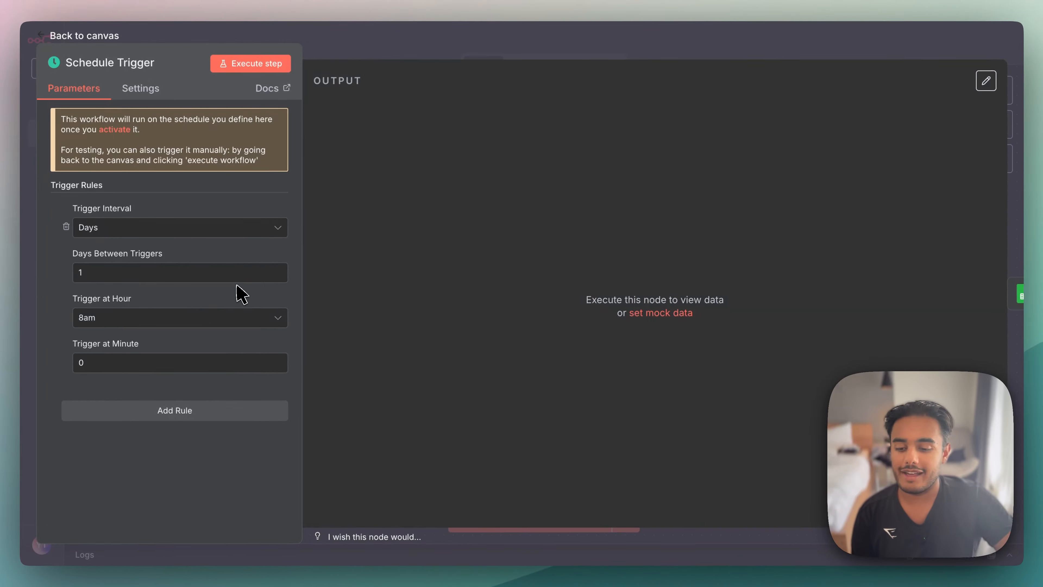
{"action": "key", "text": "Escape"}
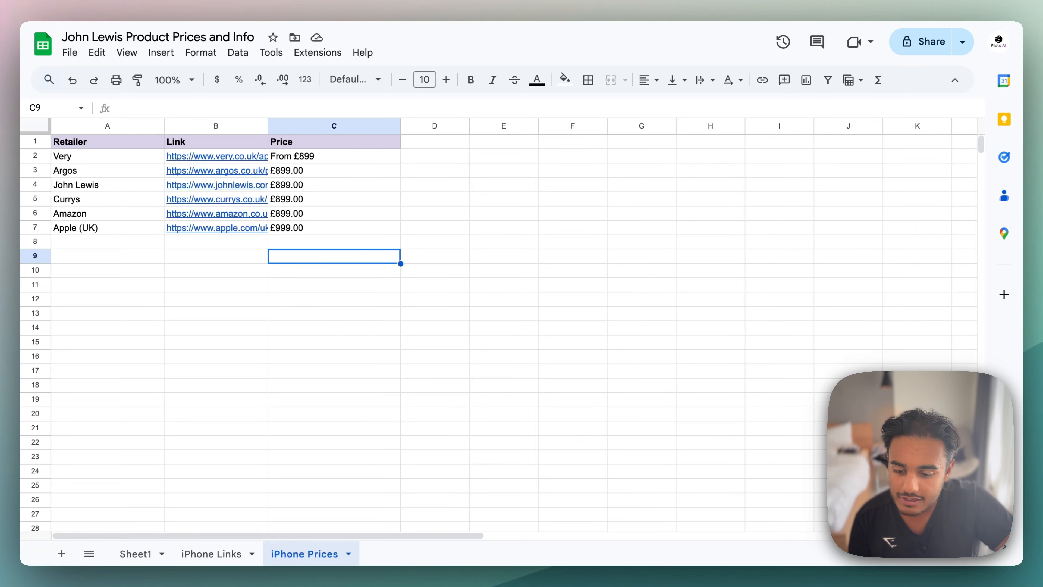
- Review the retailer links in iPhone Links again and compare them with the Price column in iPhone Prices
{"action": "left_click", "coordinate": [222, 553]}
{"action": "left_click", "coordinate": [426, 173]}
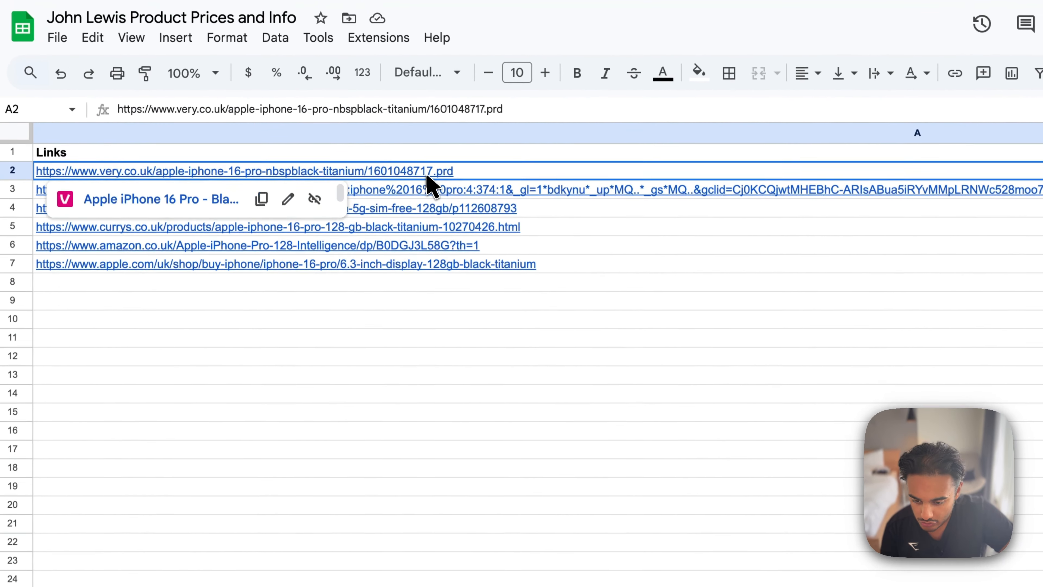
{"action": "left_click_drag", "start_coordinate": [426, 172], "coordinate": [409, 238]}
{"action": "left_click", "coordinate": [310, 557]}
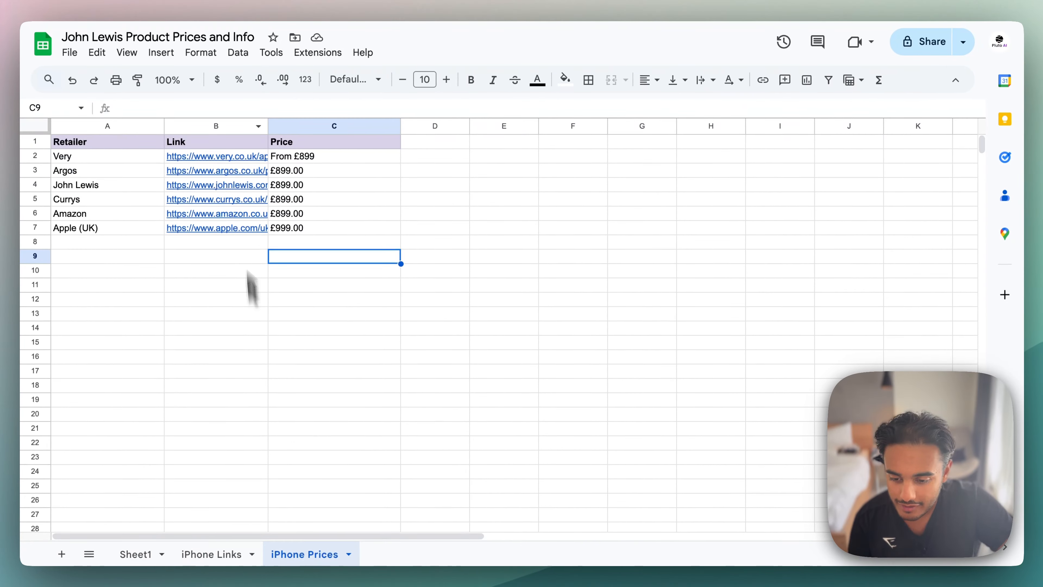
{"action": "left_click_drag", "start_coordinate": [319, 164], "coordinate": [317, 242]}
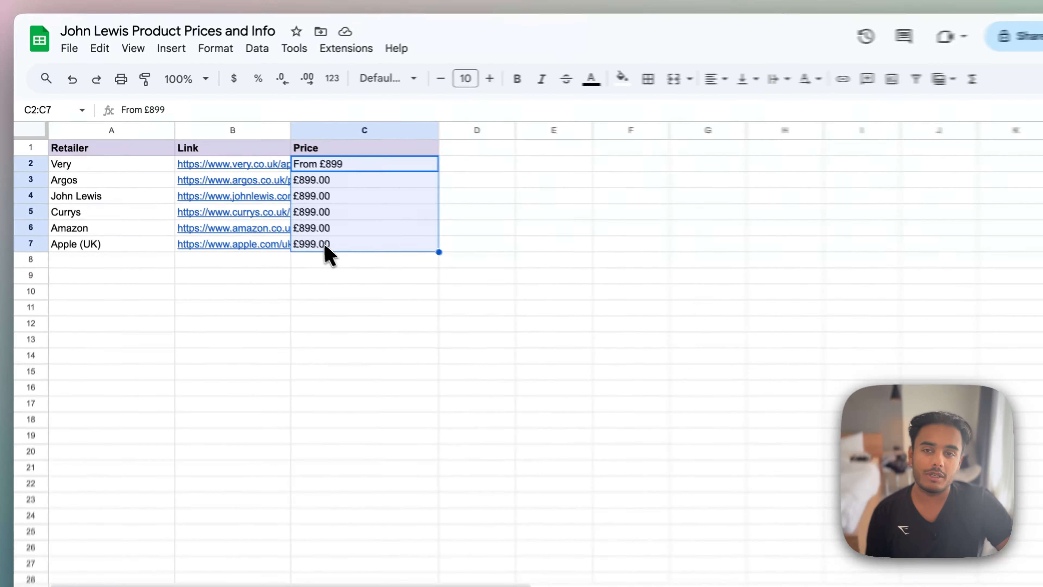
{"action": "left_click", "coordinate": [331, 247]}
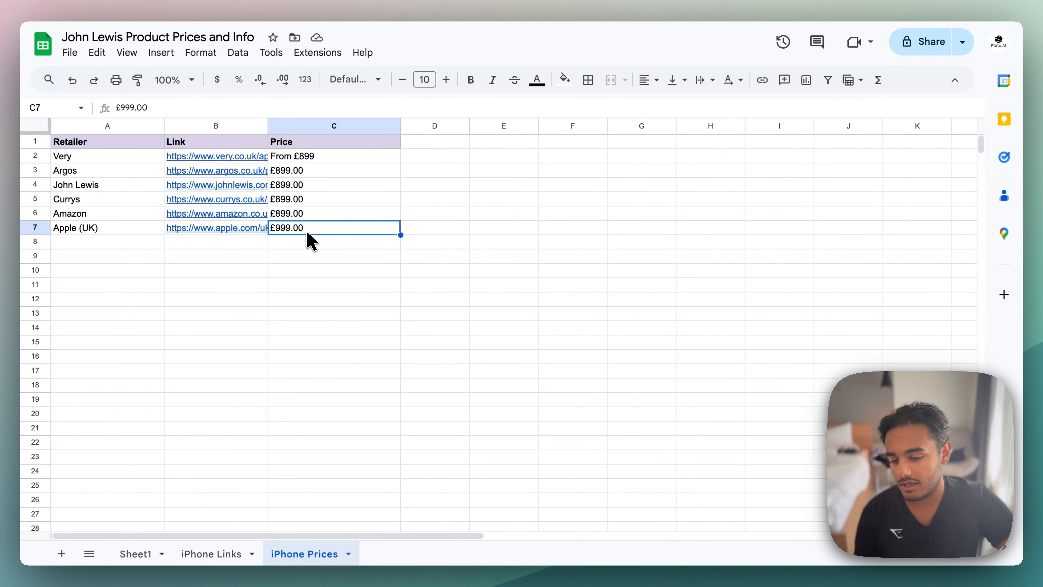
{"action": "left_click_drag", "start_coordinate": [91, 235], "coordinate": [328, 162]}
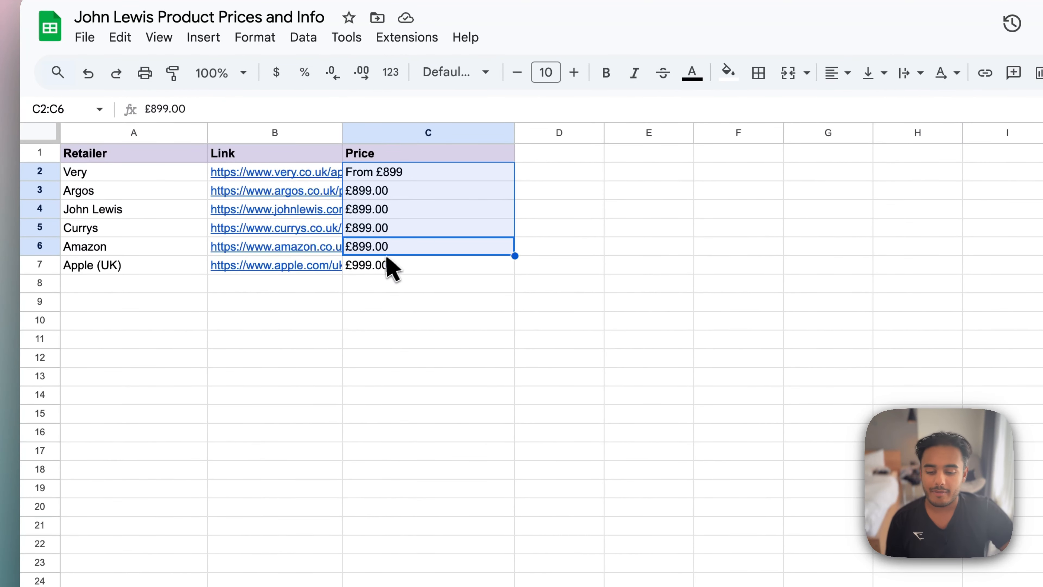
- Switch back to the n8n workflow and add another Schedule Trigger node to the canvas
{"action": "left_click", "coordinate": [386, 266]}
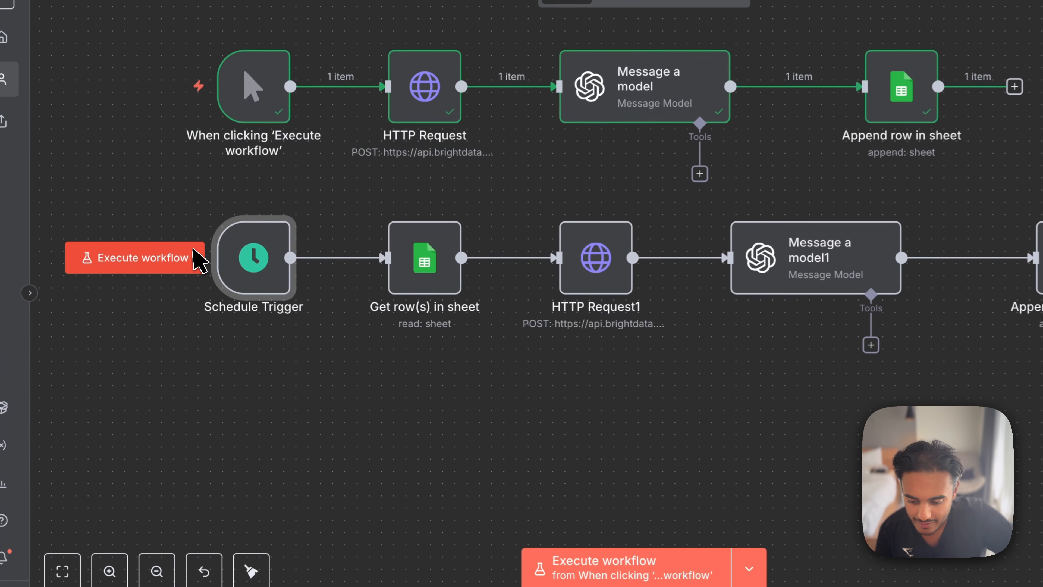
{"action": "left_click", "coordinate": [1012, 84]}
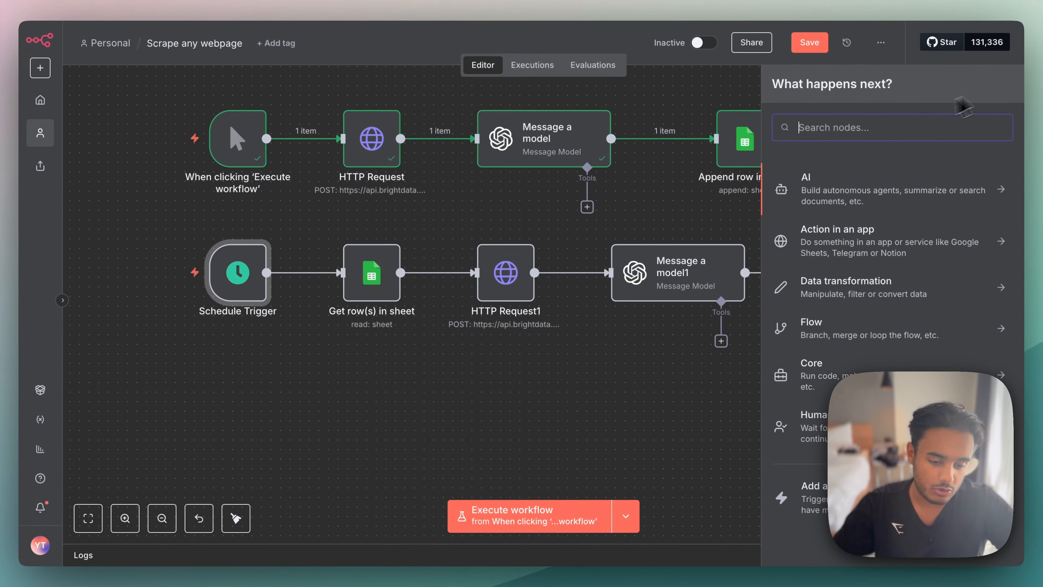
{"action": "type", "text": "sch"}
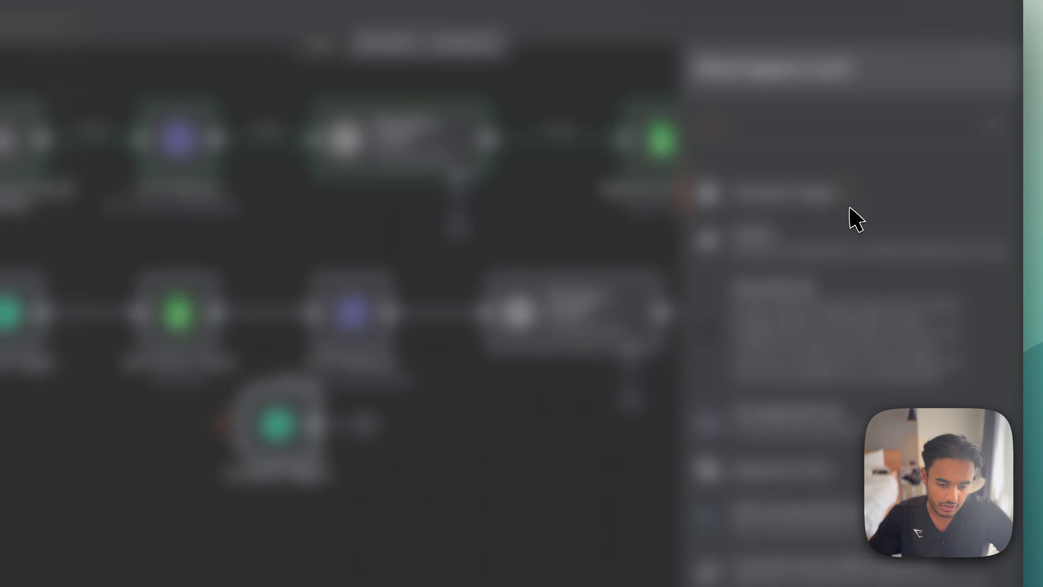
{"action": "left_click", "coordinate": [856, 220]}
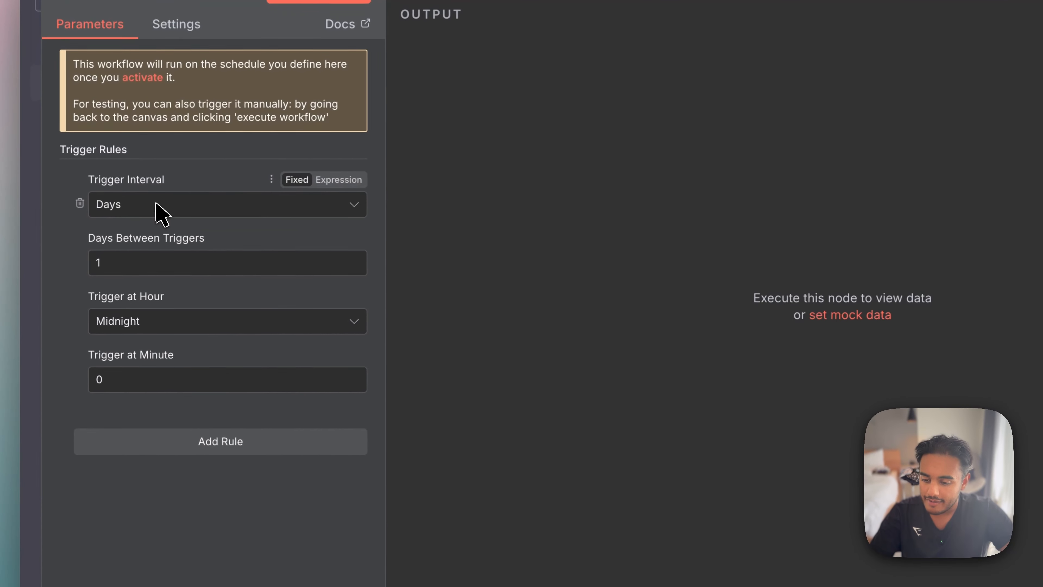
- Schedule the new trigger on a Days interval with 1 day between triggers, at 6am and minute 30
{"action": "left_click", "coordinate": [125, 229]}
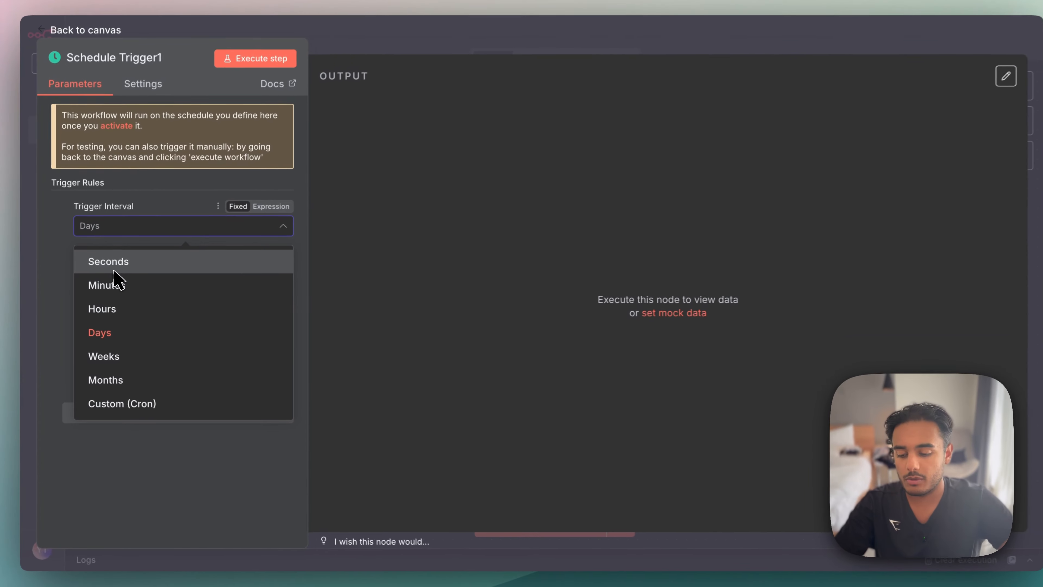
{"action": "key", "text": "Escape"}
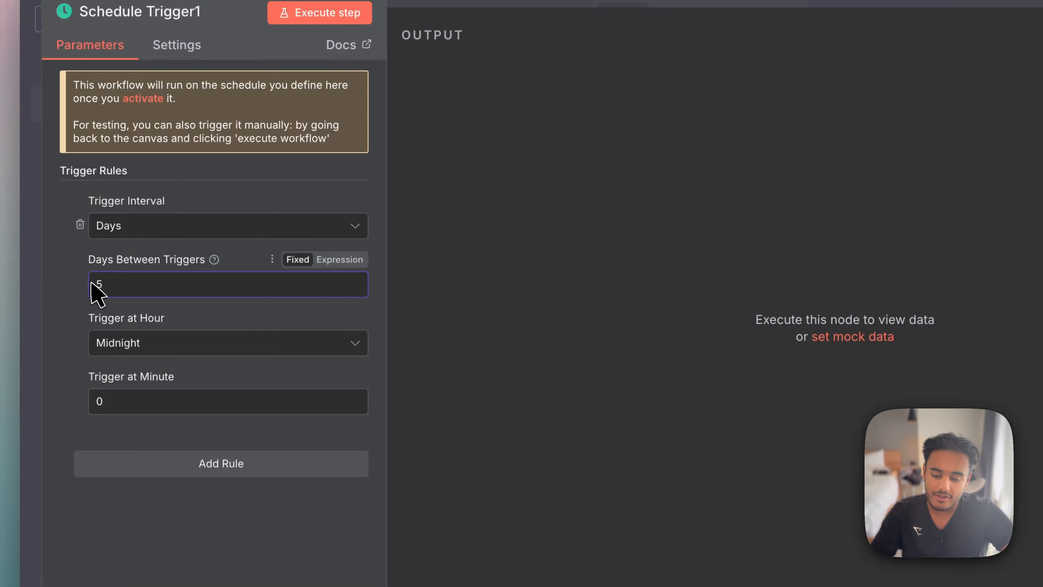
{"action": "key", "text": "BackSpace"}
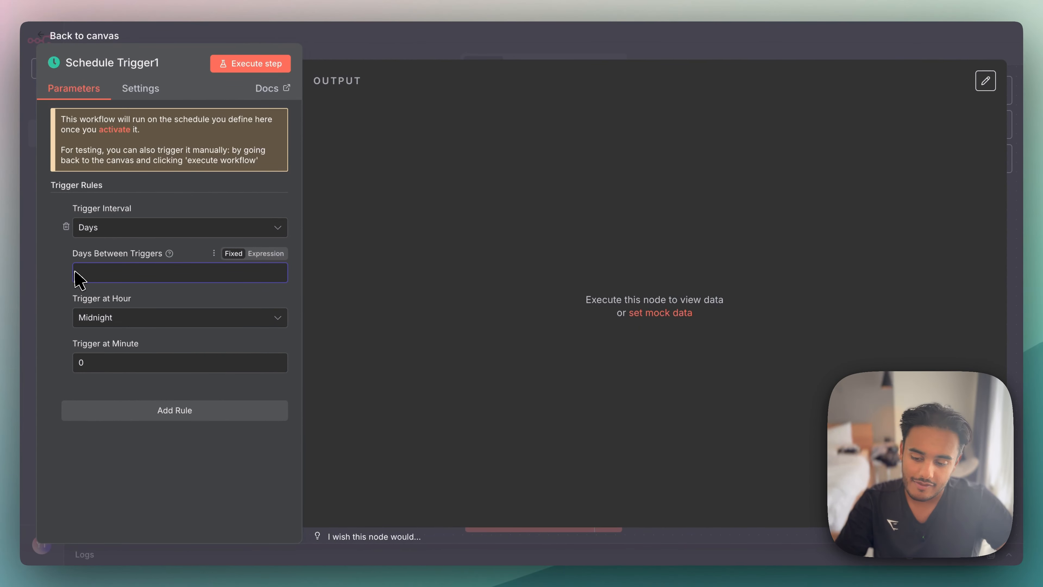
{"action": "left_click", "coordinate": [141, 322]}
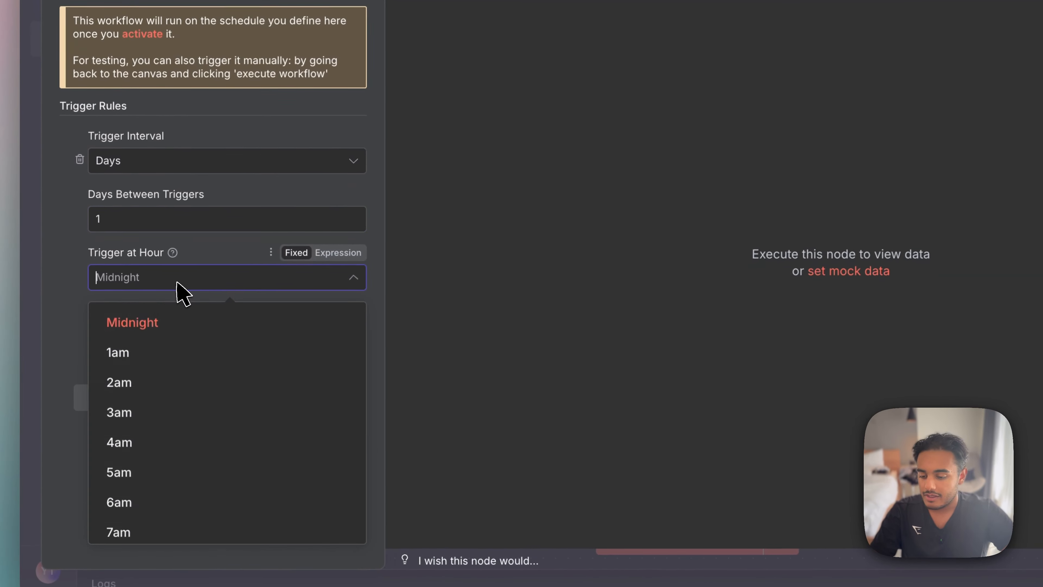
{"action": "scroll", "coordinate": [154, 391], "scroll_direction": "down", "scroll_amount": 5}
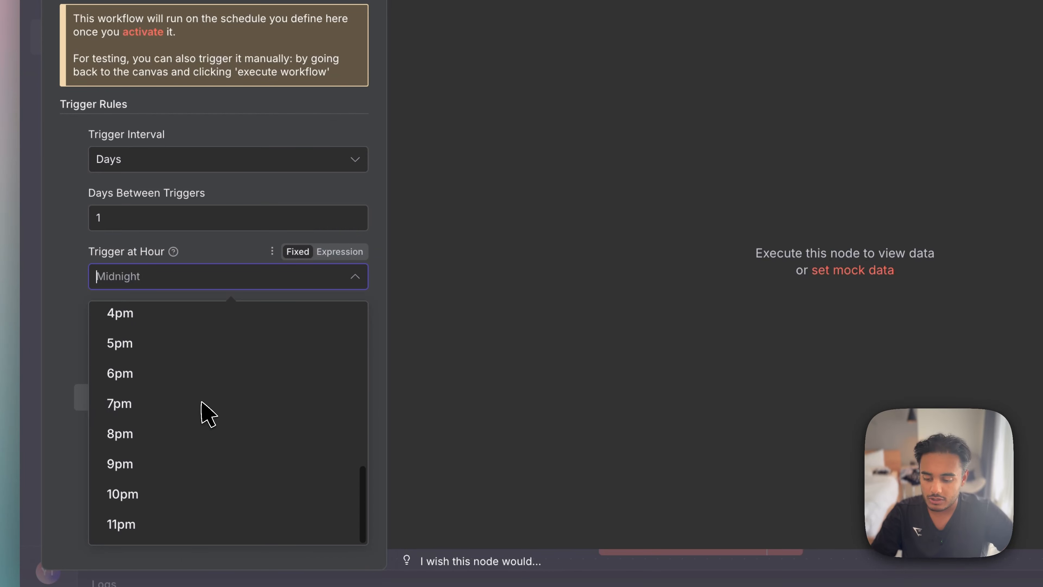
{"action": "scroll", "coordinate": [202, 401], "scroll_direction": "up", "scroll_amount": 5}
{"action": "left_click", "coordinate": [151, 493]}
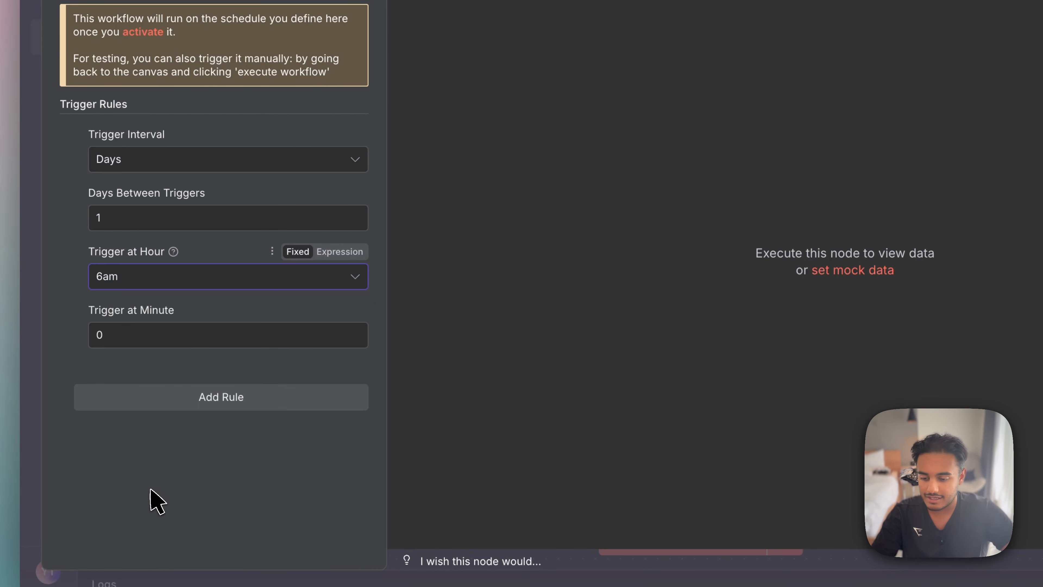
{"action": "left_click", "coordinate": [147, 337]}
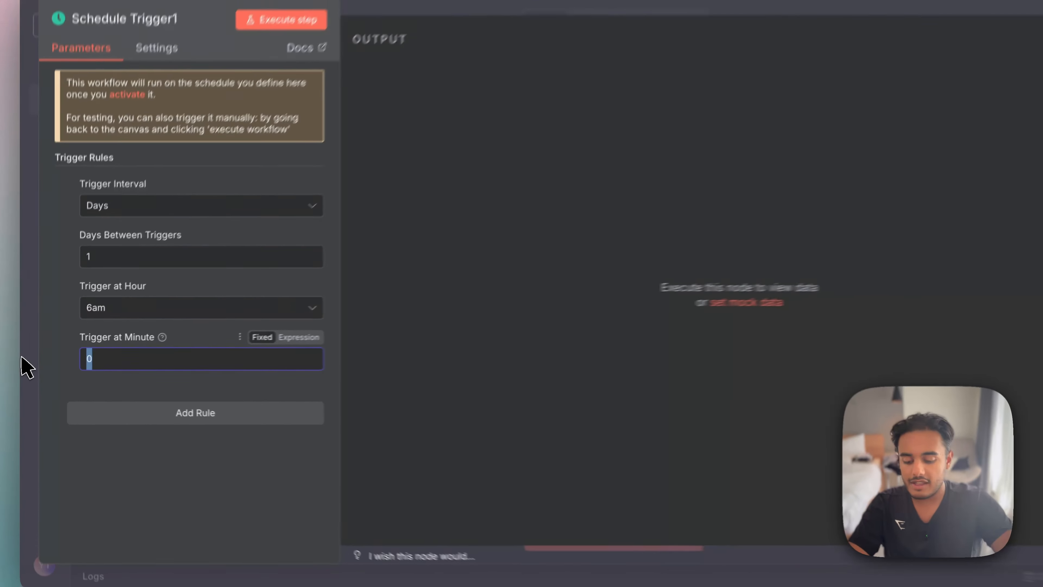
{"action": "type", "text": "30"}
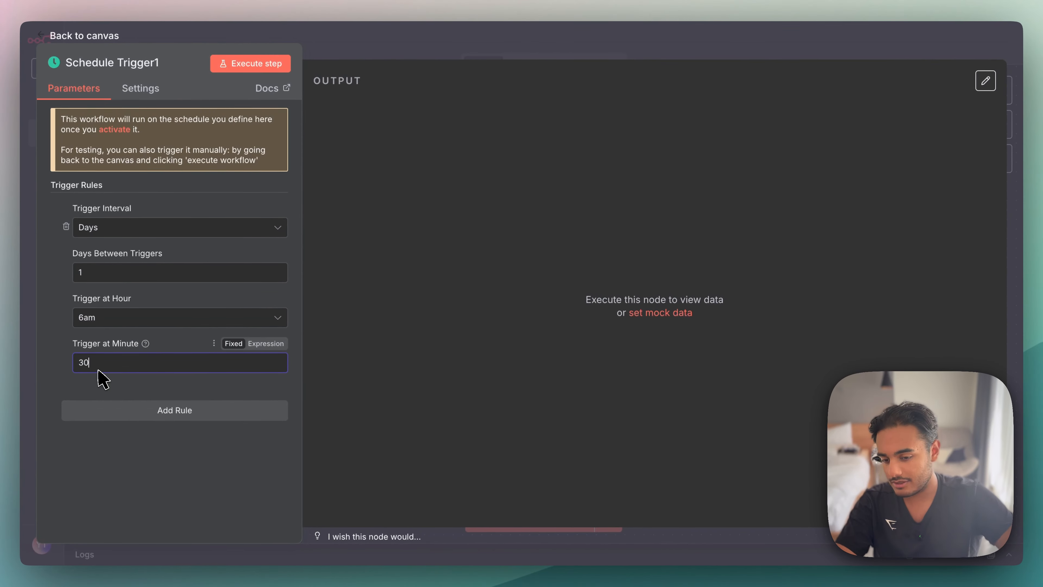
- Return to the canvas and delete the newly added, unconnected Schedule Trigger node
{"action": "left_click", "coordinate": [792, 42]}
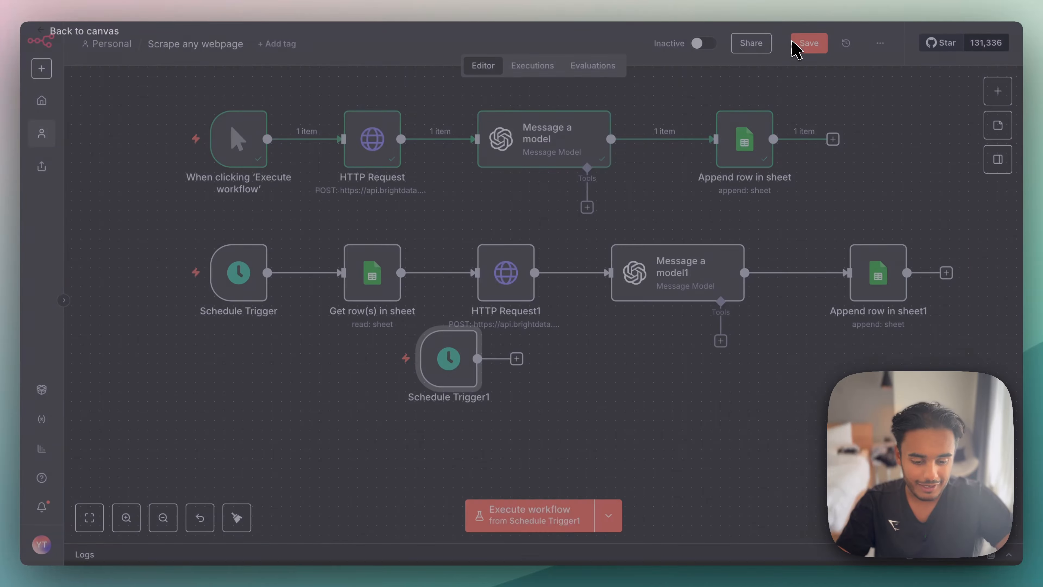
{"action": "right_click", "coordinate": [461, 367]}
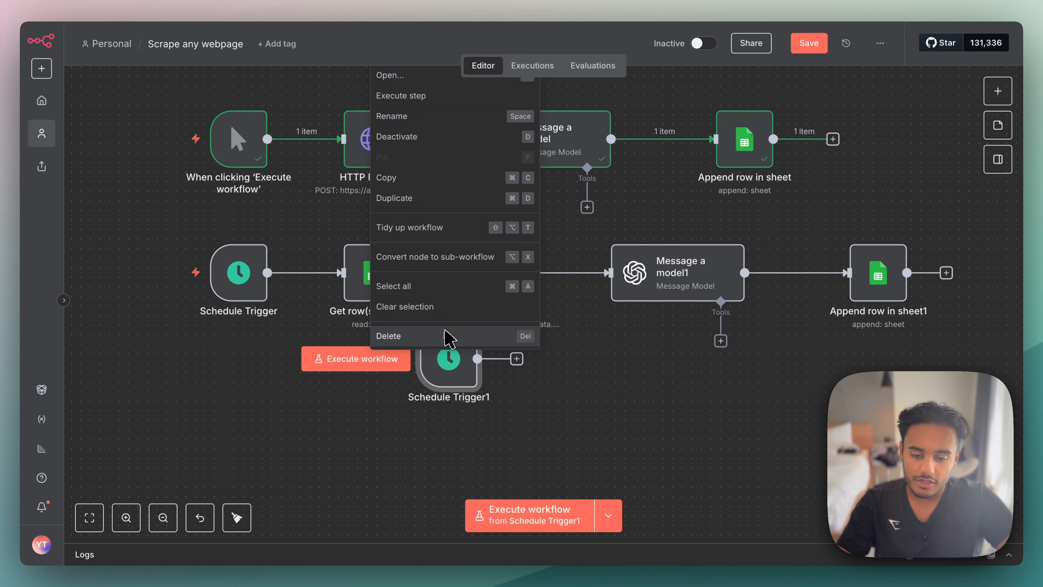
{"action": "left_click", "coordinate": [444, 333]}
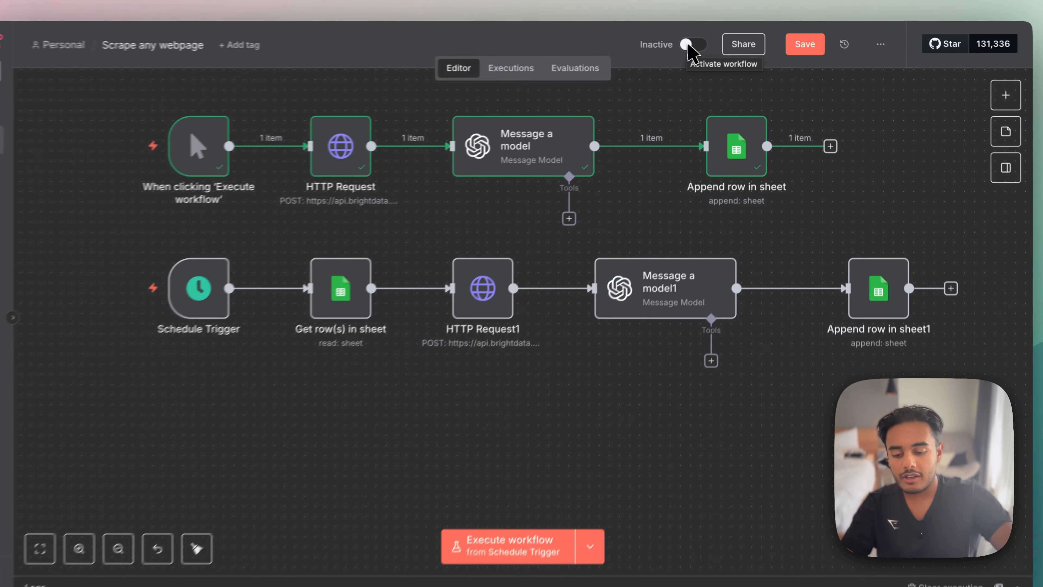
- Open the Get row(s) in sheet node and check its operation, document and sheet settings
{"action": "mouse_move", "coordinate": [240, 308]}
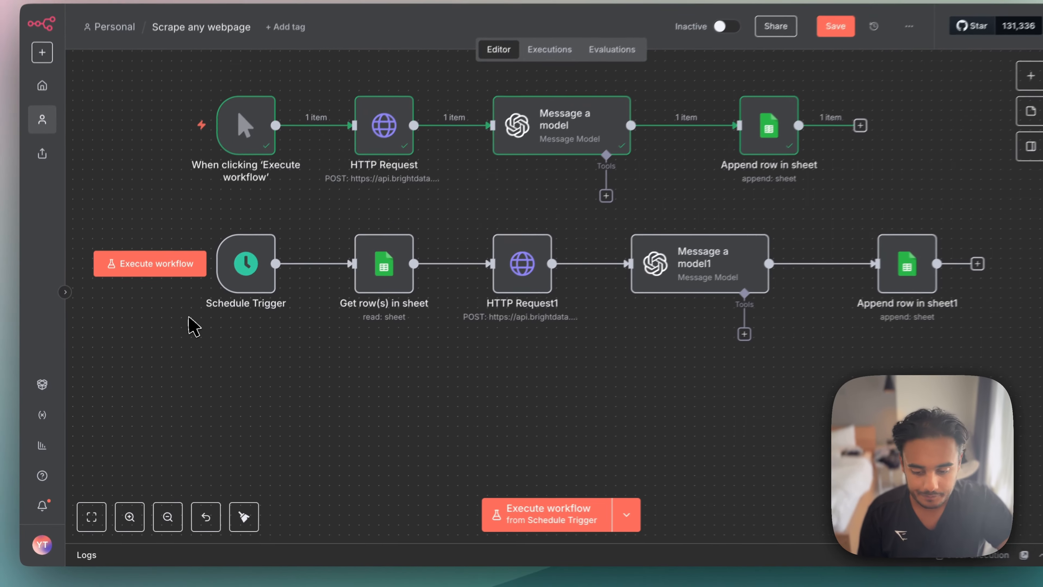
{"action": "mouse_move", "coordinate": [251, 251]}
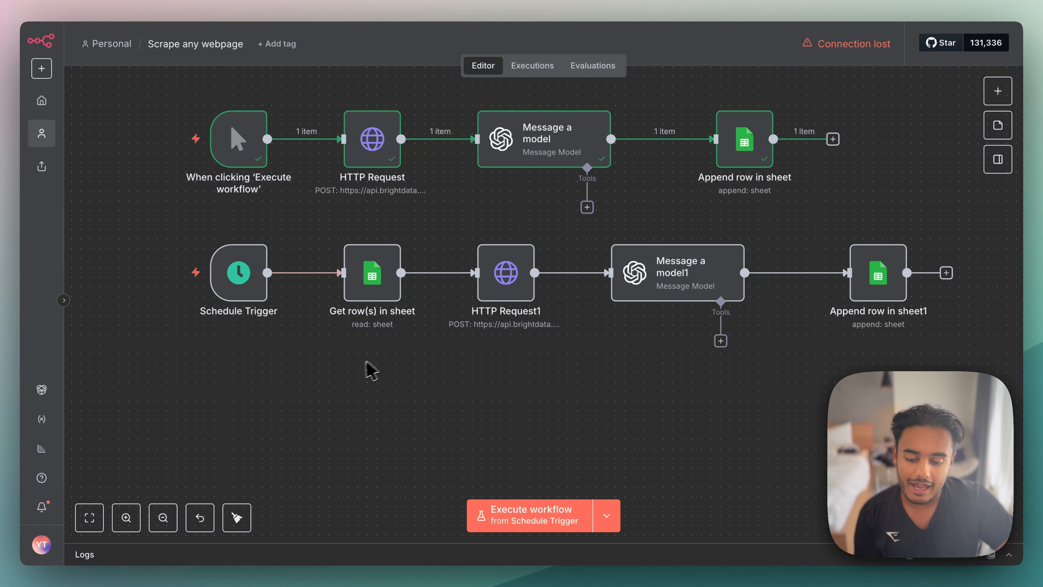
{"action": "mouse_move", "coordinate": [368, 287]}
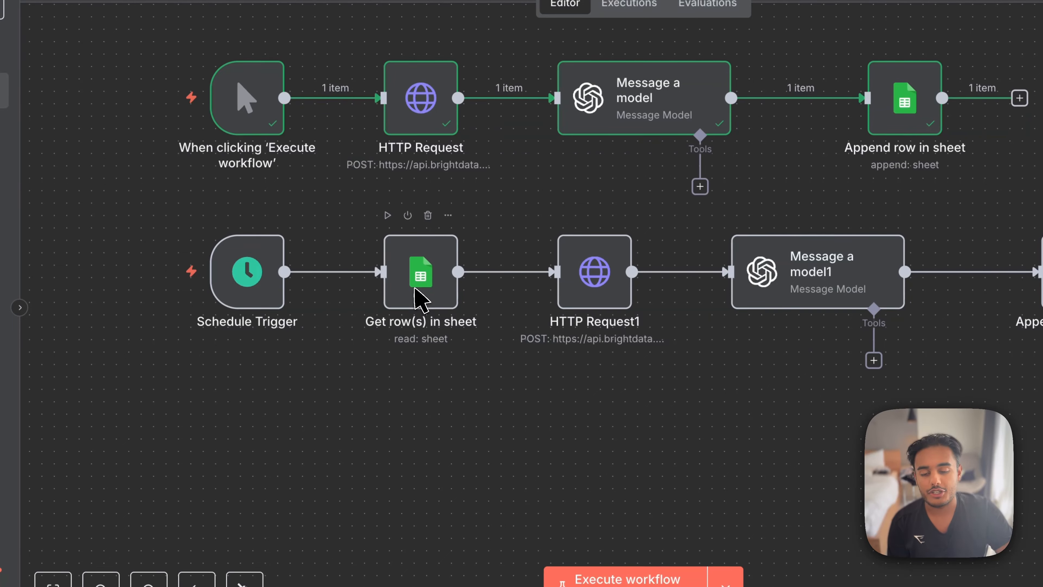
{"action": "double_click", "coordinate": [418, 290]}
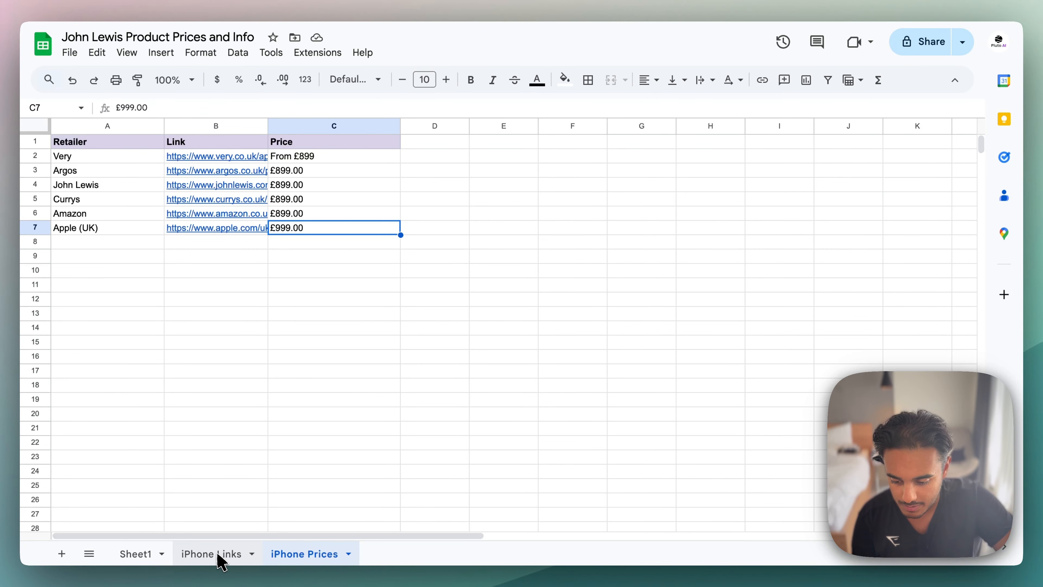
{"action": "left_click", "coordinate": [218, 554]}
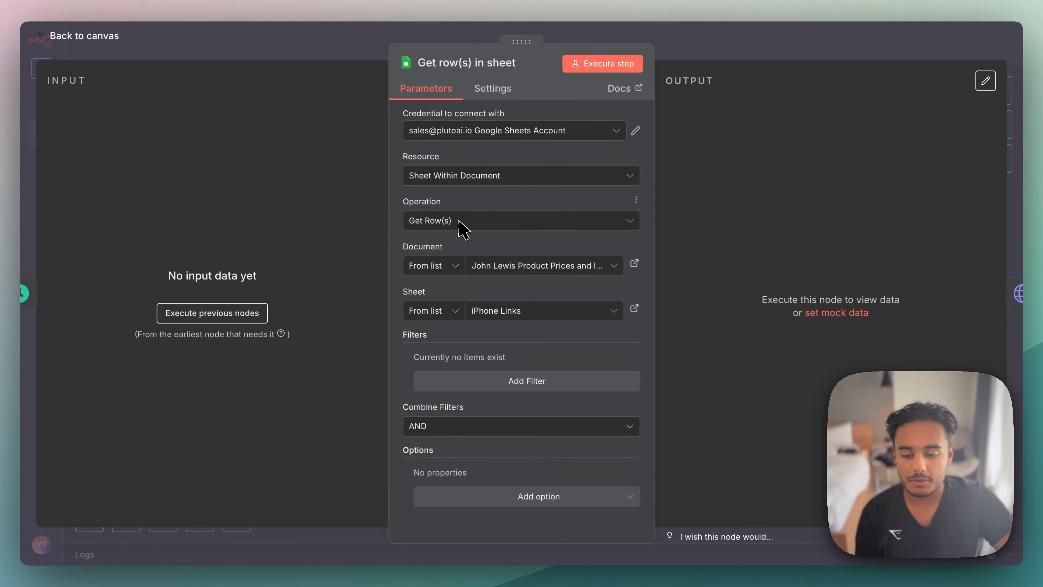
{"action": "left_click", "coordinate": [460, 222]}
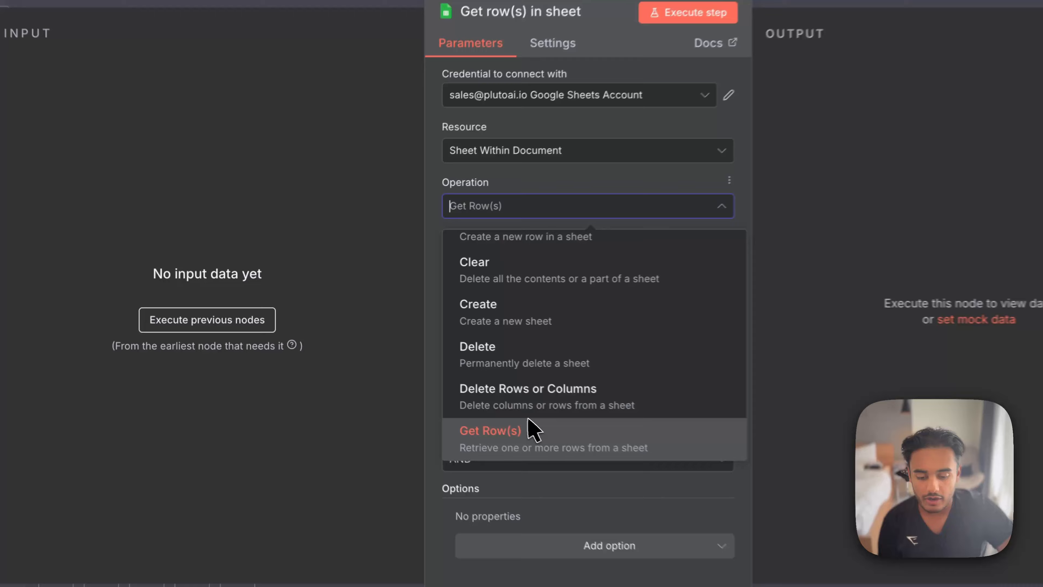
{"action": "left_click", "coordinate": [472, 410]}
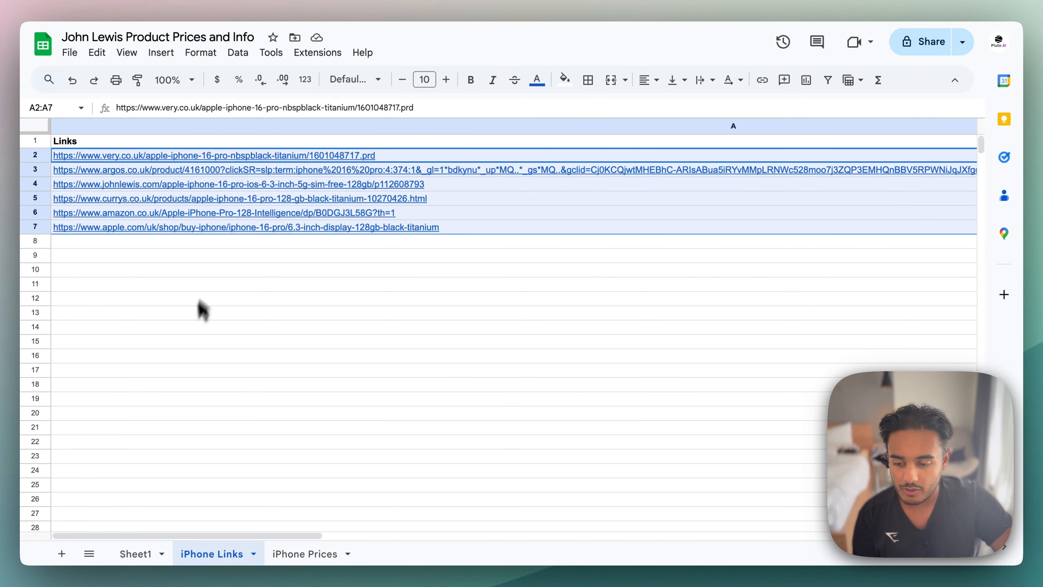
- Switch to Google Sheets and review the retailer links in A2:A7 of the iPhone Links sheet
{"action": "left_click", "coordinate": [188, 328]}
{"action": "scroll", "coordinate": [197, 320], "scroll_direction": "down", "scroll_amount": 1}
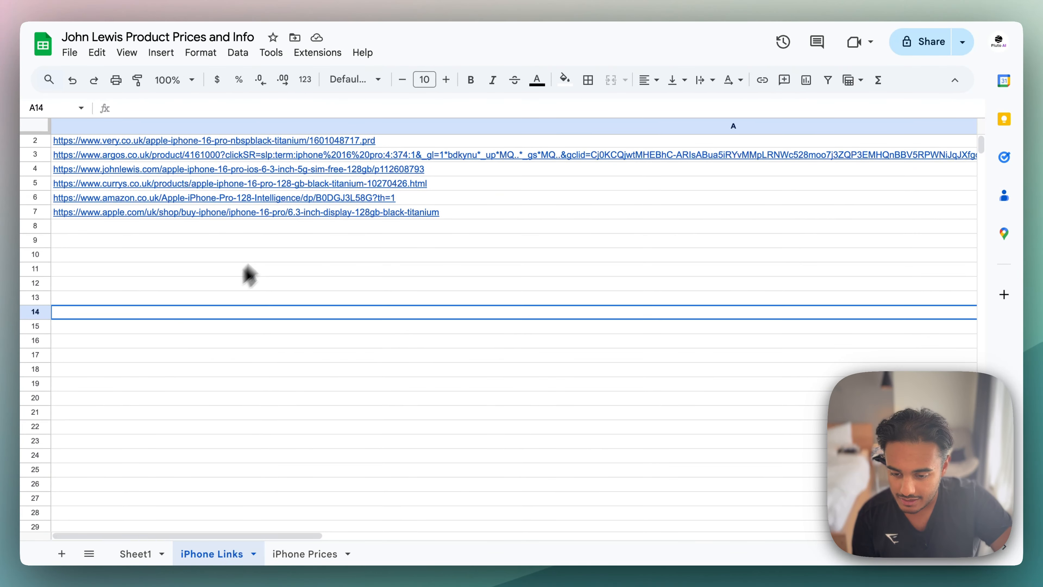
{"action": "scroll", "coordinate": [251, 259], "scroll_direction": "up", "scroll_amount": 1}
{"action": "left_click", "coordinate": [286, 159]}
{"action": "left_click_drag", "start_coordinate": [359, 196], "coordinate": [368, 289]}
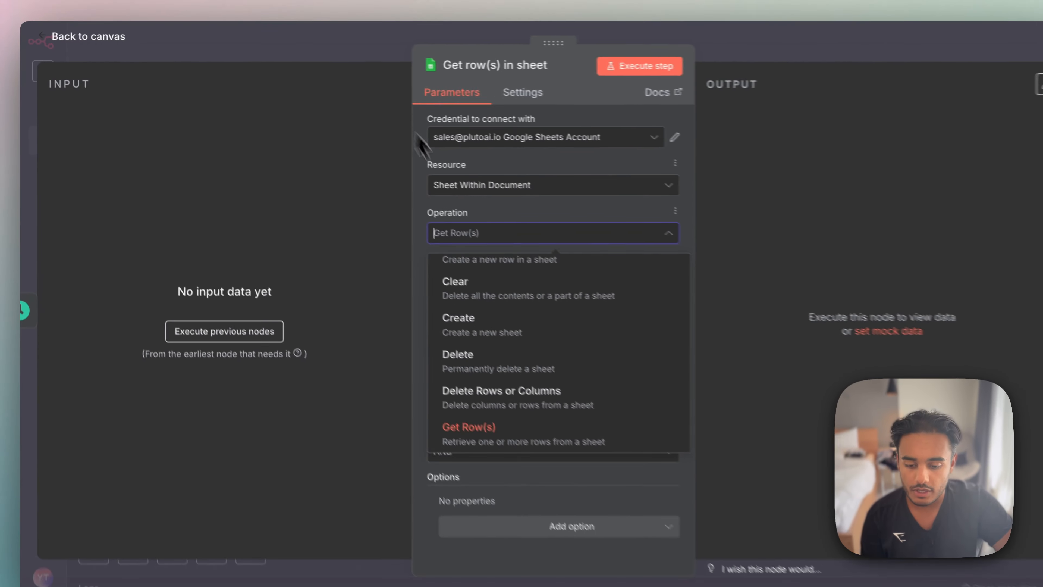
{"action": "left_click", "coordinate": [468, 429]}
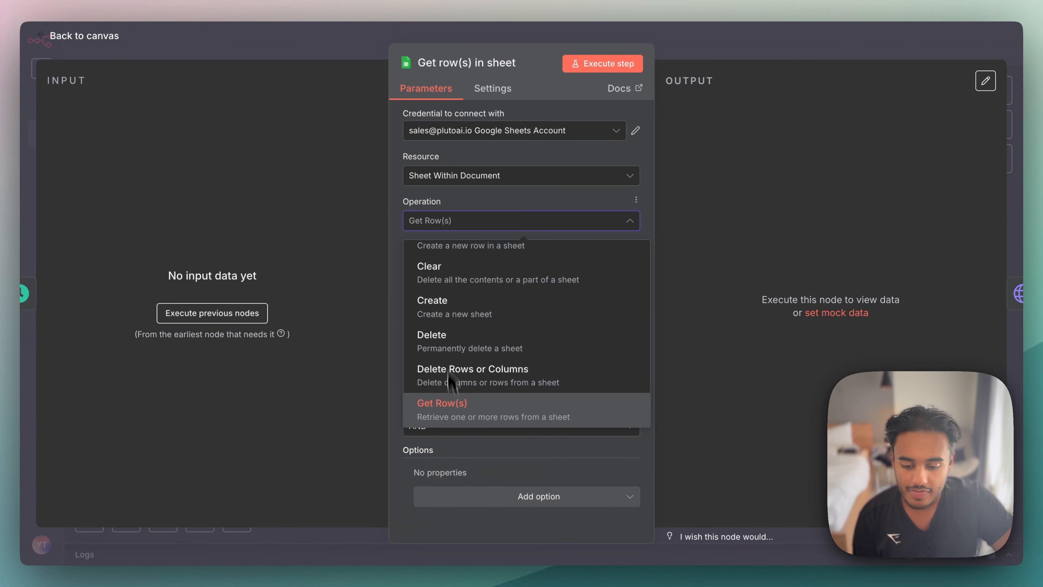
{"action": "left_click", "coordinate": [455, 426]}
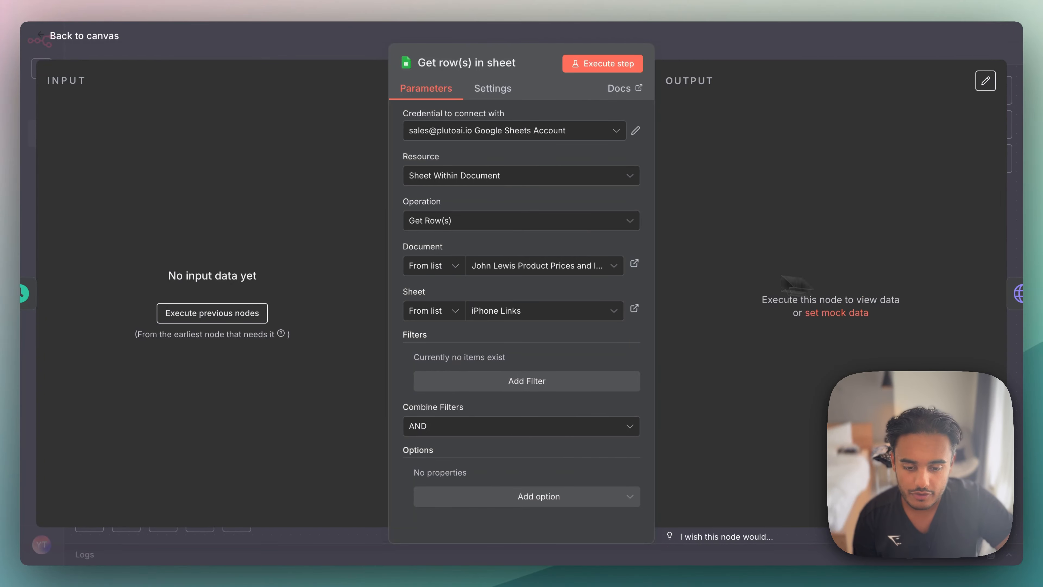
- Execute the Get row(s) in sheet node and compare its Links output with the iPhone Links sheet, then return to the canvas
{"action": "left_click", "coordinate": [618, 69]}
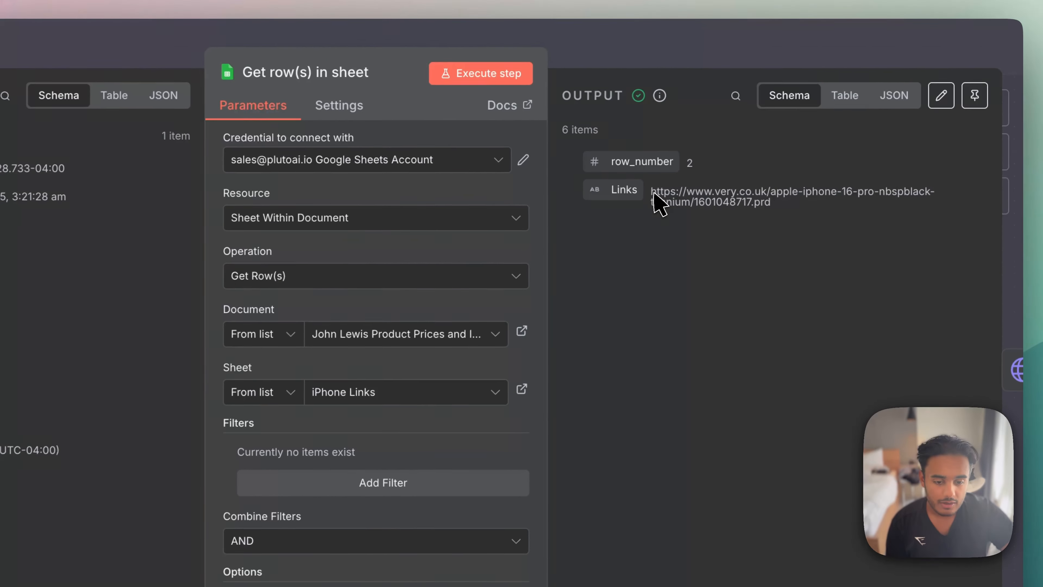
{"action": "left_click_drag", "start_coordinate": [734, 156], "coordinate": [843, 172]}
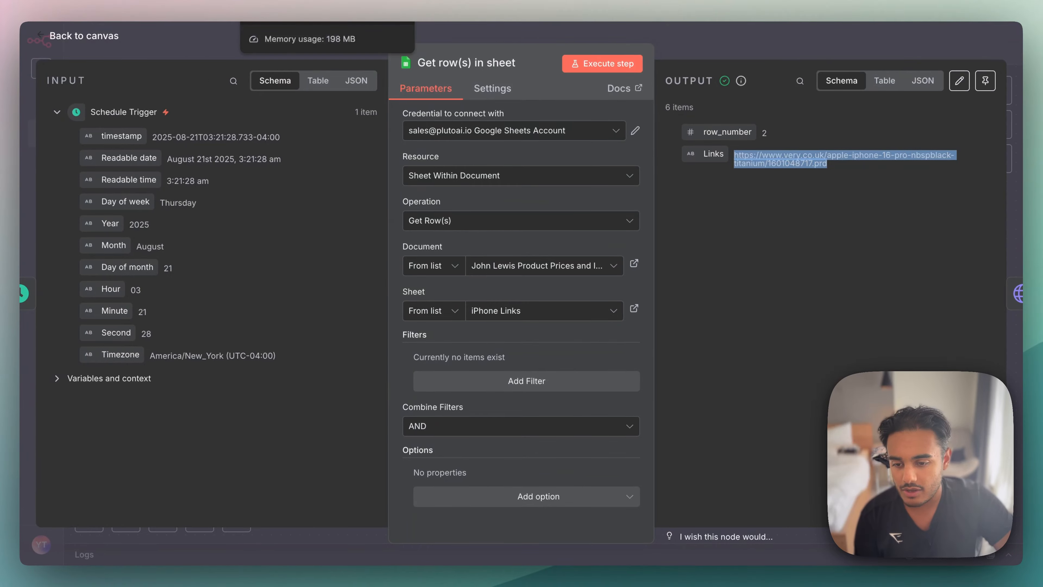
{"action": "left_click", "coordinate": [328, 13]}
{"action": "left_click_drag", "start_coordinate": [126, 140], "coordinate": [158, 224]}
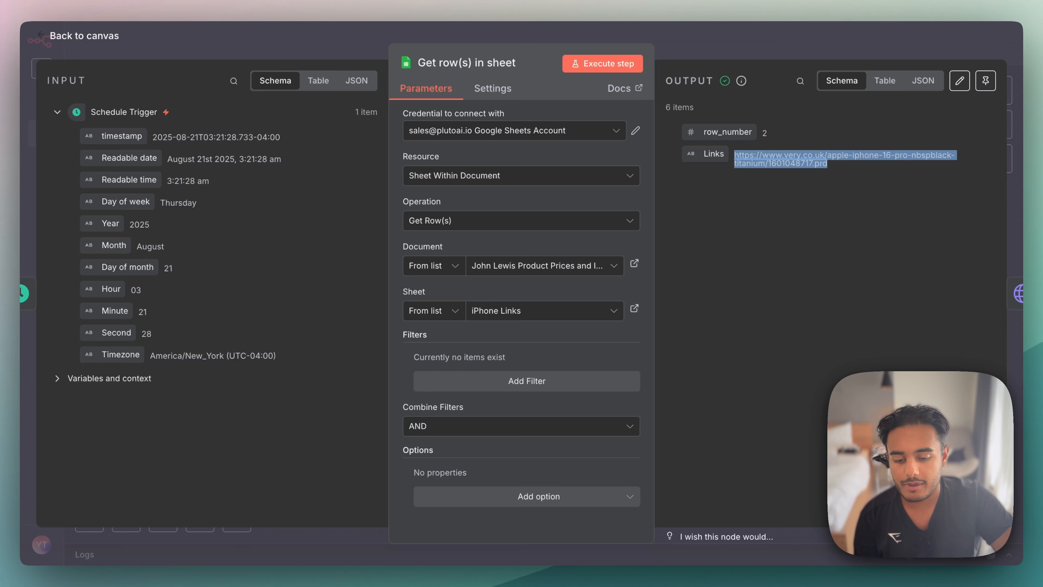
{"action": "left_click", "coordinate": [694, 48]}
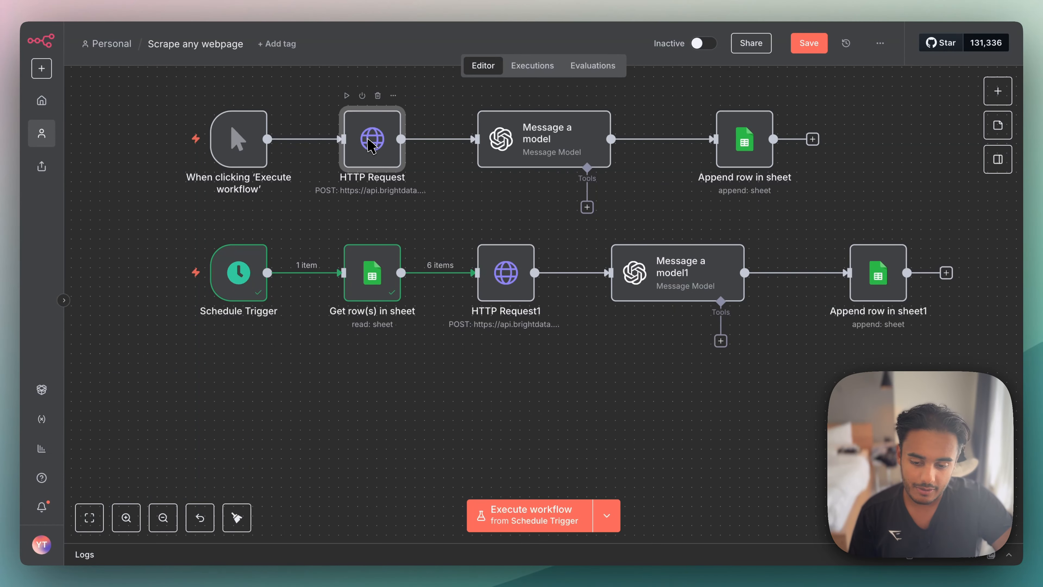
- Inspect the url body parameter in the original HTTP Request node and return to the canvas
{"action": "double_click", "coordinate": [370, 145]}
{"action": "scroll", "coordinate": [478, 409], "scroll_direction": "down", "scroll_amount": 5}
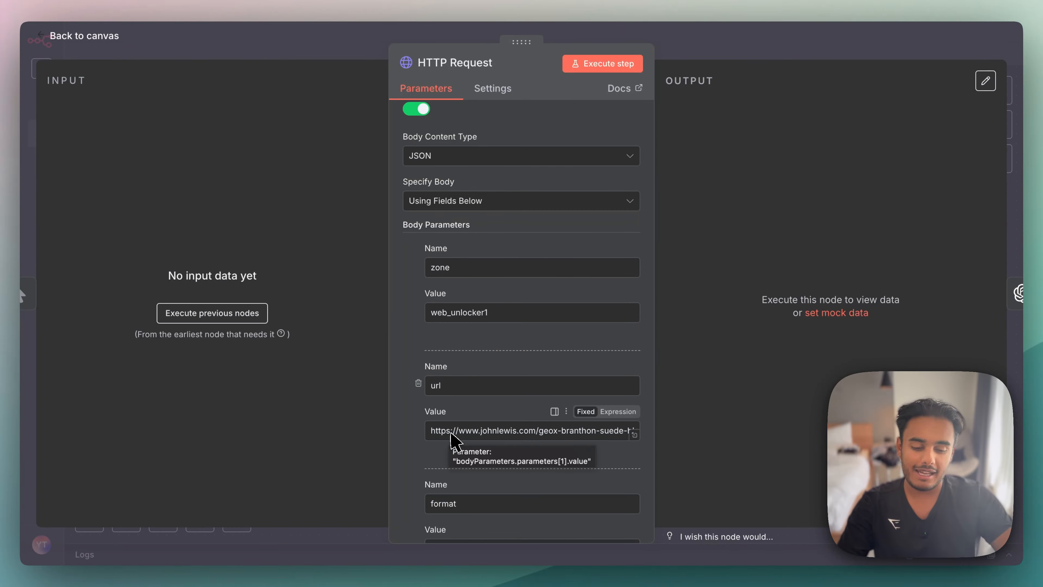
{"action": "key", "text": "Escape"}
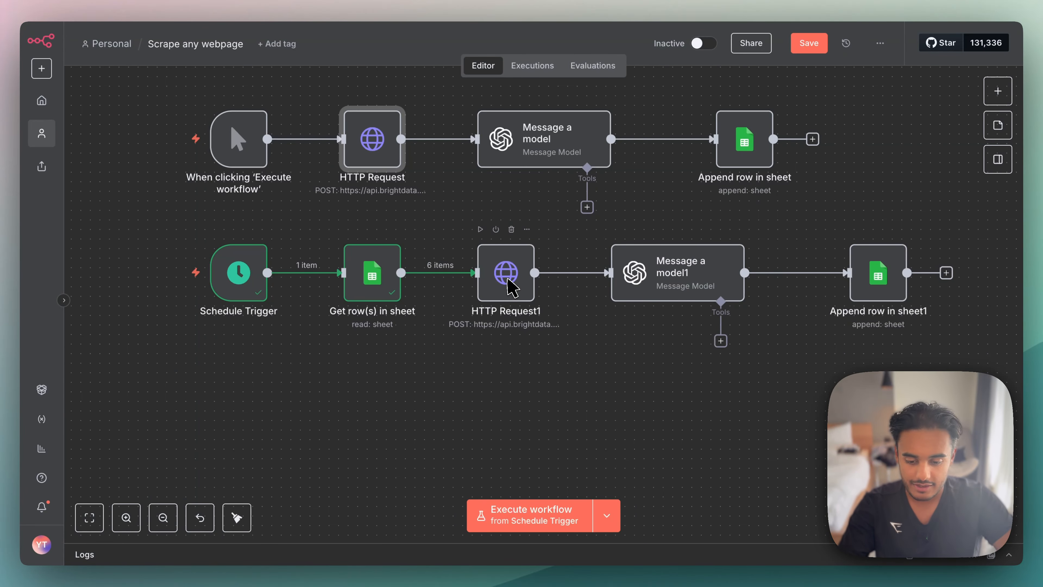
- Examine the HTTP Request1 body parameters and compare the url expression {{ $json.Links }} with the source links in the iPhone Links sheet
{"action": "double_click", "coordinate": [509, 284]}
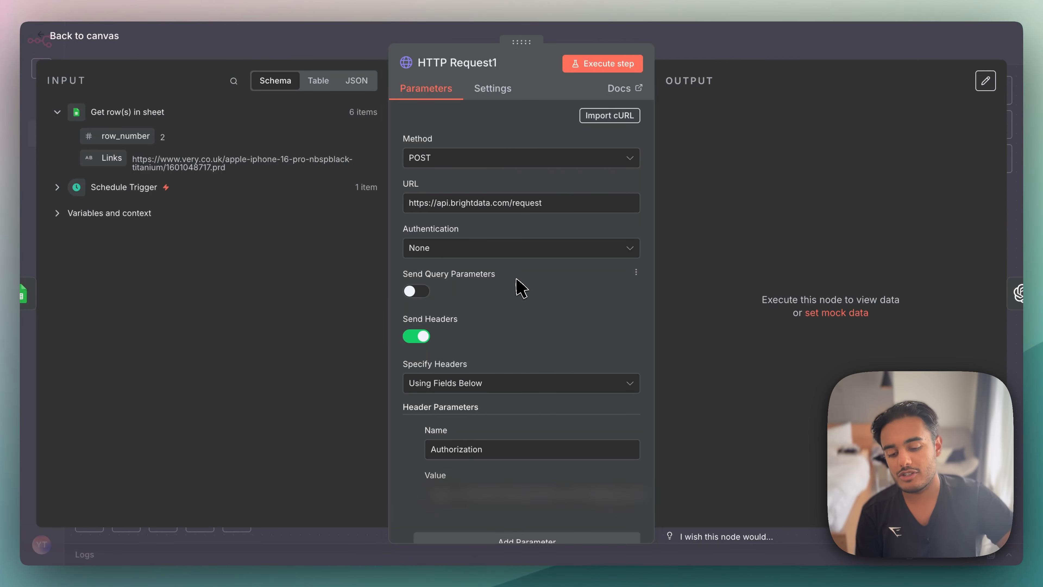
{"action": "scroll", "coordinate": [521, 288], "scroll_direction": "down", "scroll_amount": 15}
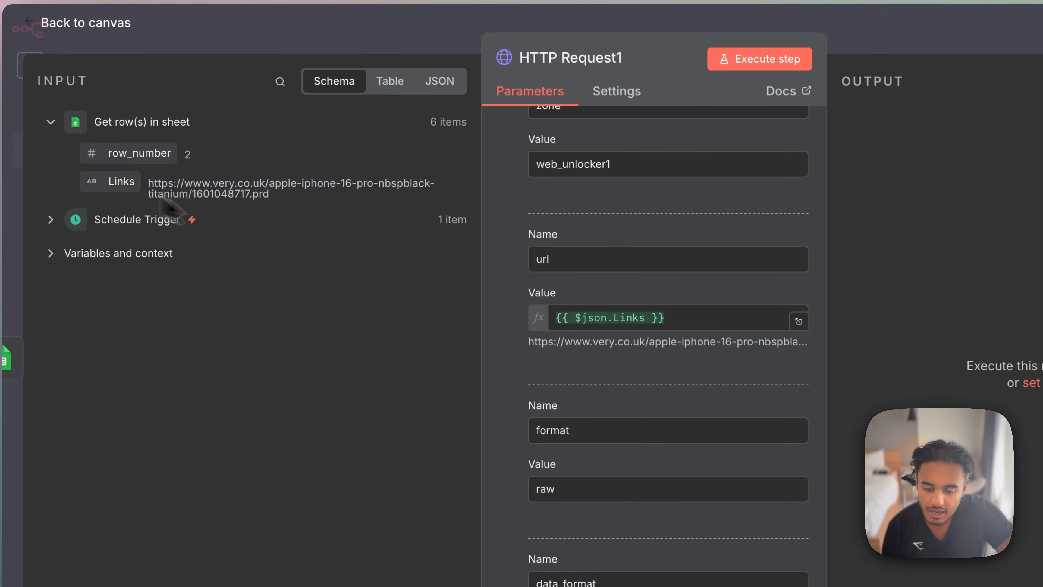
{"action": "mouse_move", "coordinate": [130, 183]}
{"action": "left_mouse_down"}
{"action": "mouse_move", "coordinate": [662, 313]}
{"action": "mouse_move", "coordinate": [234, 280]}
{"action": "mouse_move", "coordinate": [134, 204]}
{"action": "left_mouse_up"}
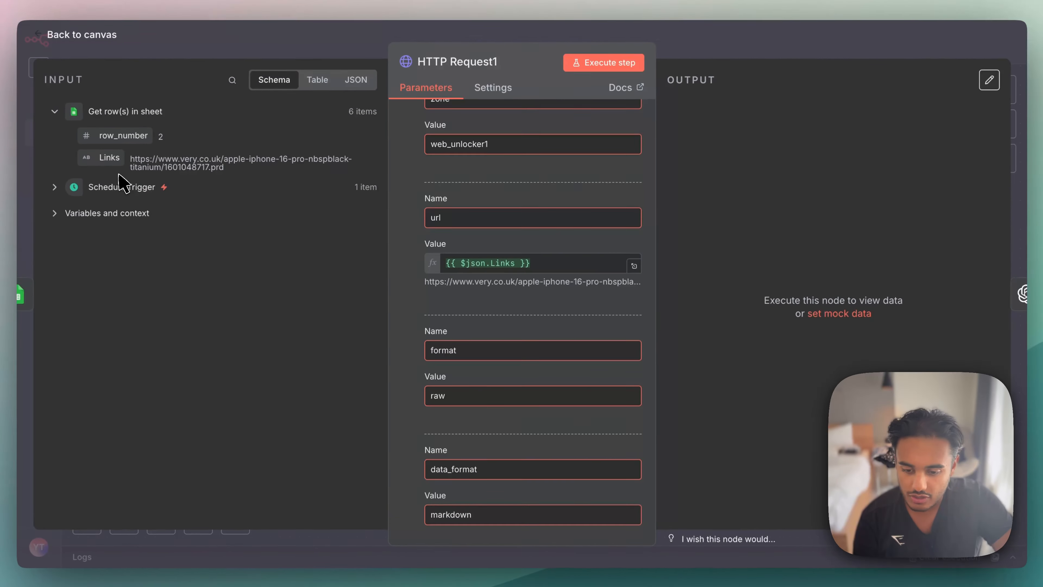
{"action": "scroll", "coordinate": [531, 270], "scroll_direction": "down", "scroll_amount": 5}
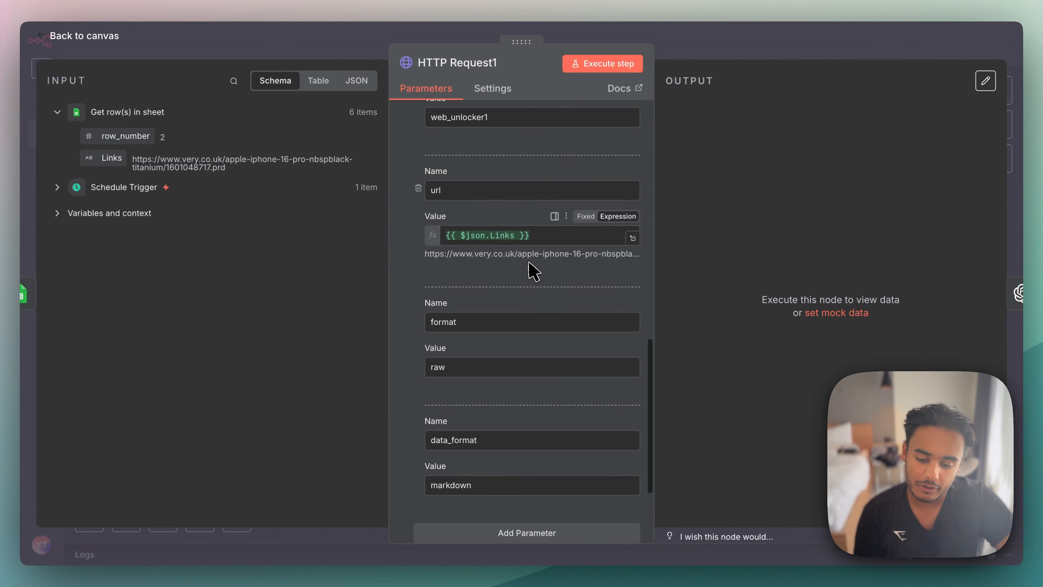
{"action": "scroll", "coordinate": [532, 270], "scroll_direction": "up", "scroll_amount": 5}
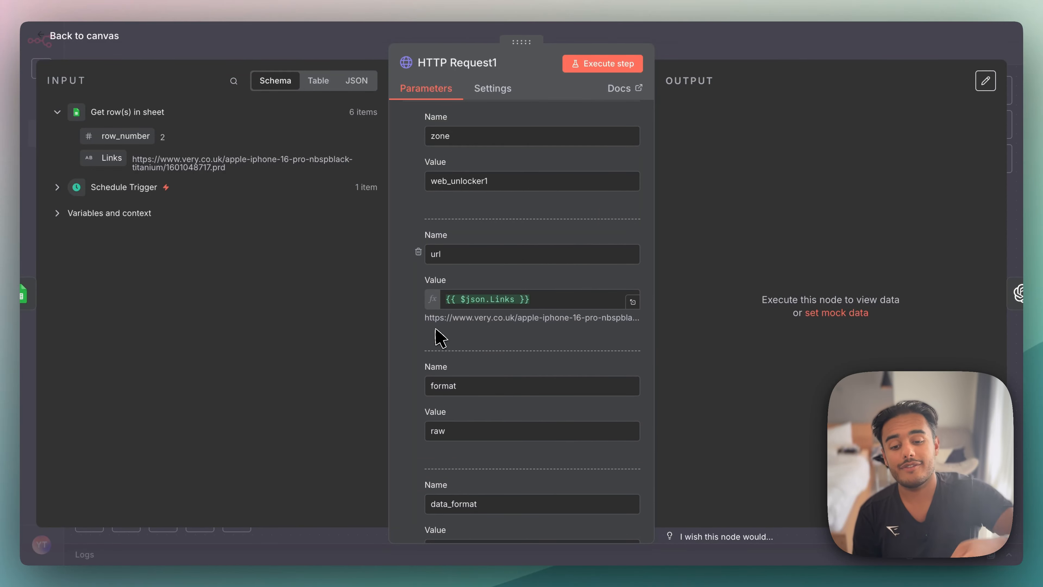
{"action": "left_click", "coordinate": [321, 17]}
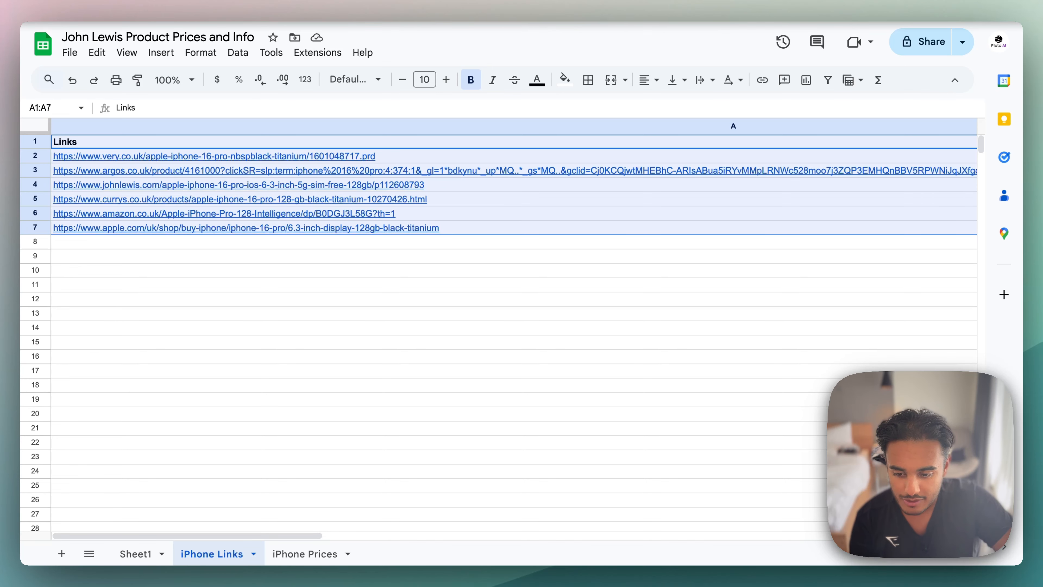
- Step through the retailer links one by one from A2 to A7 in the iPhone Links sheet
{"action": "left_click", "coordinate": [261, 153]}
{"action": "key", "text": "Down"}
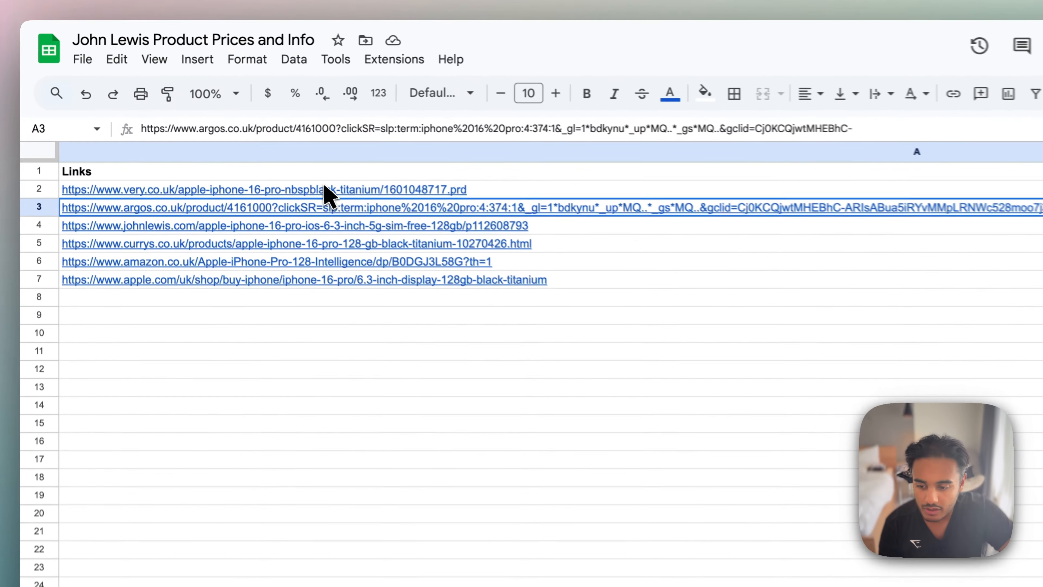
{"action": "key", "text": "Down"}
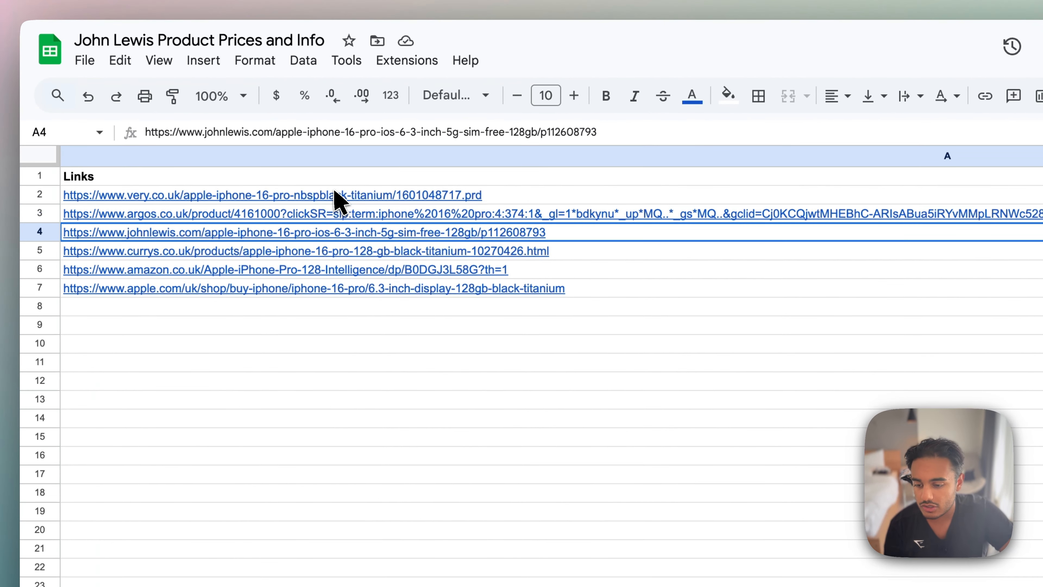
{"action": "key", "text": "Down"}
{"action": "key", "text": "Down"}
{"action": "key", "text": "Down"}
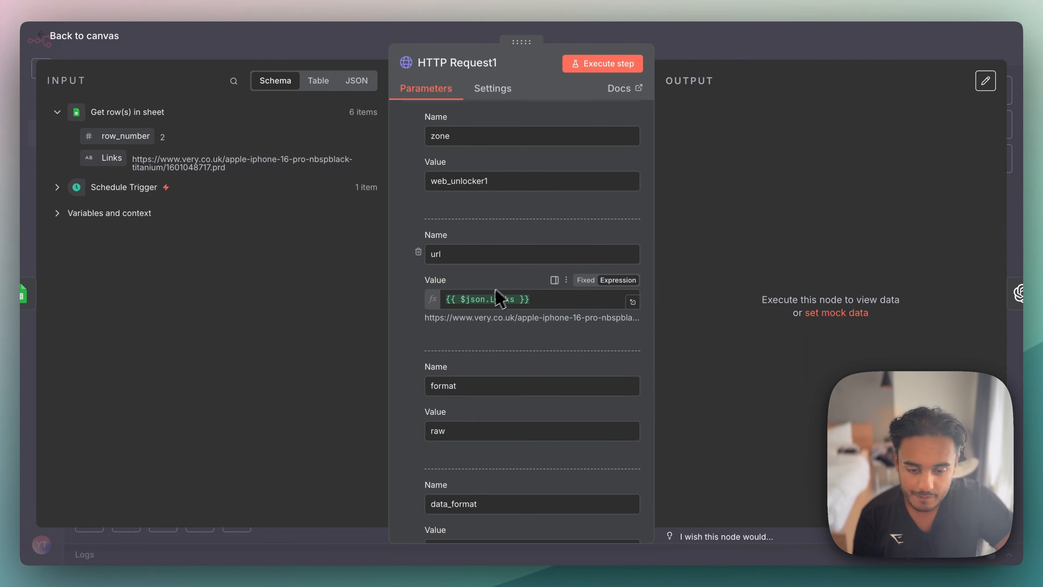
- Close the HTTP Request1 node and select the link column from A2 down to A24 in the iPhone Links sheet
{"action": "left_click", "coordinate": [764, 53]}
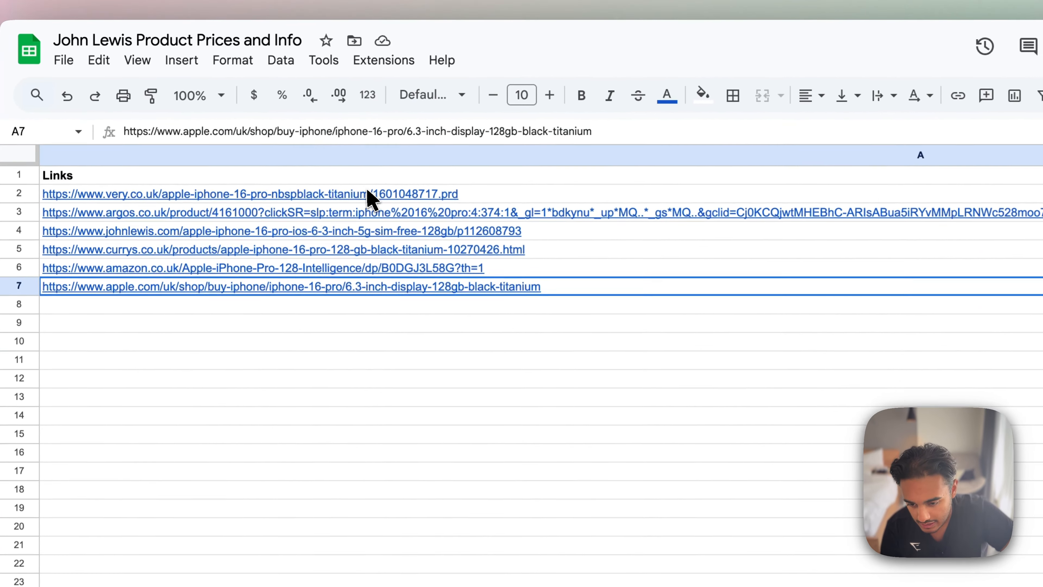
{"action": "left_click_drag", "start_coordinate": [373, 198], "coordinate": [396, 409]}
{"action": "left_click_drag", "start_coordinate": [389, 358], "coordinate": [371, 576]}
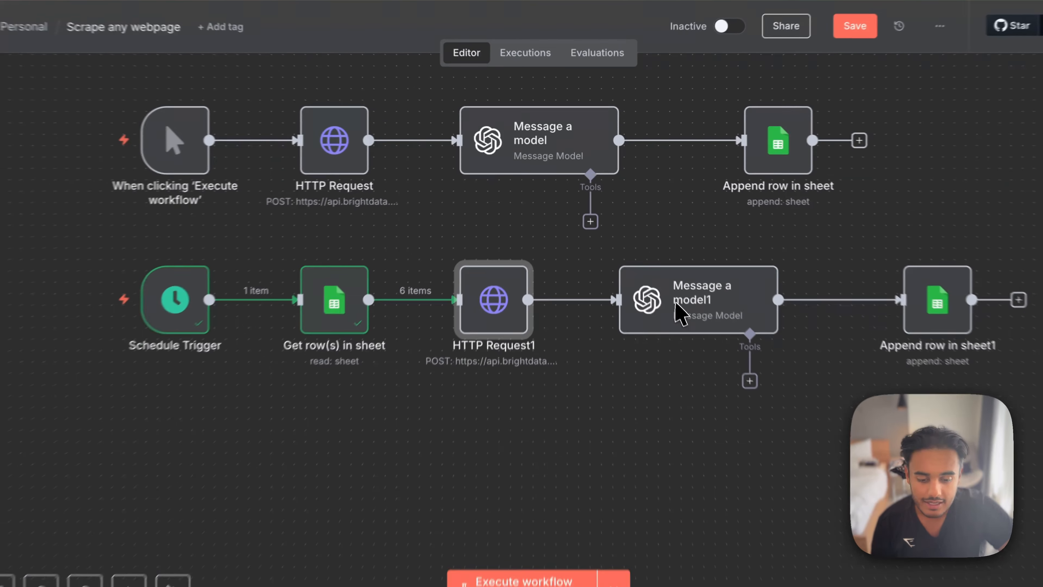
- Expand the Message a model1 prompt in the expression editor and compare its fields with the Retailer and Price columns of iPhone Prices
{"action": "double_click", "coordinate": [679, 314]}
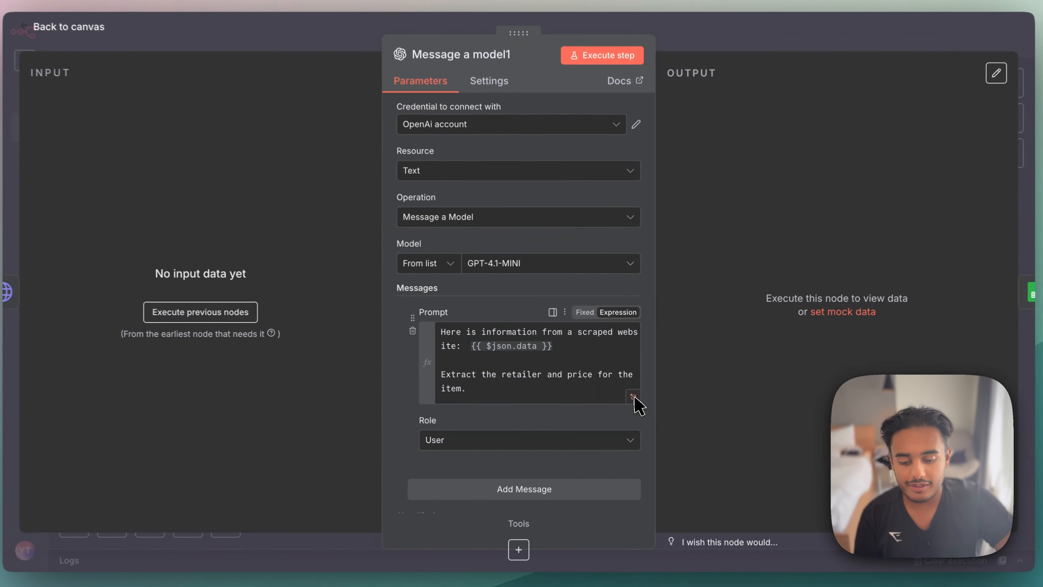
{"action": "left_click", "coordinate": [637, 409]}
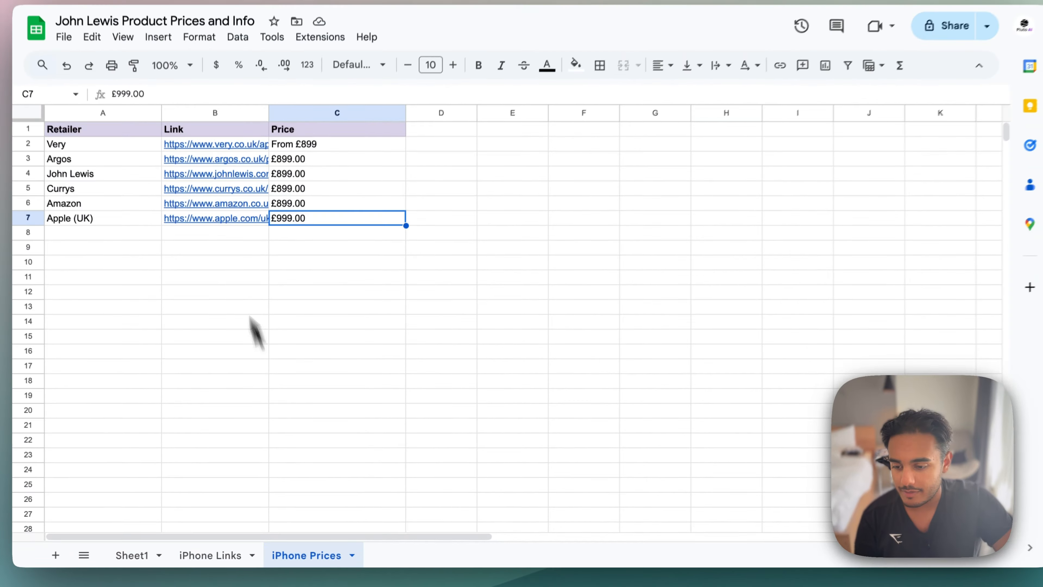
{"action": "left_click_drag", "start_coordinate": [105, 151], "coordinate": [99, 215]}
{"action": "left_click_drag", "start_coordinate": [127, 250], "coordinate": [130, 269]}
{"action": "left_click_drag", "start_coordinate": [349, 156], "coordinate": [363, 267]}
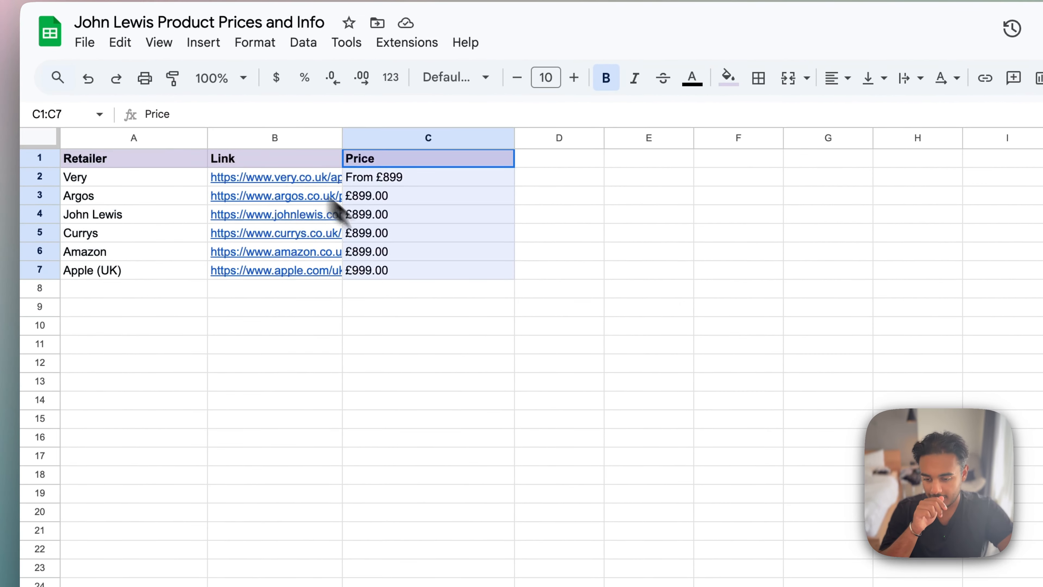
- Compare the source links in A2:A7 of iPhone Links with the Link, Price and Retailer columns of iPhone Prices
{"action": "left_click", "coordinate": [238, 567]}
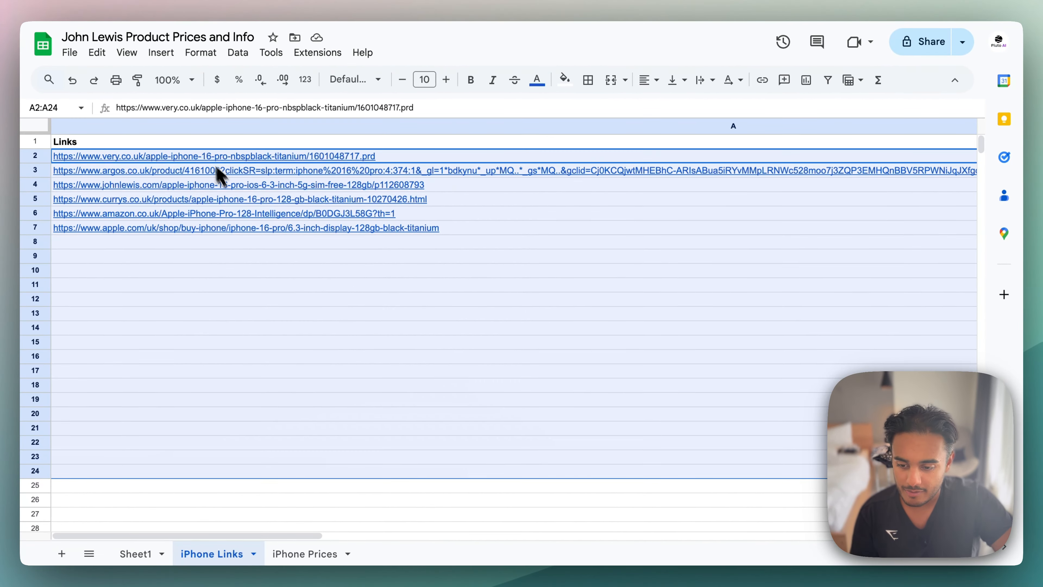
{"action": "left_click_drag", "start_coordinate": [205, 161], "coordinate": [208, 233]}
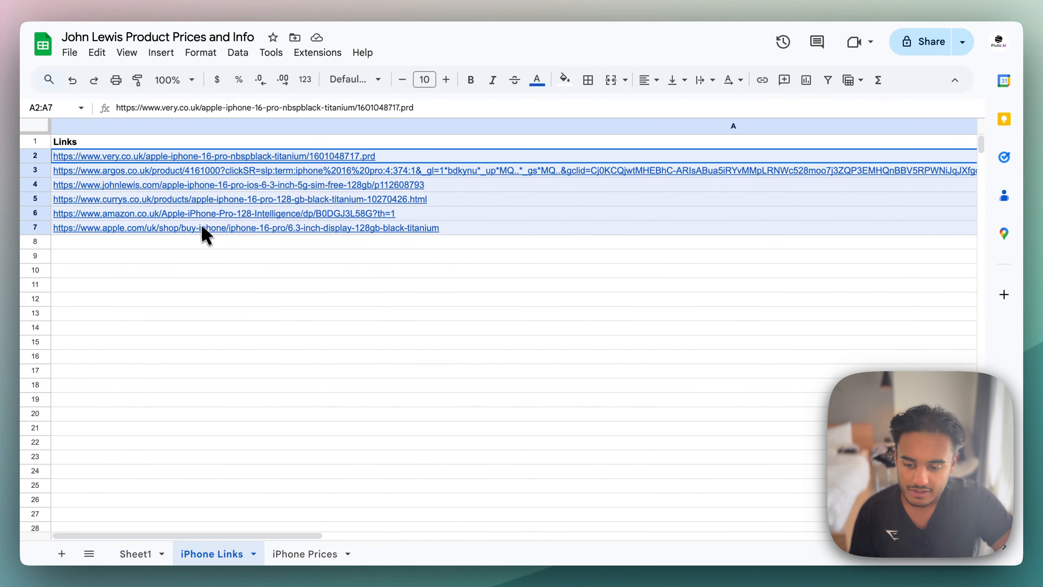
{"action": "left_click", "coordinate": [305, 553]}
{"action": "left_click", "coordinate": [224, 146]}
{"action": "left_click_drag", "start_coordinate": [226, 153], "coordinate": [226, 230]}
{"action": "mouse_move", "coordinate": [226, 230]}
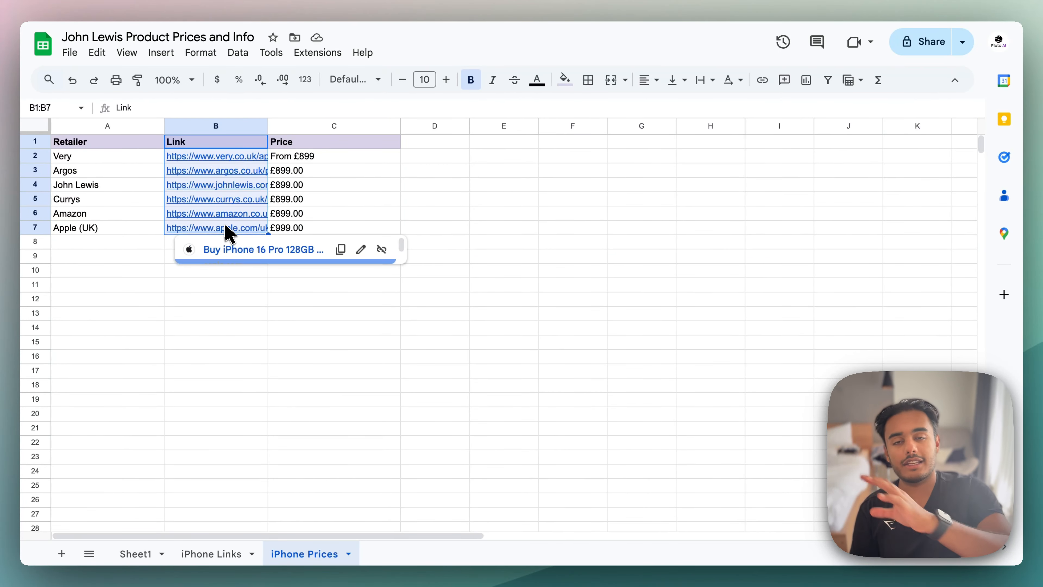
{"action": "left_click_drag", "start_coordinate": [316, 142], "coordinate": [323, 245]}
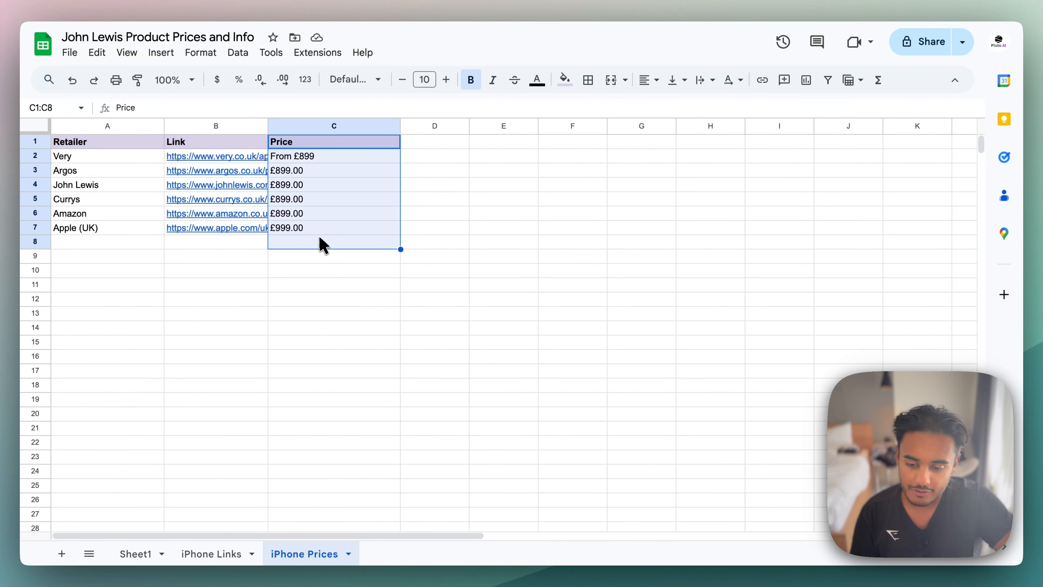
{"action": "left_click_drag", "start_coordinate": [110, 146], "coordinate": [100, 202]}
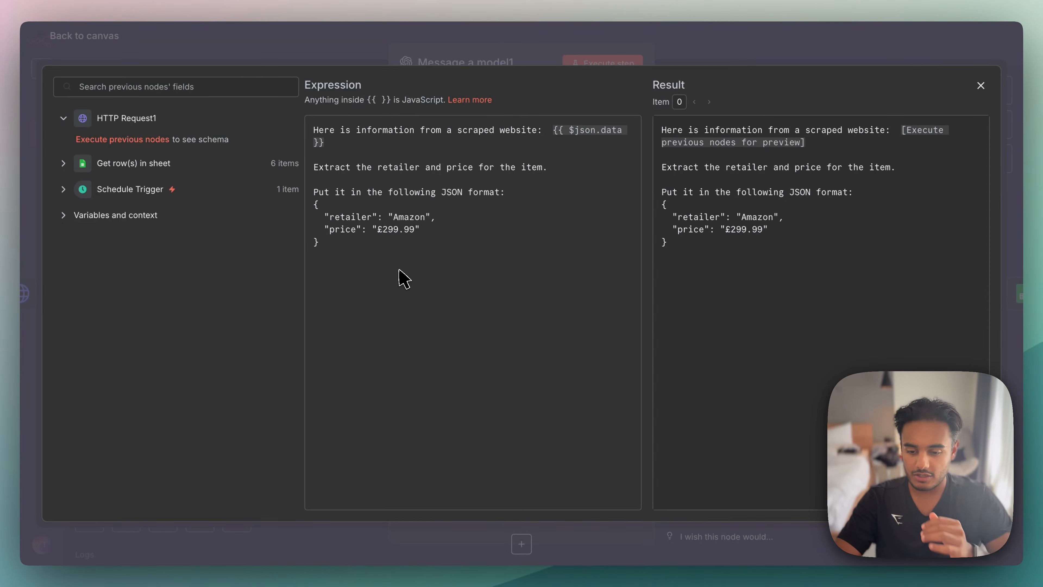
- Leave the Message a model1 node and inspect the Retailer, Link and Price mappings in the Append row in sheet1 node
{"action": "key", "text": "Escape"}
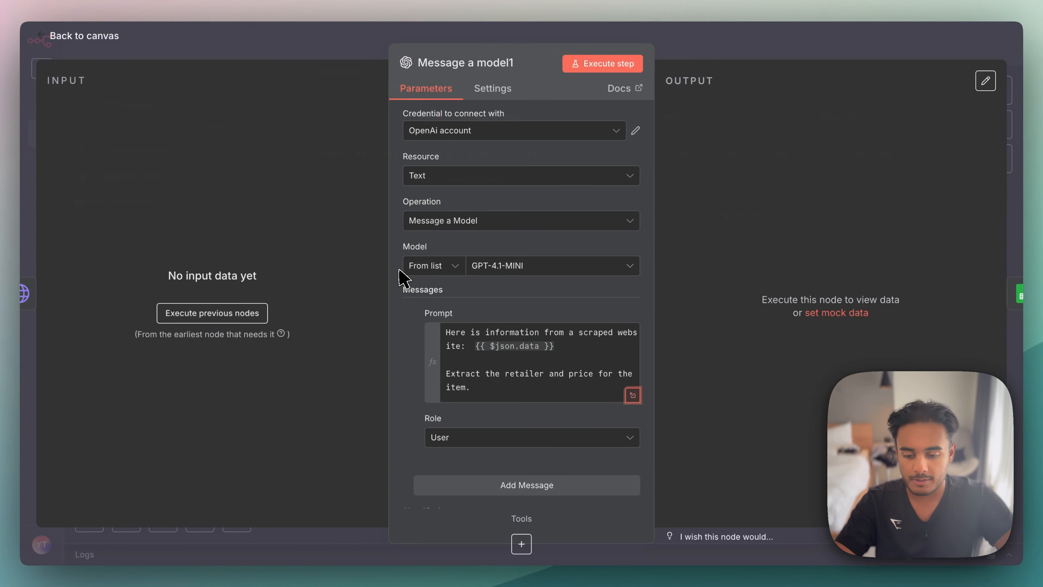
{"action": "key", "text": "Escape"}
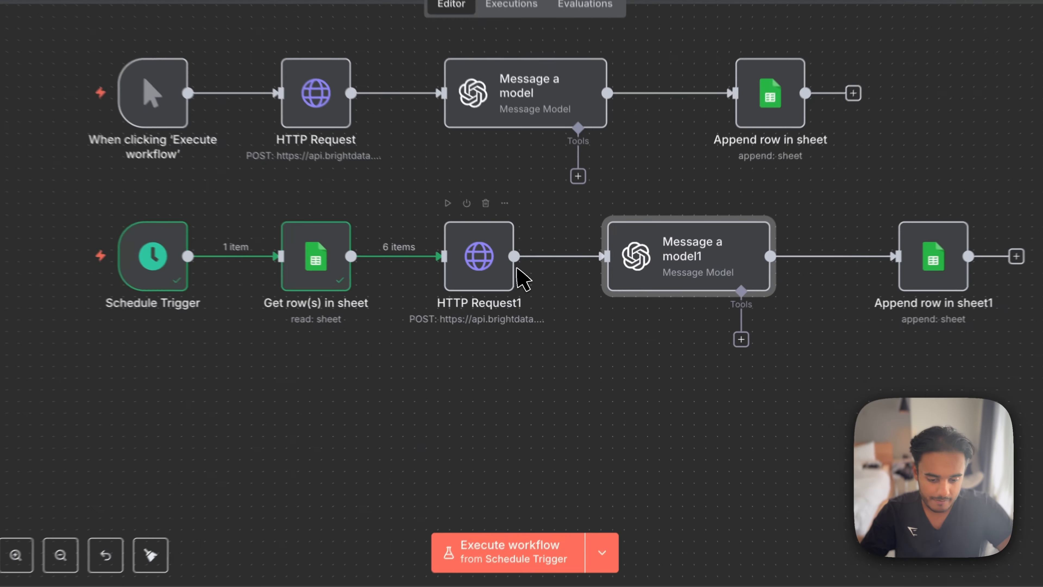
{"action": "scroll", "coordinate": [552, 338], "scroll_direction": "right", "scroll_amount": 5}
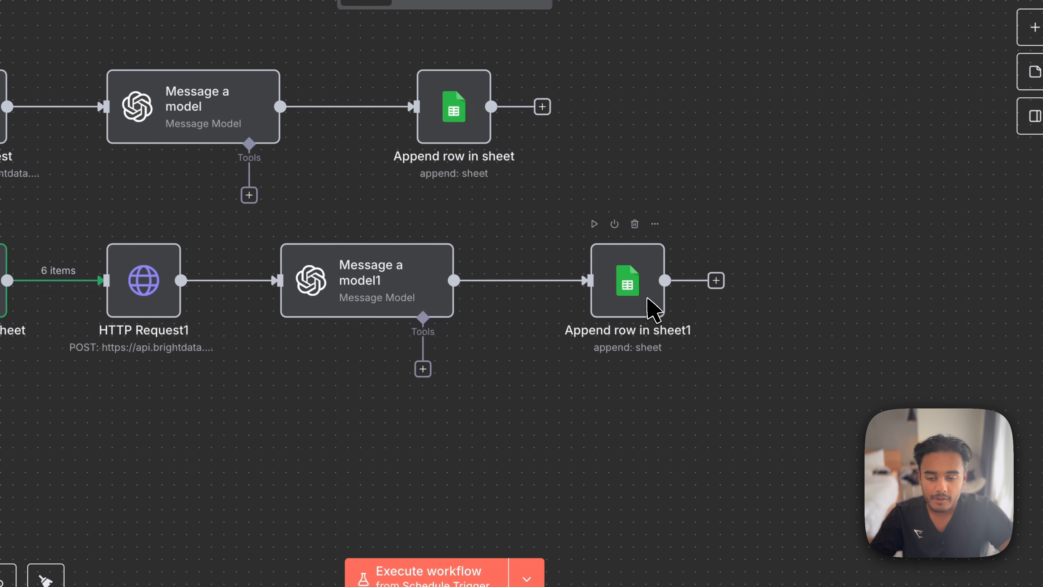
{"action": "double_click", "coordinate": [653, 302]}
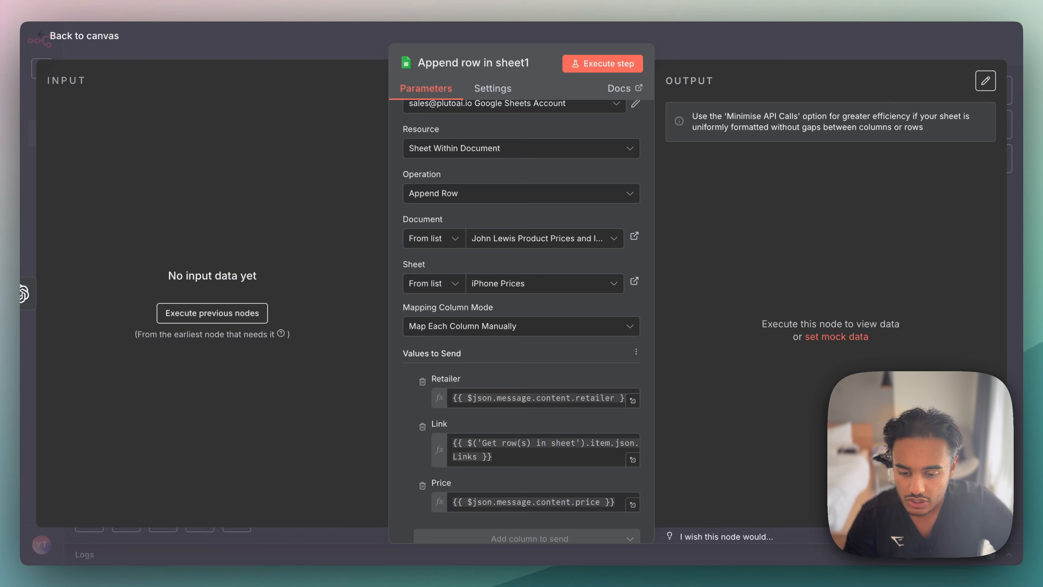
{"action": "scroll", "coordinate": [562, 403], "scroll_direction": "down", "scroll_amount": 4}
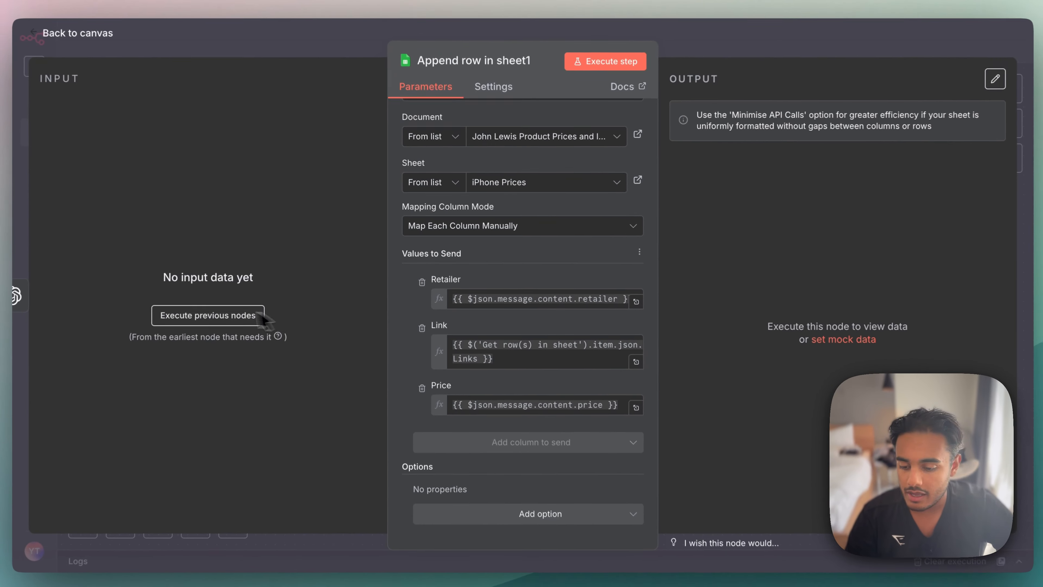
- Run the nodes up to Append row in sheet1 and compare its mappings with the retailer, price and Get row(s) in sheet Links inputs
{"action": "left_click", "coordinate": [152, 351]}
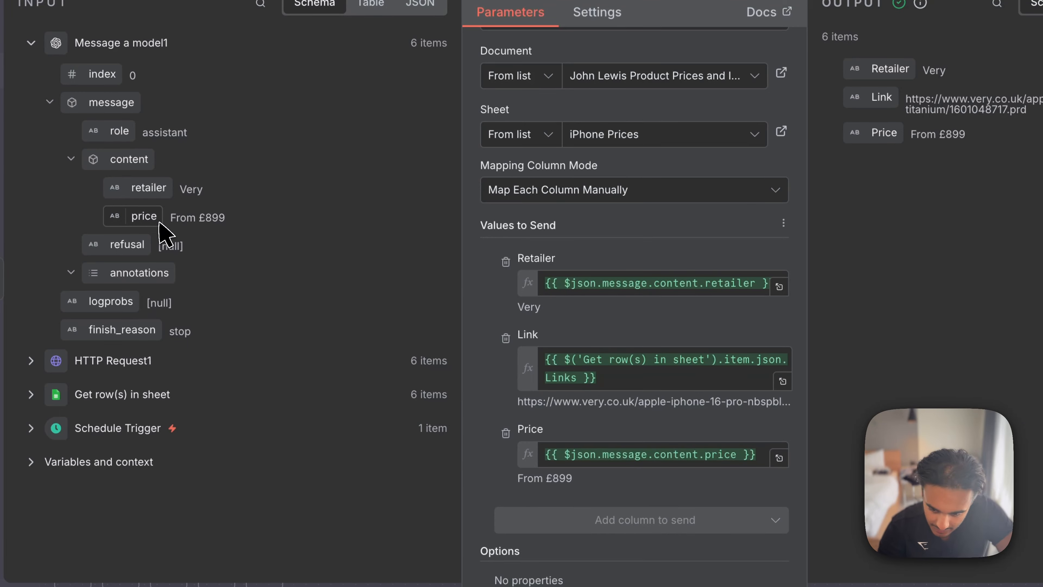
{"action": "mouse_move", "coordinate": [159, 222]}
{"action": "left_mouse_down"}
{"action": "mouse_move", "coordinate": [606, 384]}
{"action": "mouse_move", "coordinate": [628, 436]}
{"action": "mouse_move", "coordinate": [142, 228]}
{"action": "left_mouse_up"}
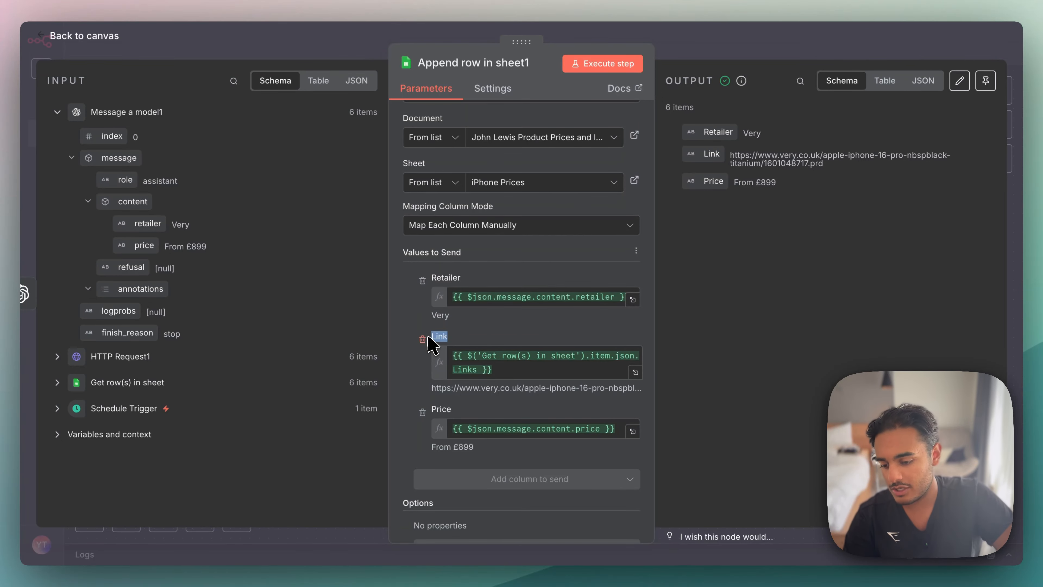
{"action": "left_click", "coordinate": [58, 384]}
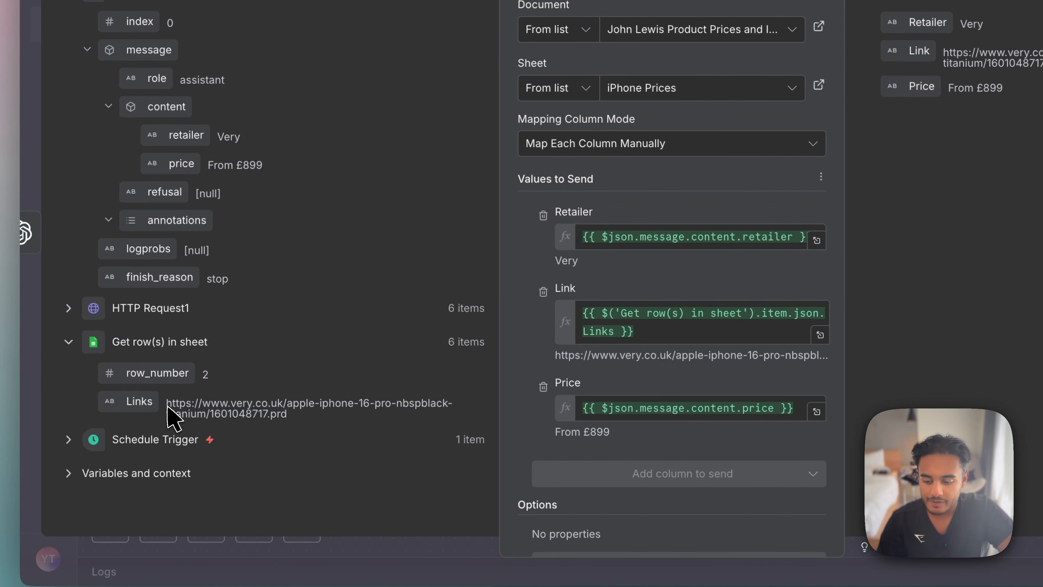
{"action": "left_click_drag", "start_coordinate": [168, 406], "coordinate": [324, 416]}
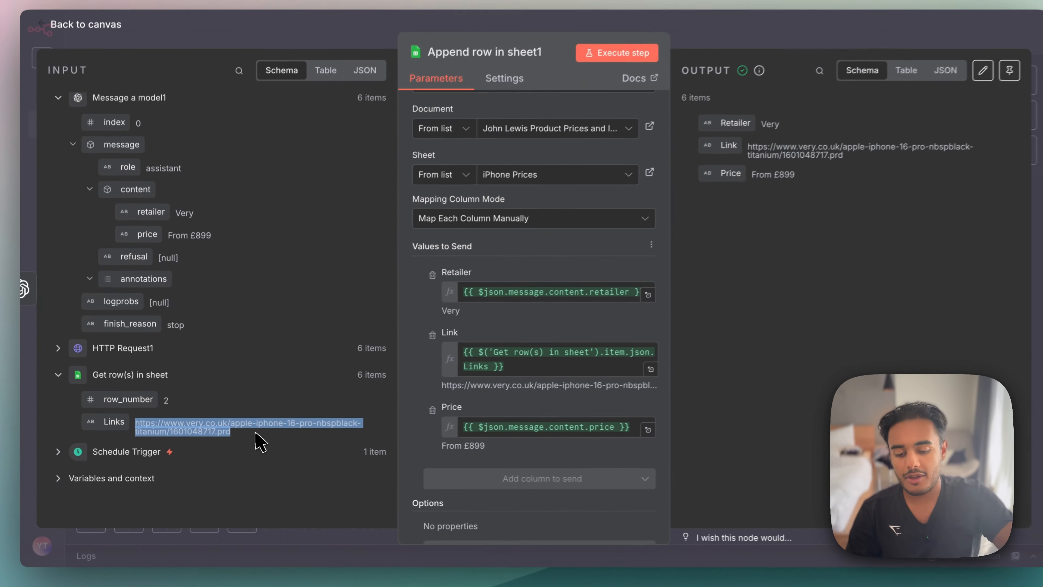
{"action": "left_click_drag", "start_coordinate": [123, 429], "coordinate": [137, 406]}
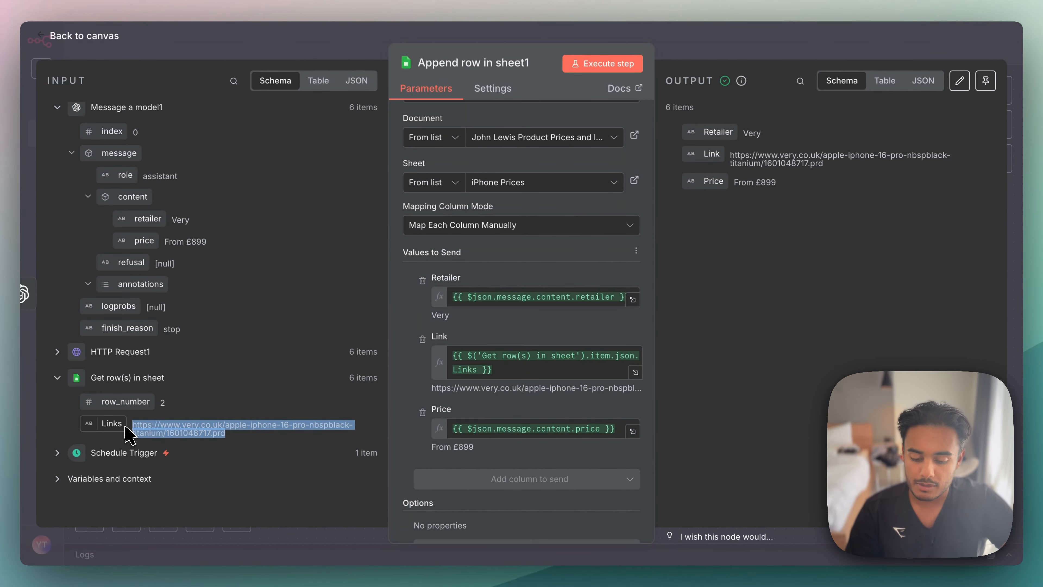
{"action": "scroll", "coordinate": [509, 312], "scroll_direction": "down", "scroll_amount": 1}
{"action": "scroll", "coordinate": [509, 312], "scroll_direction": "up", "scroll_amount": 4}
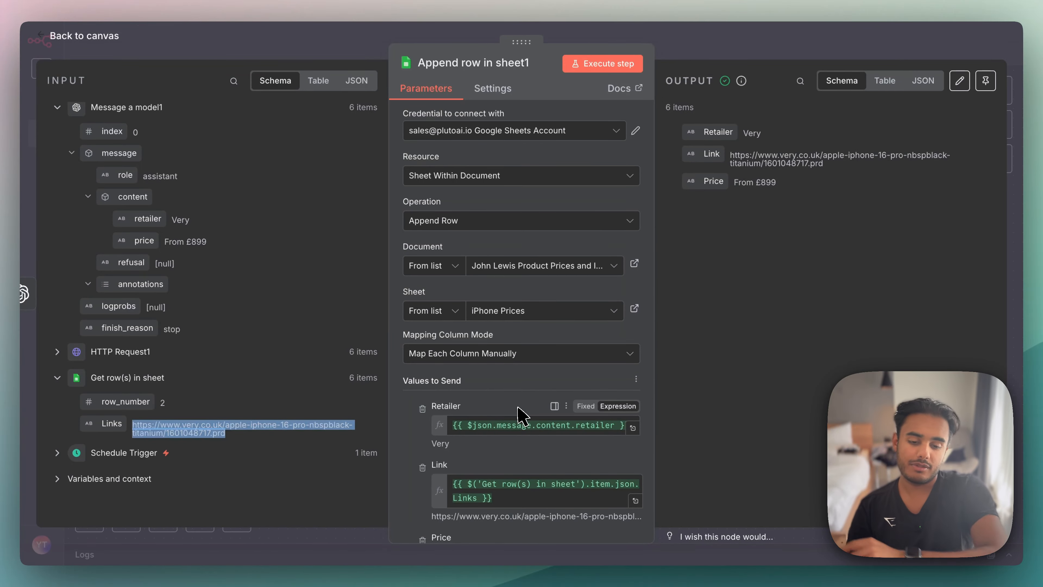
- Return to the canvas, switch to Google Sheets and clear all recorded rows below the header in the iPhone Prices sheet
{"action": "left_click", "coordinate": [715, 53]}
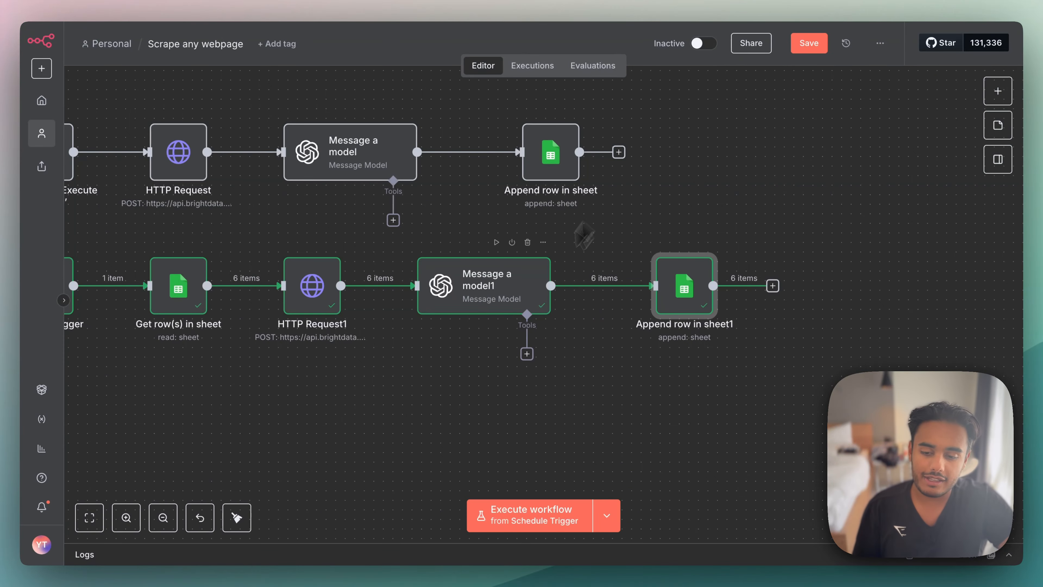
{"action": "scroll", "coordinate": [537, 294], "scroll_direction": "left", "scroll_amount": 5}
{"action": "left_click", "coordinate": [344, 1]}
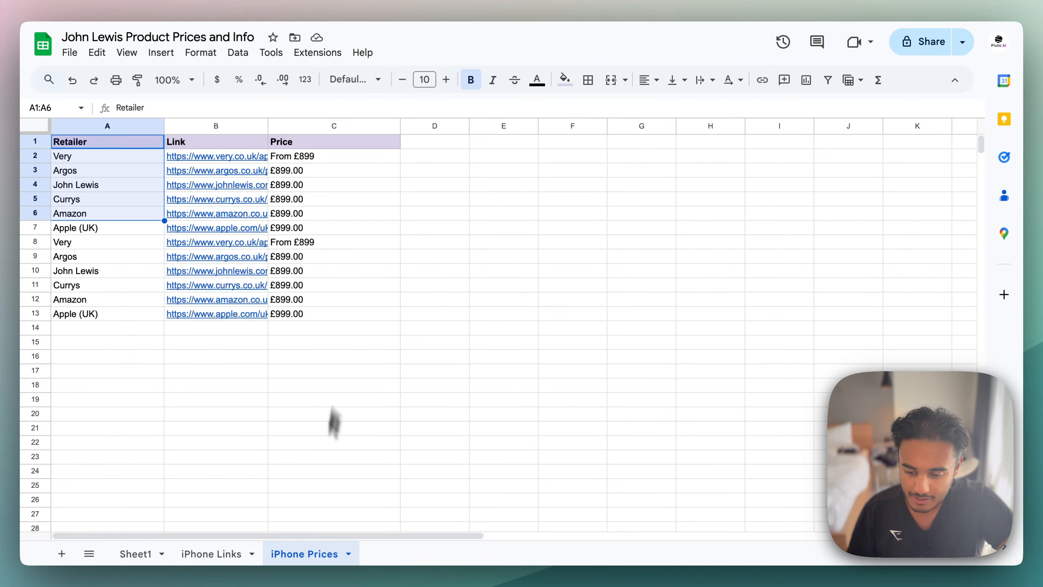
{"action": "left_click_drag", "start_coordinate": [93, 156], "coordinate": [361, 257]}
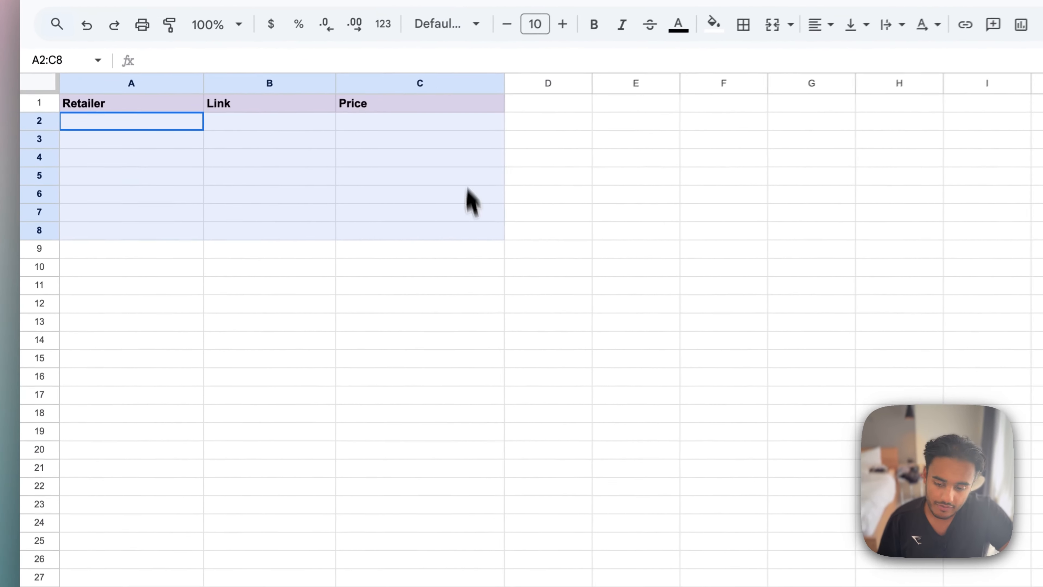
{"action": "left_click", "coordinate": [285, 558]}
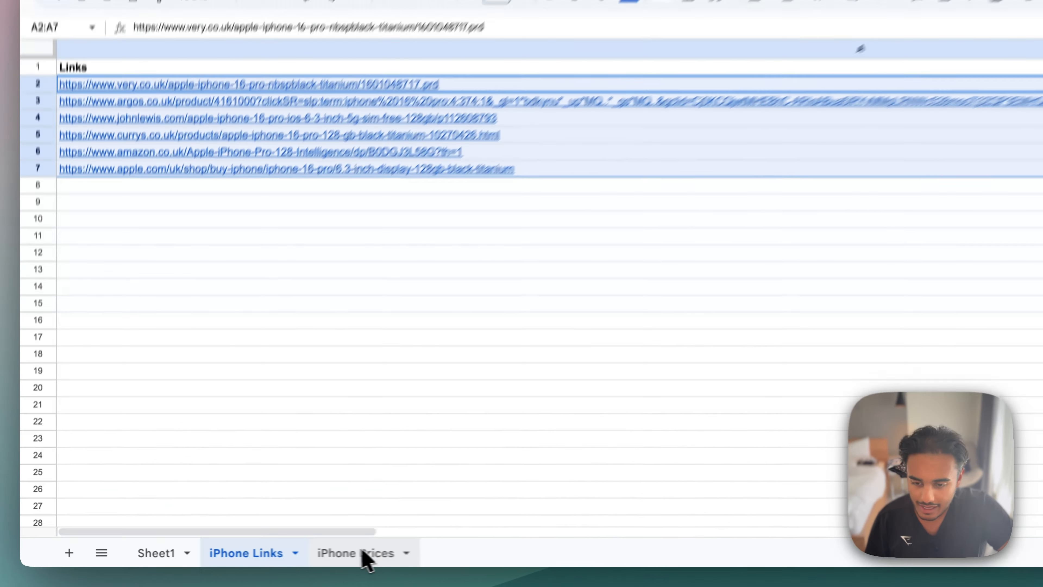
{"action": "left_click", "coordinate": [364, 554]}
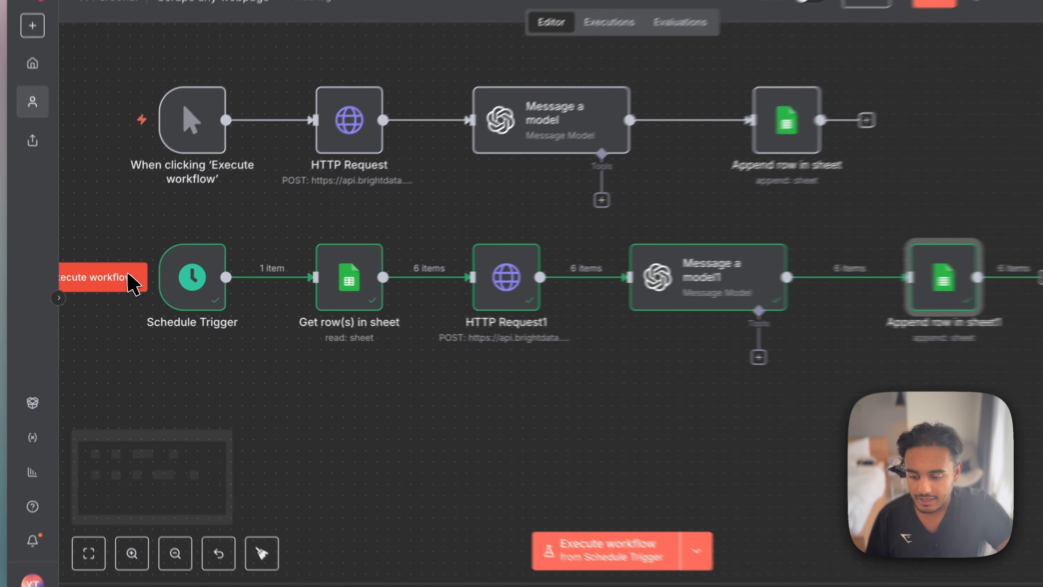
- Execute the workflow from the Schedule Trigger, check the duration of the Aug 21, 15:26:18 execution, and return to the editor
{"action": "left_click", "coordinate": [133, 274]}
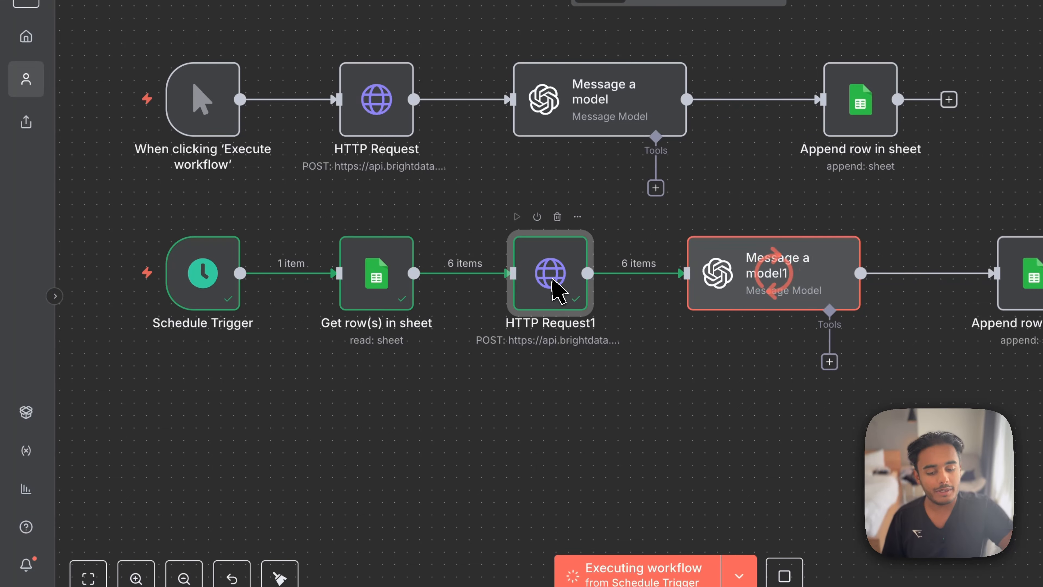
{"action": "scroll", "coordinate": [552, 280], "scroll_direction": "right", "scroll_amount": 4}
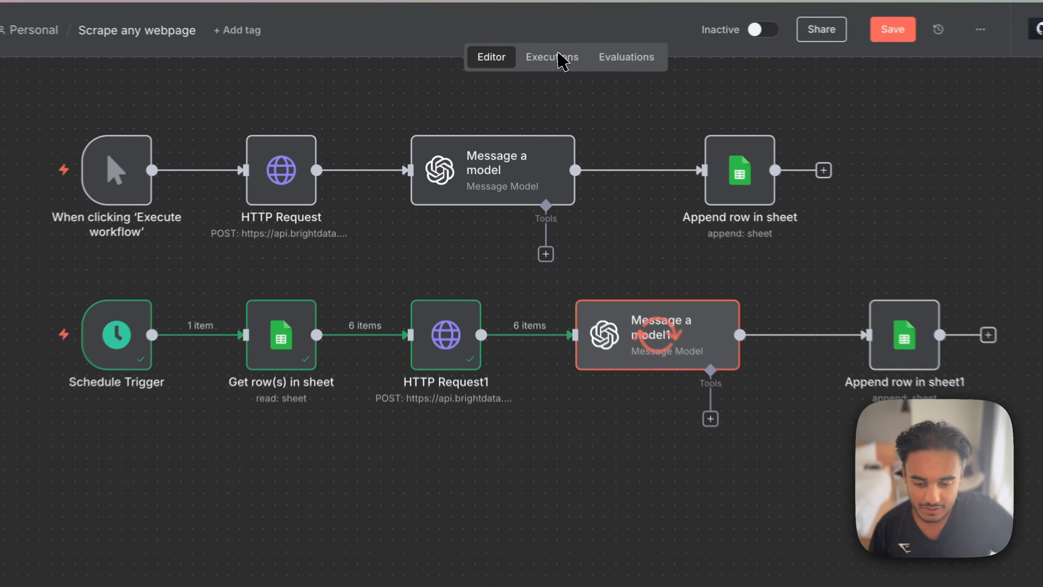
{"action": "left_click", "coordinate": [491, 43]}
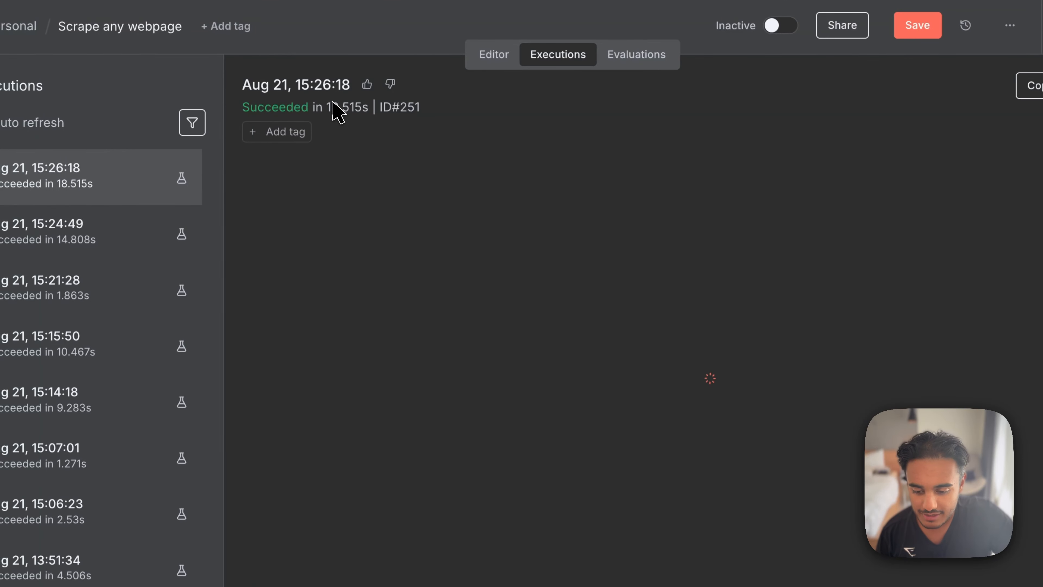
{"action": "left_click_drag", "start_coordinate": [331, 104], "coordinate": [355, 105]}
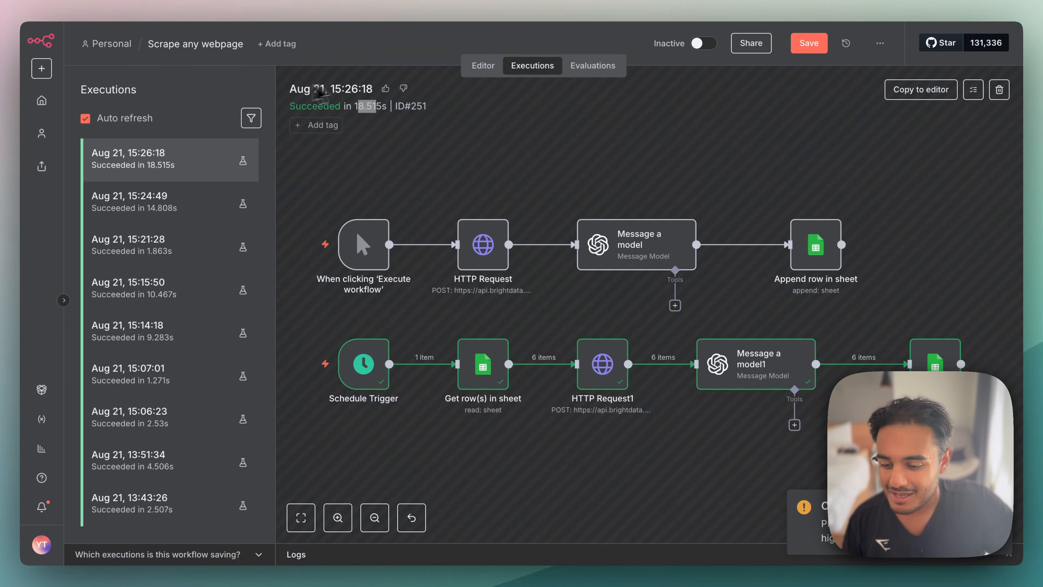
{"action": "left_click", "coordinate": [483, 72]}
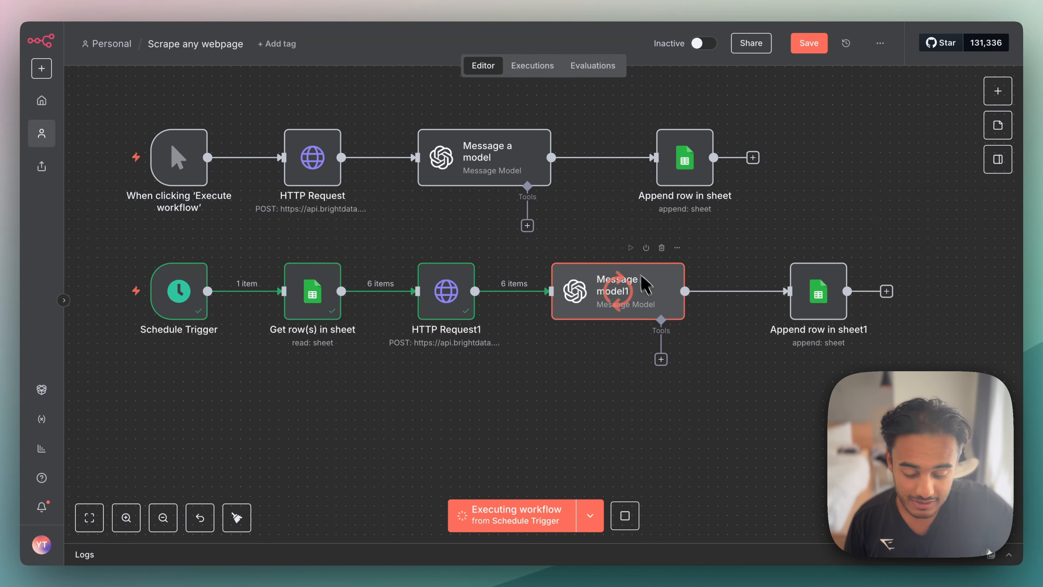
- Switch to Google Sheets and review the retailers, links and prices written to A2:C7 of the iPhone Prices sheet
{"action": "left_click", "coordinate": [338, 3]}
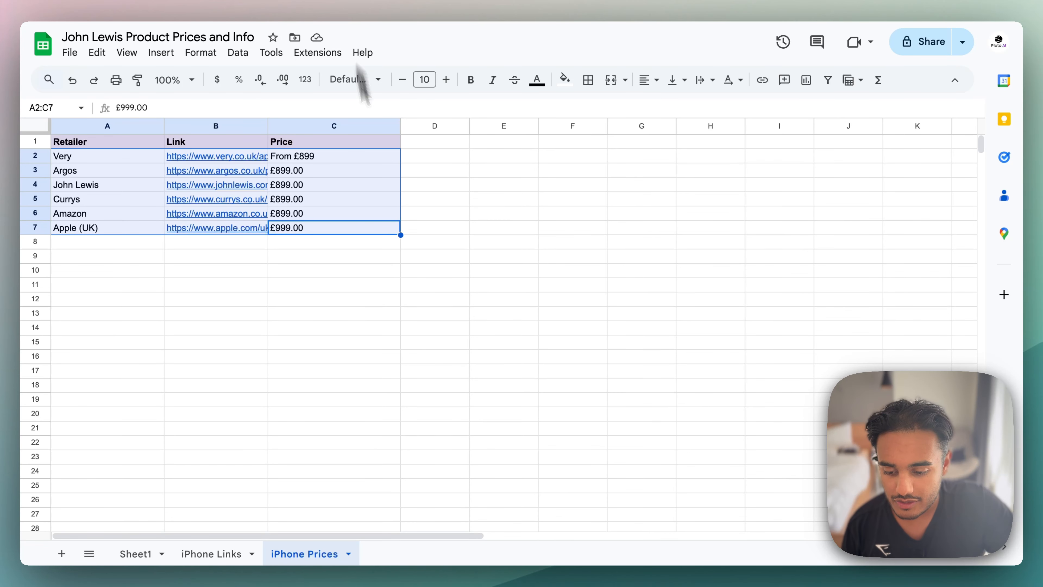
{"action": "left_click", "coordinate": [403, 297]}
{"action": "left_click_drag", "start_coordinate": [112, 162], "coordinate": [358, 233]}
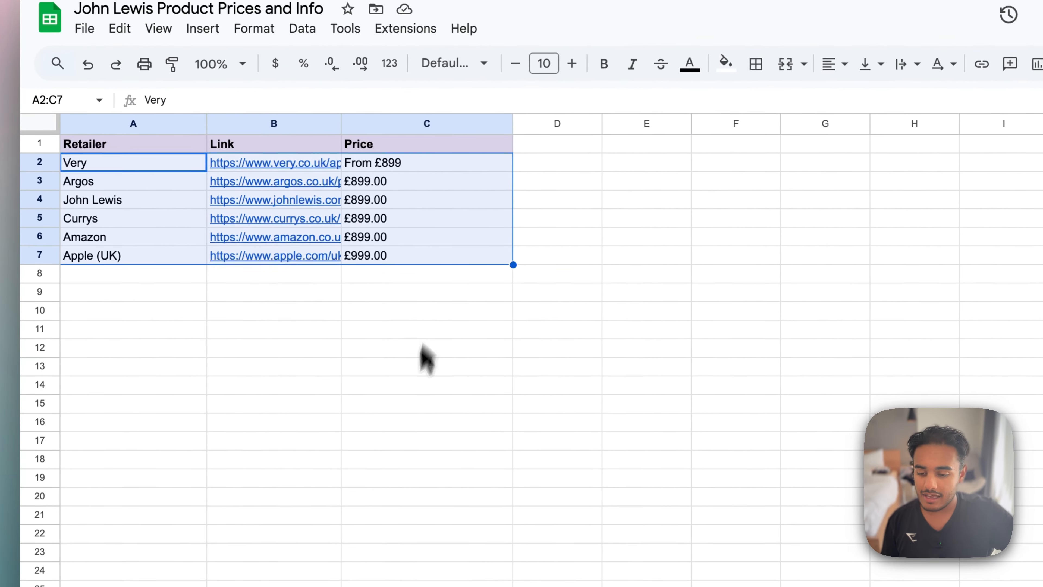
{"action": "left_click", "coordinate": [331, 299]}
{"action": "left_click_drag", "start_coordinate": [413, 144], "coordinate": [417, 281]}
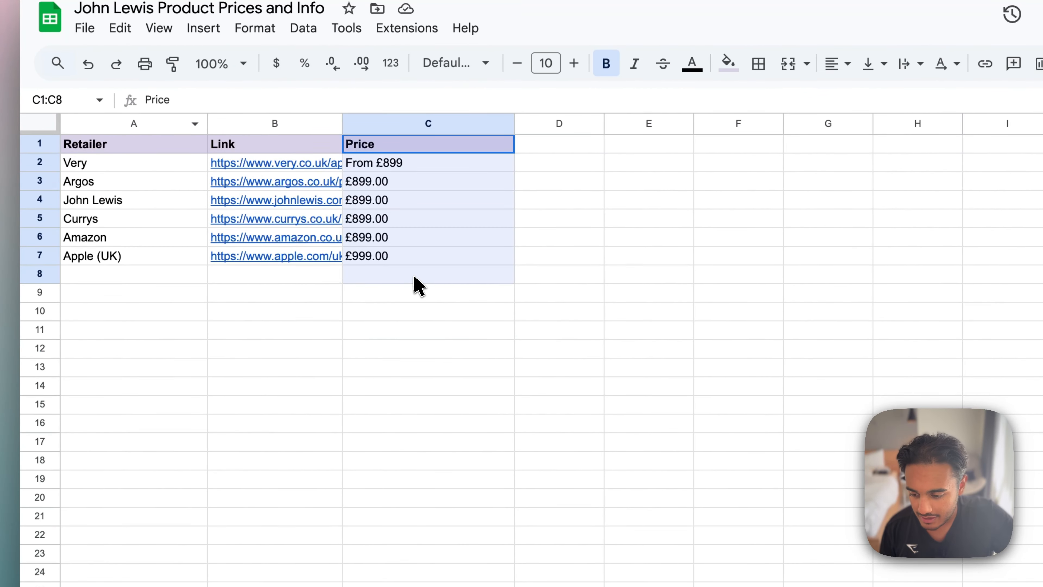
{"action": "left_click_drag", "start_coordinate": [152, 164], "coordinate": [158, 308]}
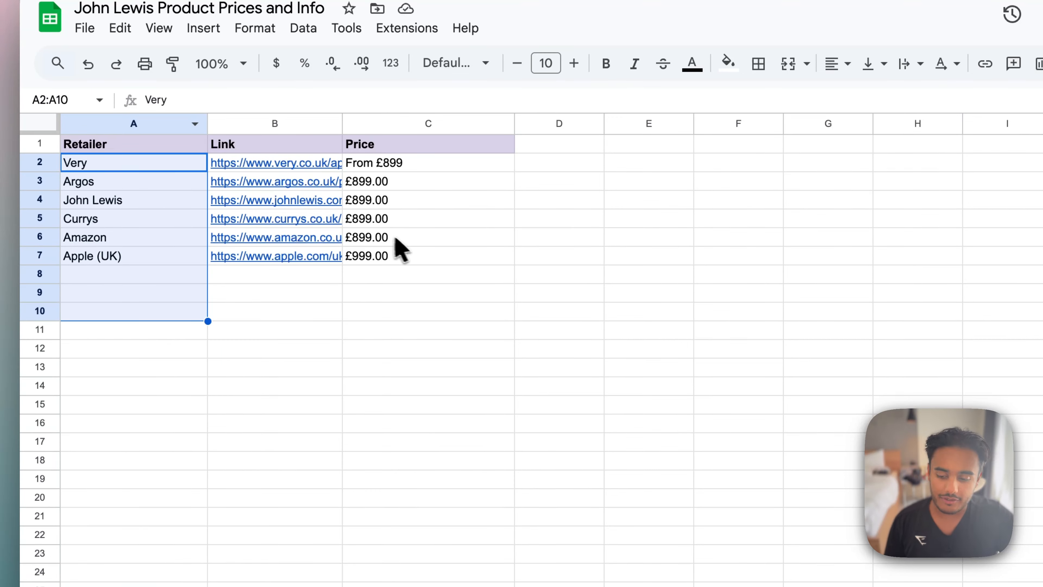